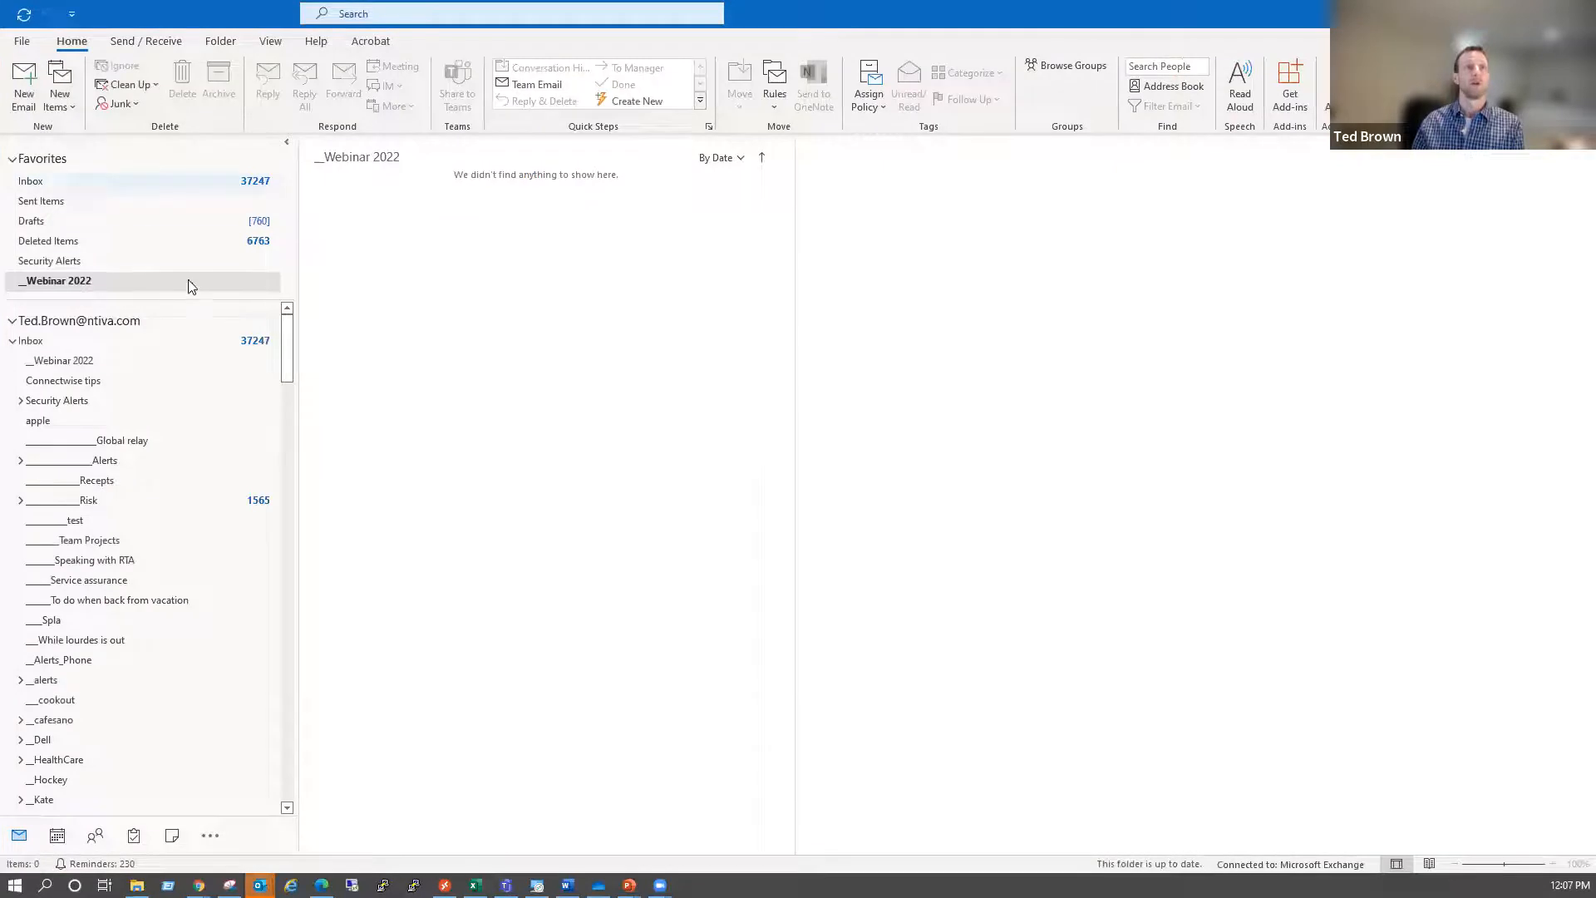
Check the folder sizes of the primary mailbox through its data file properties, for both the local data and the server data
{"action": "left_click", "coordinate": [12, 320]}
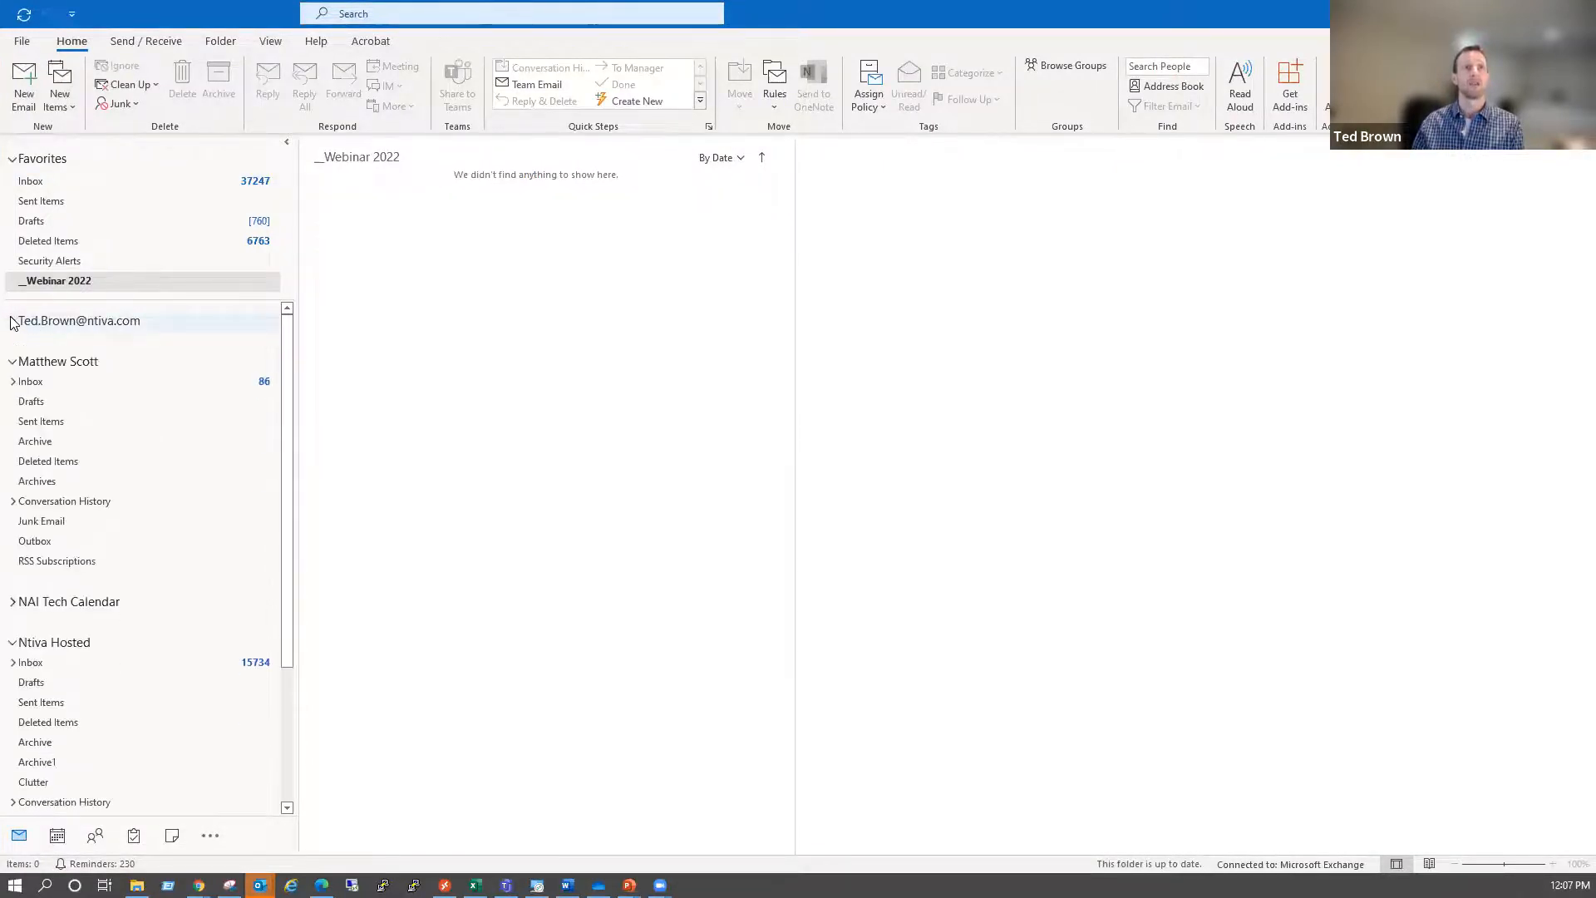
{"action": "left_click", "coordinate": [12, 323]}
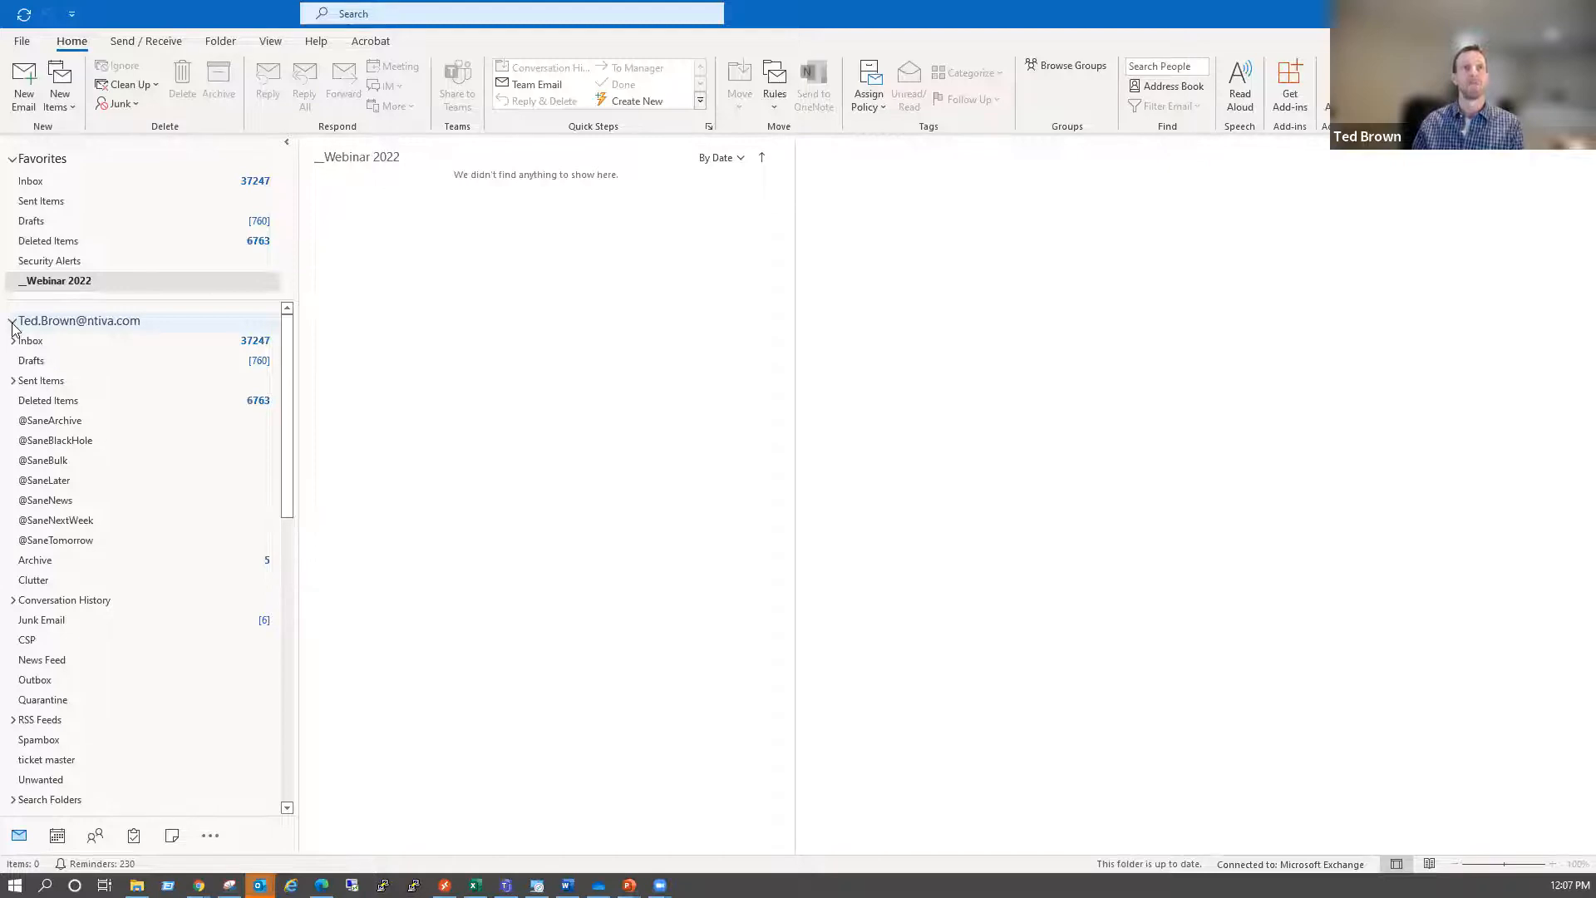
{"action": "right_click", "coordinate": [34, 323]}
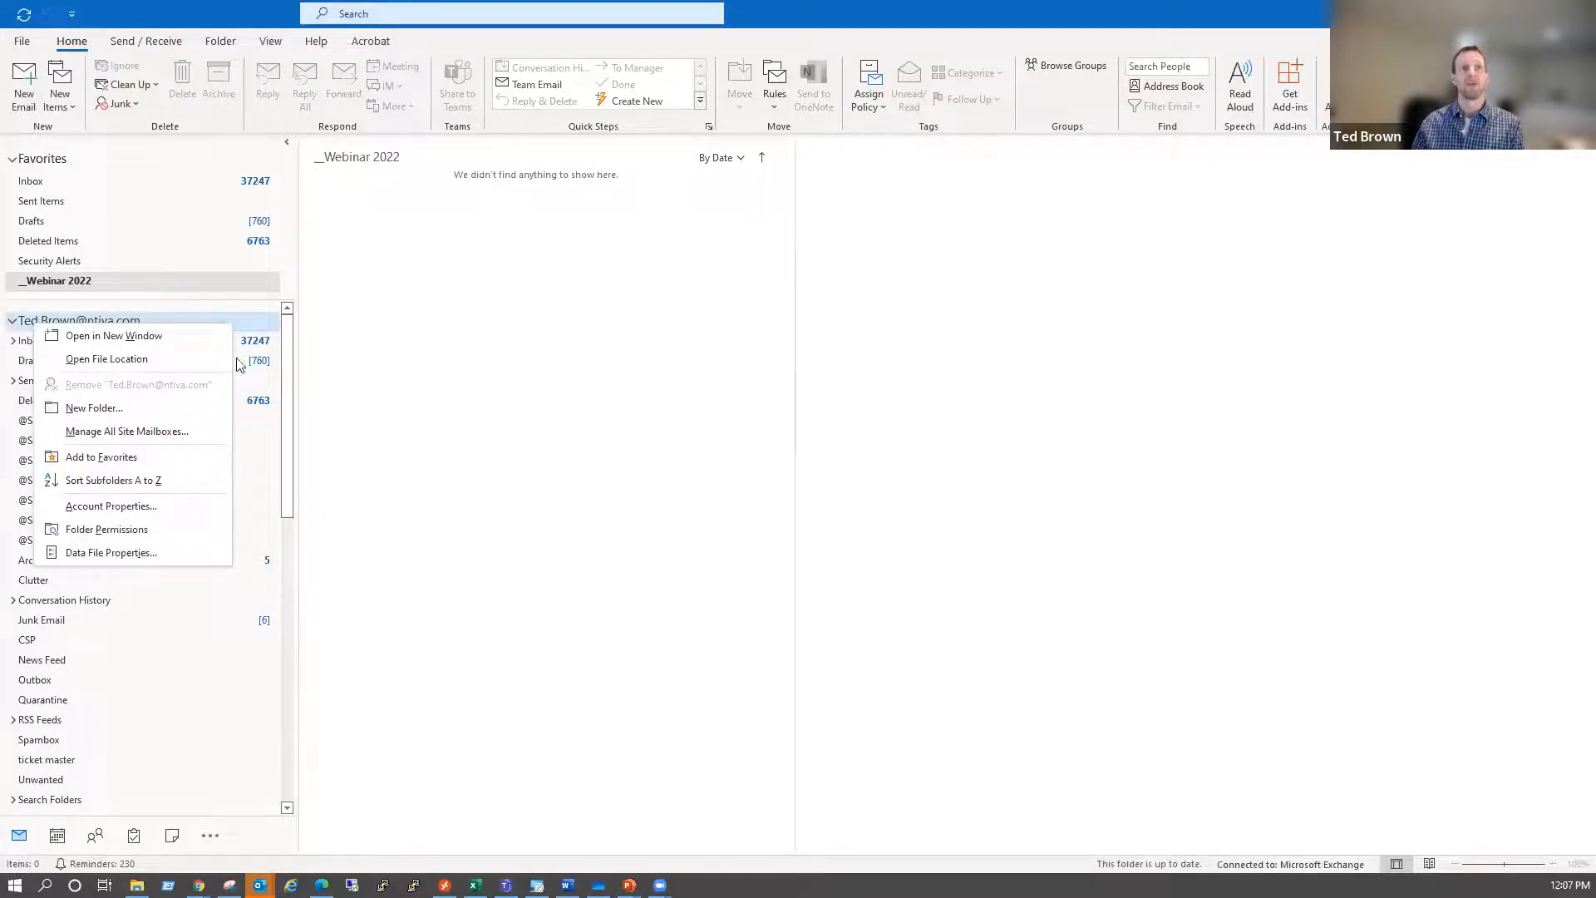
{"action": "left_click", "coordinate": [144, 556]}
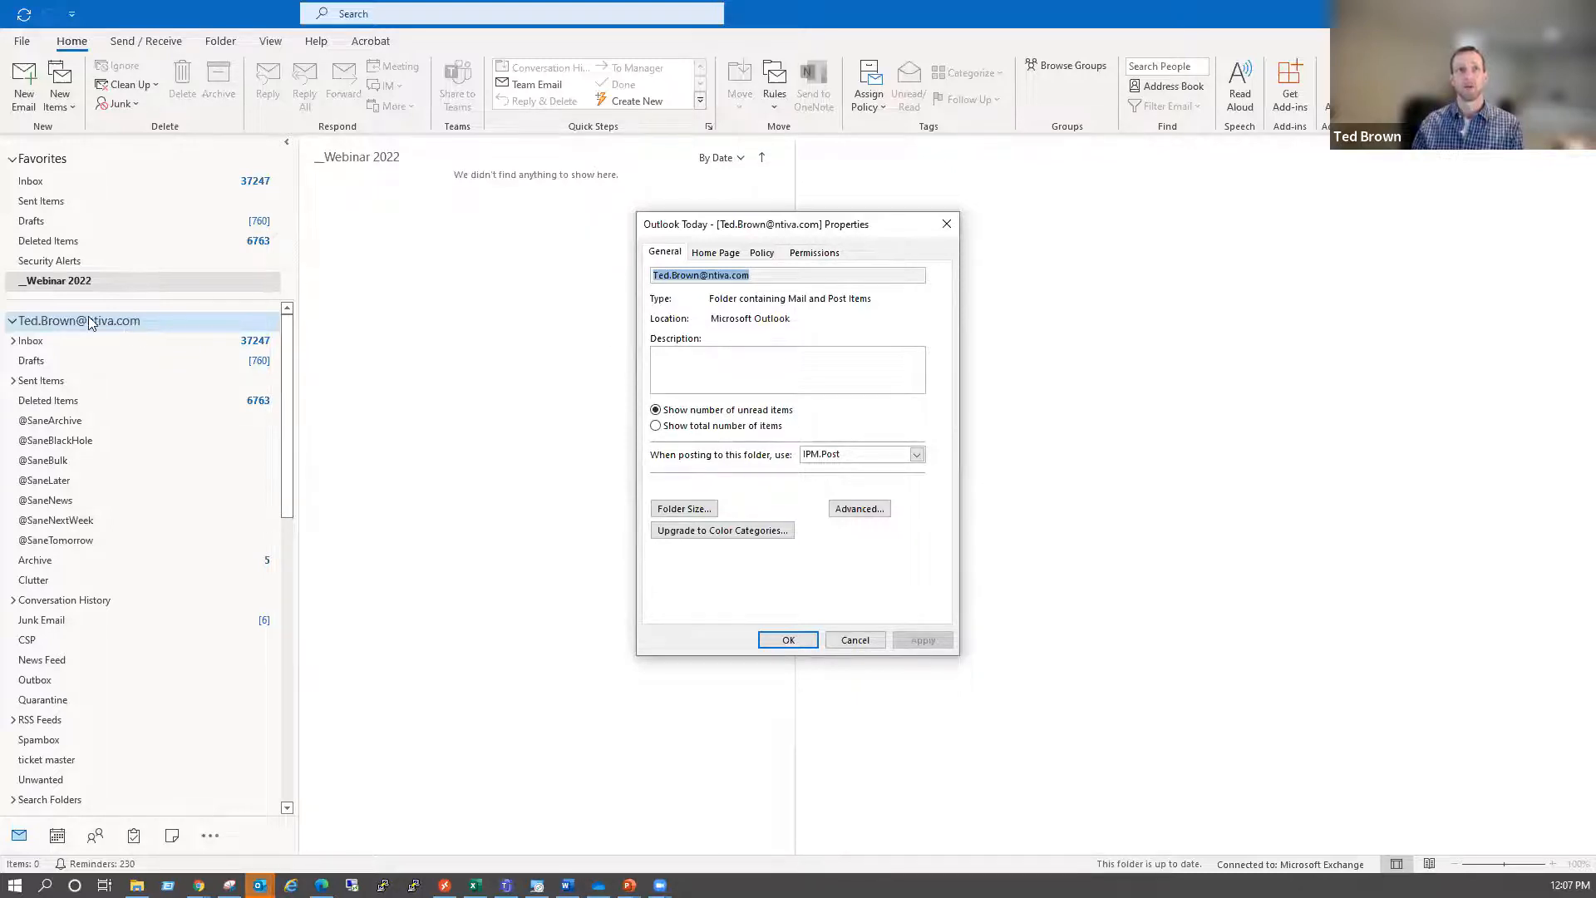
{"action": "left_click", "coordinate": [686, 509]}
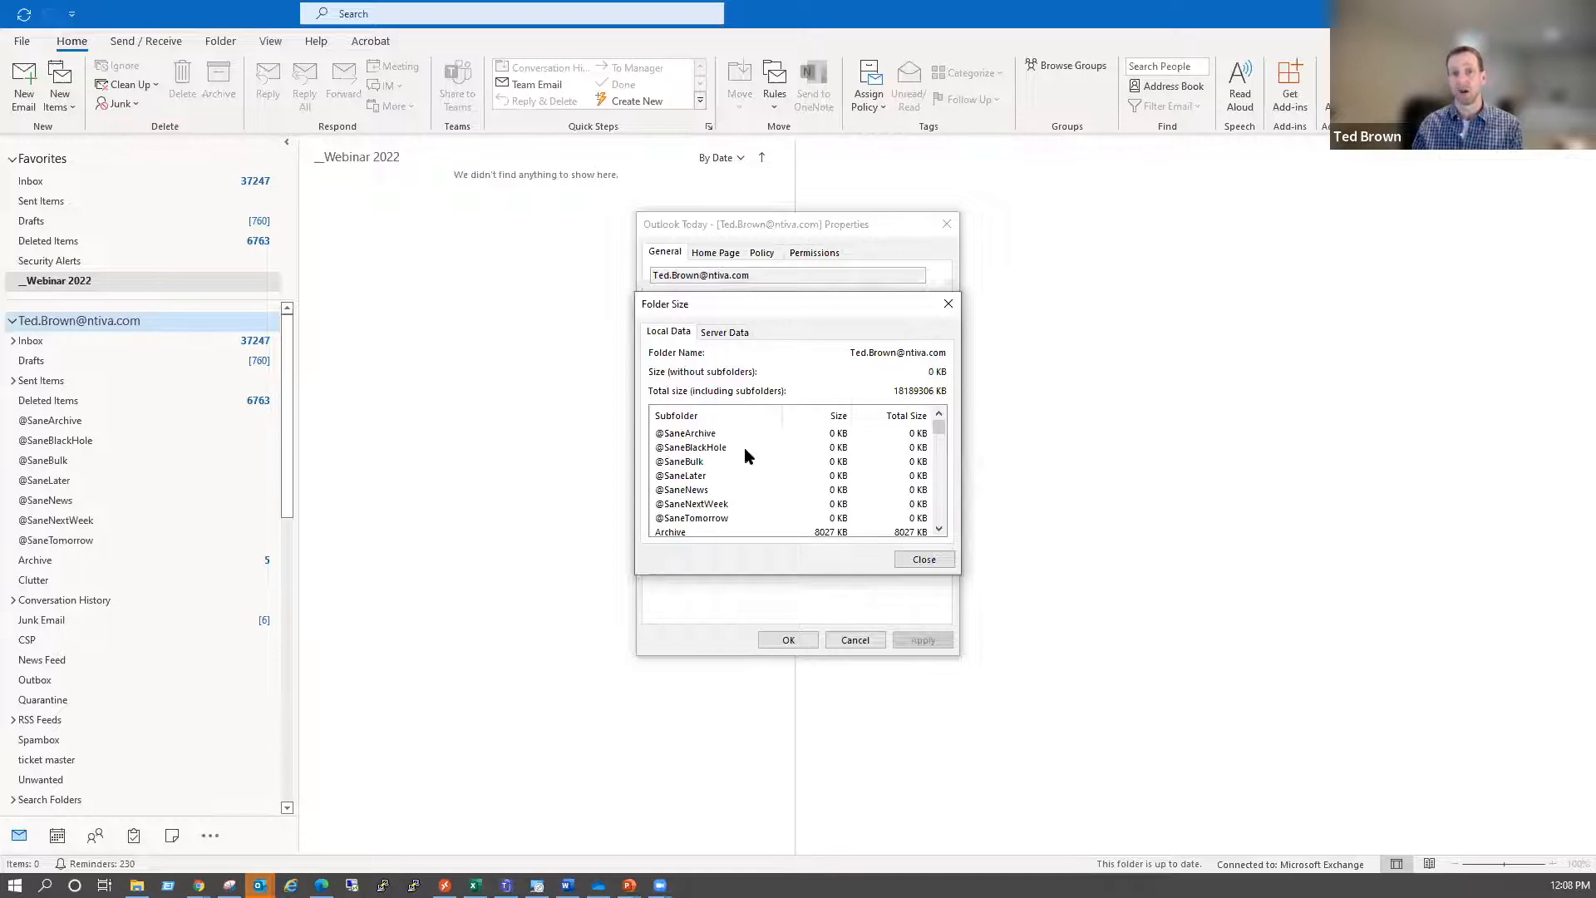
{"action": "left_click", "coordinate": [901, 390]}
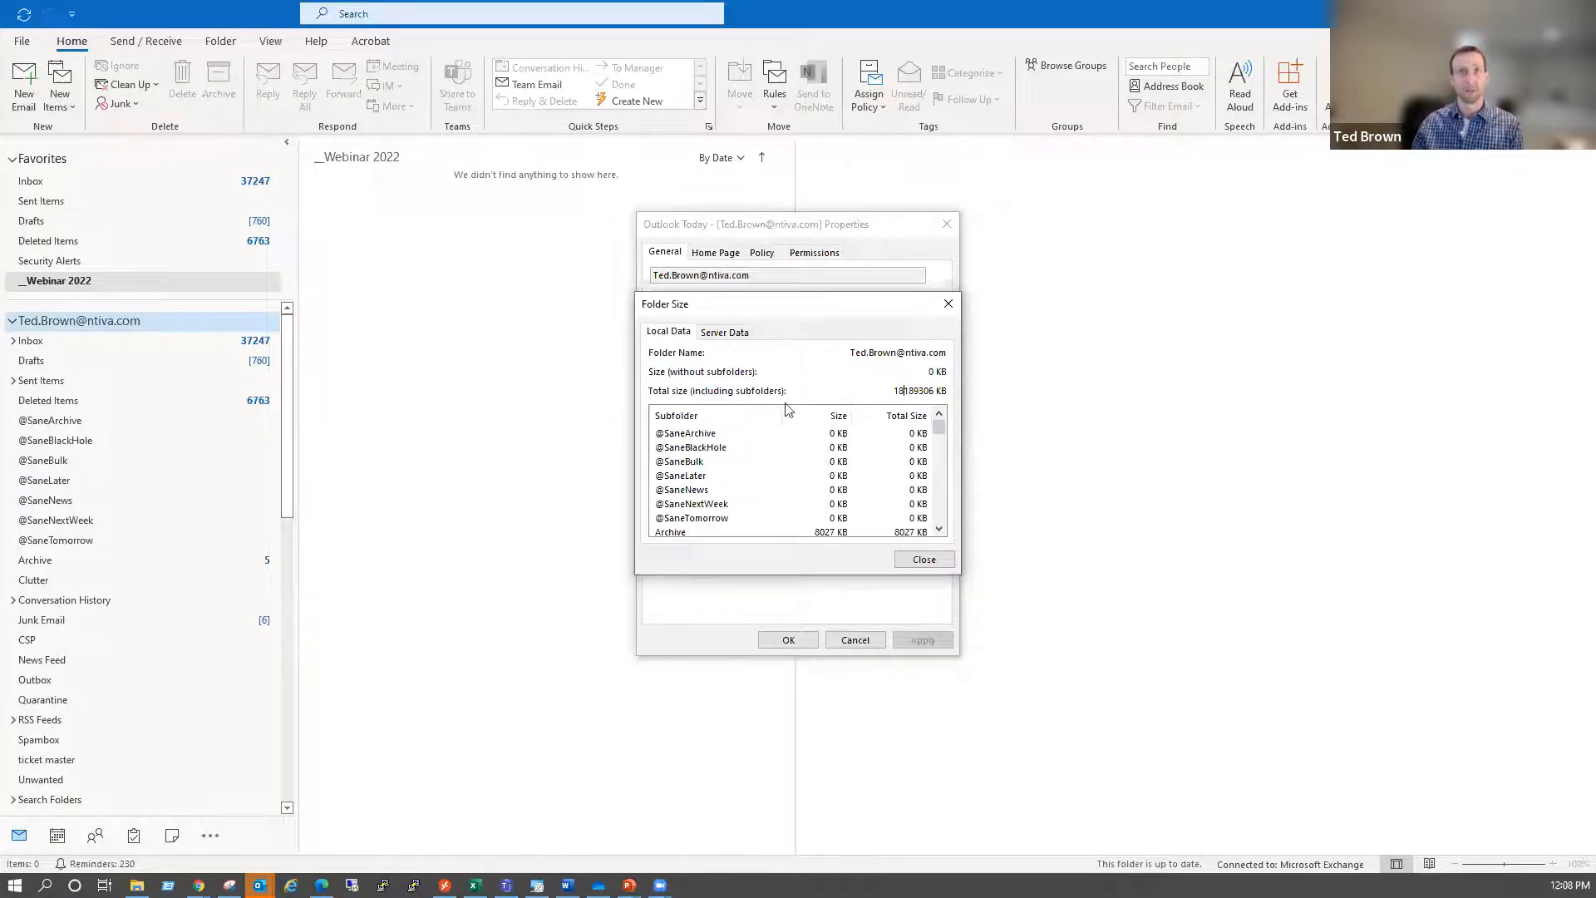
{"action": "left_click", "coordinate": [732, 335]}
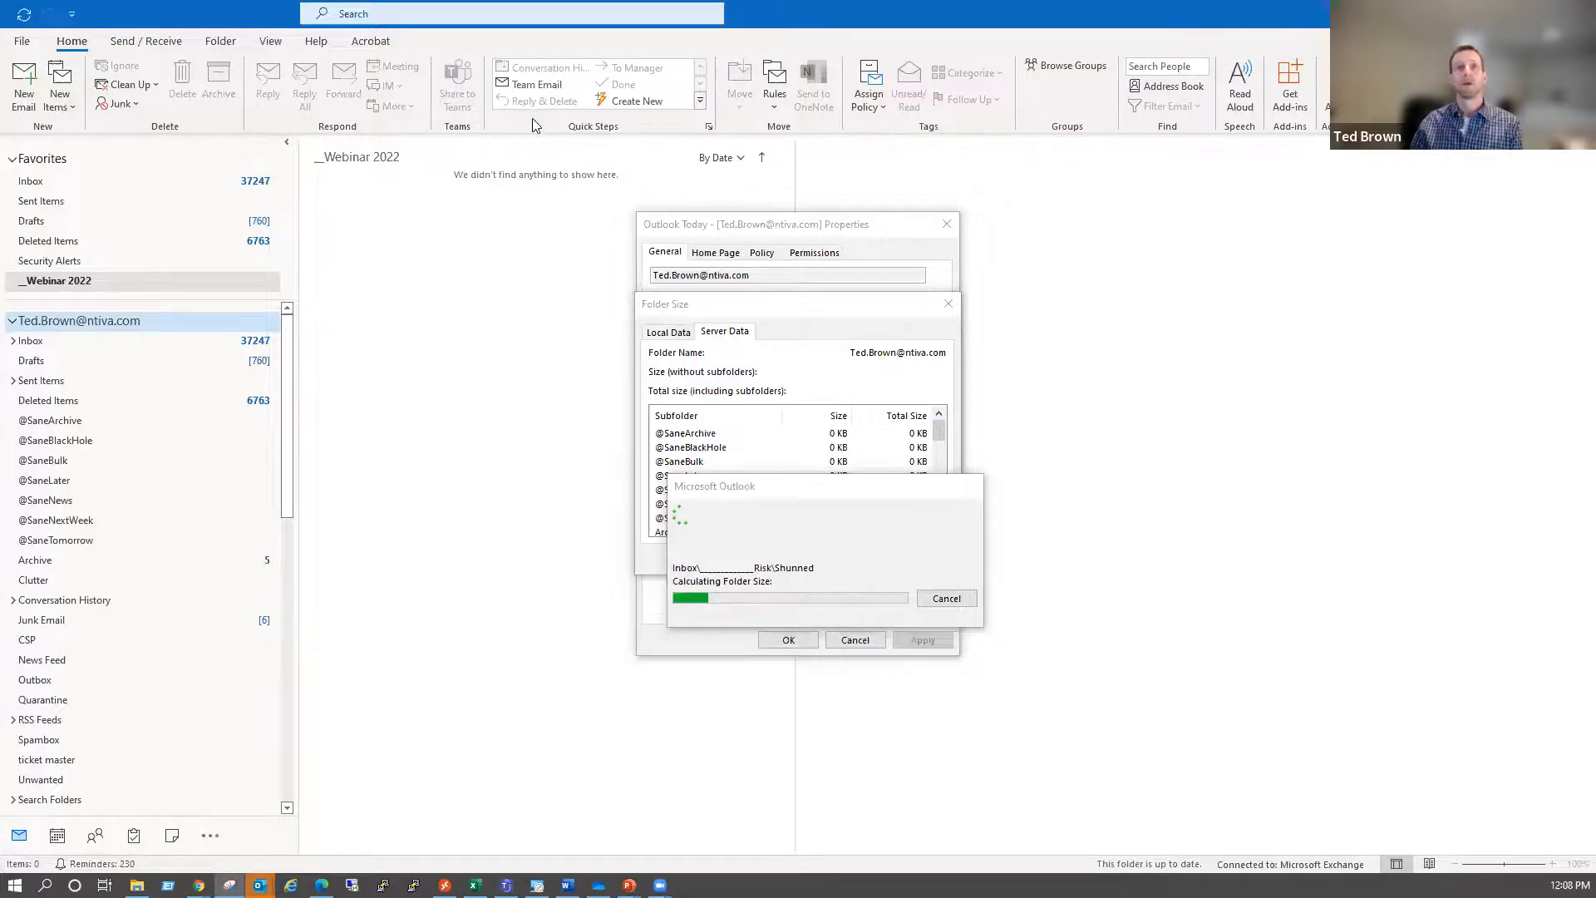
Review the storage limits table in the Snipping Tool, and close the folder size and mailbox properties dialogs
{"action": "left_click_drag", "start_coordinate": [532, 0], "coordinate": [532, 118]}
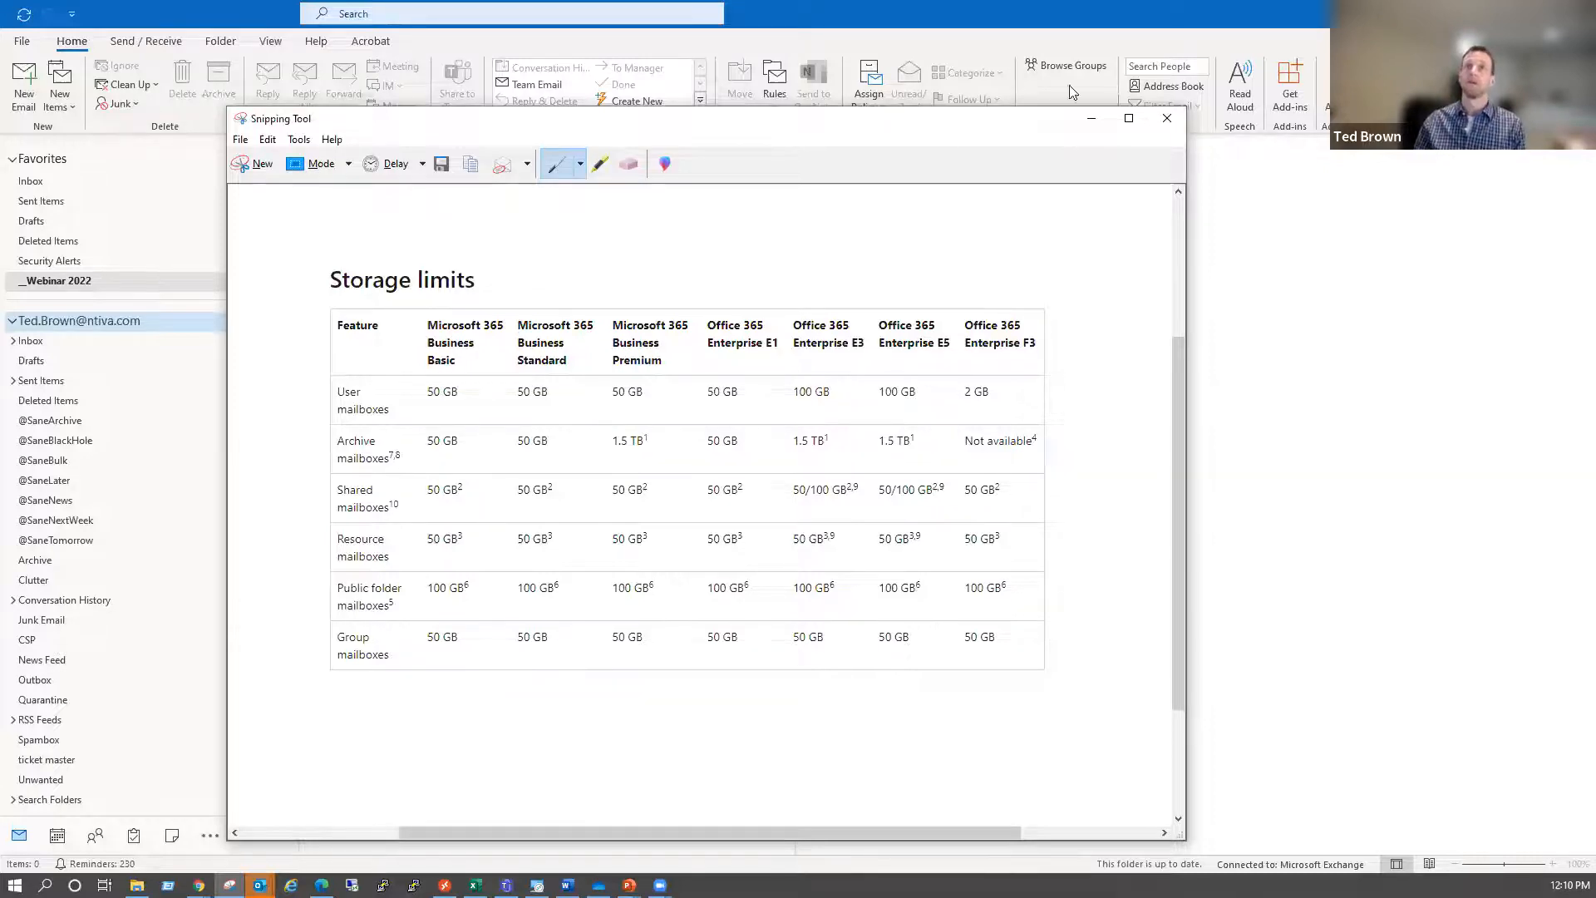
{"action": "left_click", "coordinate": [1090, 119]}
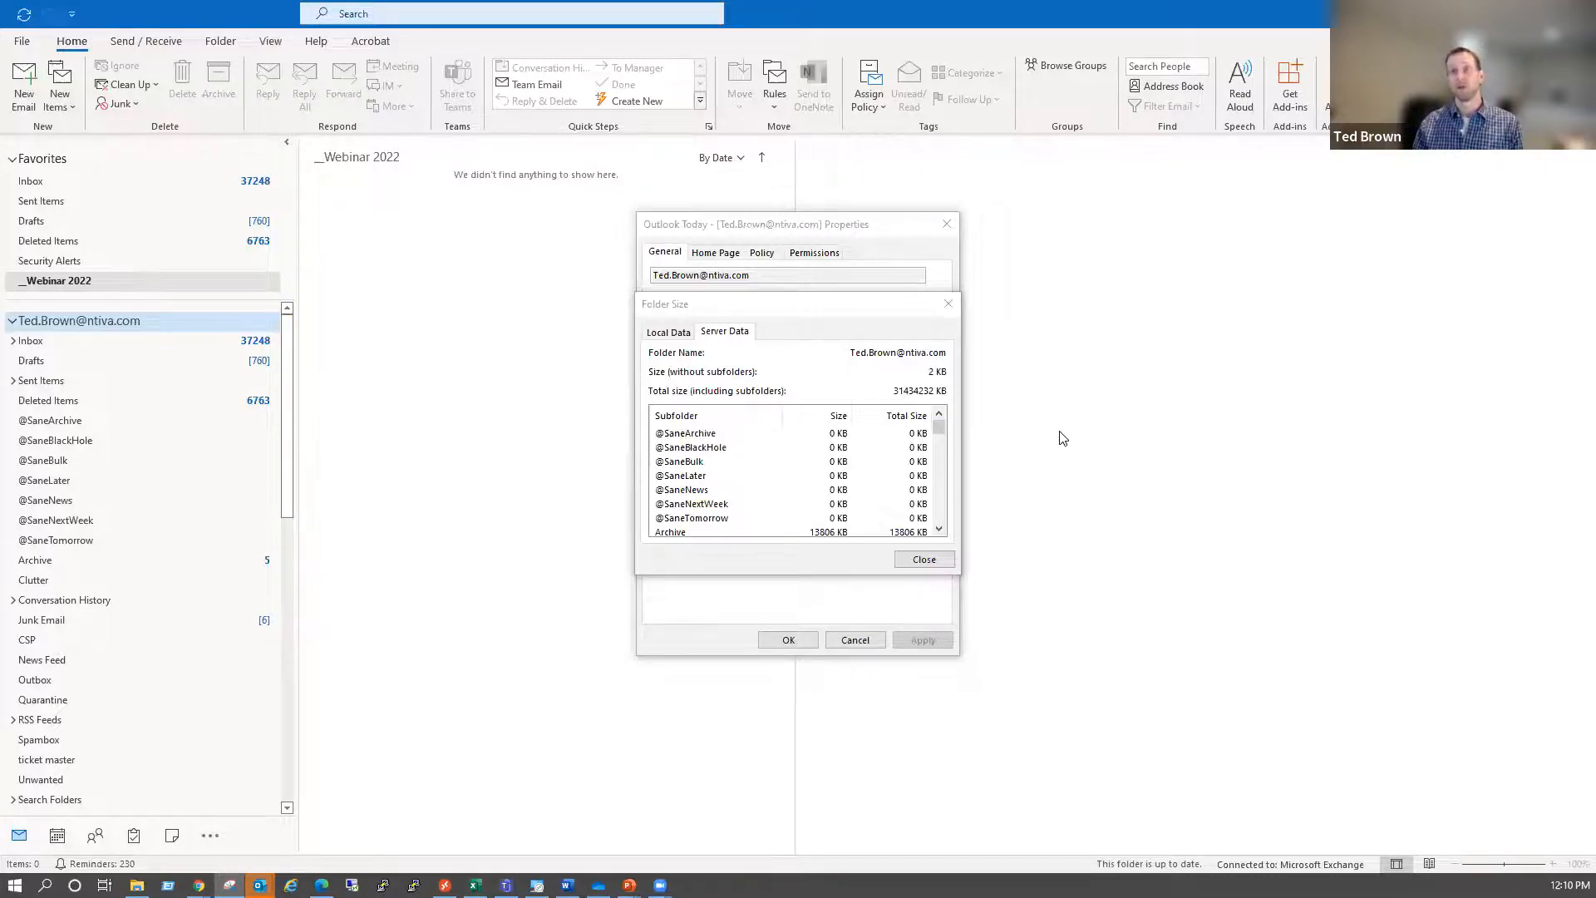
{"action": "left_click", "coordinate": [948, 303]}
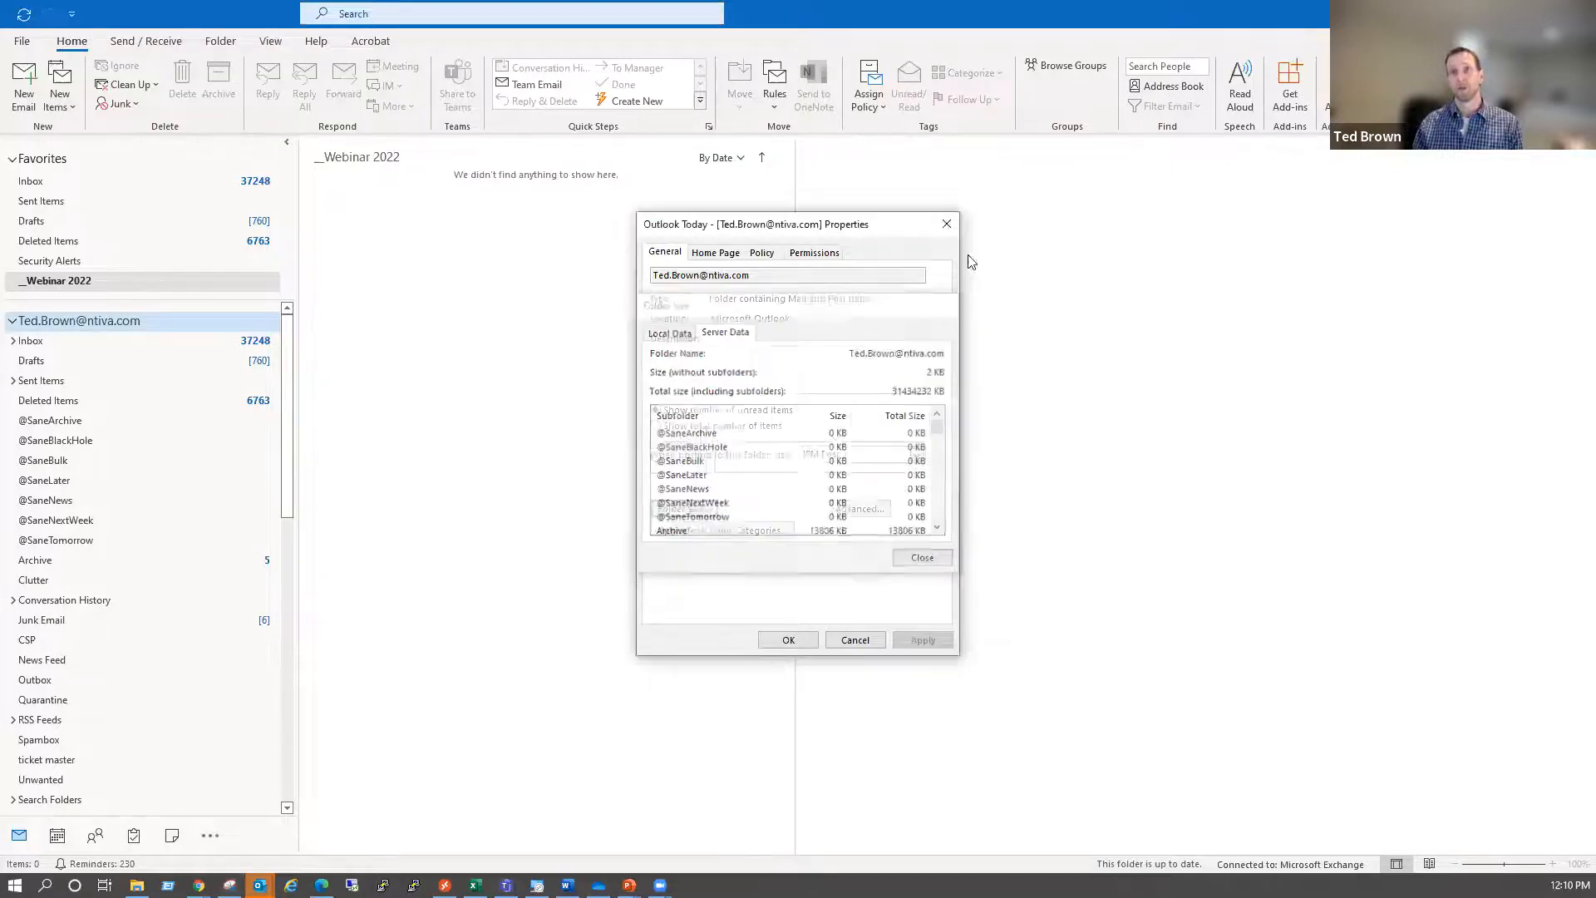
{"action": "left_click", "coordinate": [944, 227]}
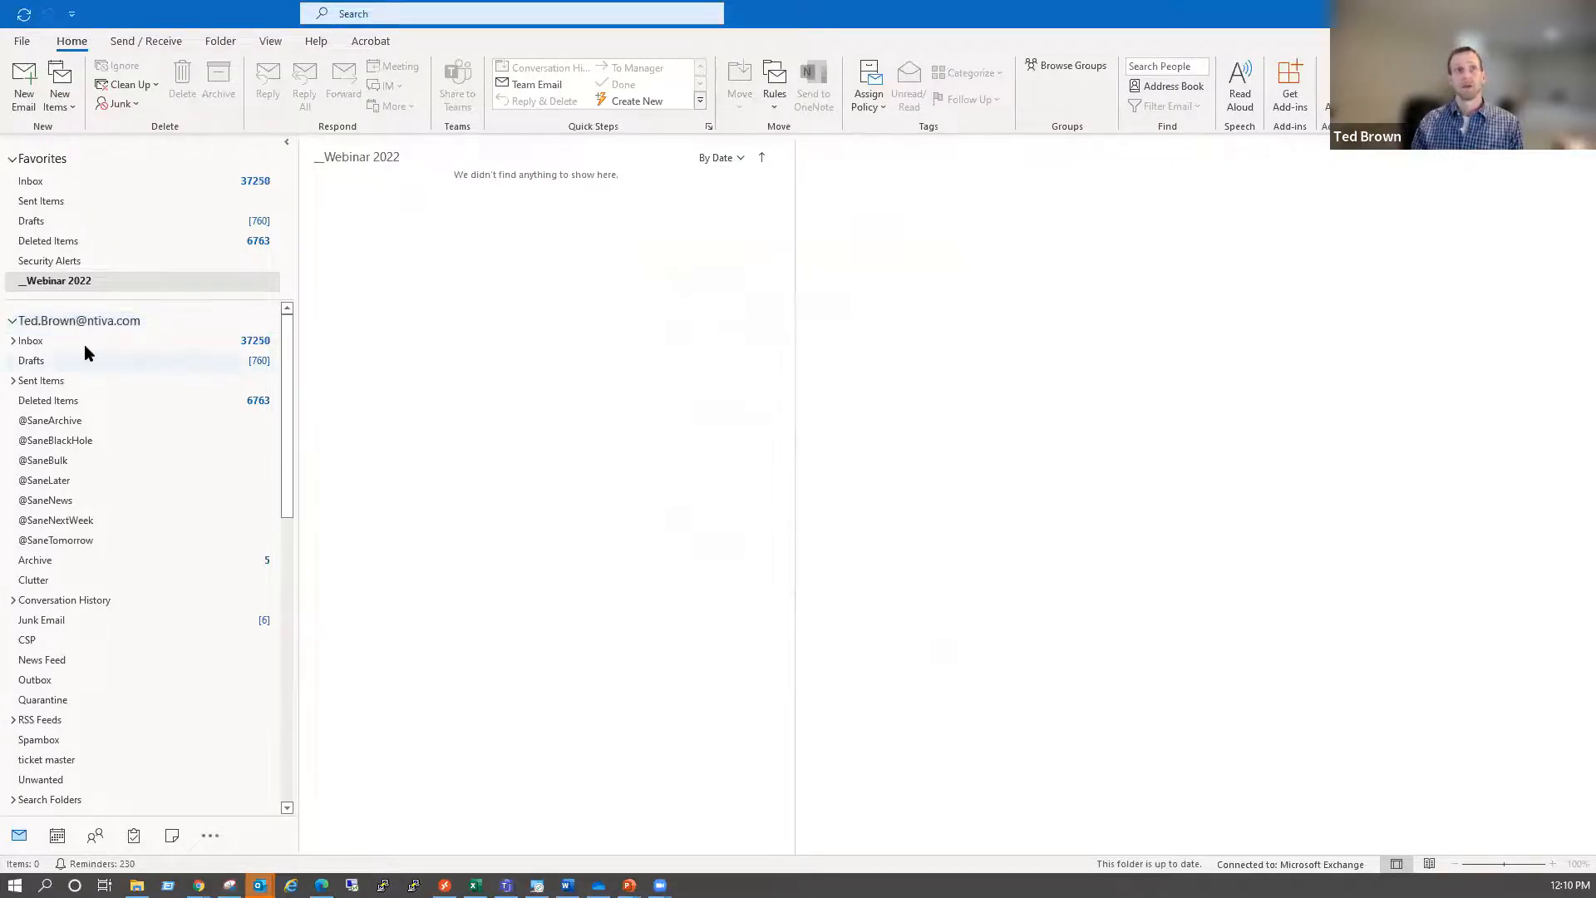
Expand the primary account's online archive and its Inbox to show the archived subfolders
{"action": "left_click", "coordinate": [12, 321]}
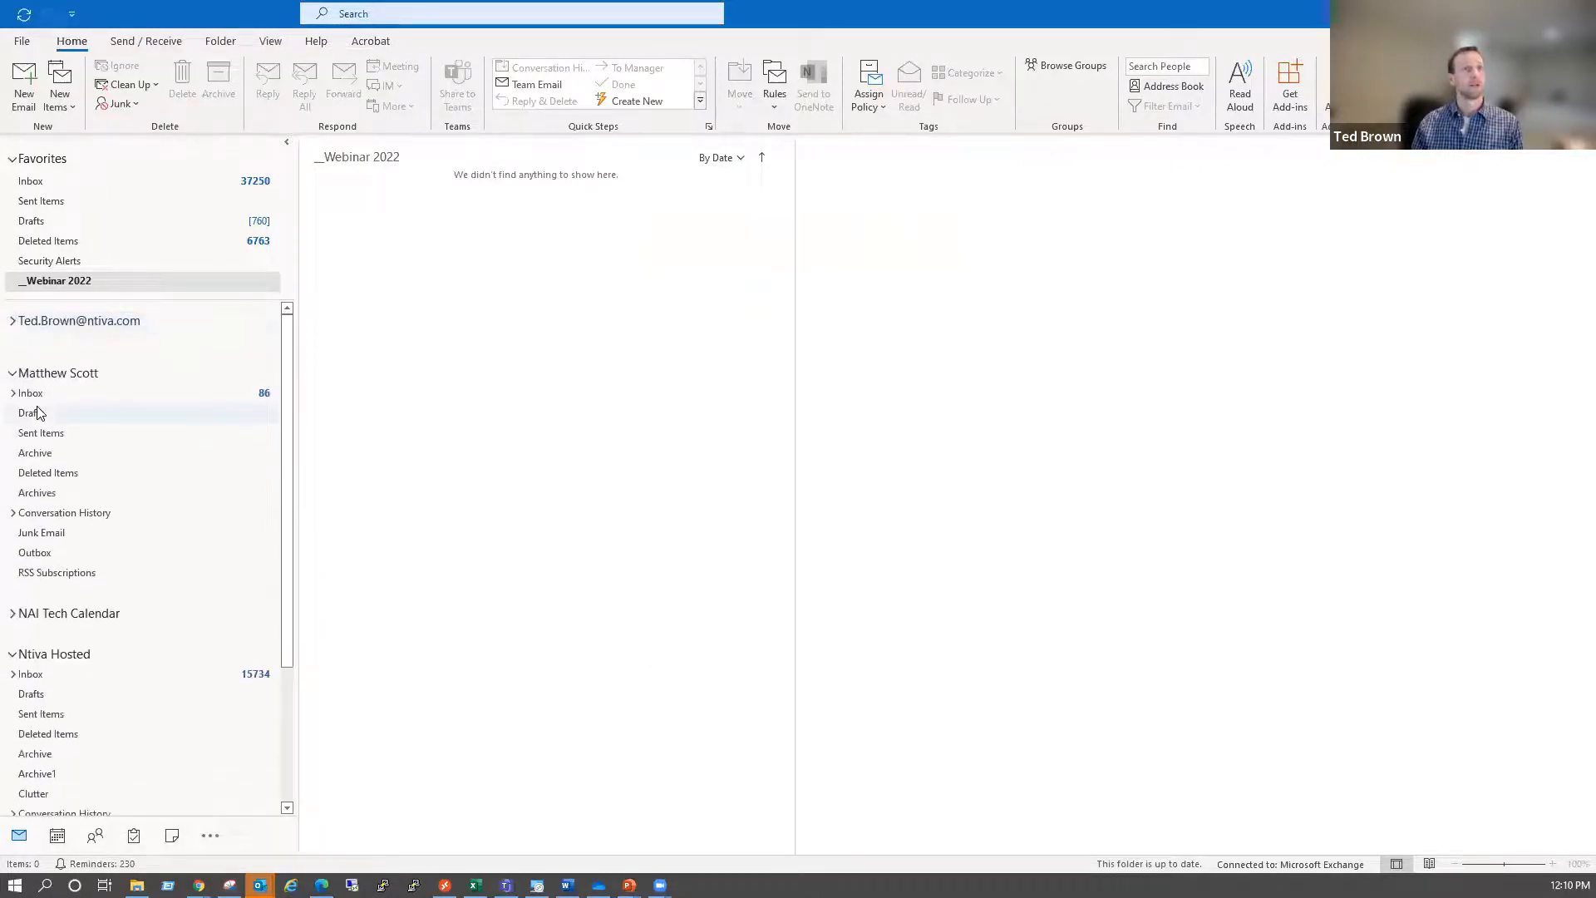
{"action": "left_click", "coordinate": [11, 321]}
{"action": "scroll", "coordinate": [39, 358], "scroll_direction": "down", "scroll_amount": 10}
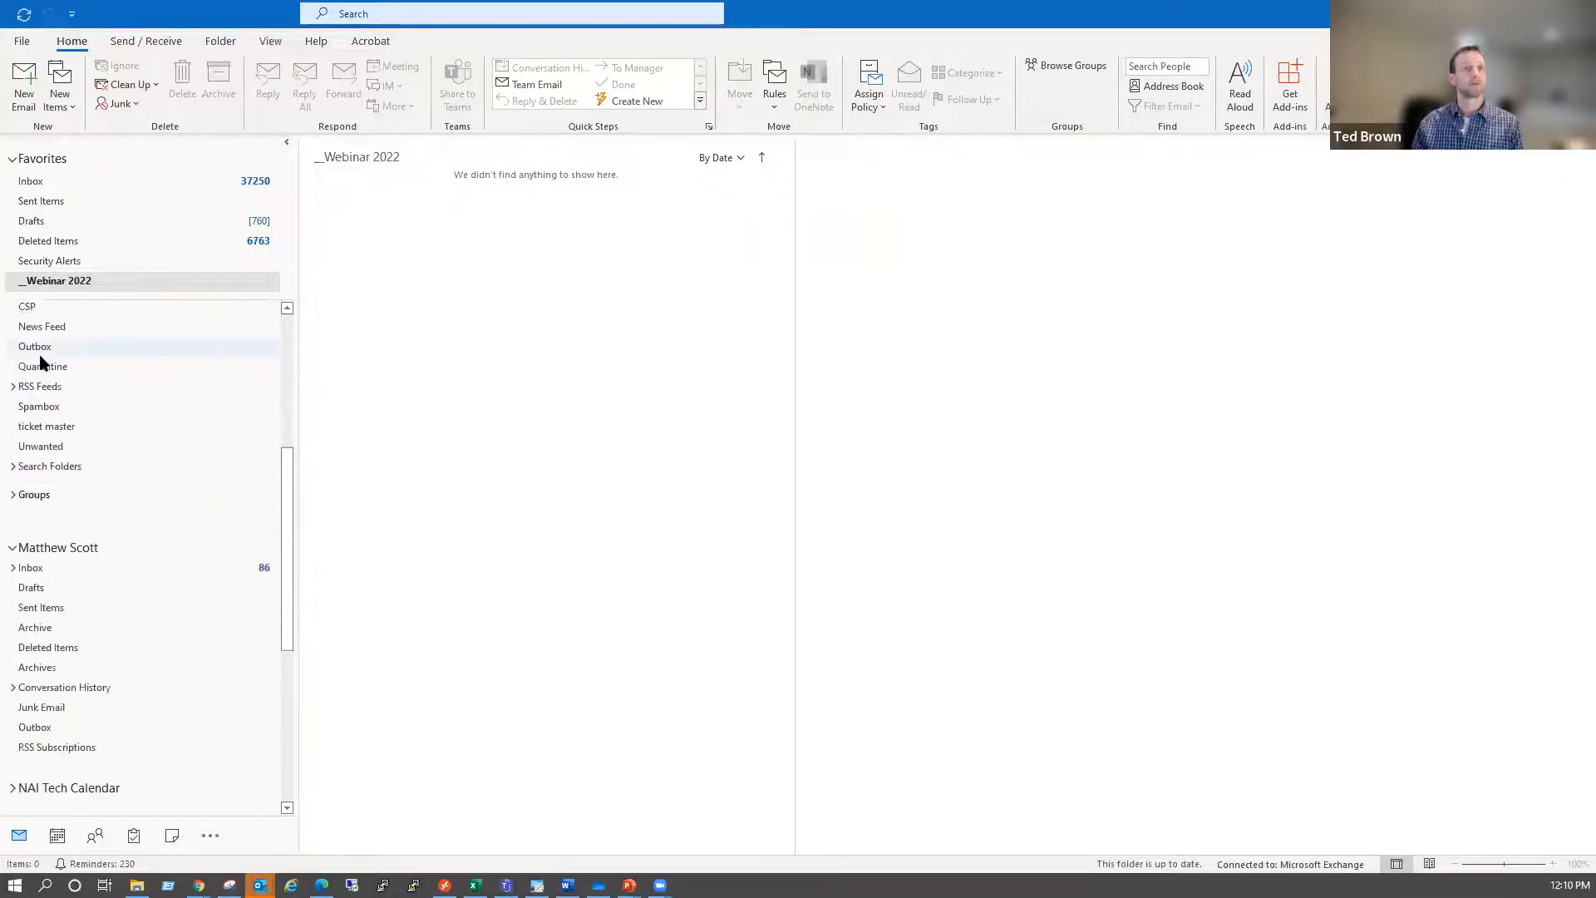
{"action": "scroll", "coordinate": [83, 707], "scroll_direction": "down", "scroll_amount": 1}
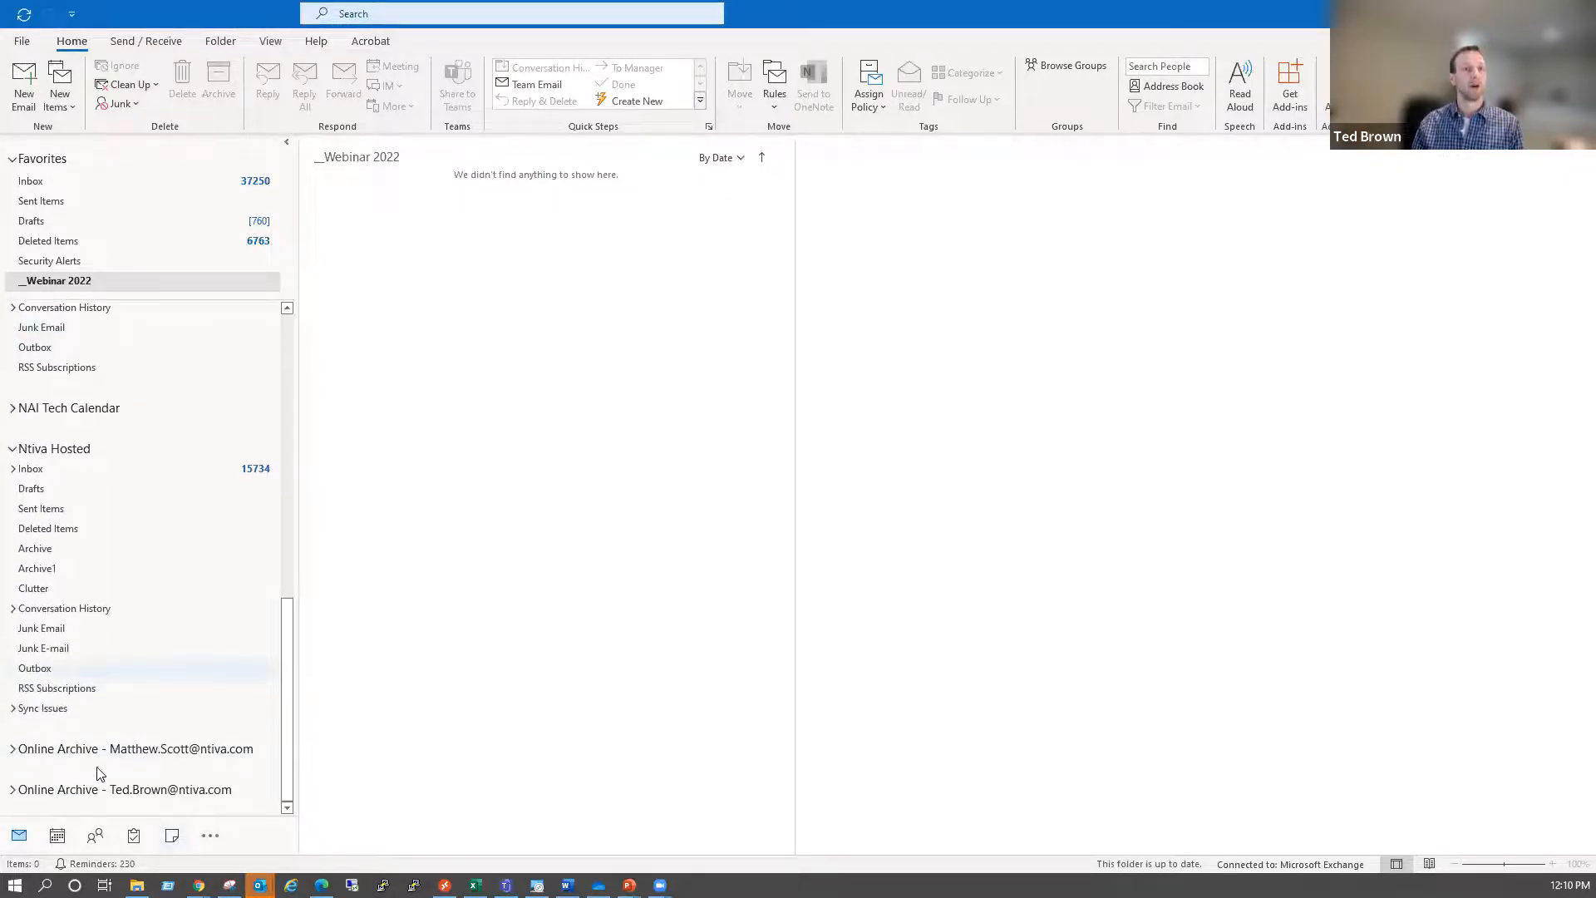
{"action": "left_click", "coordinate": [12, 789]}
{"action": "left_click_drag", "start_coordinate": [287, 609], "coordinate": [291, 754]}
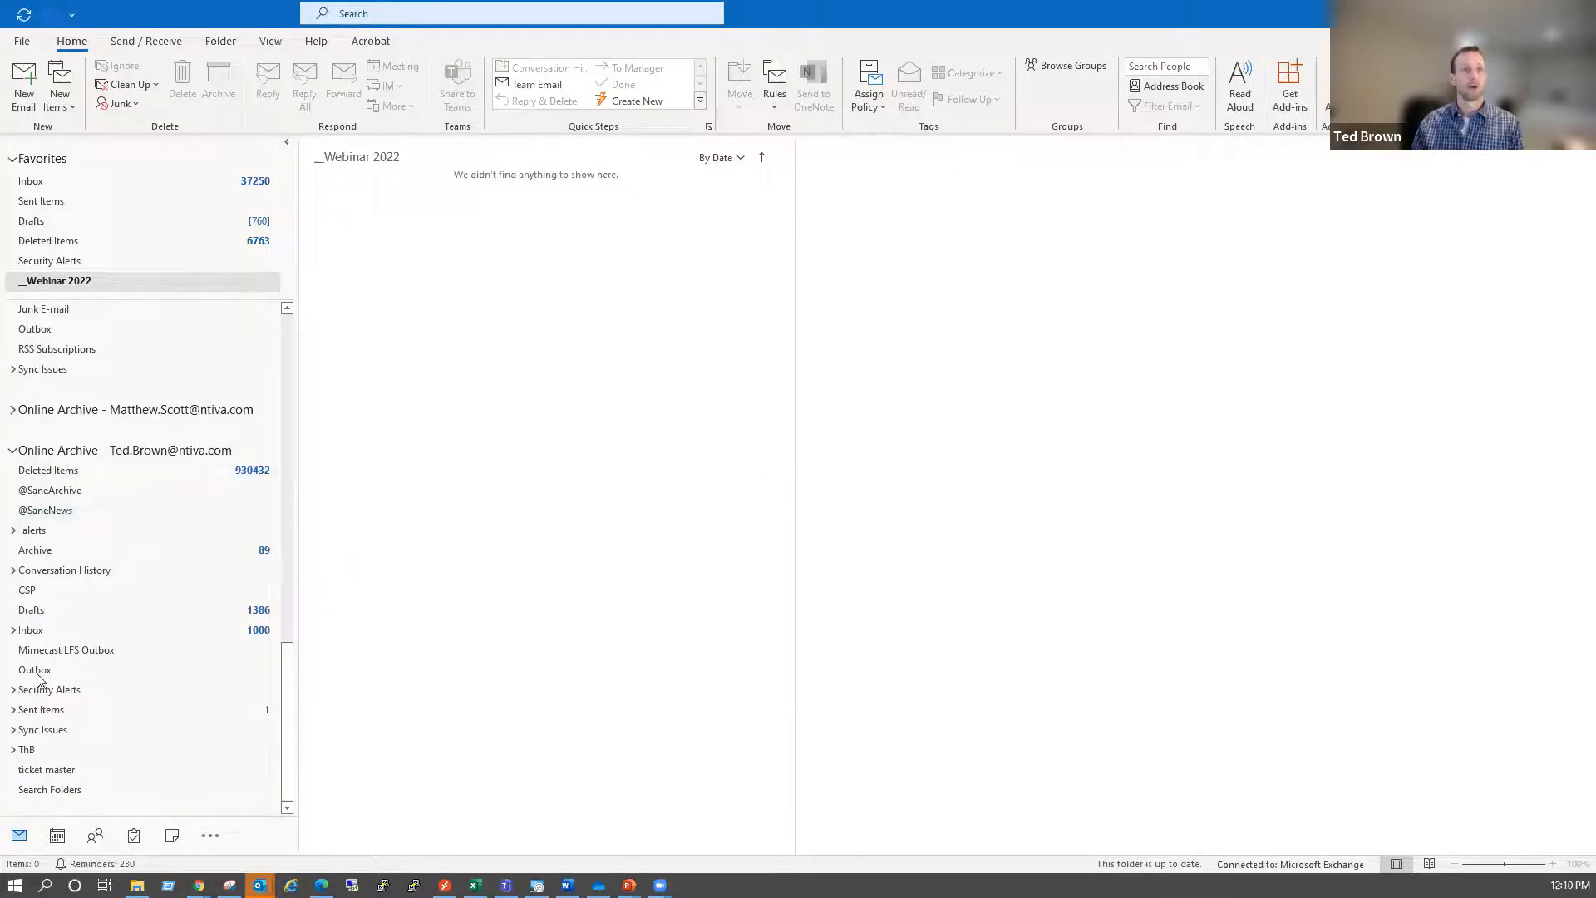
{"action": "left_click", "coordinate": [12, 630]}
{"action": "scroll", "coordinate": [225, 631], "scroll_direction": "down", "scroll_amount": 2}
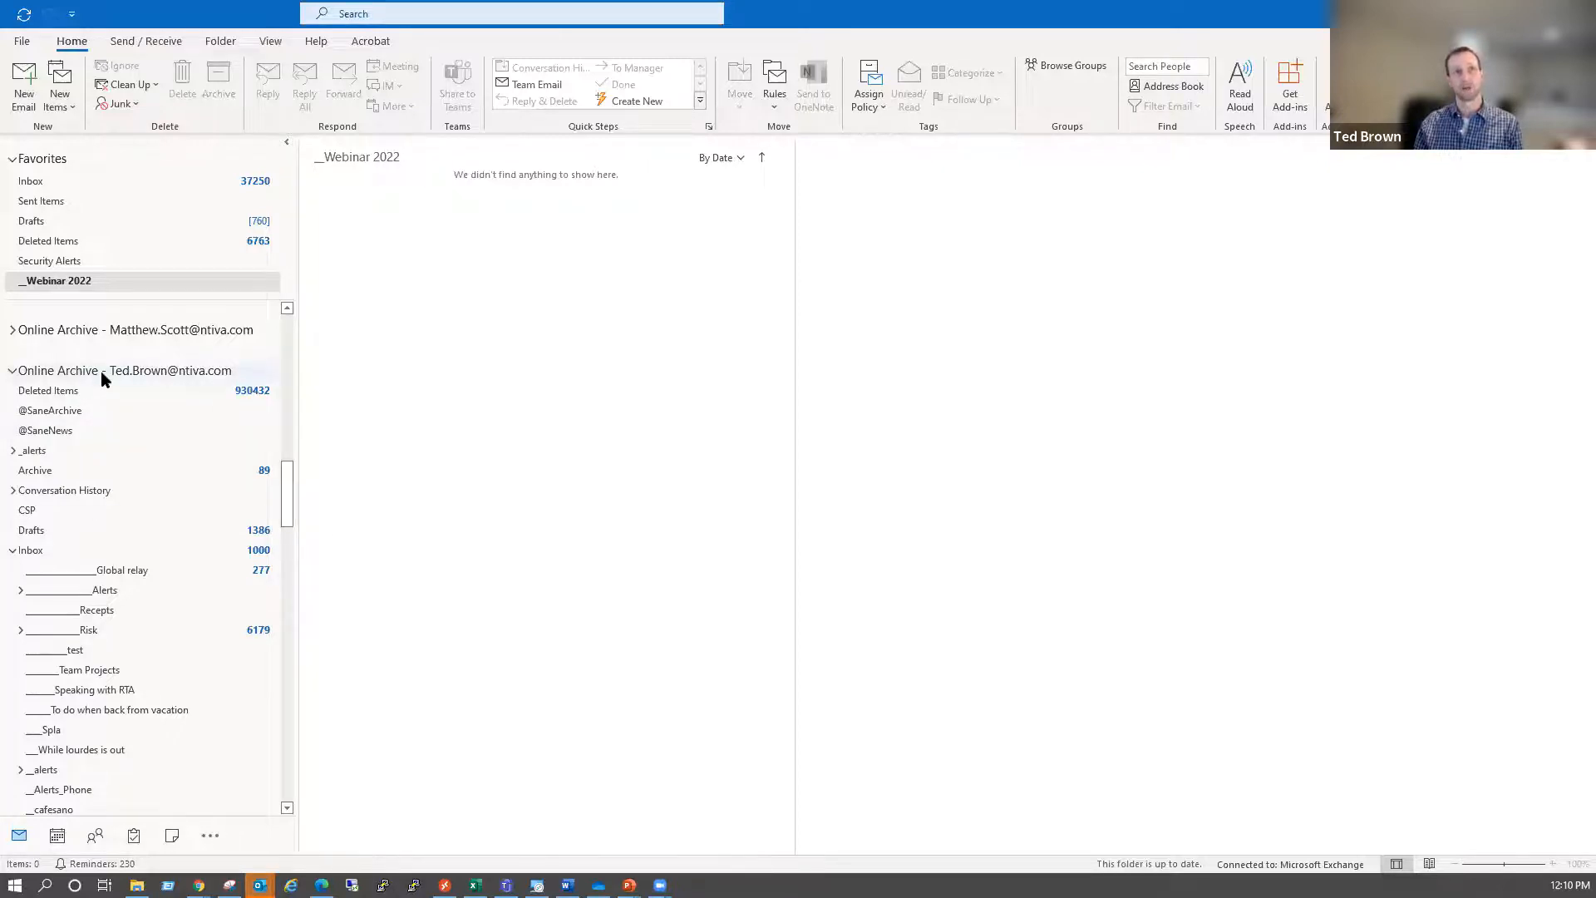
View the old emails in the online archive's Prospects and Oracle-sqr problems folders
{"action": "left_click_drag", "start_coordinate": [290, 489], "coordinate": [297, 697]}
{"action": "left_click", "coordinate": [93, 639]}
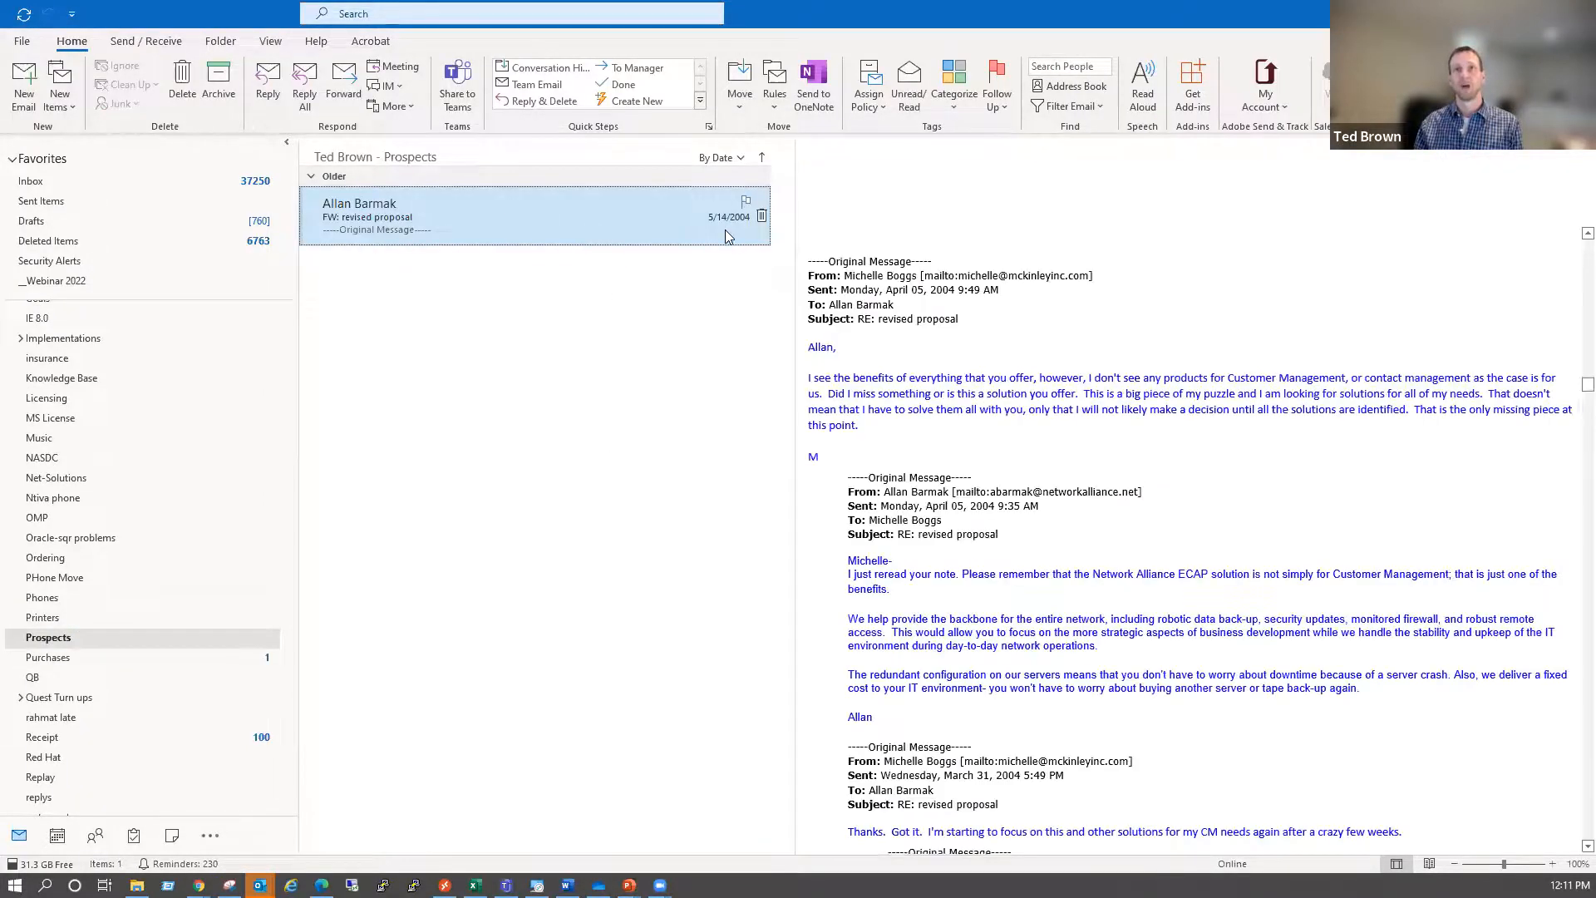
{"action": "left_click", "coordinate": [141, 539]}
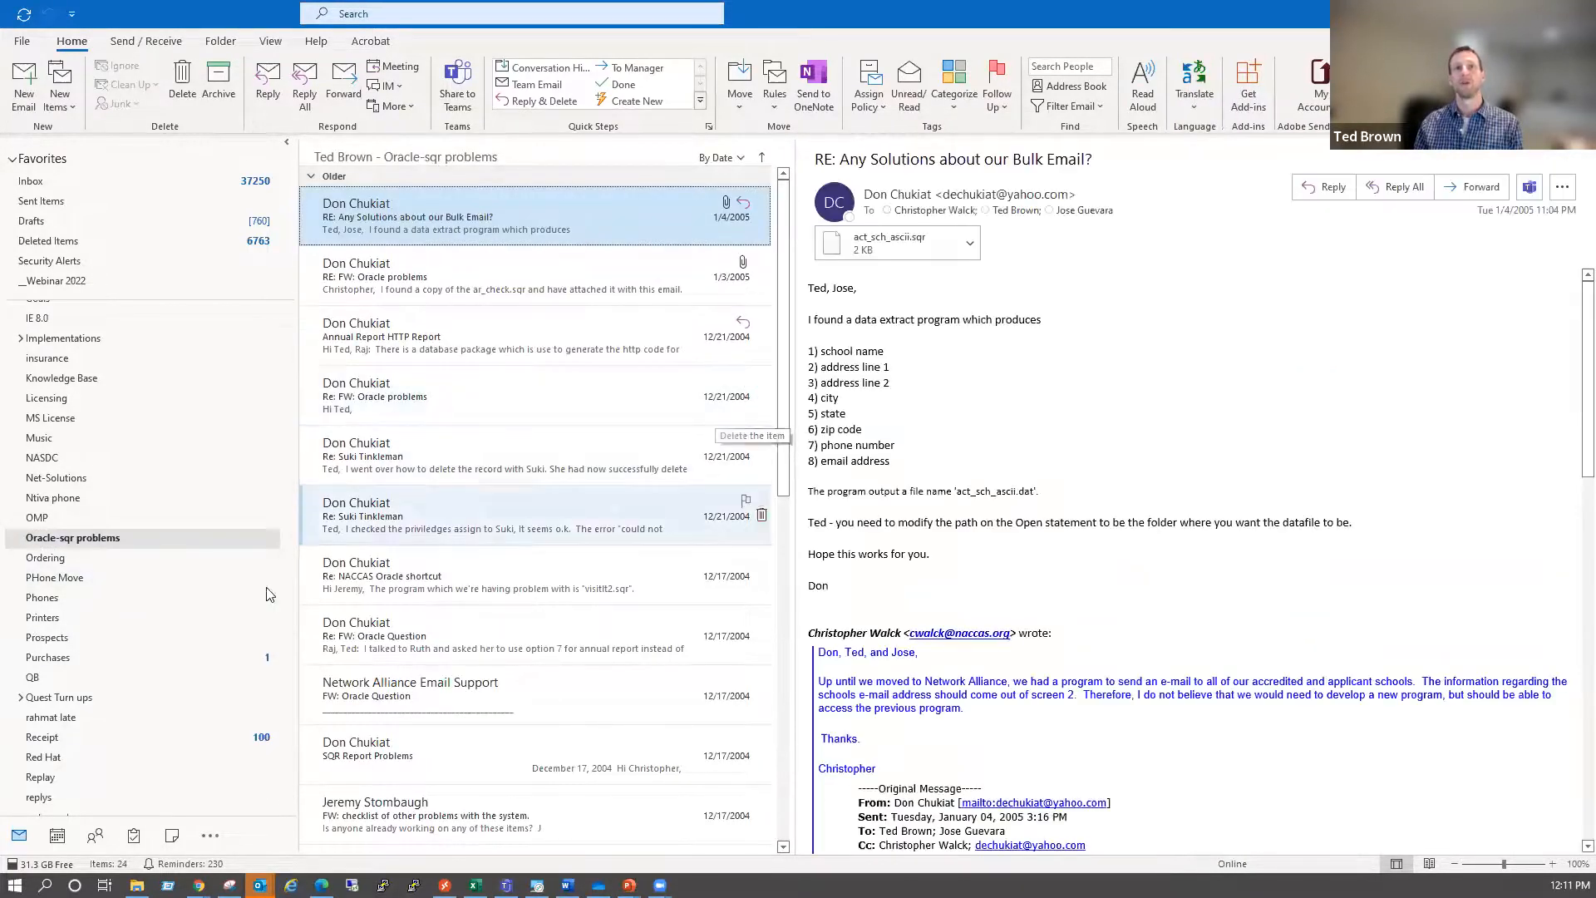
Return to the primary mailbox's Inbox and switch to the __Webinar 2022 favorite folder
{"action": "left_click_drag", "start_coordinate": [288, 717], "coordinate": [332, 366]}
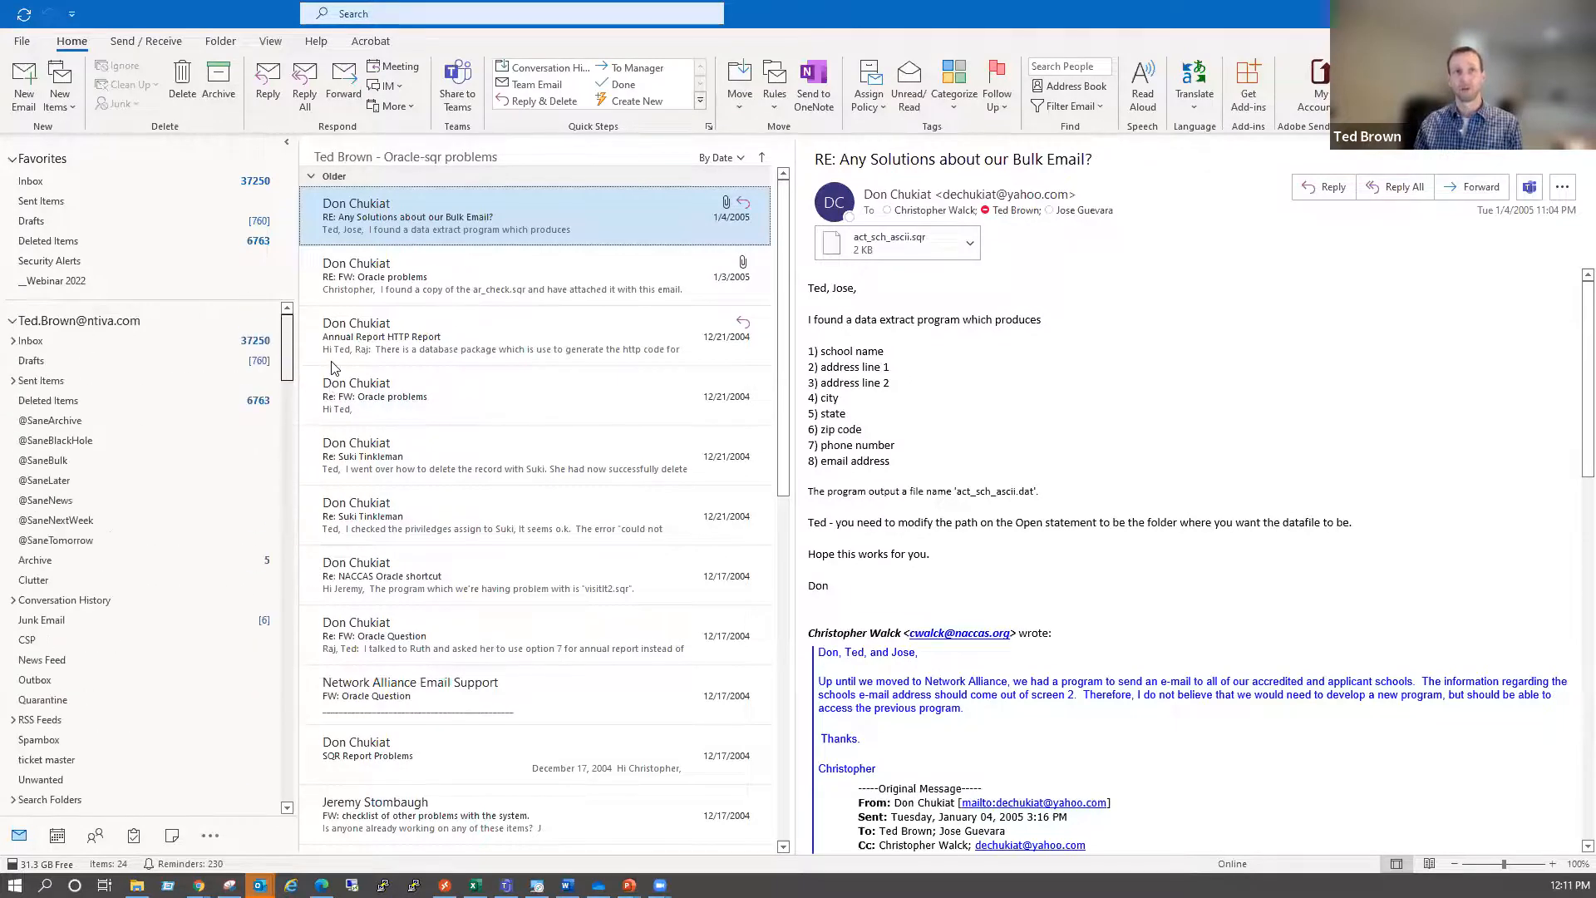
{"action": "left_click", "coordinate": [119, 342]}
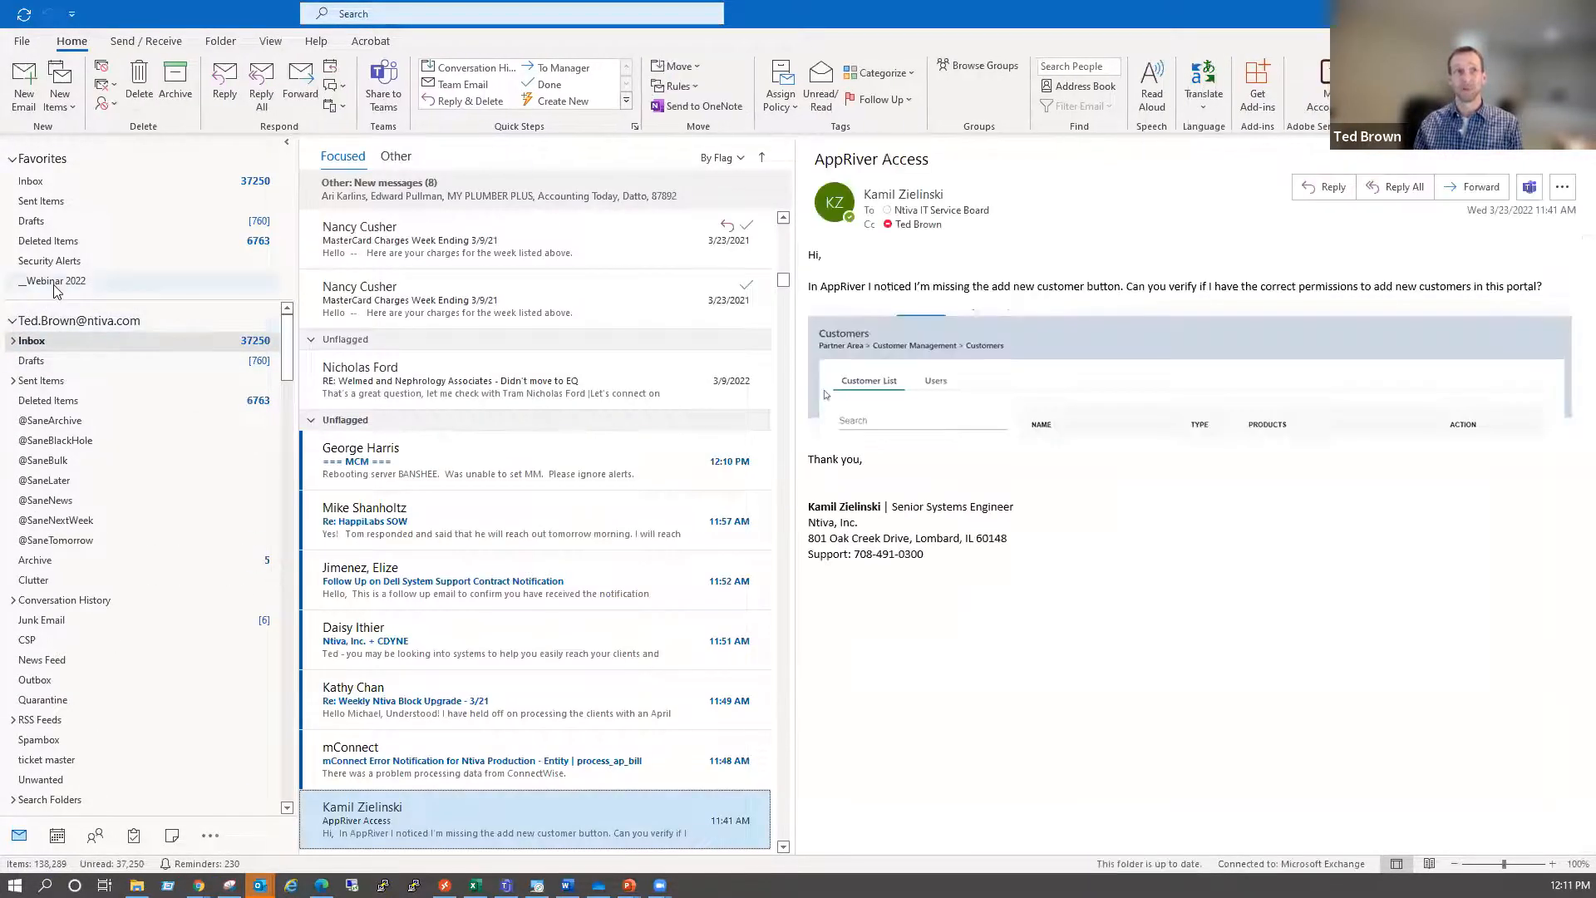
{"action": "left_click", "coordinate": [54, 283]}
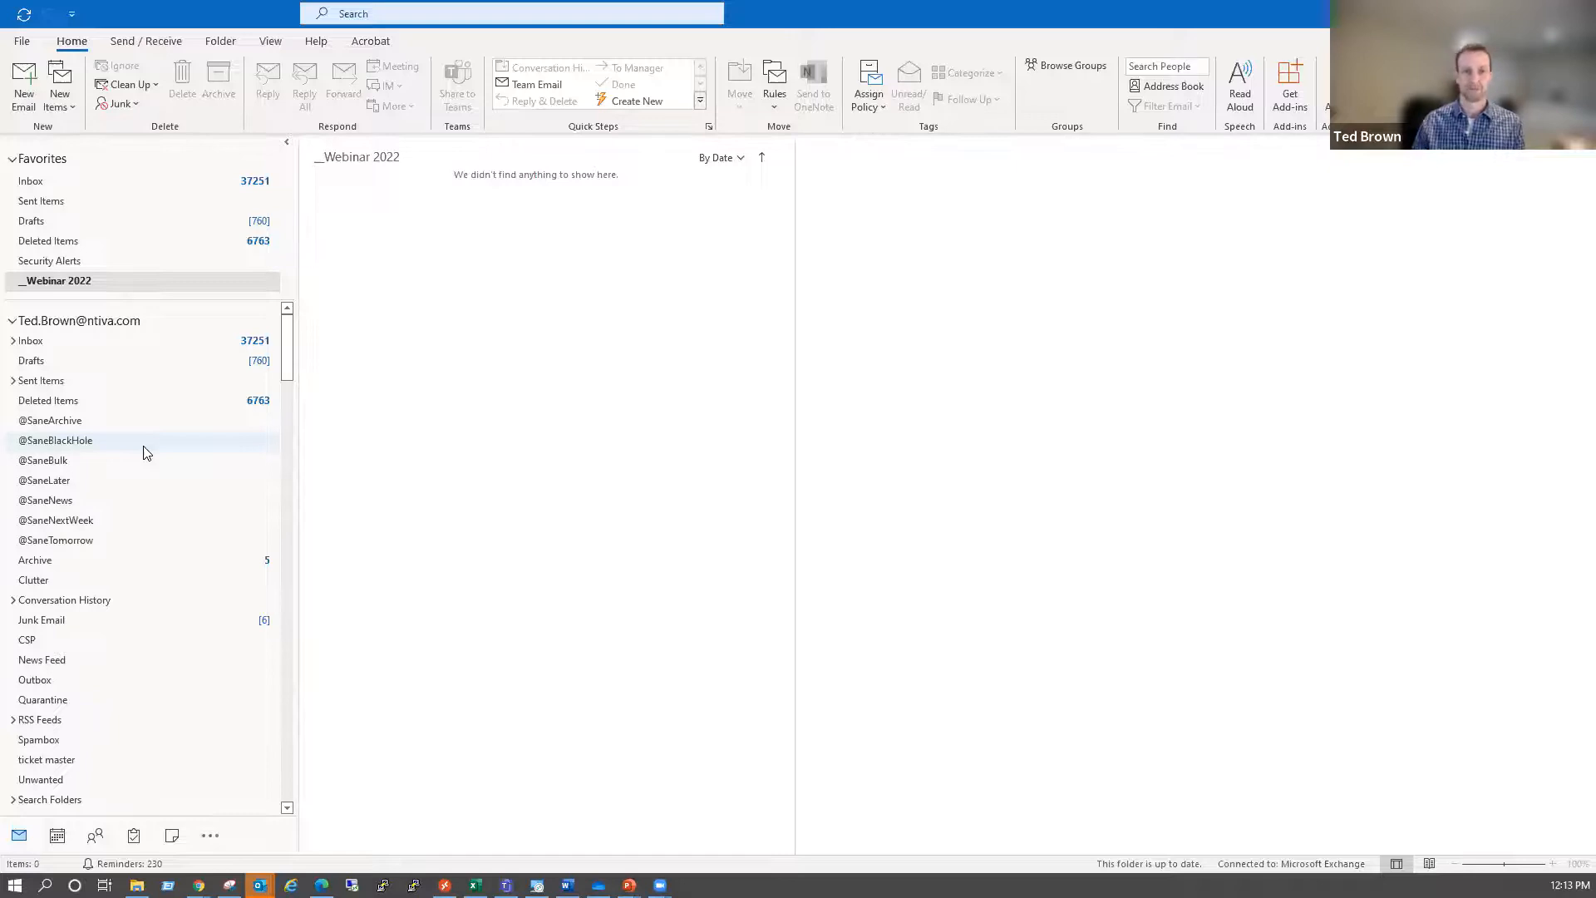
Switch to the PowerPoint slide show and advance from the email archive slide to the Inbox Folder system slide
{"action": "scroll", "coordinate": [147, 453], "scroll_direction": "down", "scroll_amount": 1}
{"action": "left_click", "coordinate": [629, 886]}
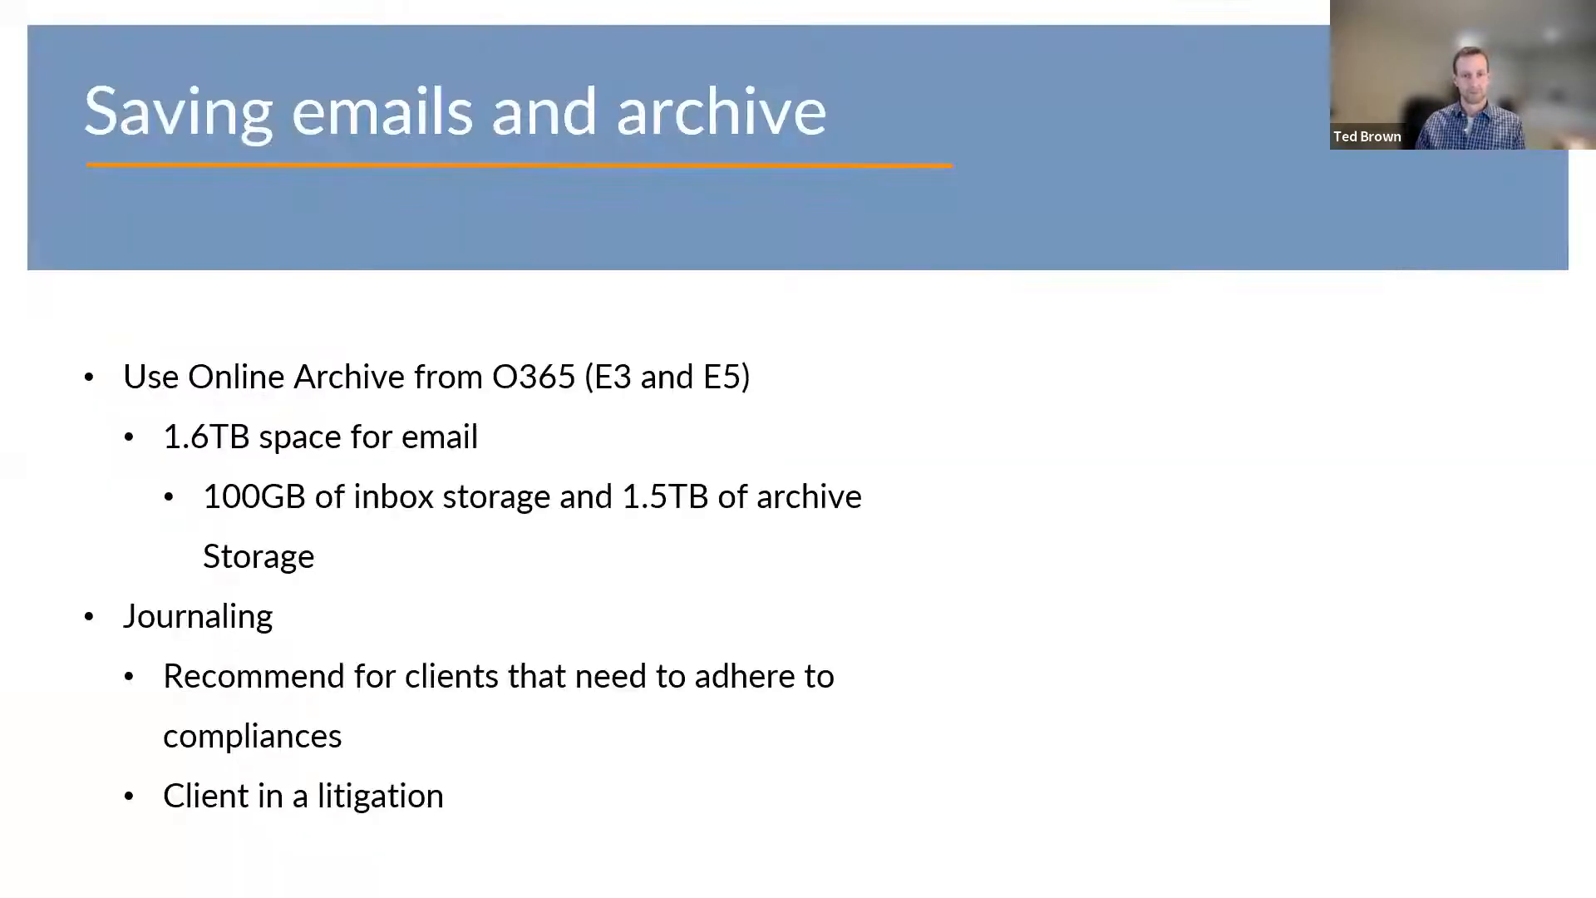
{"action": "key", "text": "Right"}
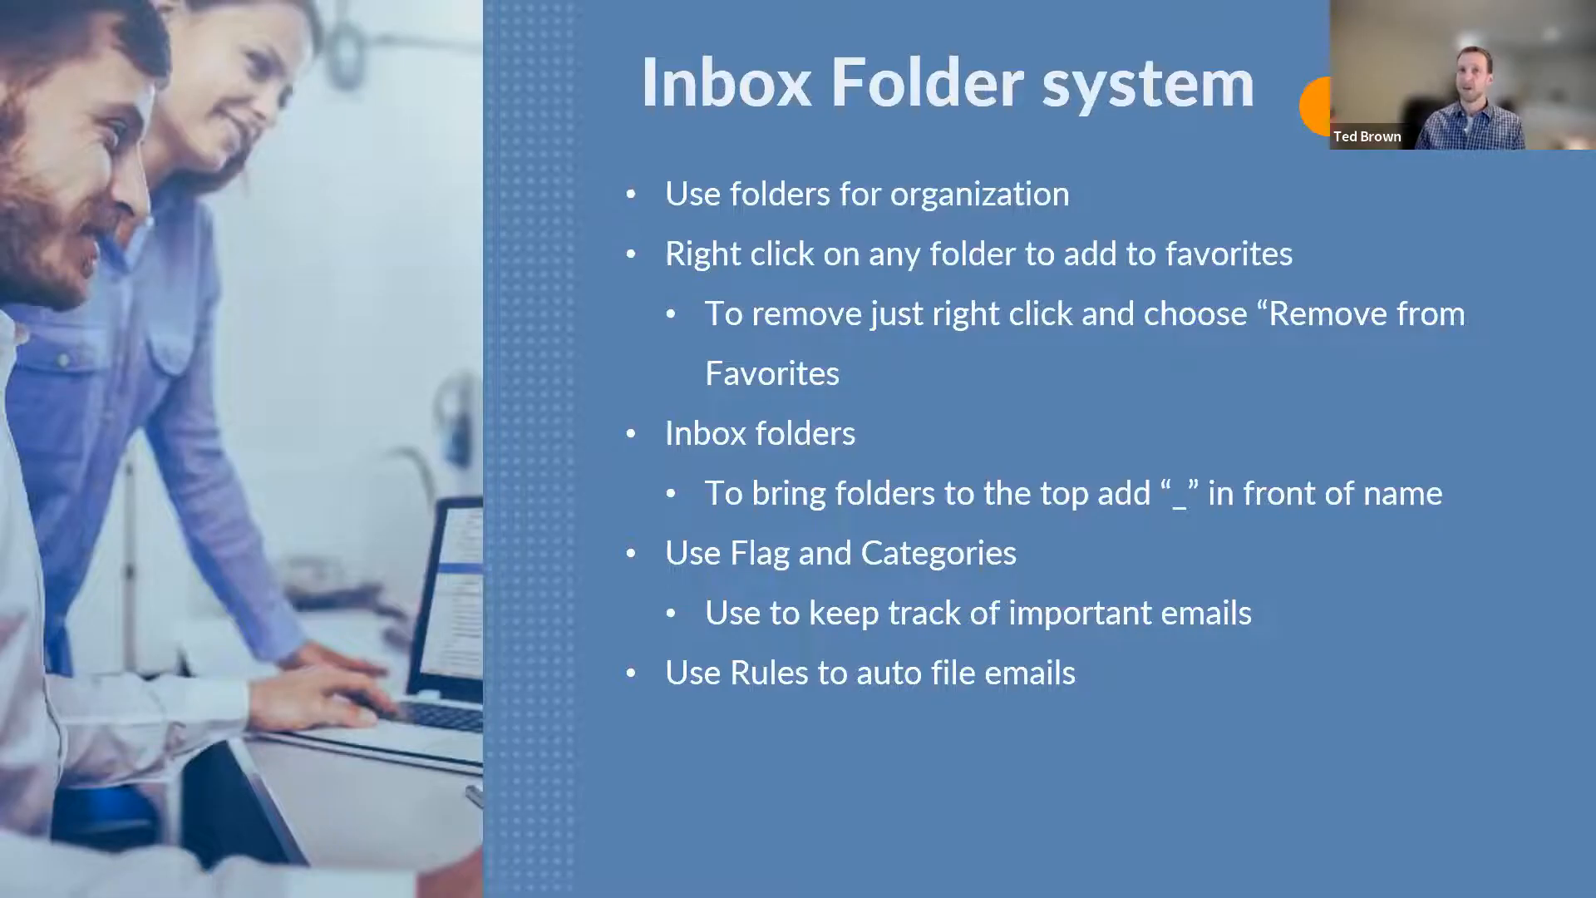
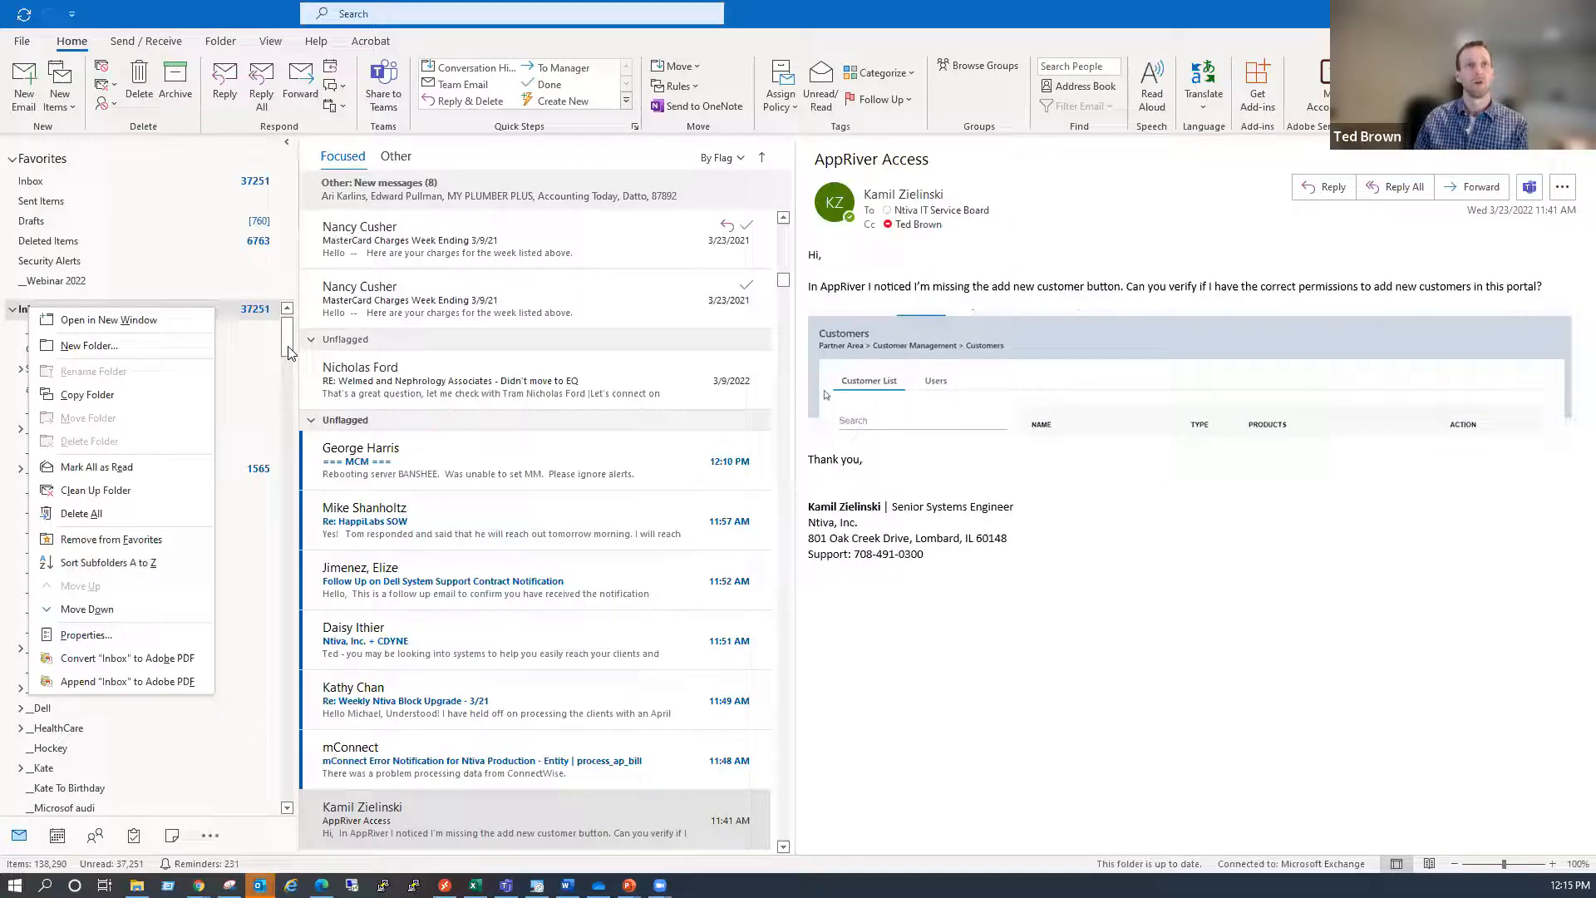
Add the Connectwise tips subfolder of the Inbox to Favorites, dismissing the Inbox folder's open menu
{"action": "left_click", "coordinate": [302, 366]}
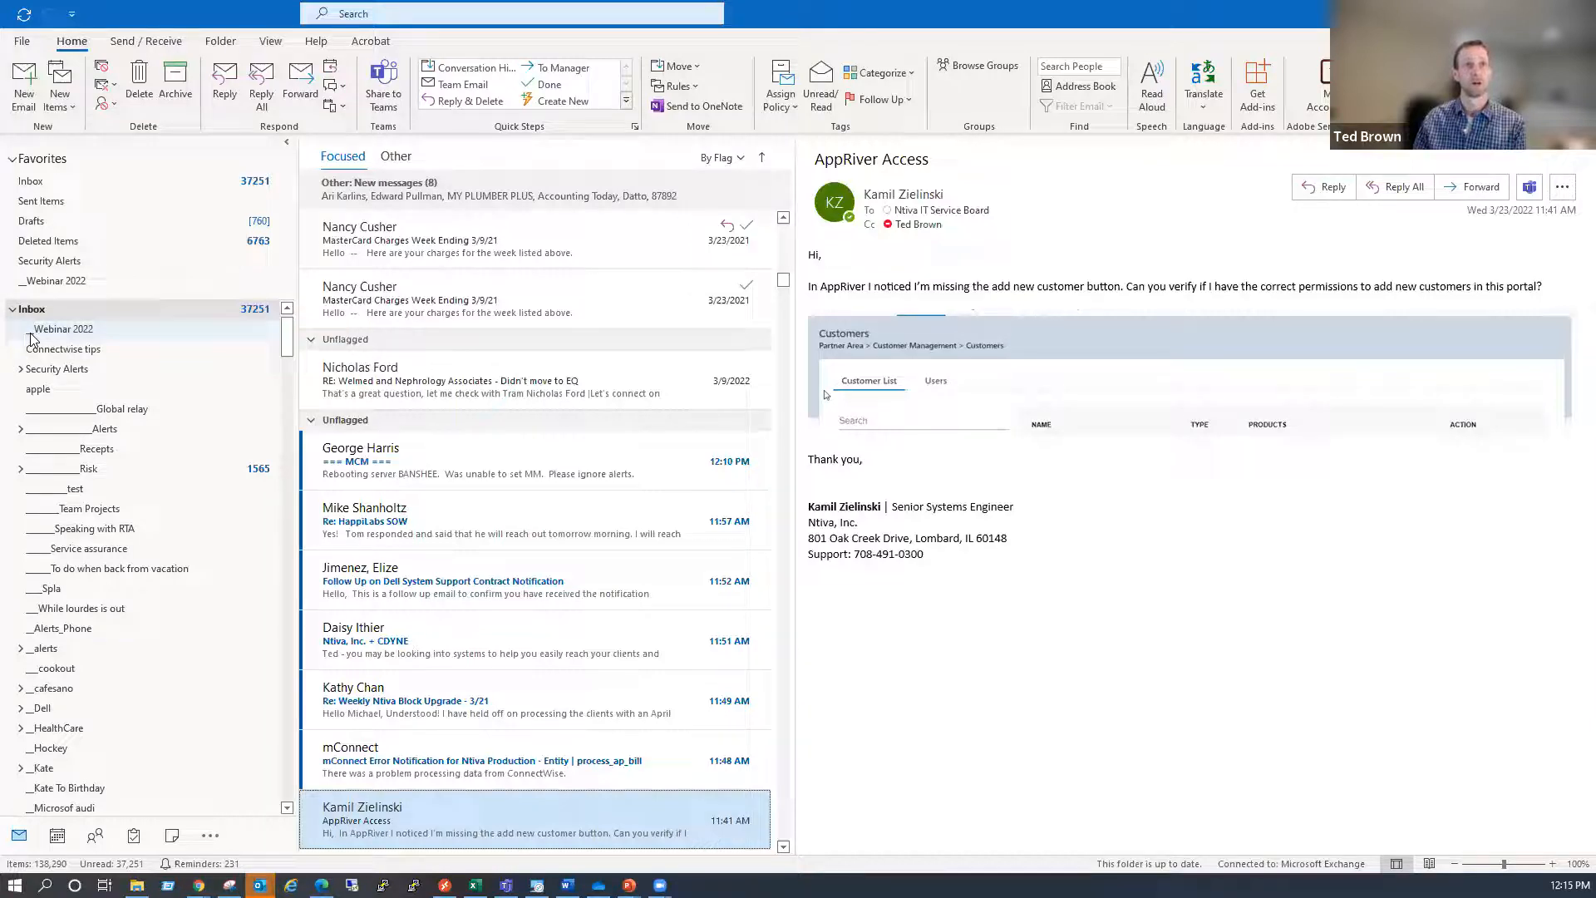
{"action": "scroll", "coordinate": [167, 688], "scroll_direction": "down", "scroll_amount": 3}
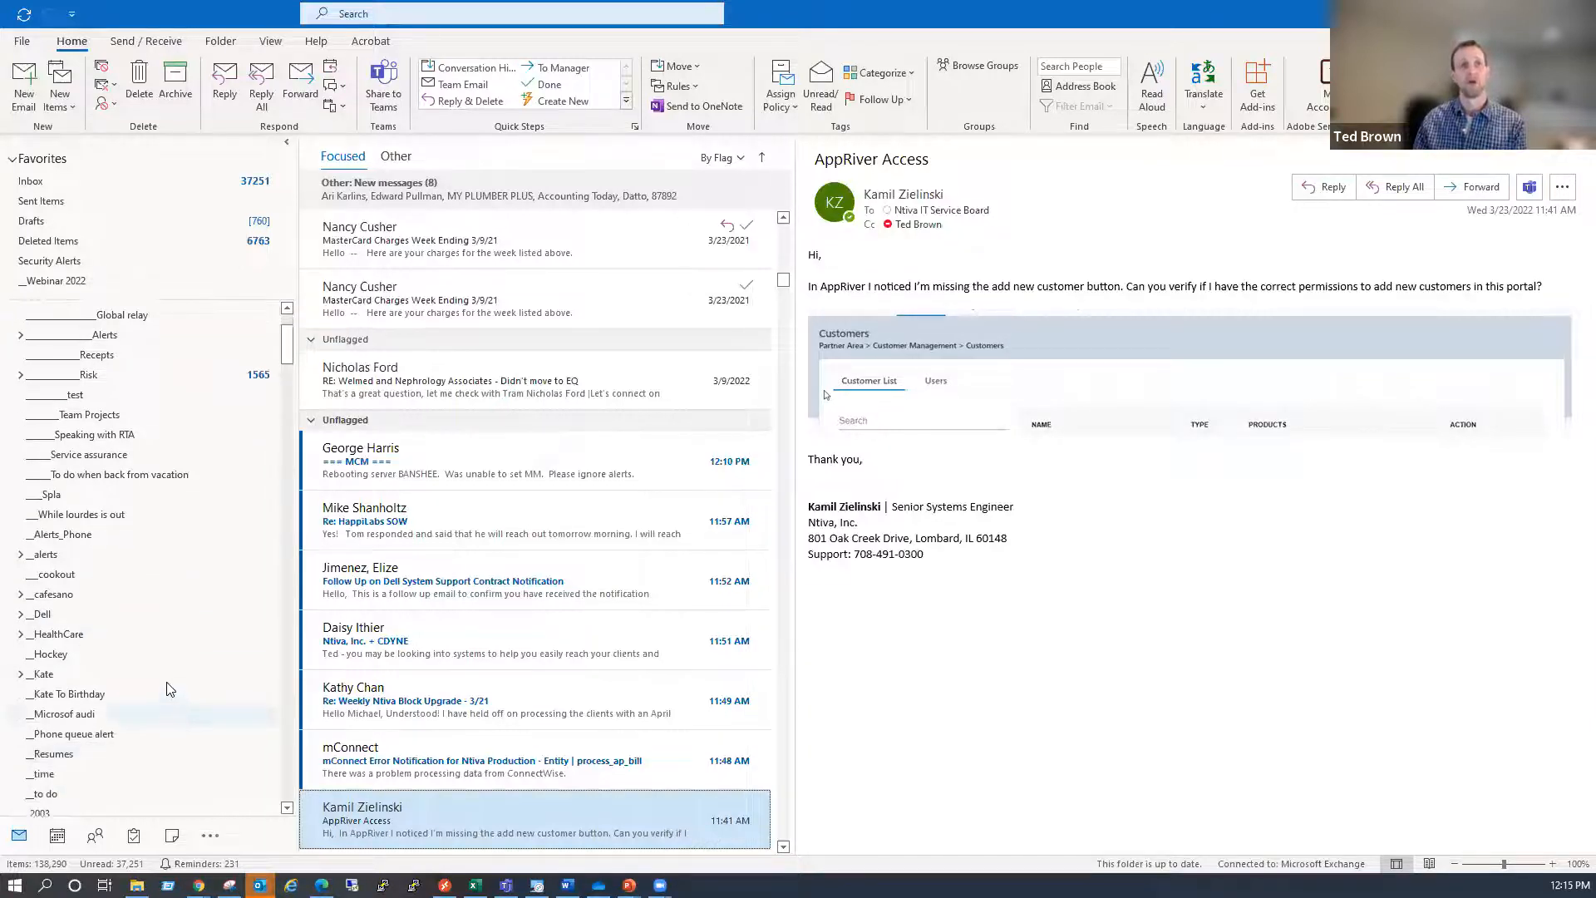
{"action": "scroll", "coordinate": [169, 688], "scroll_direction": "up", "scroll_amount": 4}
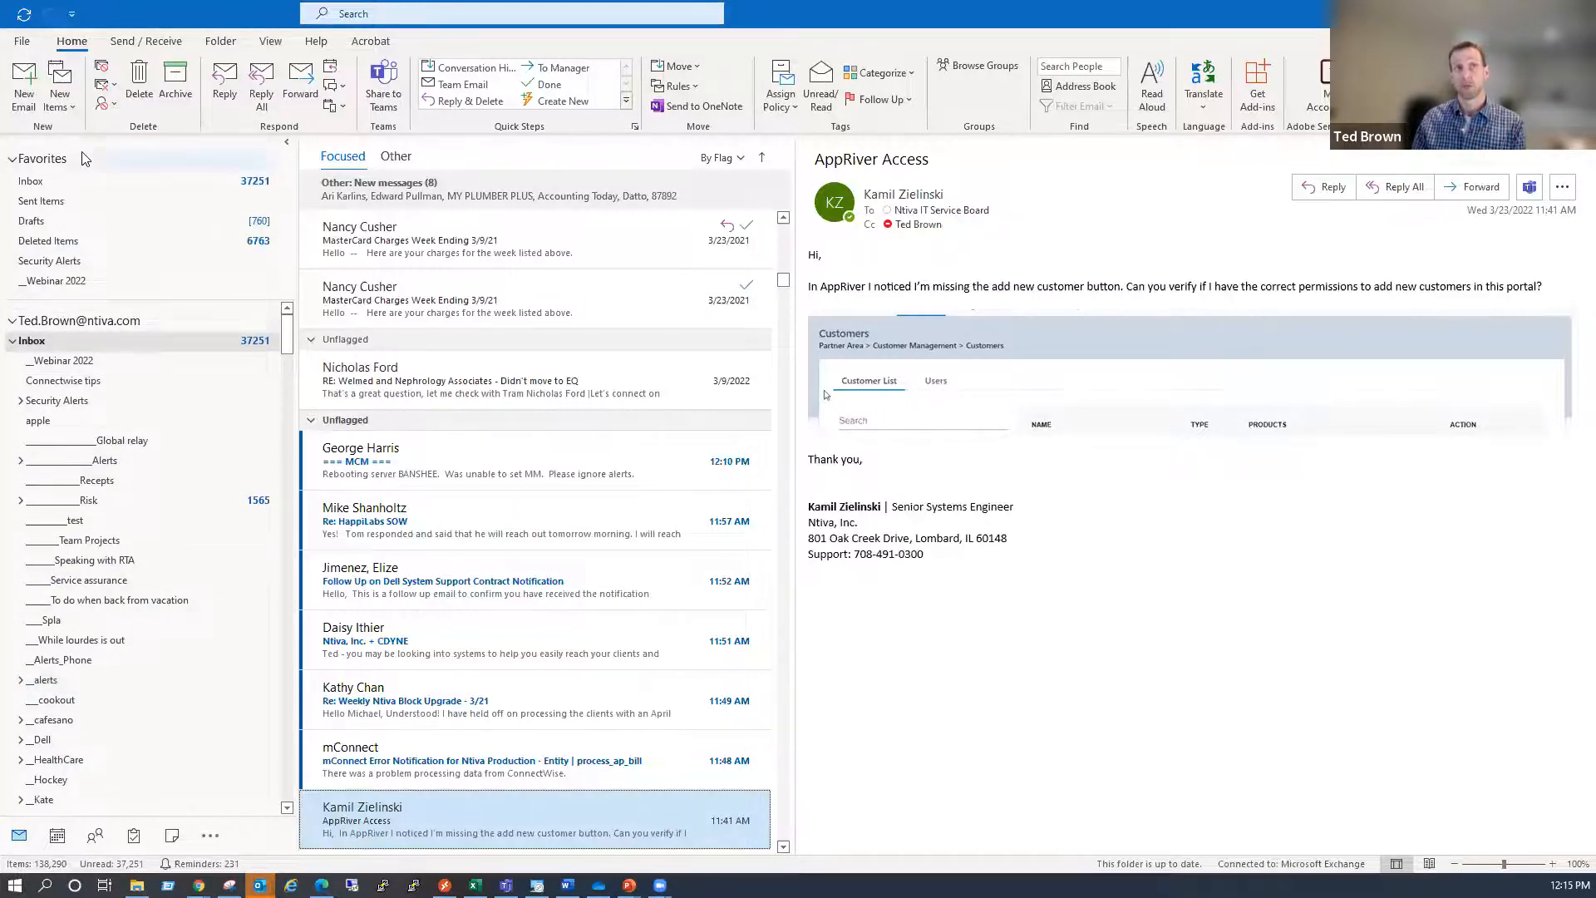
{"action": "right_click", "coordinate": [67, 381]}
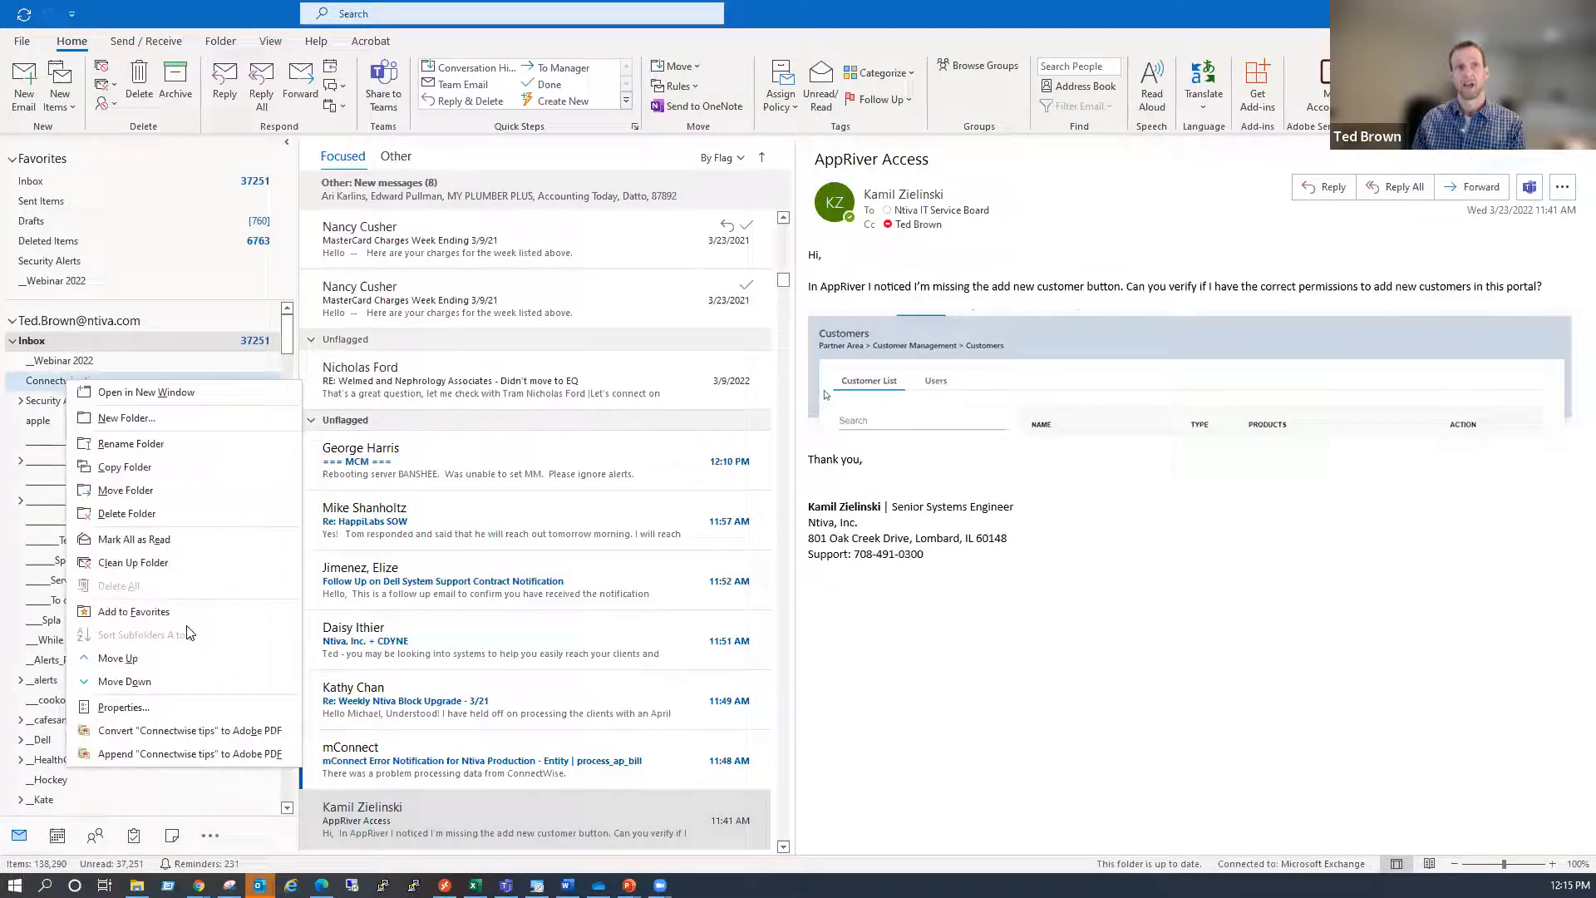
{"action": "left_click", "coordinate": [175, 612]}
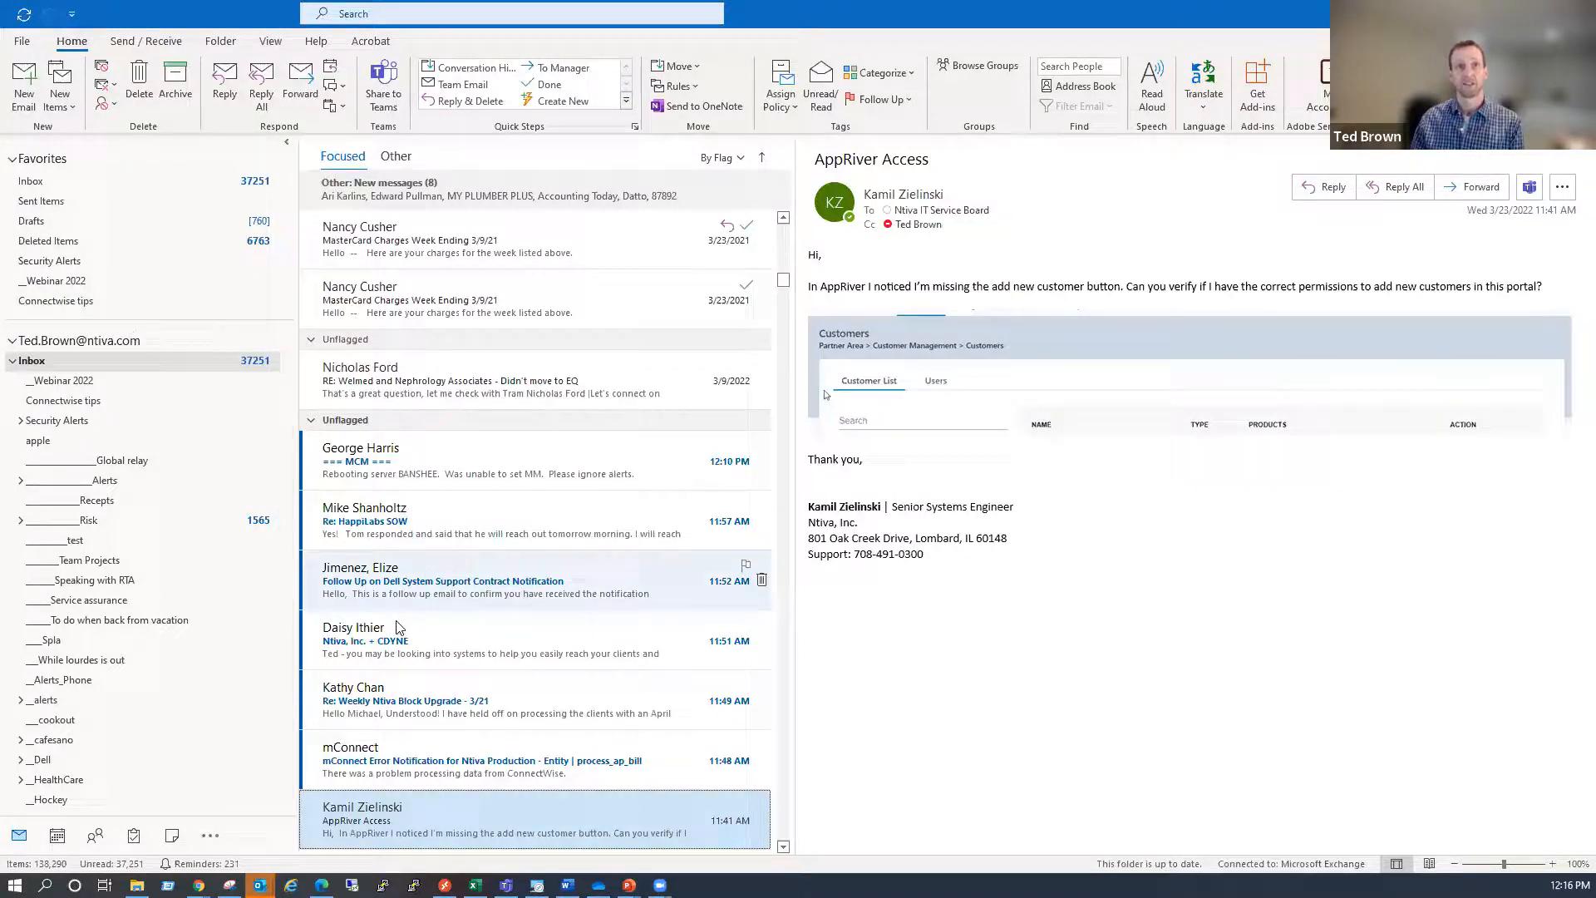
View the __Webinar 2022 favorite folder, and return to the Inbox to arrange its messages by Categories
{"action": "scroll", "coordinate": [392, 623], "scroll_direction": "down", "scroll_amount": 2}
{"action": "left_click", "coordinate": [75, 282]}
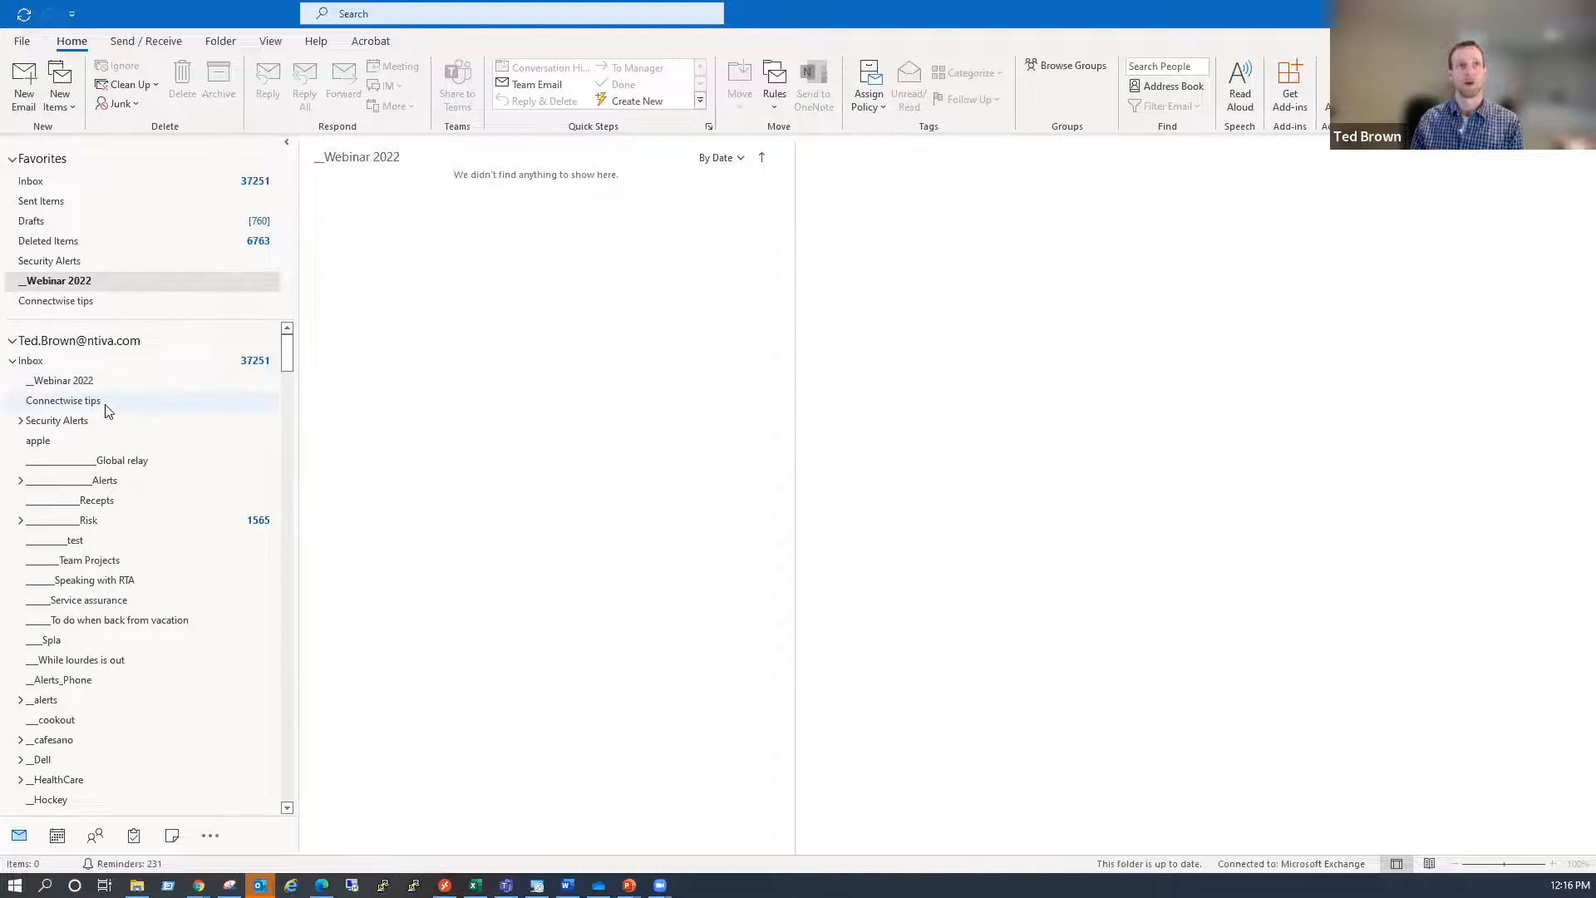
{"action": "left_click", "coordinate": [67, 363]}
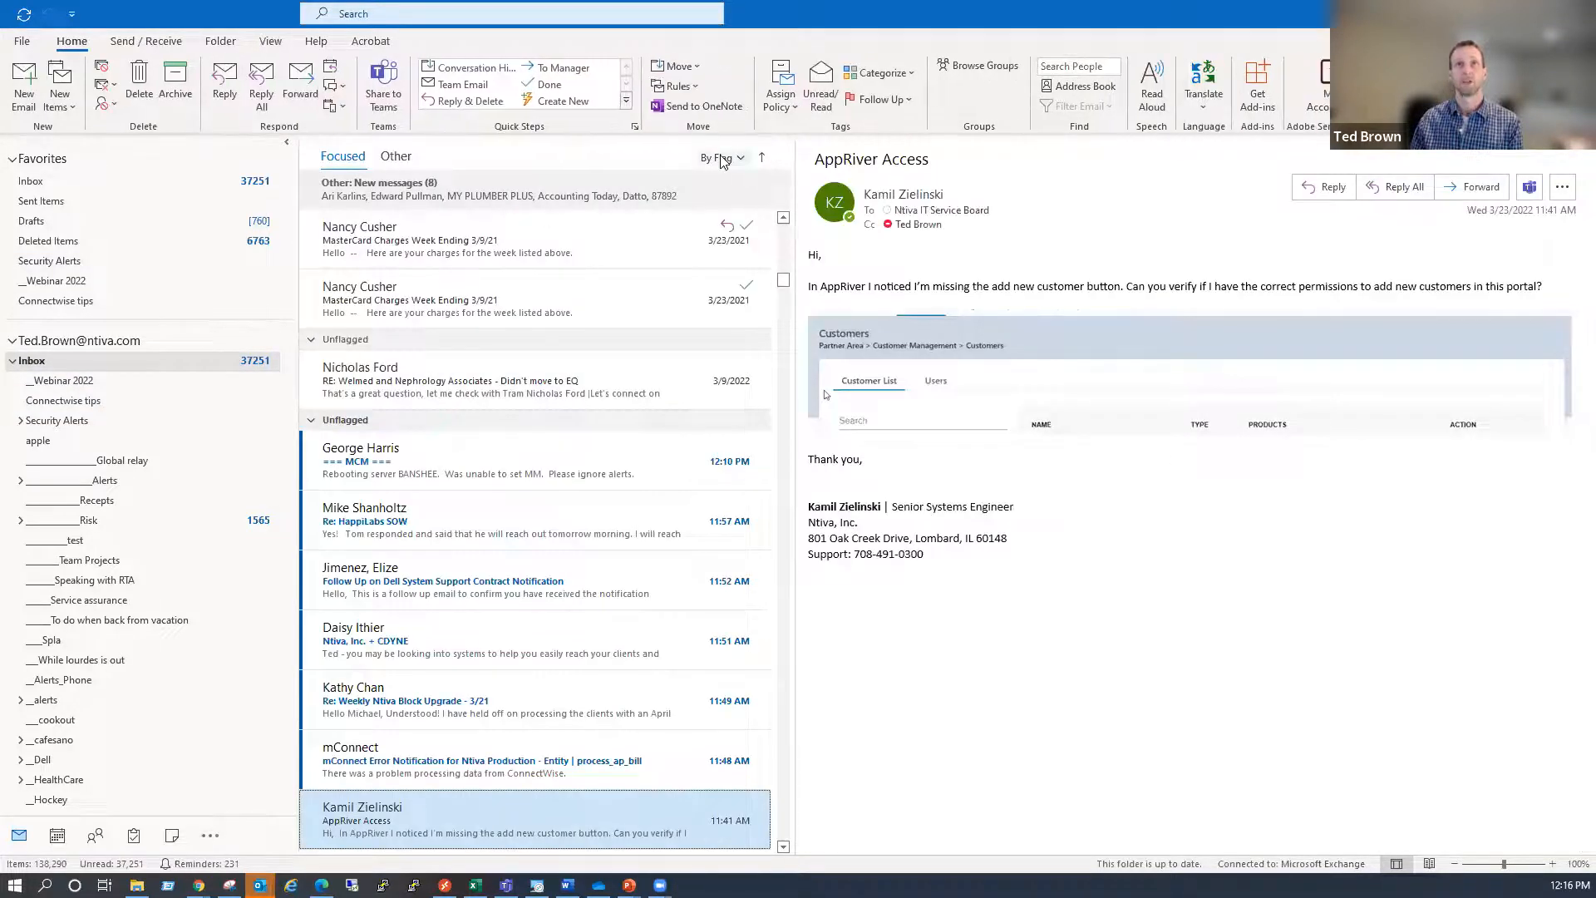
{"action": "left_click", "coordinate": [720, 157]}
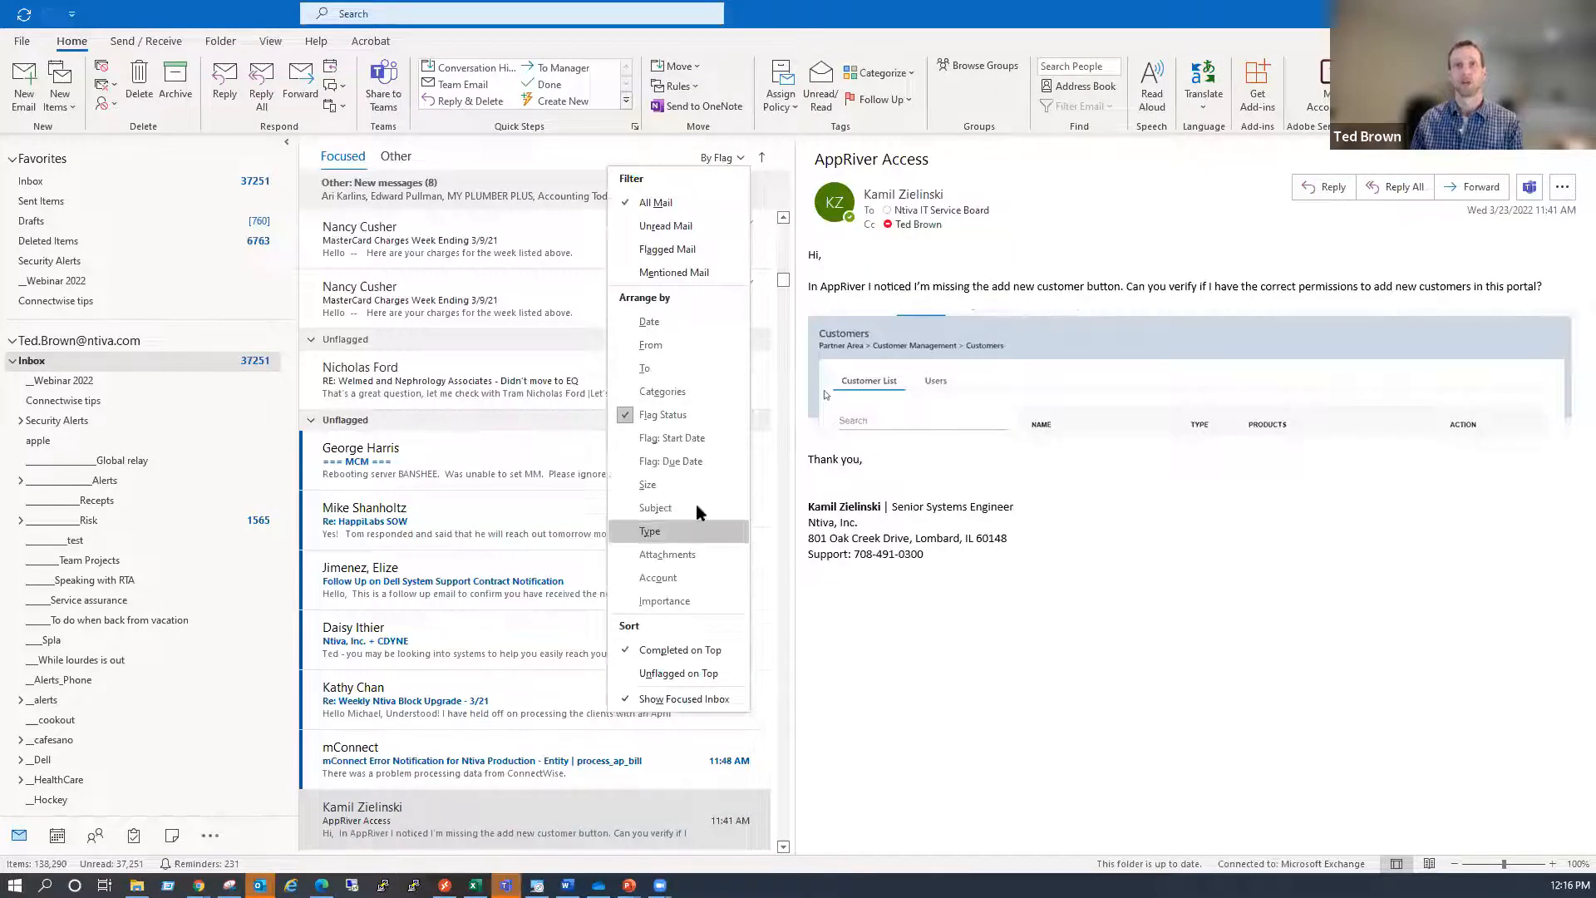
{"action": "left_click", "coordinate": [695, 394]}
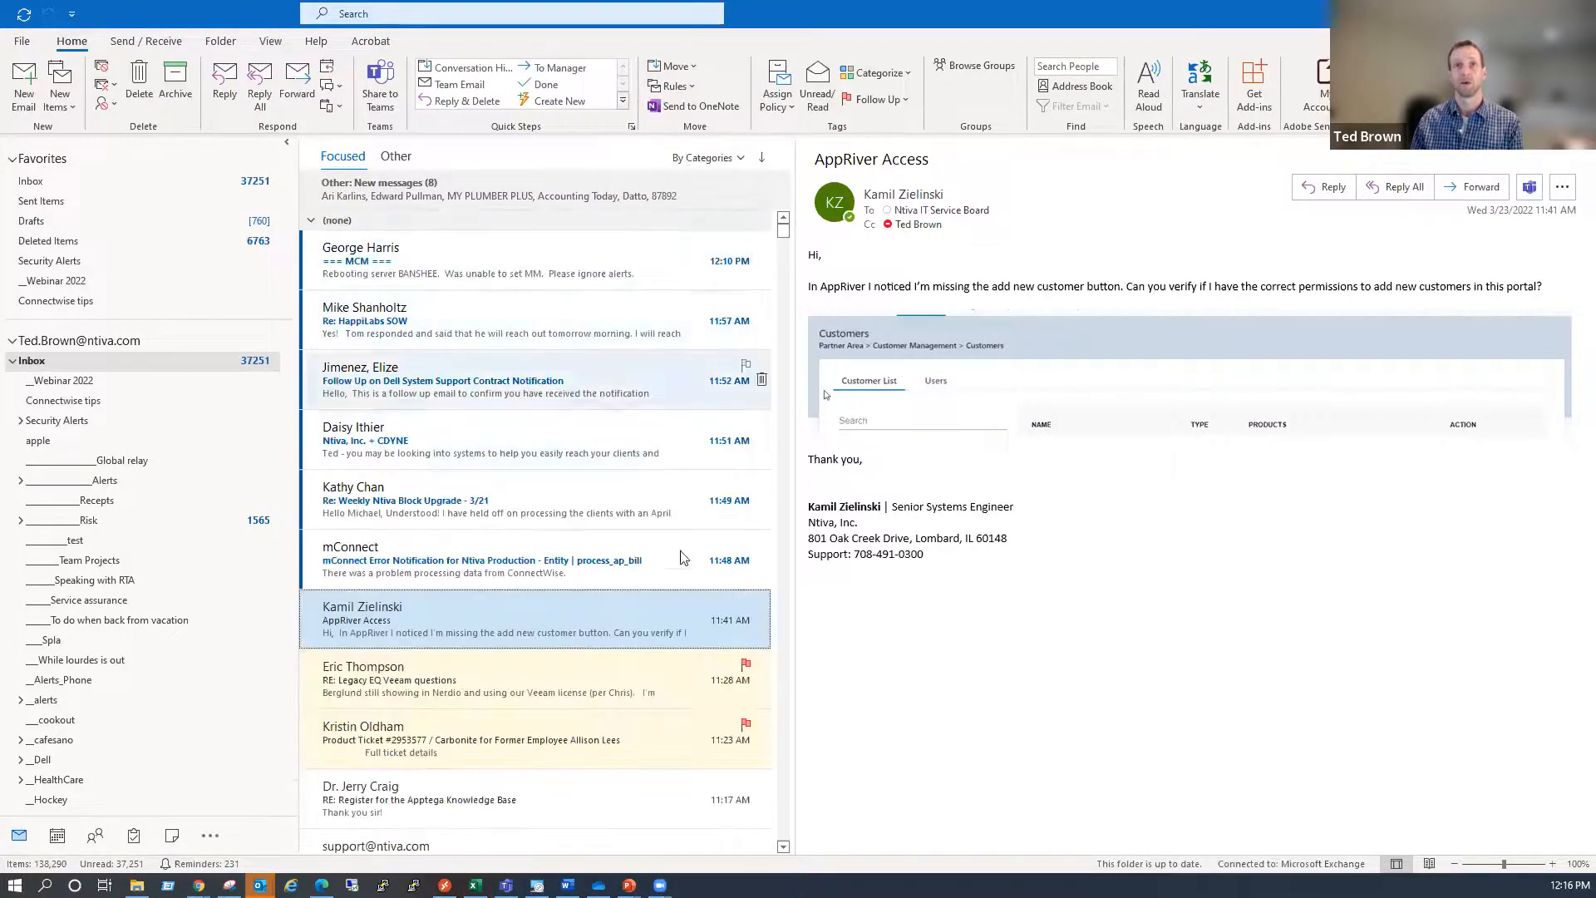
Open the full Color Categories list for the 9:45 AM mConnect message and move the dialog over the message list
{"action": "scroll", "coordinate": [582, 499], "scroll_direction": "down", "scroll_amount": 5}
{"action": "scroll", "coordinate": [612, 716], "scroll_direction": "down", "scroll_amount": 5}
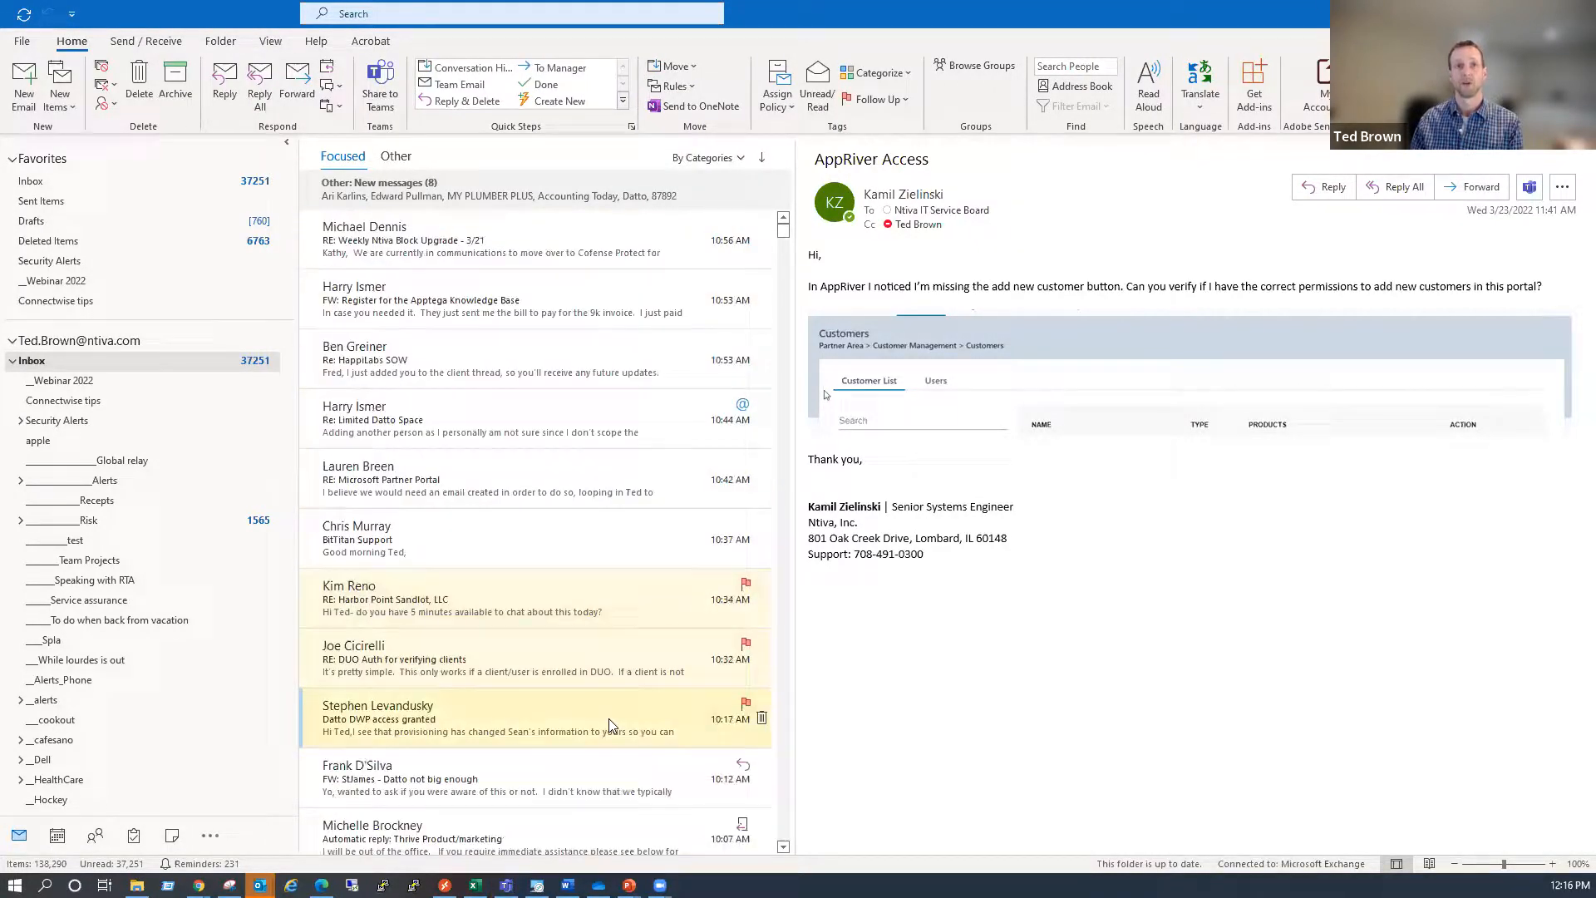
{"action": "right_click", "coordinate": [460, 630]}
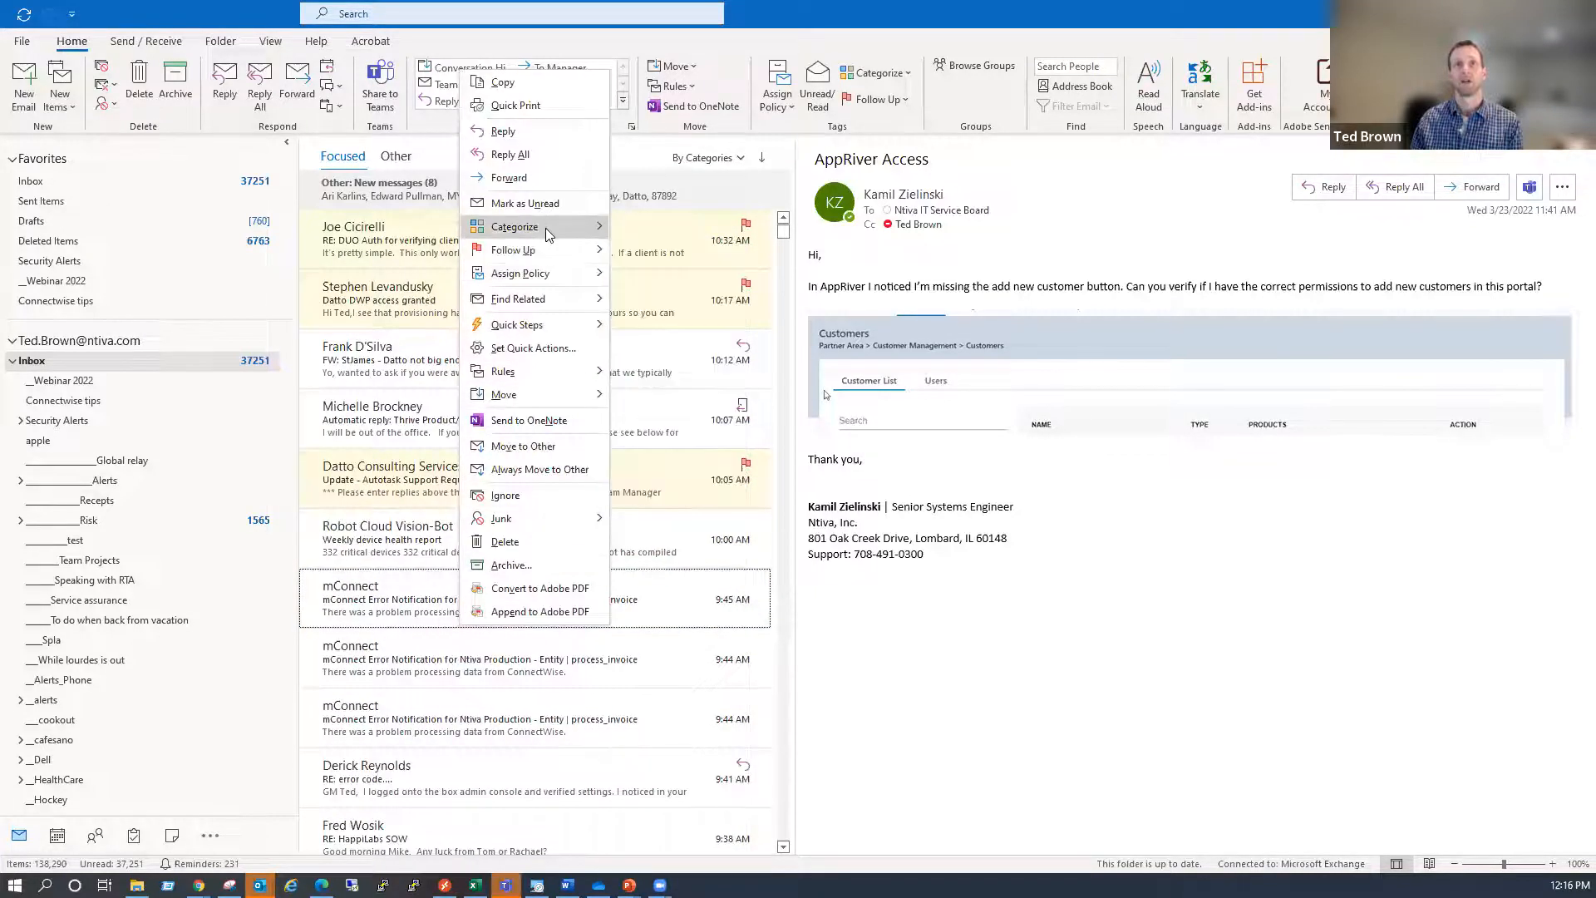
{"action": "mouse_move", "coordinate": [567, 228]}
{"action": "left_click", "coordinate": [698, 398]}
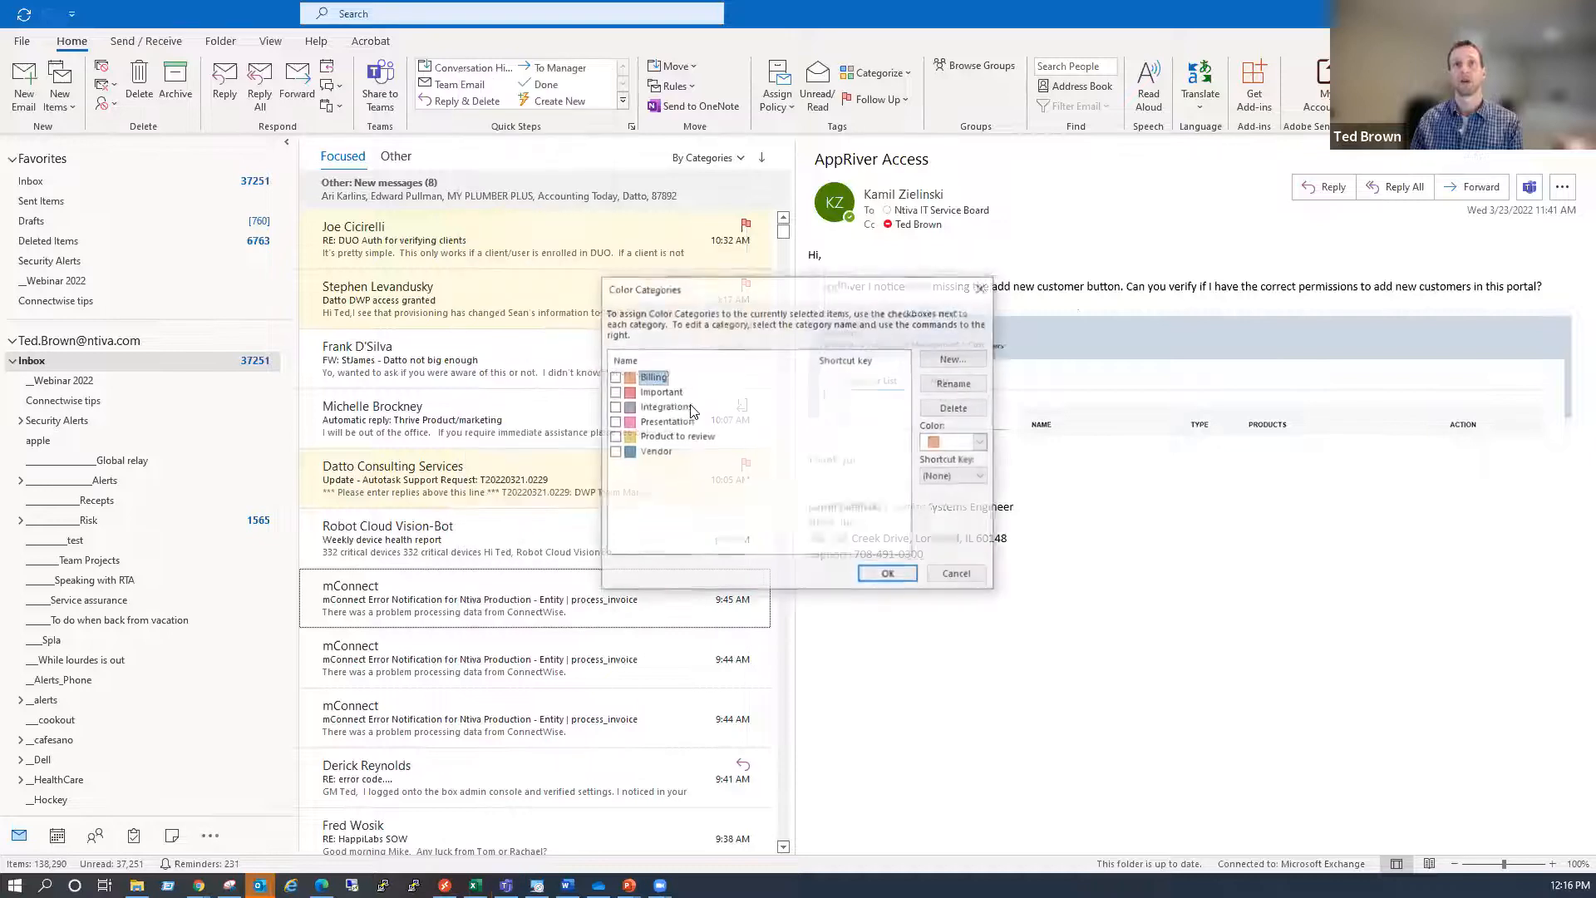
{"action": "left_click_drag", "start_coordinate": [751, 298], "coordinate": [443, 287]}
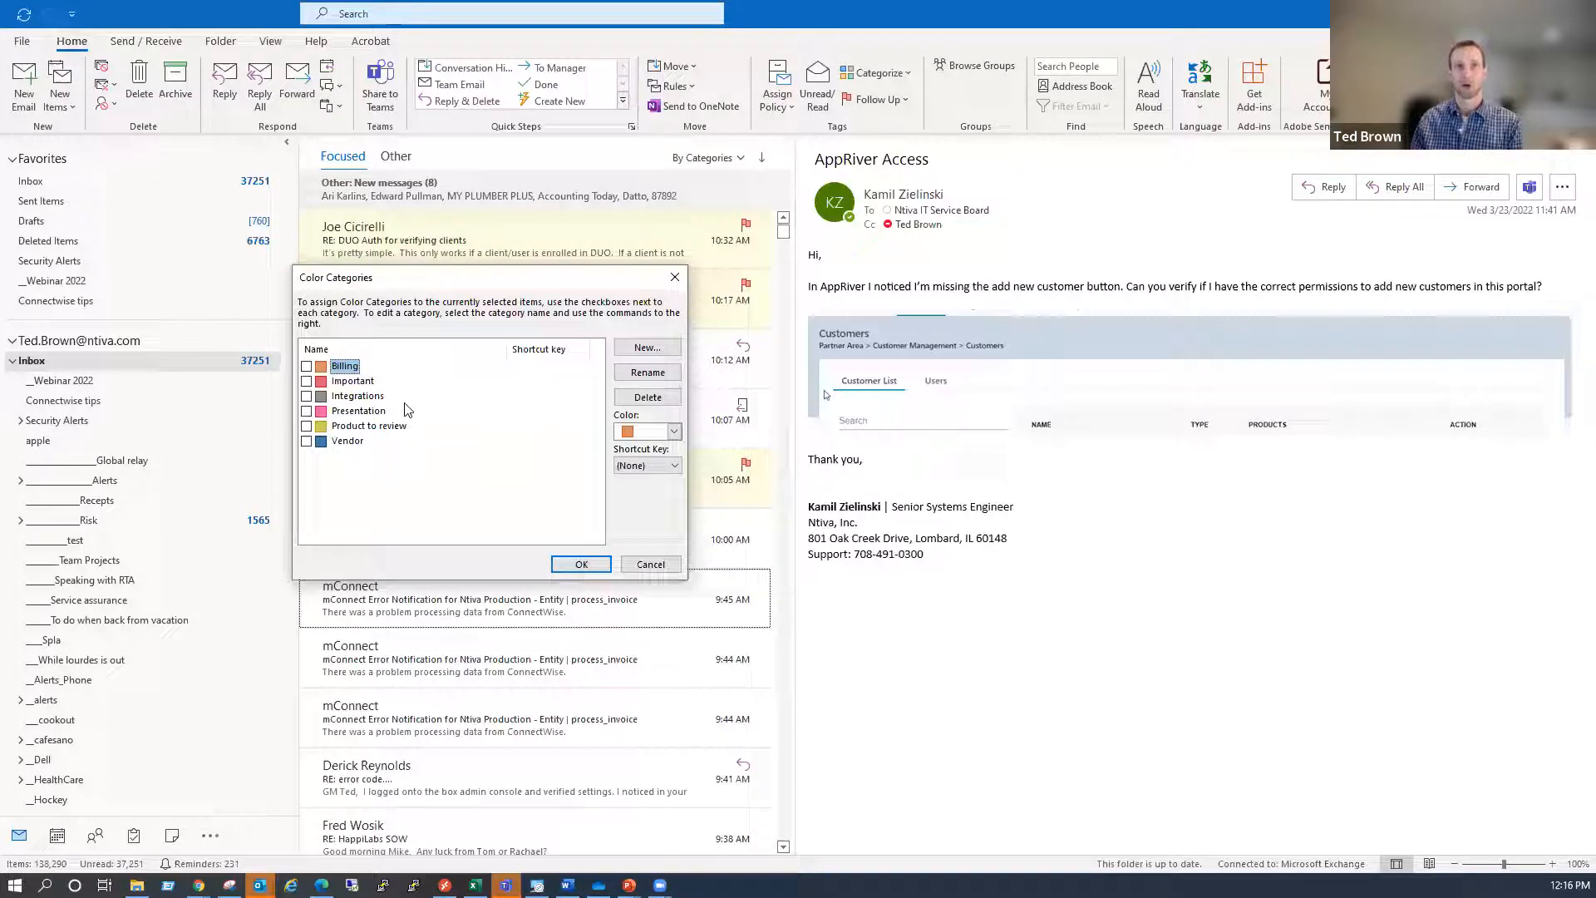
Create a yellow color category named test and apply it to the 9:45 AM mConnect message
{"action": "left_click", "coordinate": [647, 347]}
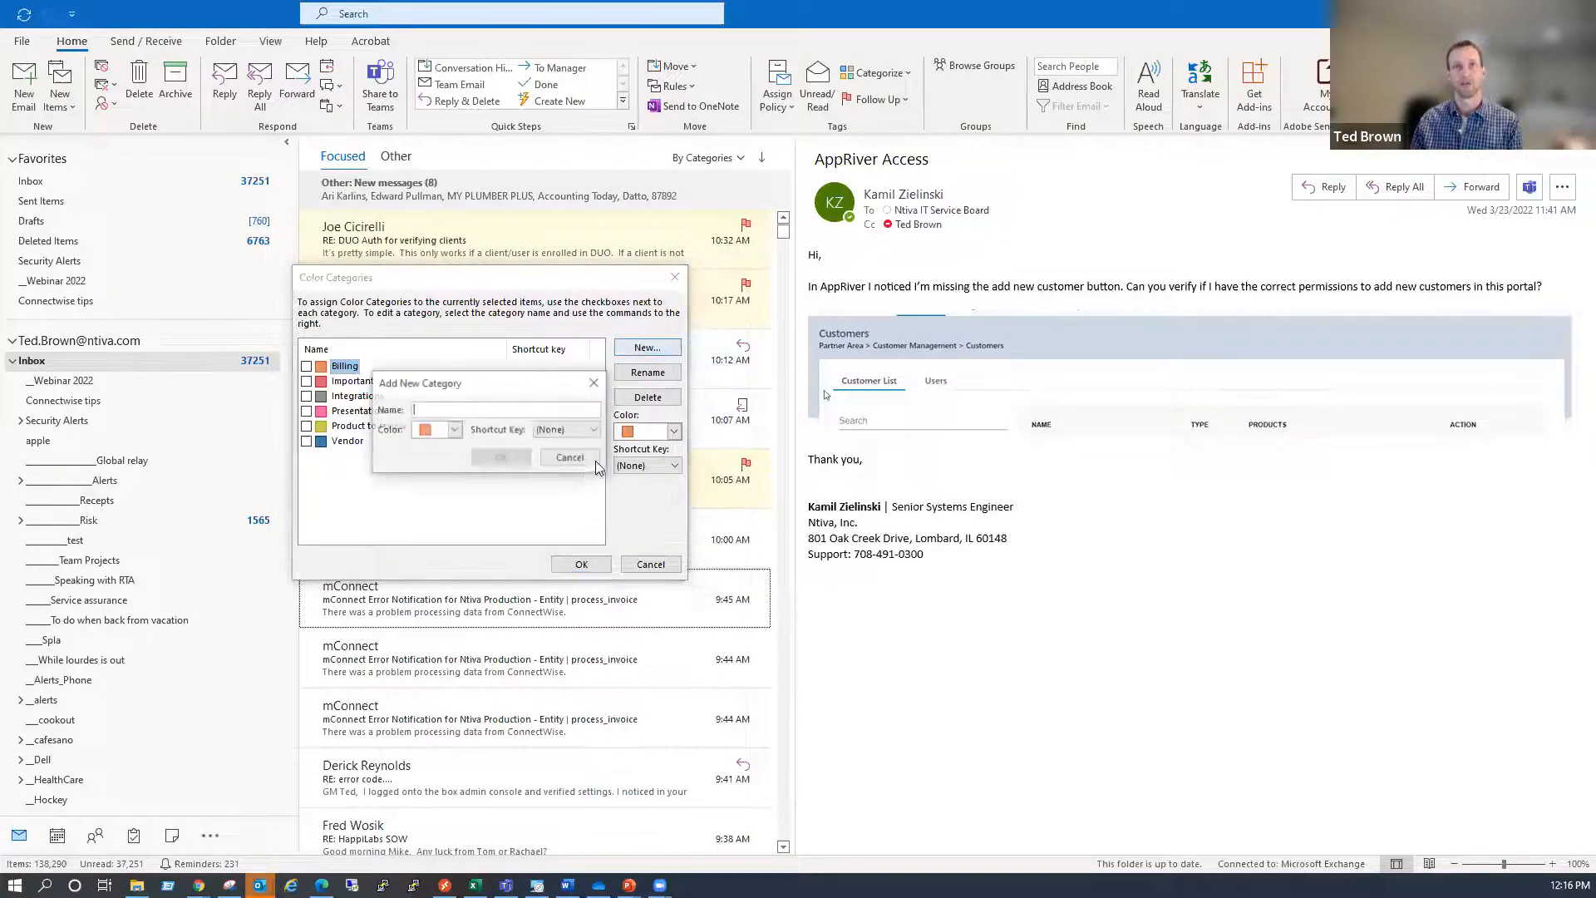
{"action": "type", "text": "test"}
{"action": "left_click", "coordinate": [454, 430]}
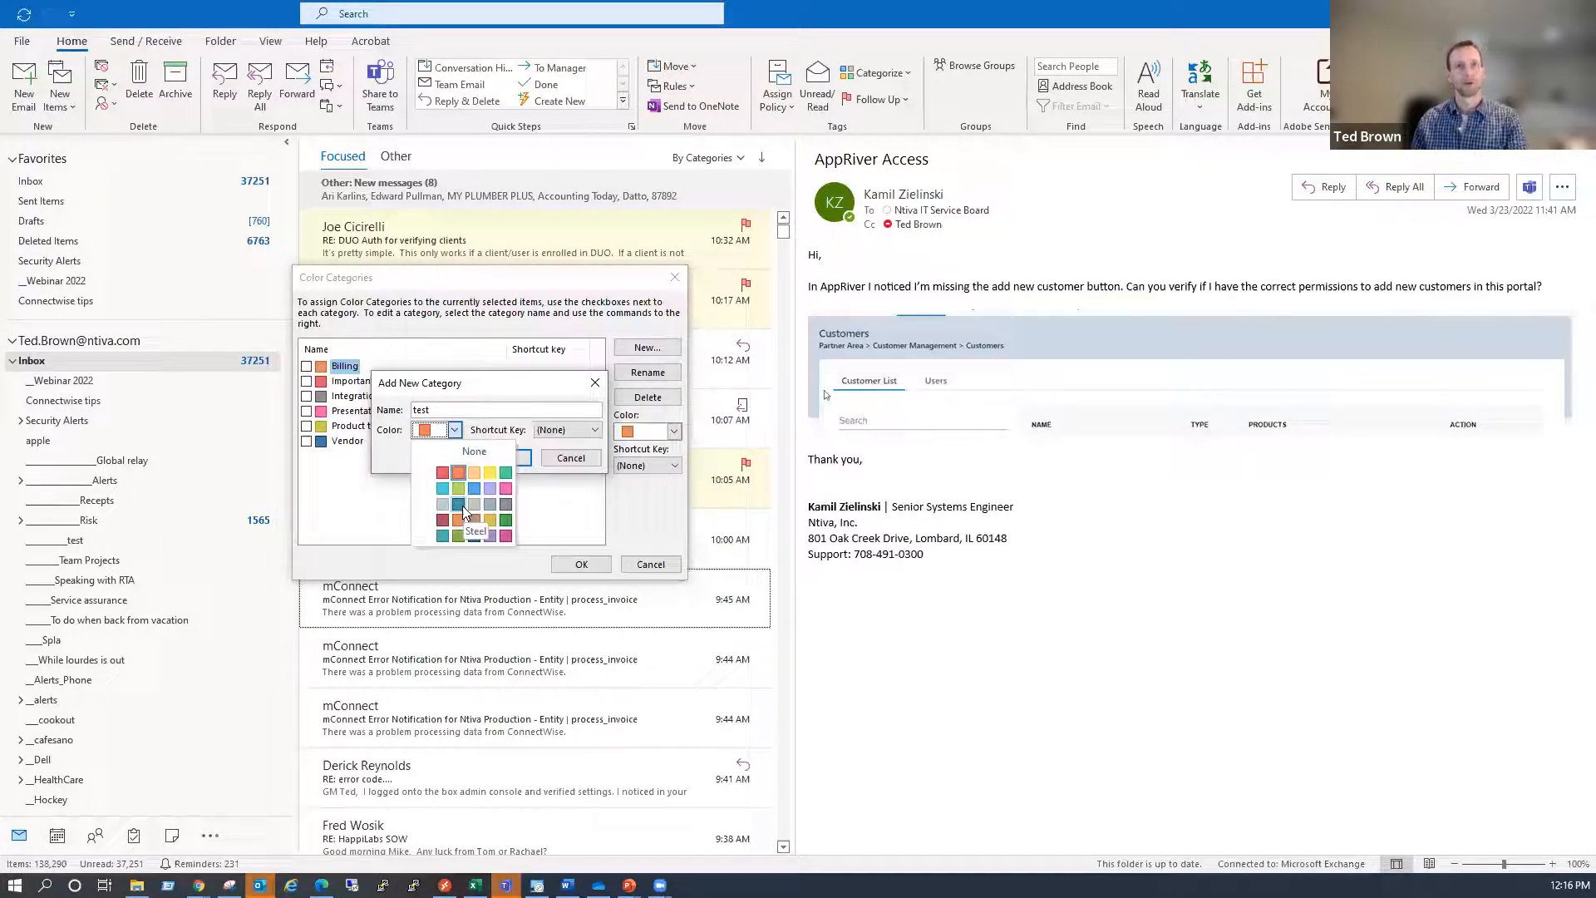
{"action": "left_click", "coordinate": [490, 473]}
{"action": "left_click", "coordinate": [503, 458]}
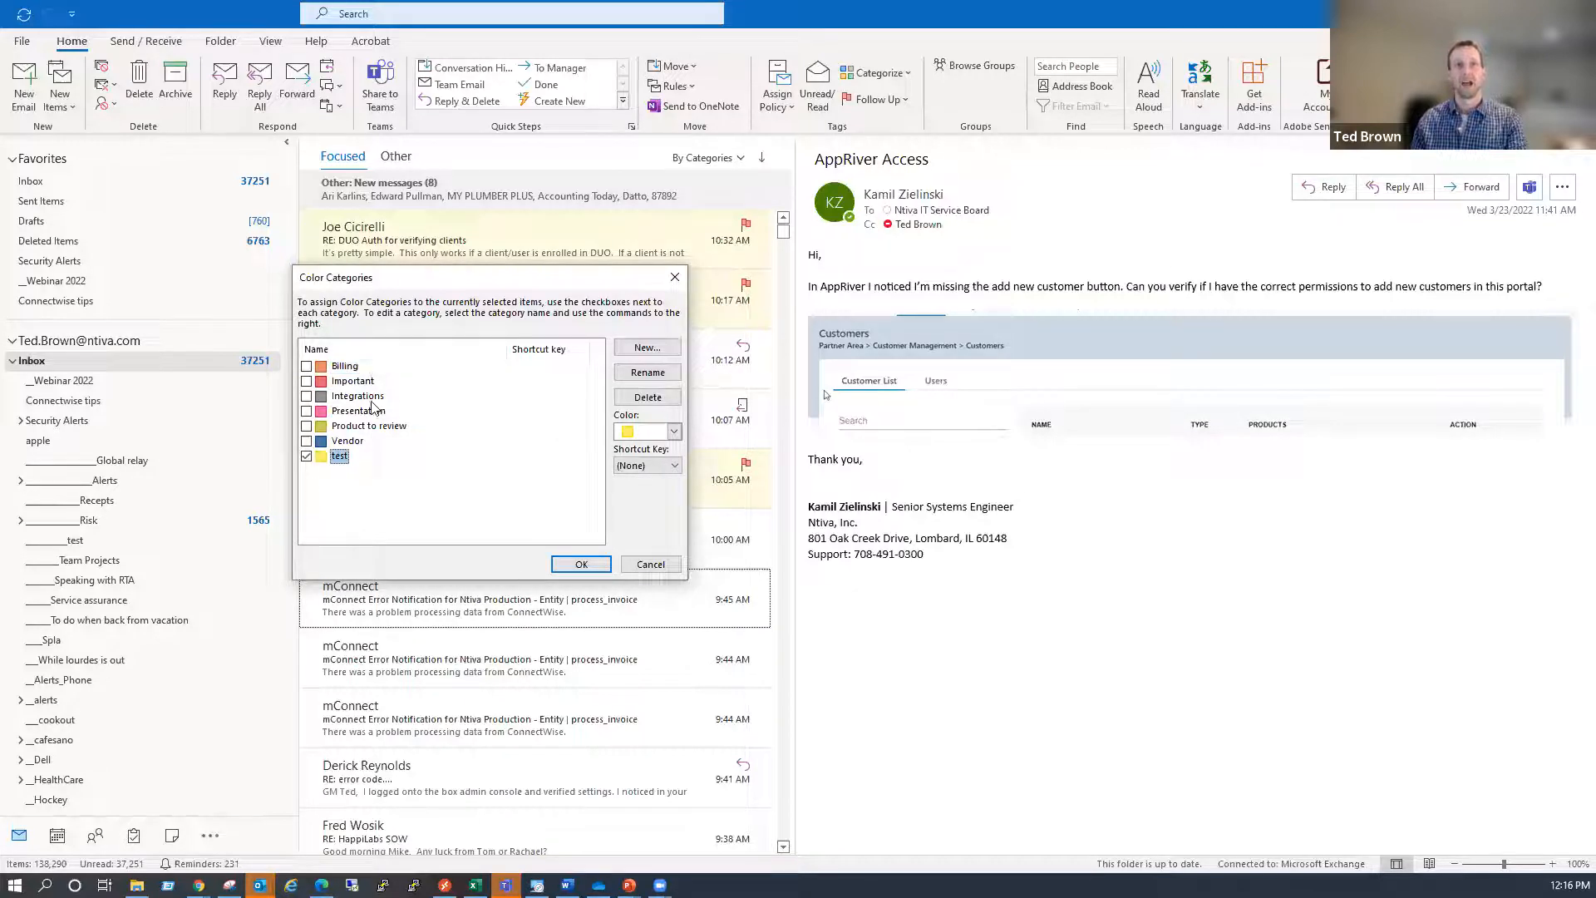
{"action": "left_click", "coordinate": [581, 563]}
Assign the test category to the 9:44 AM mConnect message as well
{"action": "left_click", "coordinate": [436, 607]}
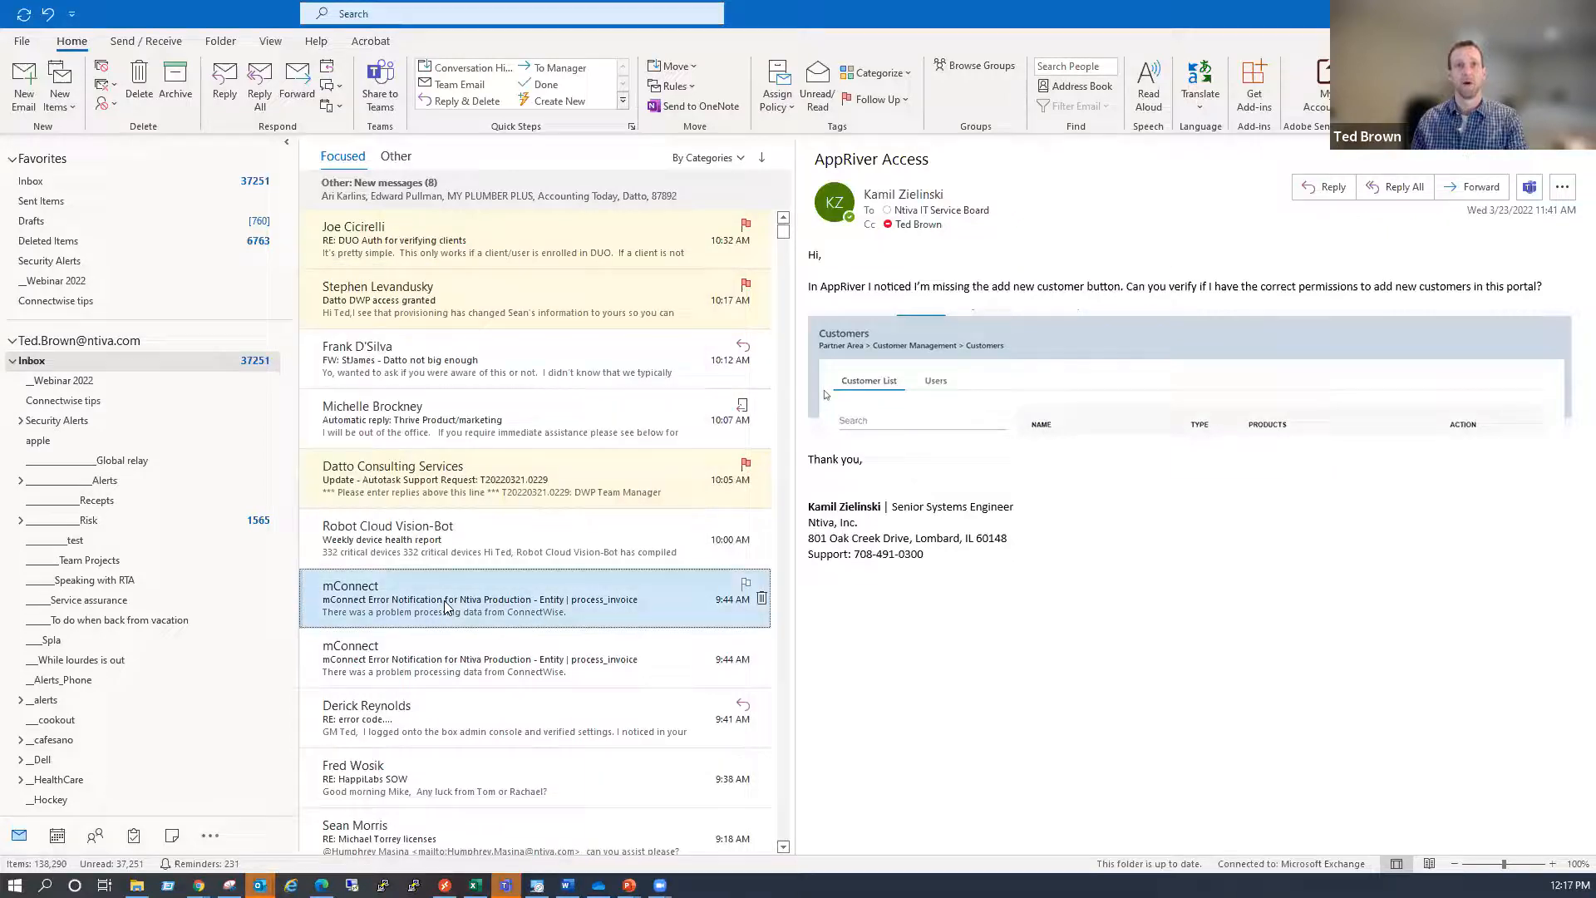
{"action": "right_click", "coordinate": [436, 606]}
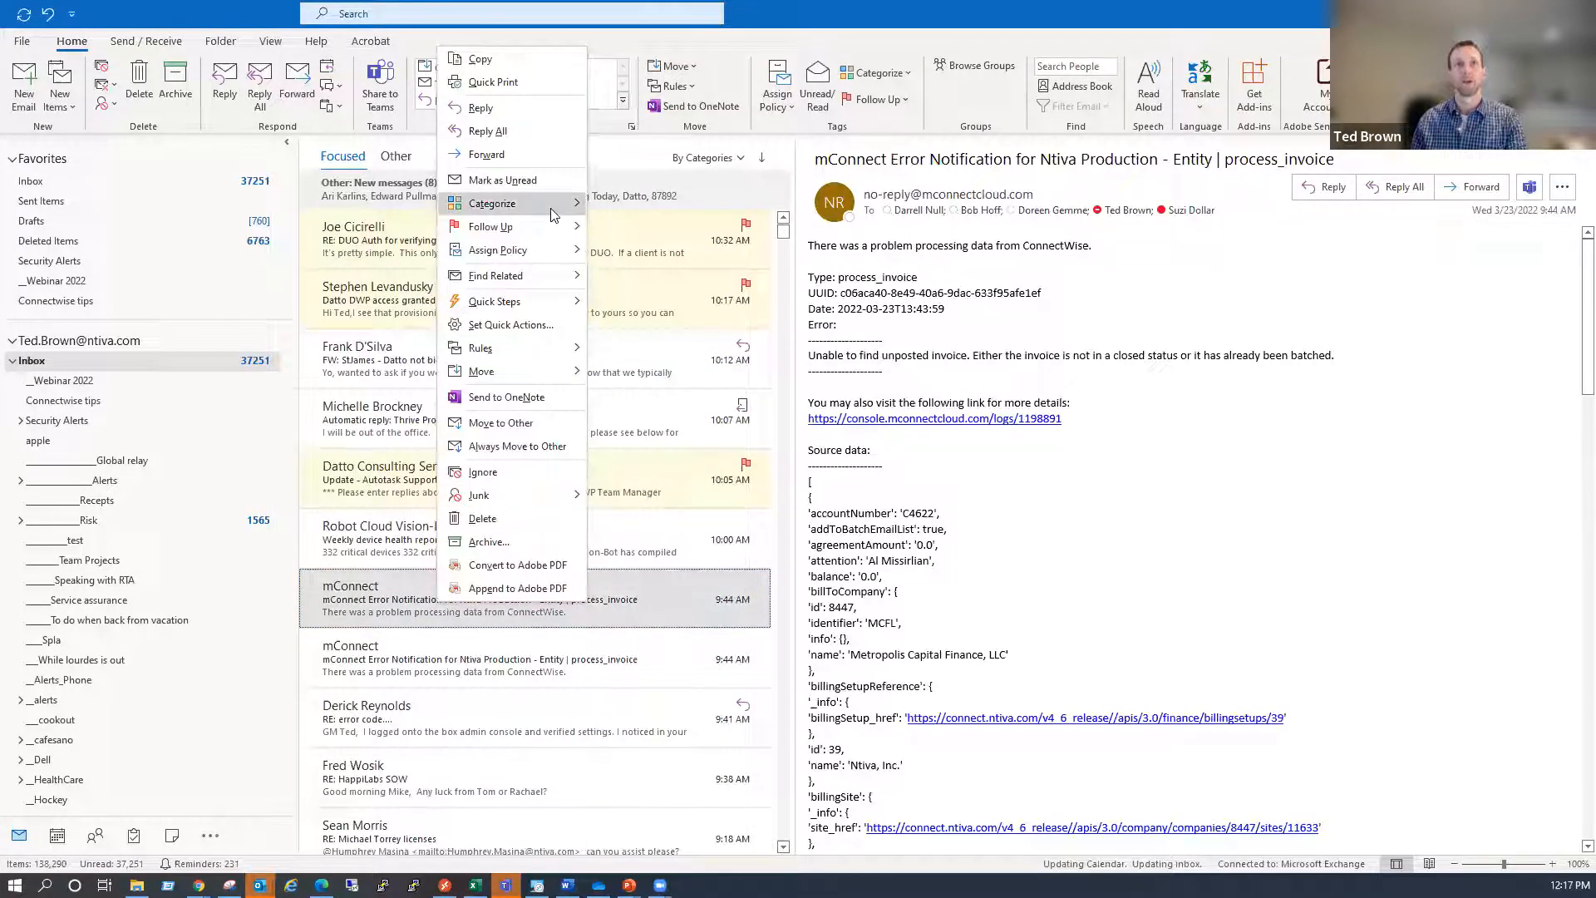
{"action": "mouse_move", "coordinate": [532, 204]}
{"action": "left_click", "coordinate": [673, 372]}
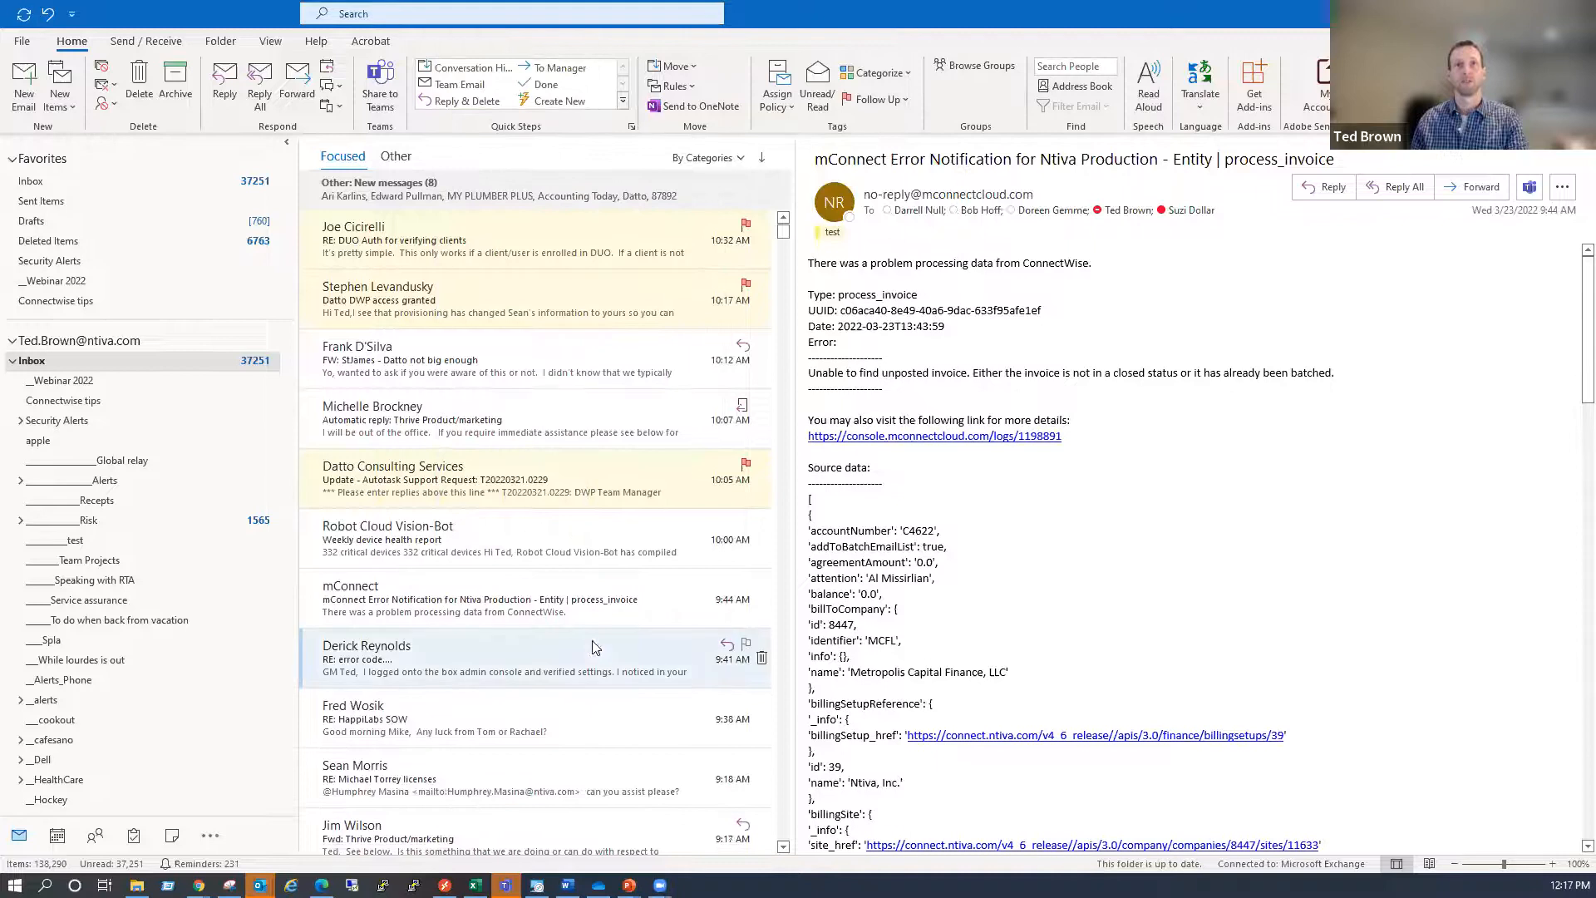
Reverse the Inbox's category sort order to Z to A and look through the category groups
{"action": "left_click", "coordinate": [698, 161]}
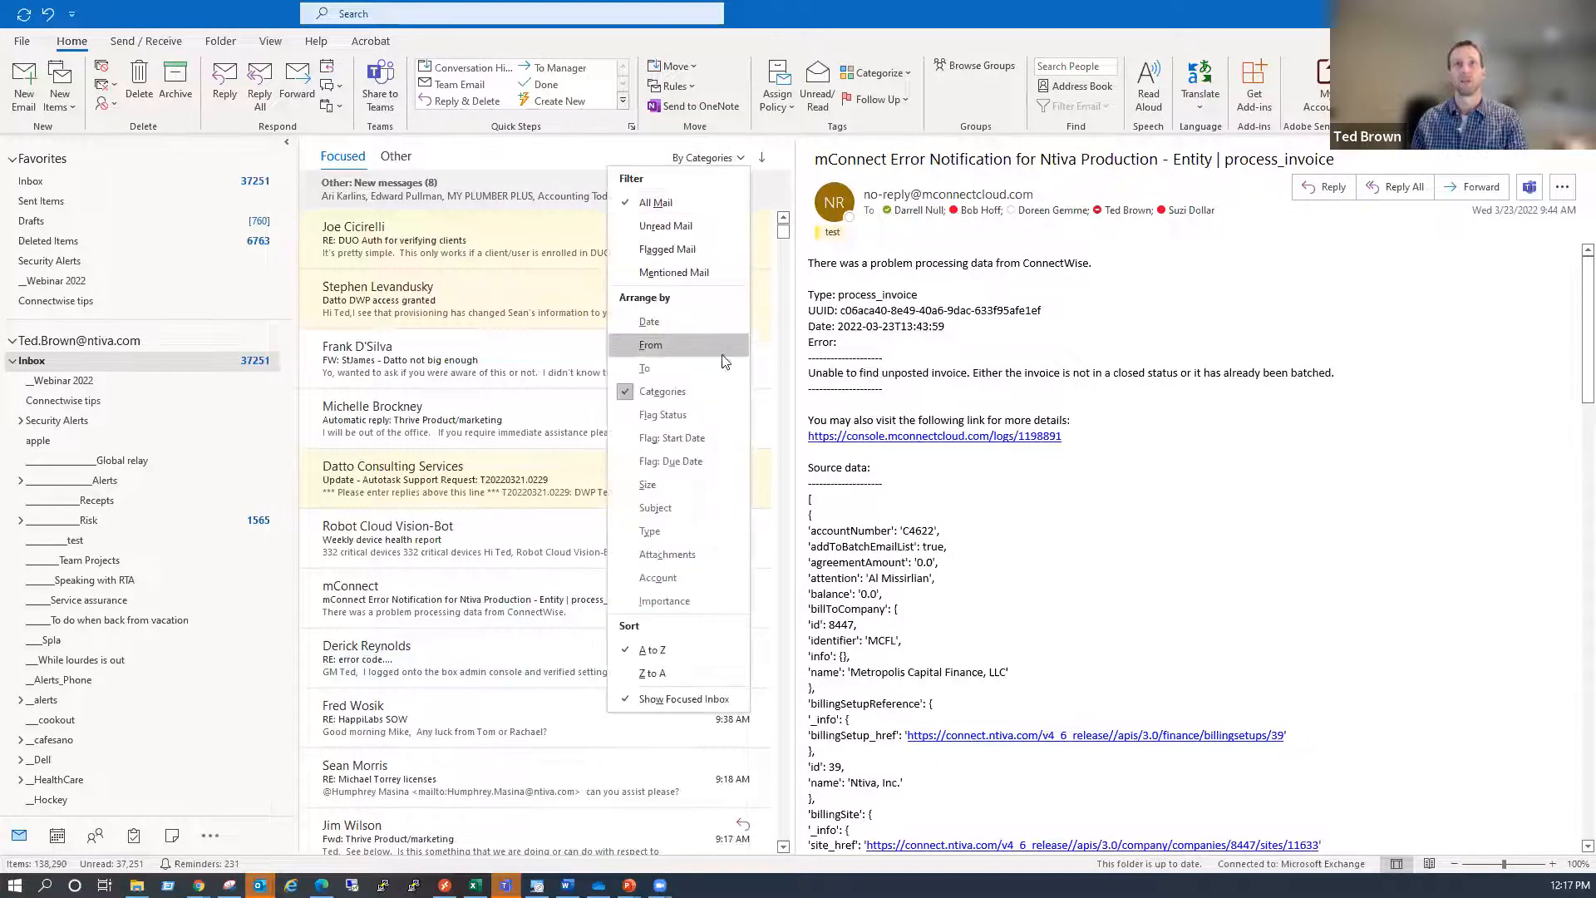
{"action": "left_click", "coordinate": [783, 235]}
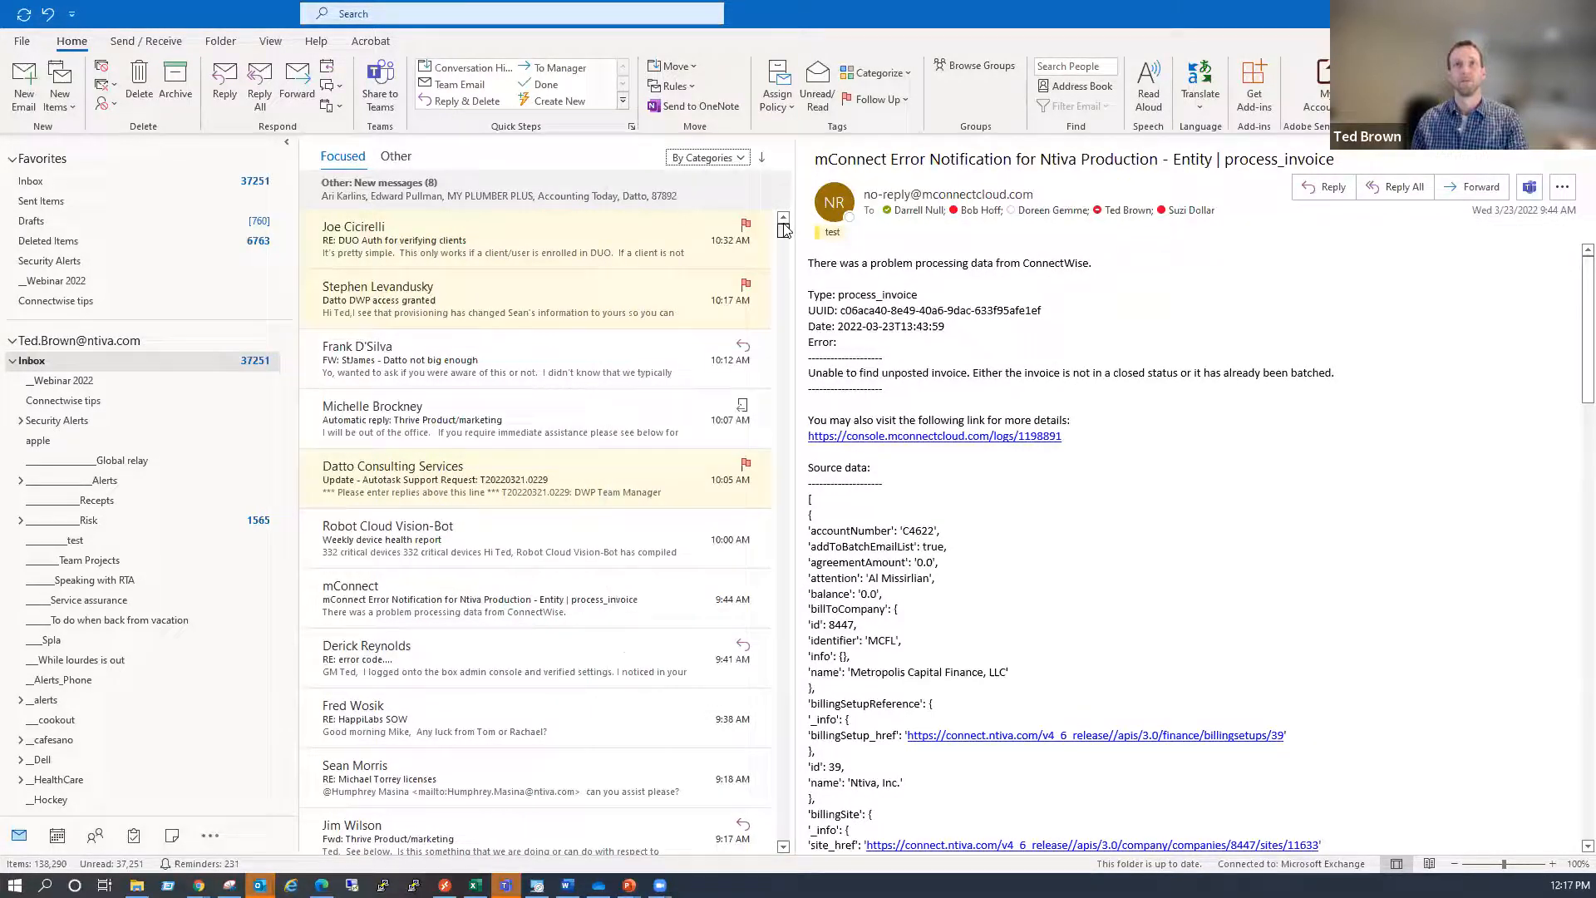
{"action": "left_click_drag", "start_coordinate": [783, 231], "coordinate": [783, 218]}
{"action": "left_click", "coordinate": [722, 159]}
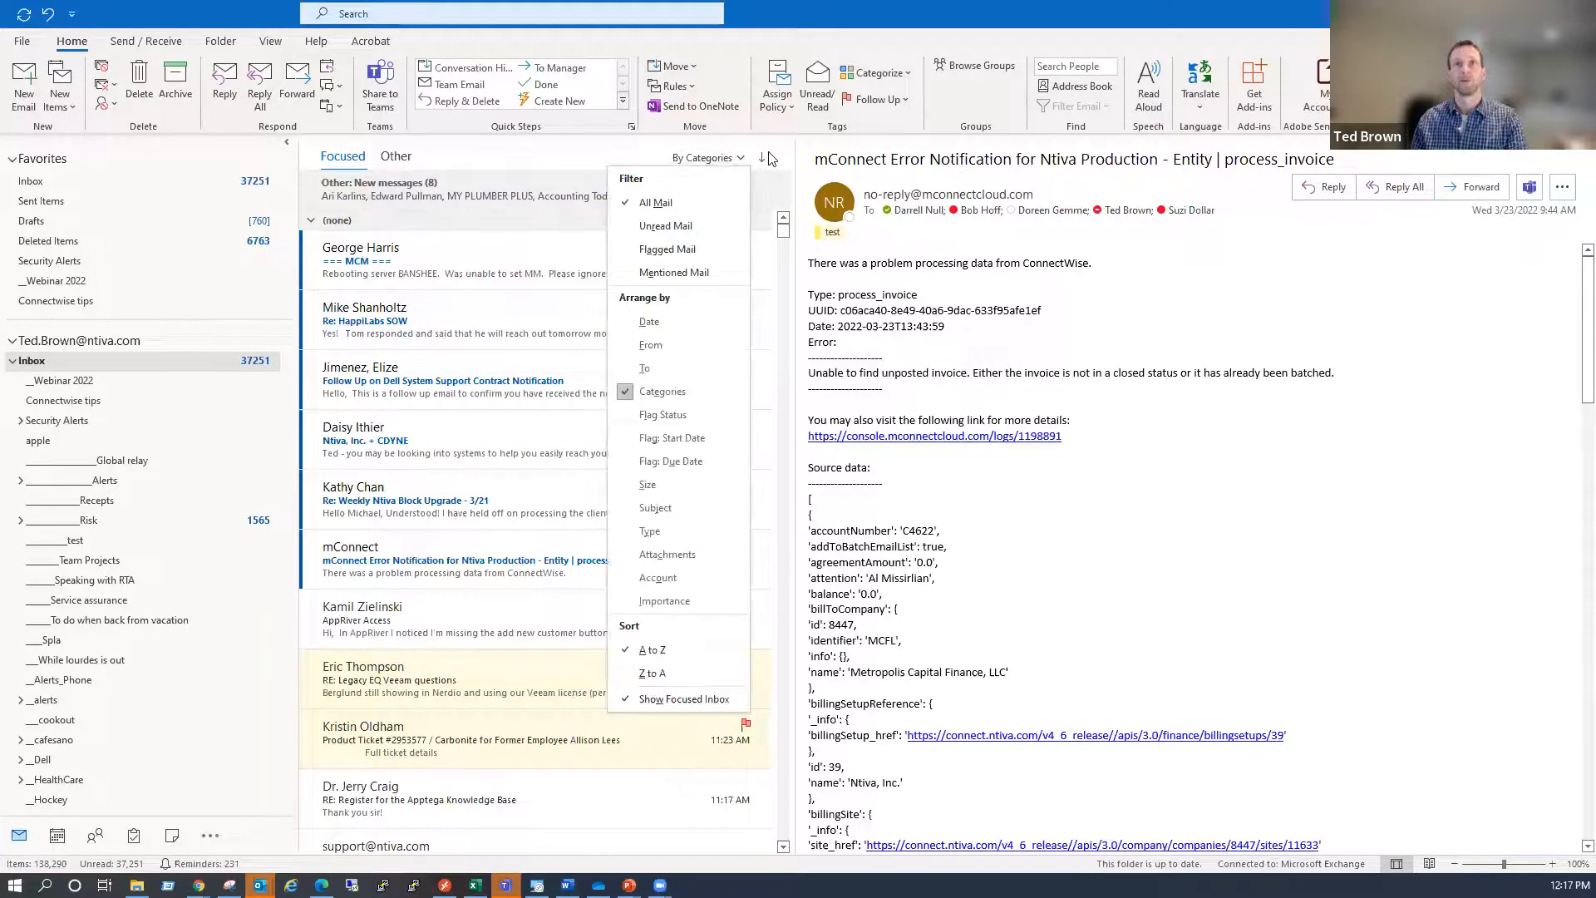
{"action": "left_click", "coordinate": [762, 158]}
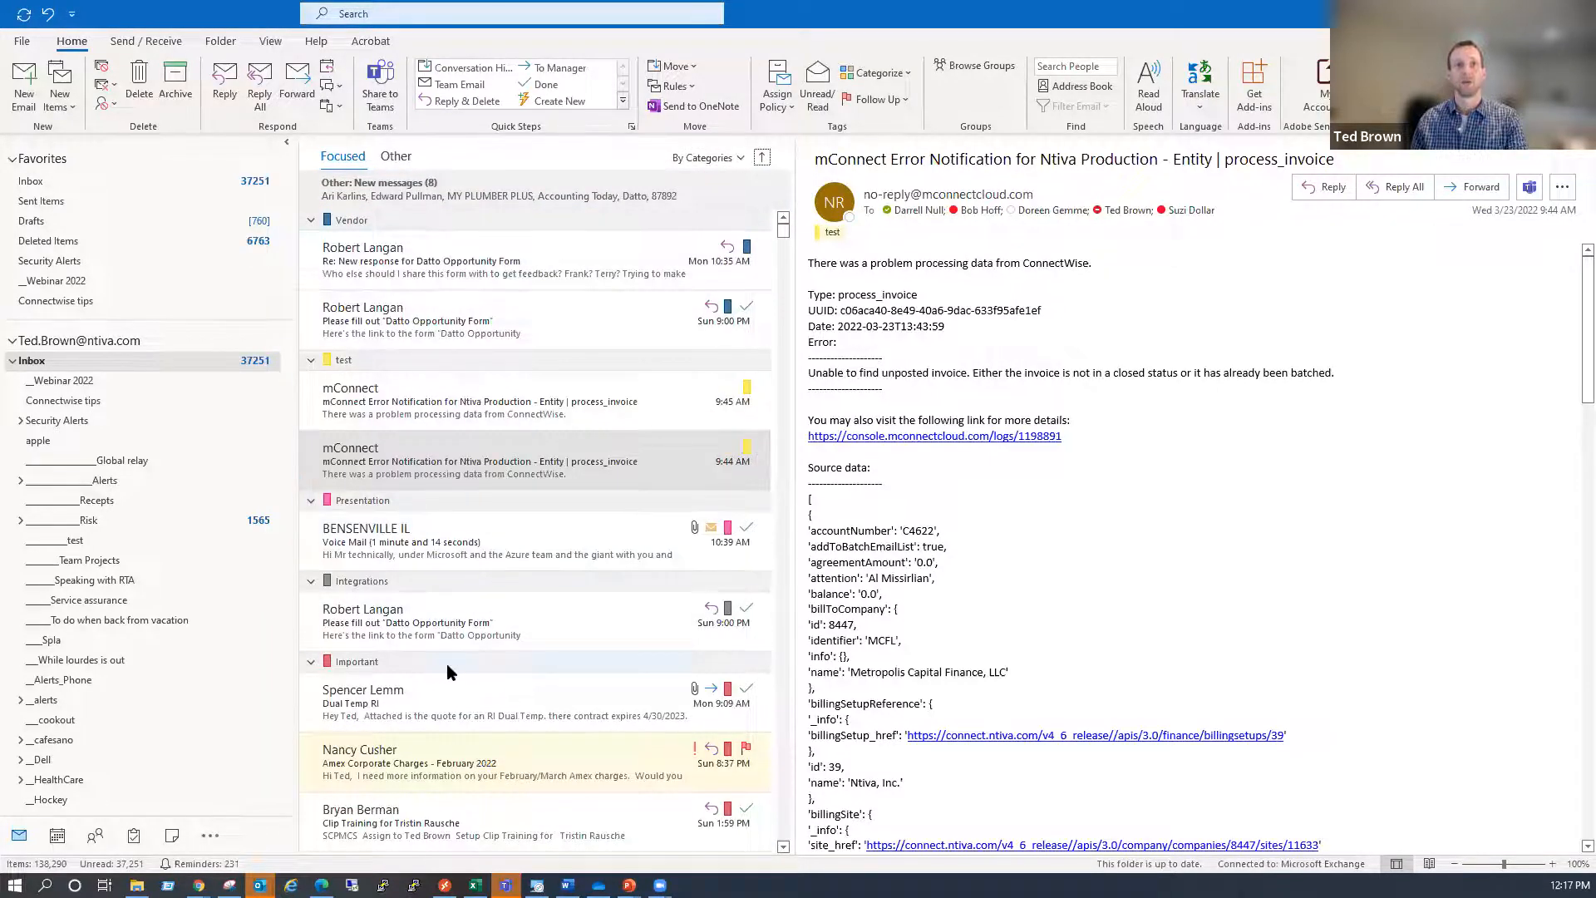
{"action": "scroll", "coordinate": [447, 665], "scroll_direction": "down", "scroll_amount": 1}
{"action": "scroll", "coordinate": [447, 665], "scroll_direction": "down", "scroll_amount": 5}
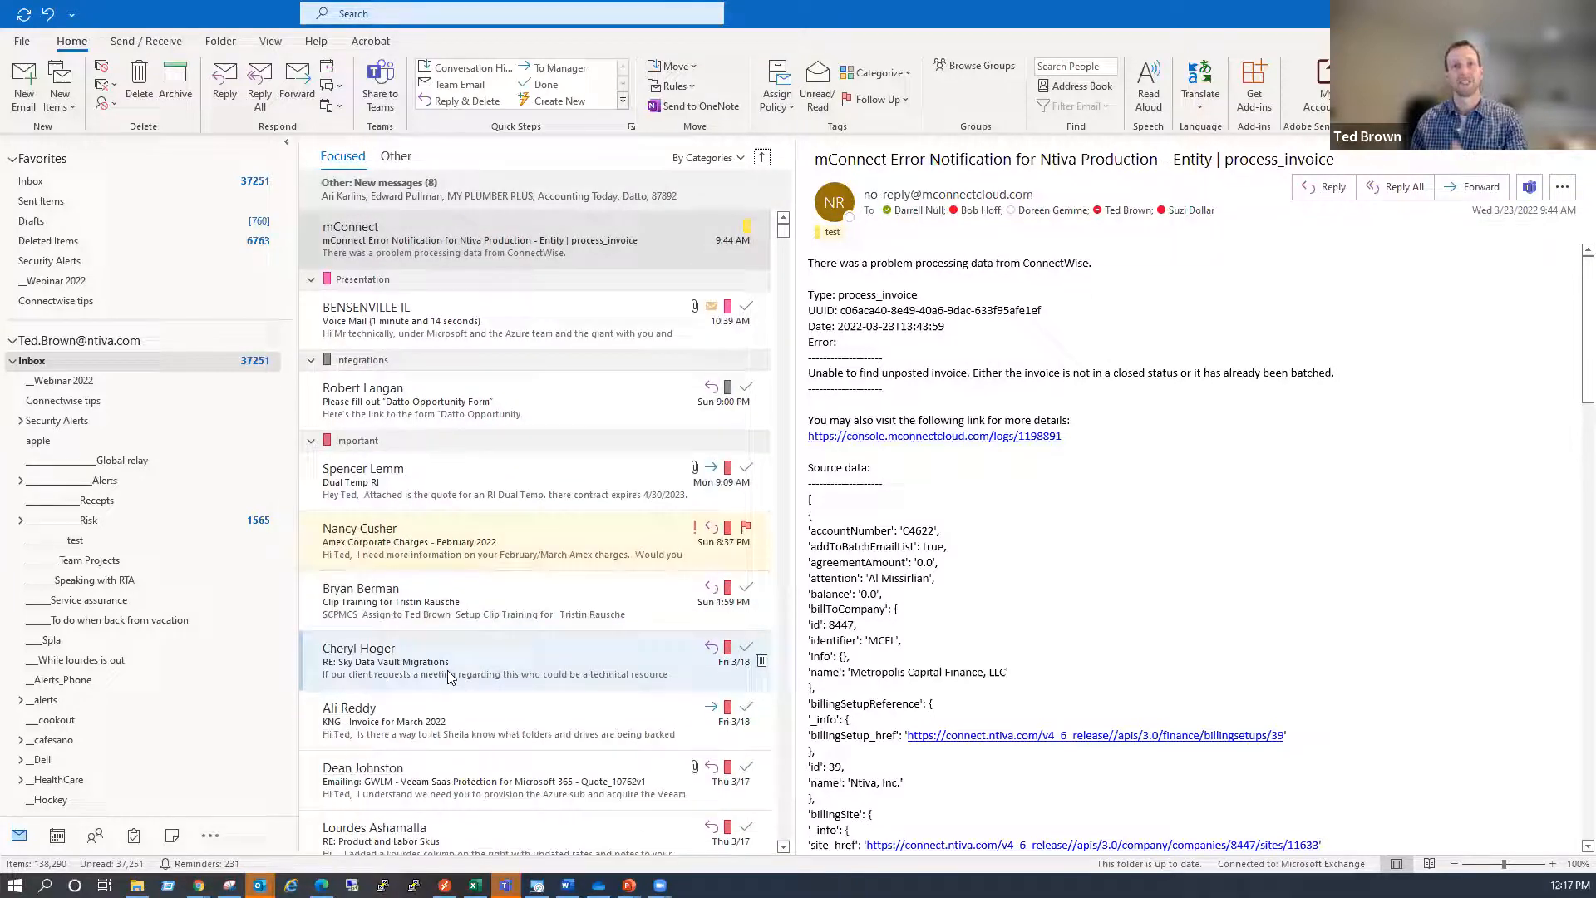
{"action": "scroll", "coordinate": [499, 249], "scroll_direction": "up", "scroll_amount": 3}
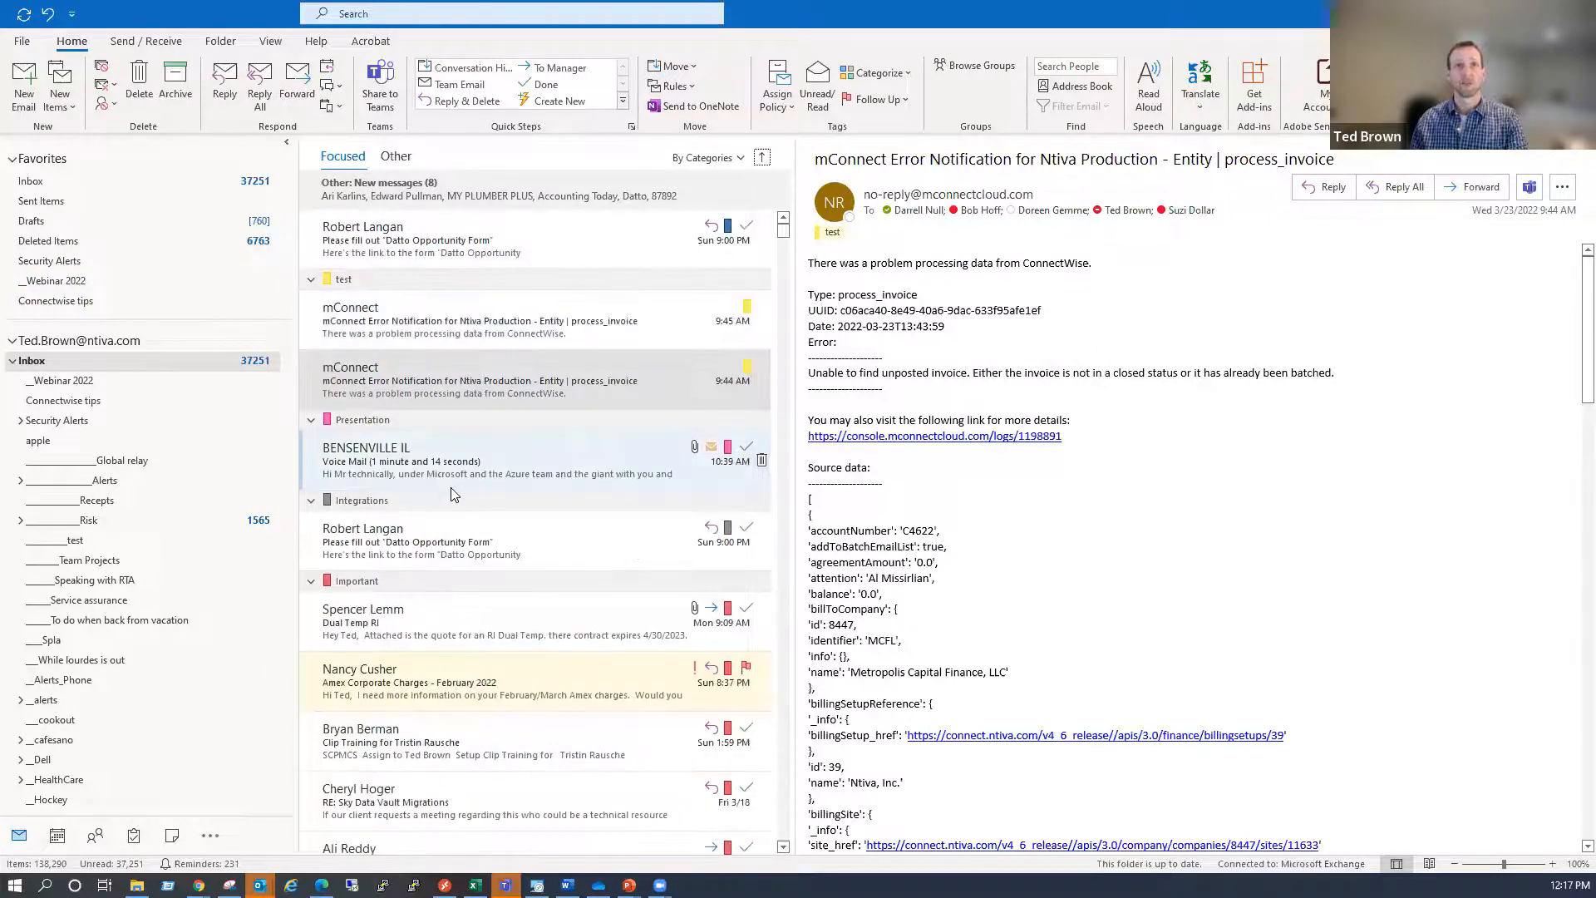
{"action": "scroll", "coordinate": [450, 499], "scroll_direction": "down", "scroll_amount": 2}
{"action": "scroll", "coordinate": [440, 587], "scroll_direction": "up", "scroll_amount": 3}
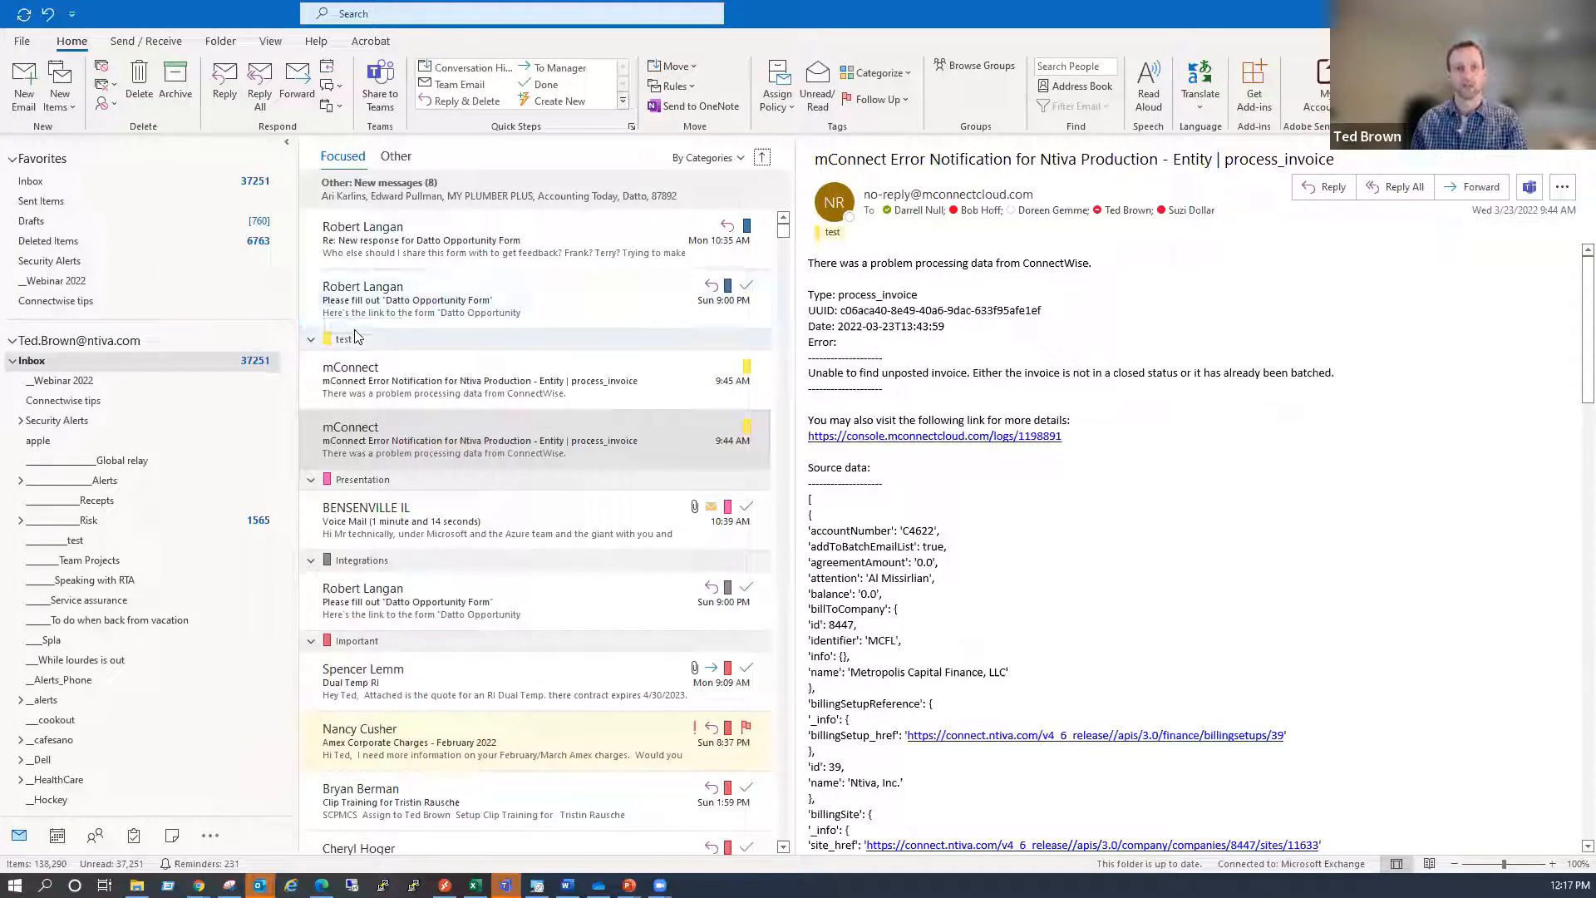
Start a new email rule in Rules and Alerts from the blank template for messages I receive
{"action": "left_click", "coordinate": [23, 41]}
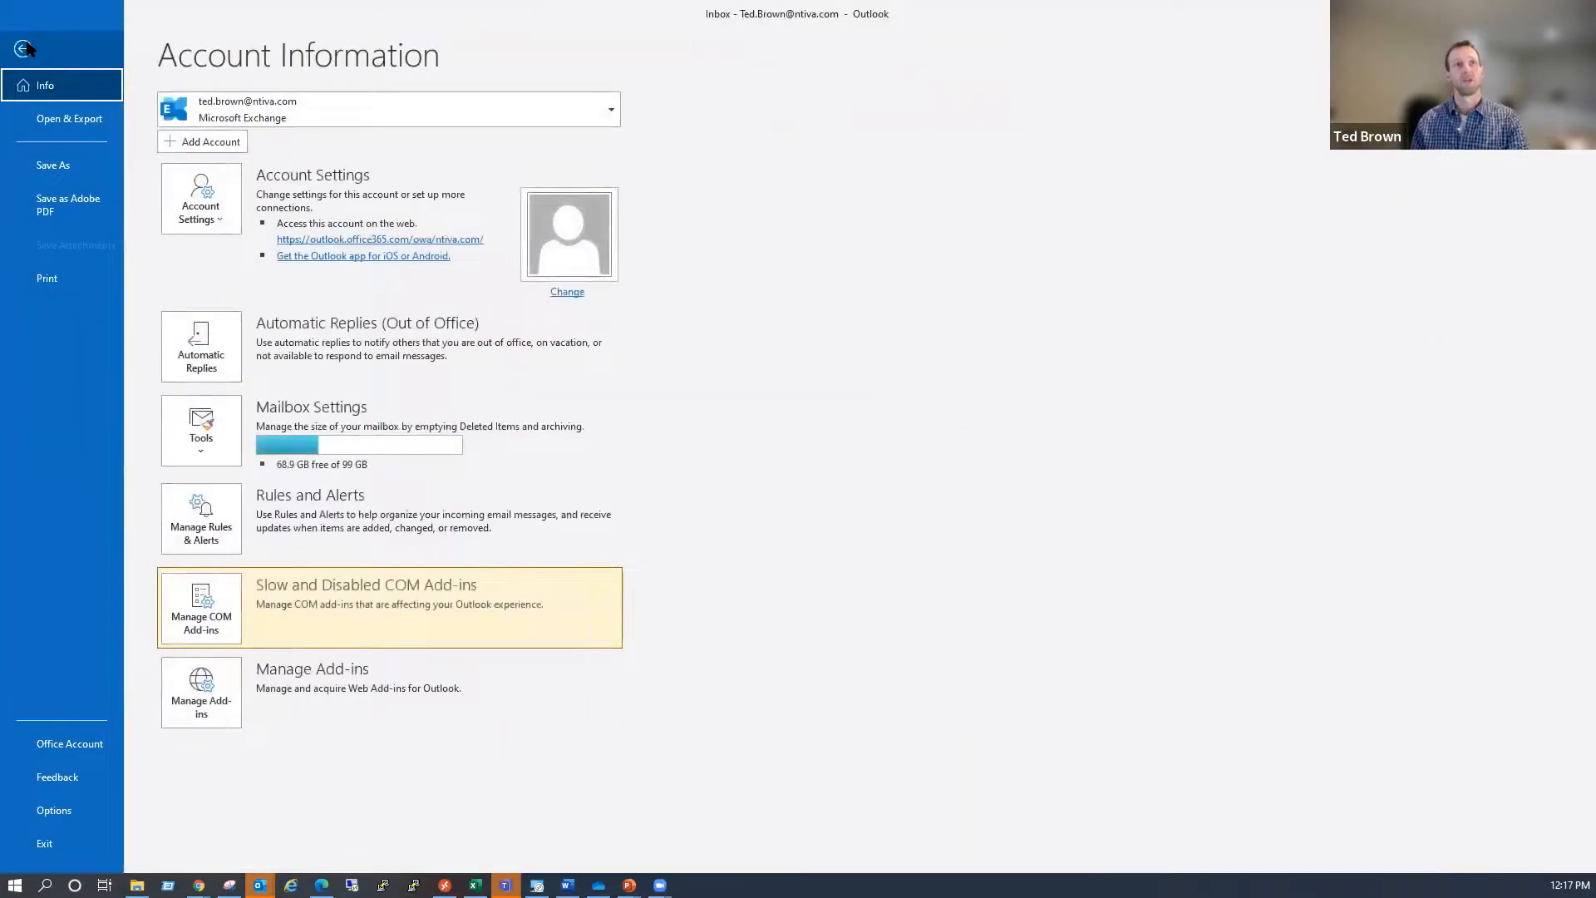
{"action": "left_click", "coordinate": [197, 504]}
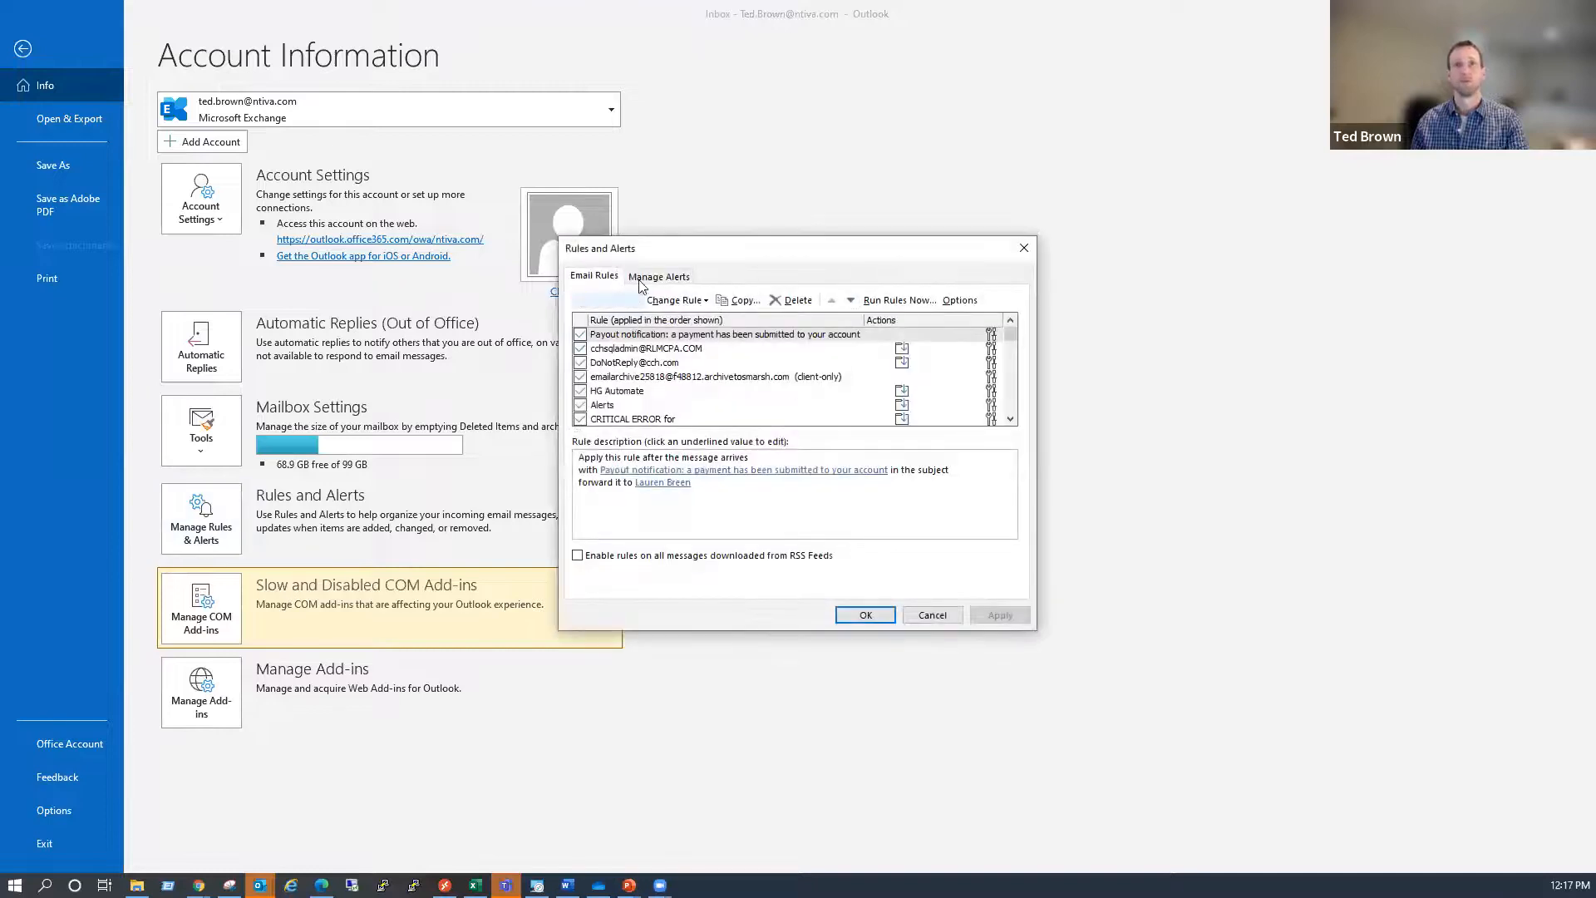
{"action": "left_click", "coordinate": [594, 301]}
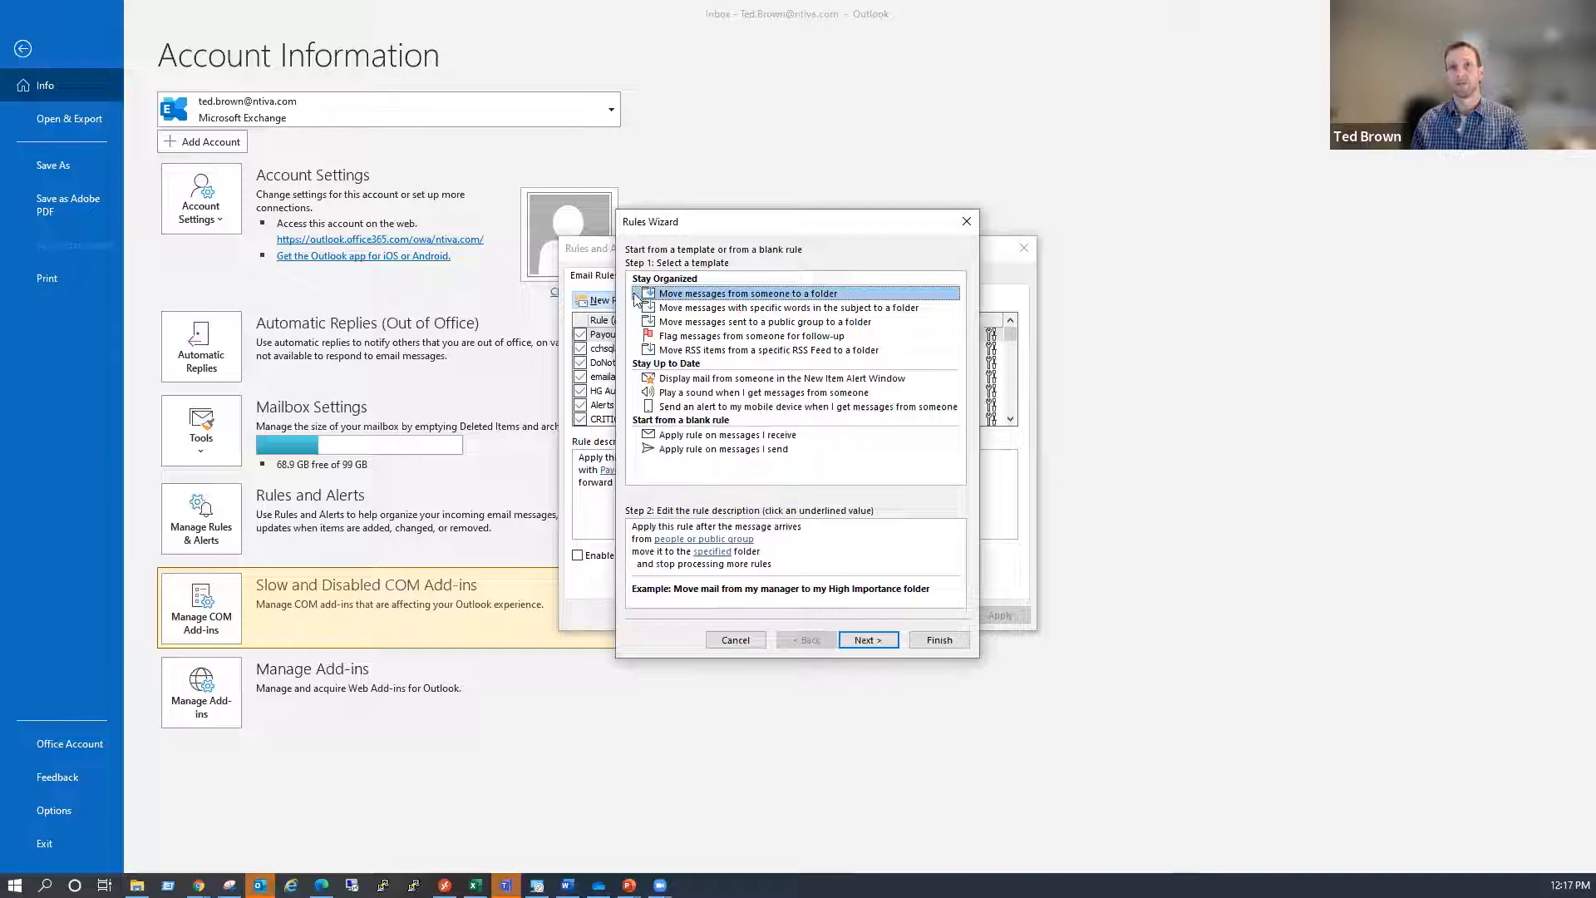
{"action": "left_click", "coordinate": [688, 436]}
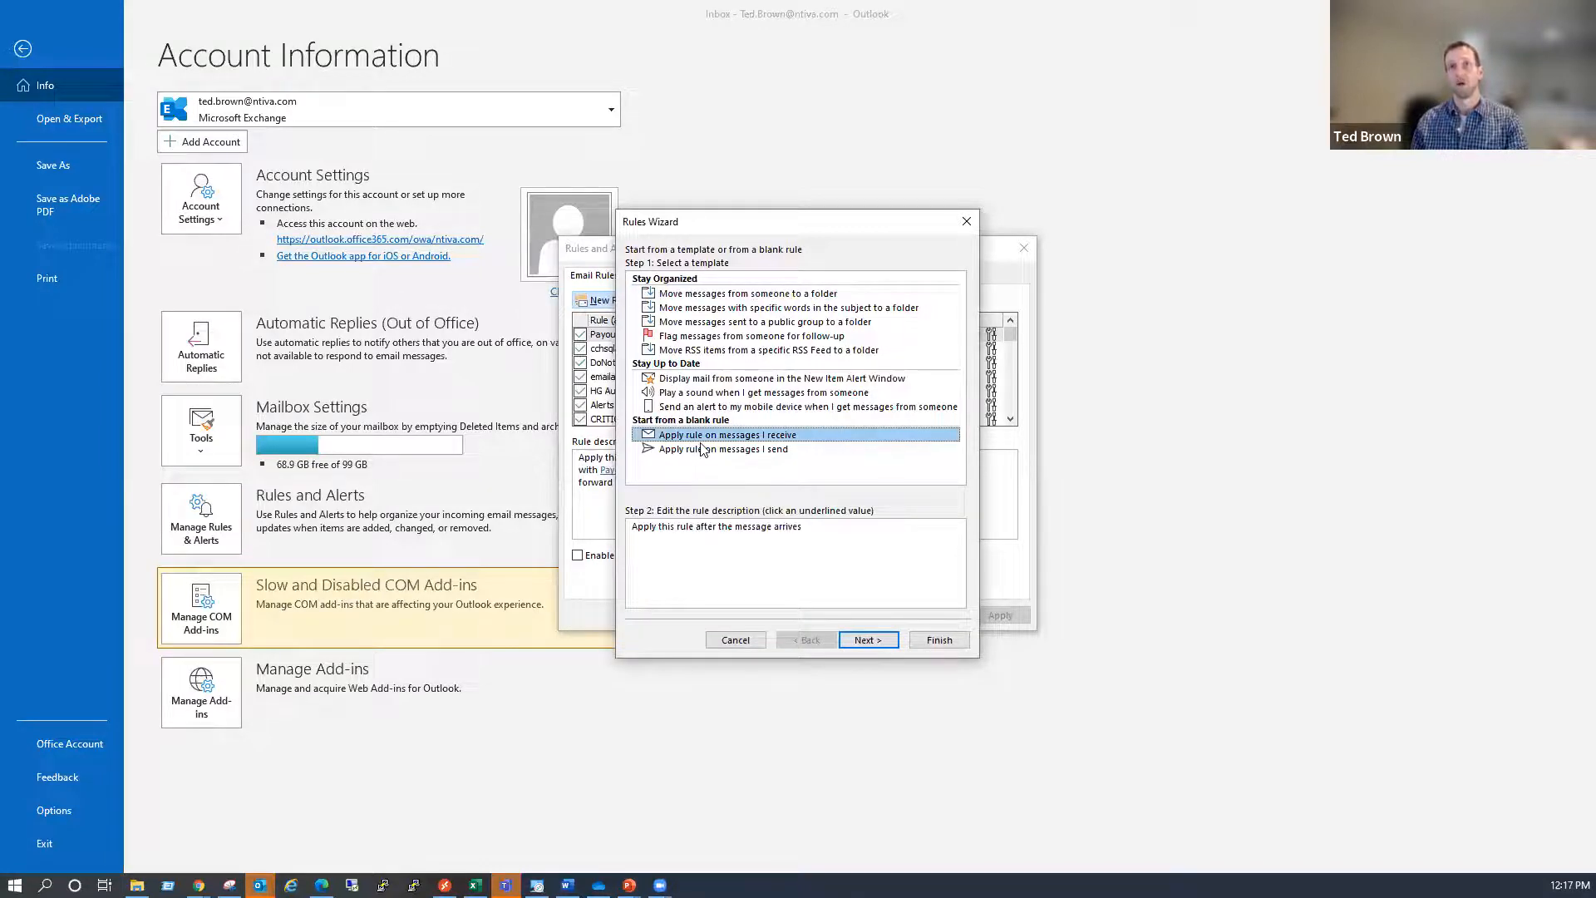
{"action": "left_click", "coordinate": [864, 640]}
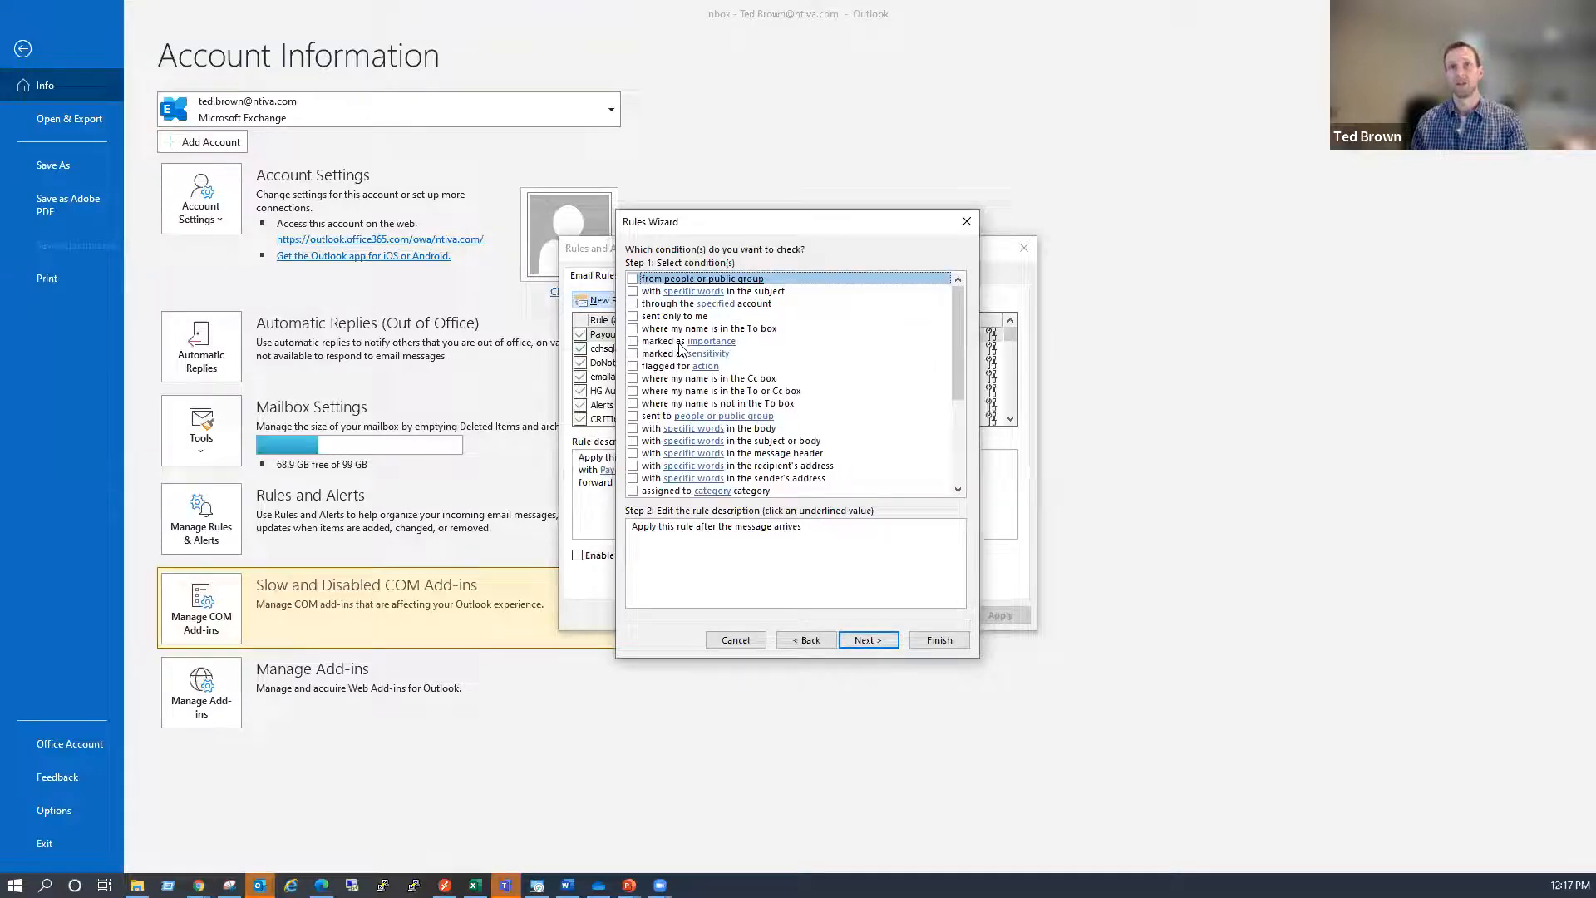
Review the rule conditions and set the rule to match messages with the word Presentation in the subject
{"action": "scroll", "coordinate": [744, 345], "scroll_direction": "down", "scroll_amount": 4}
{"action": "scroll", "coordinate": [745, 351], "scroll_direction": "up", "scroll_amount": 4}
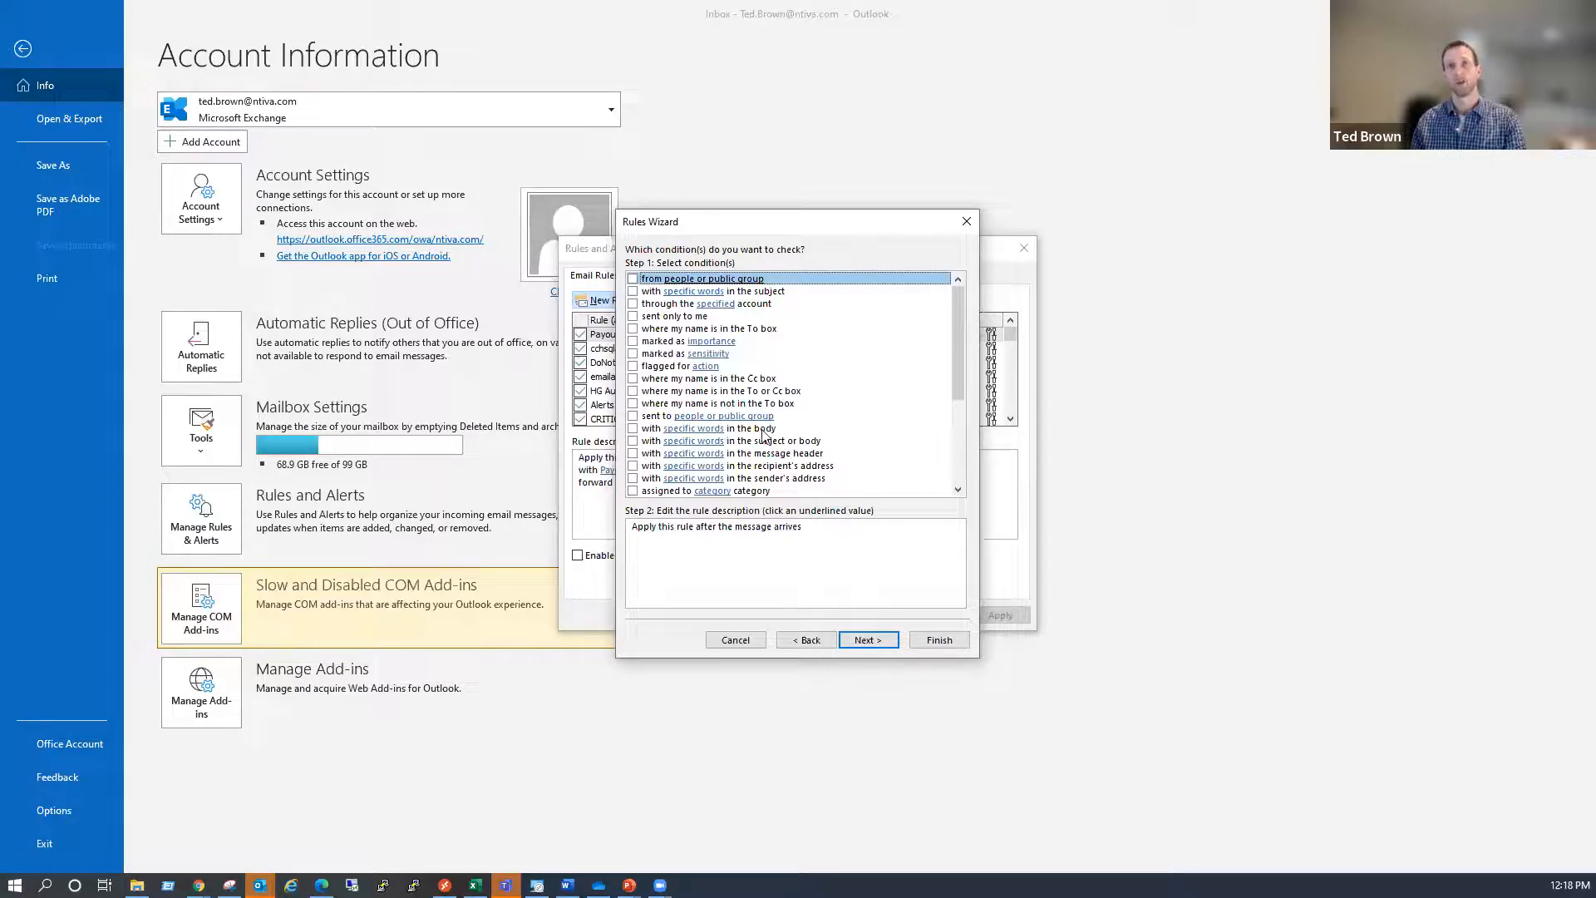
{"action": "left_click", "coordinate": [633, 291]}
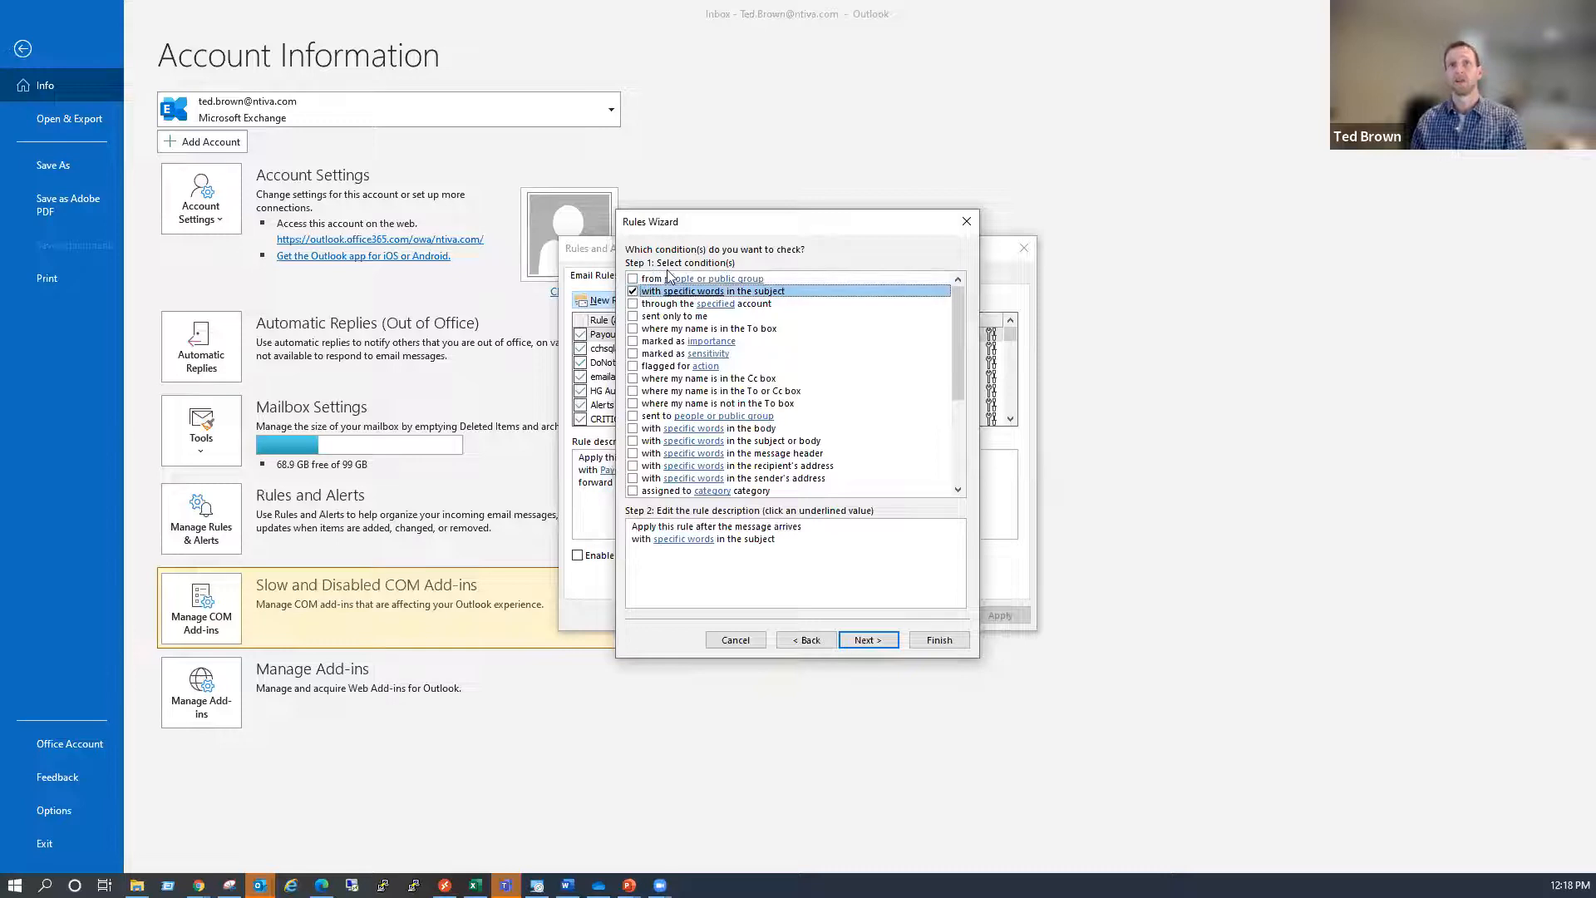
{"action": "left_click", "coordinate": [700, 542]}
{"action": "type", "text": "Presentation"}
{"action": "left_click", "coordinate": [939, 401]}
{"action": "left_click", "coordinate": [868, 511]}
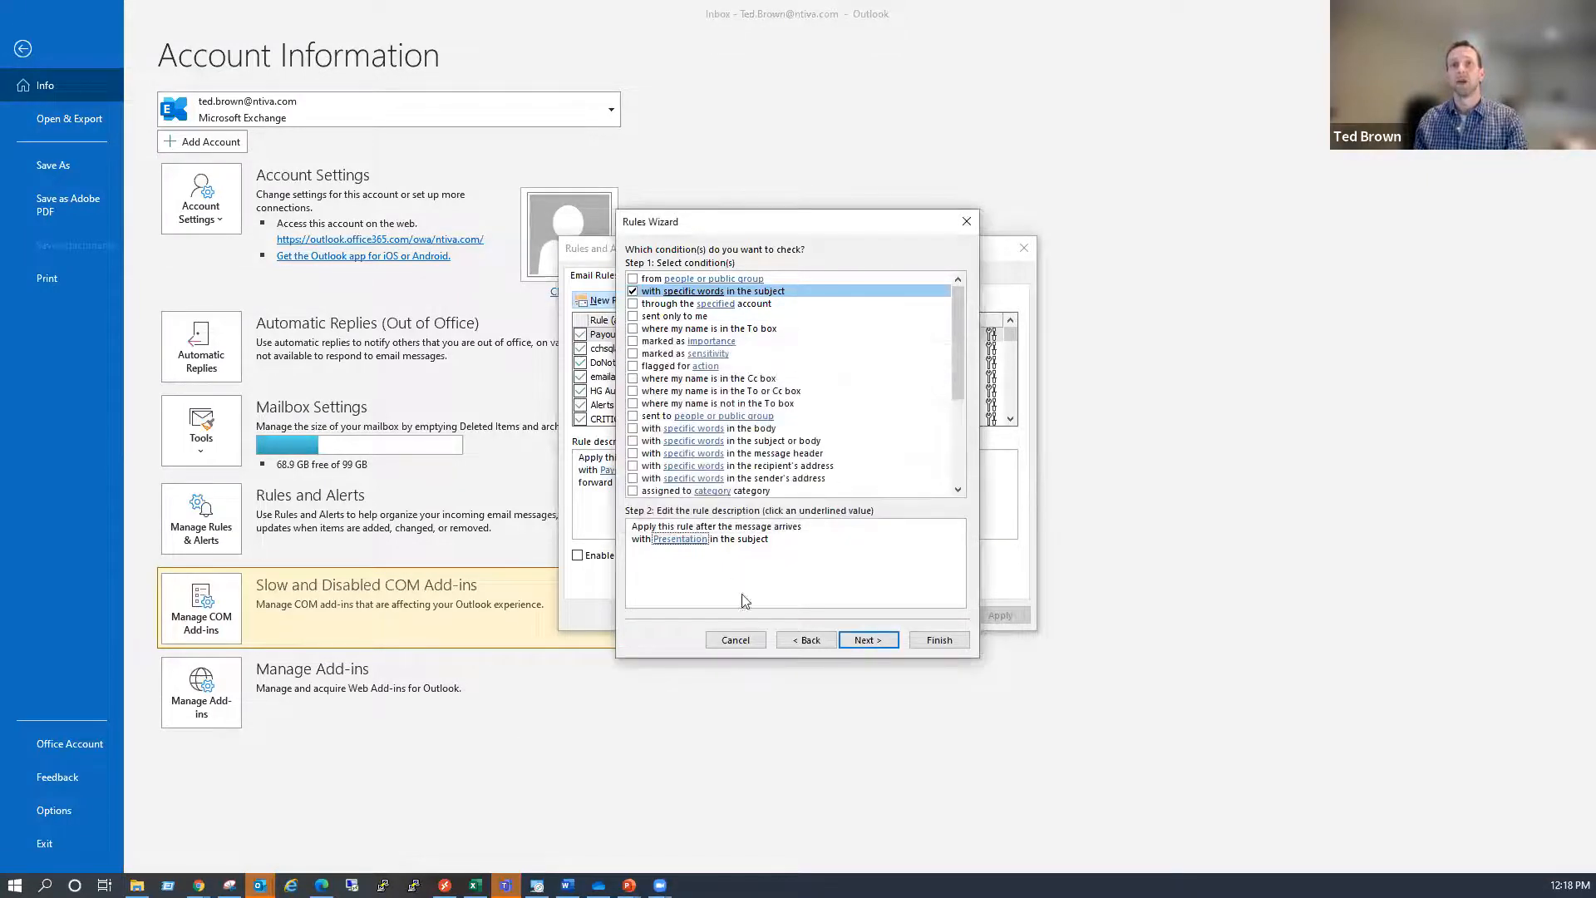
{"action": "left_click", "coordinate": [869, 640]}
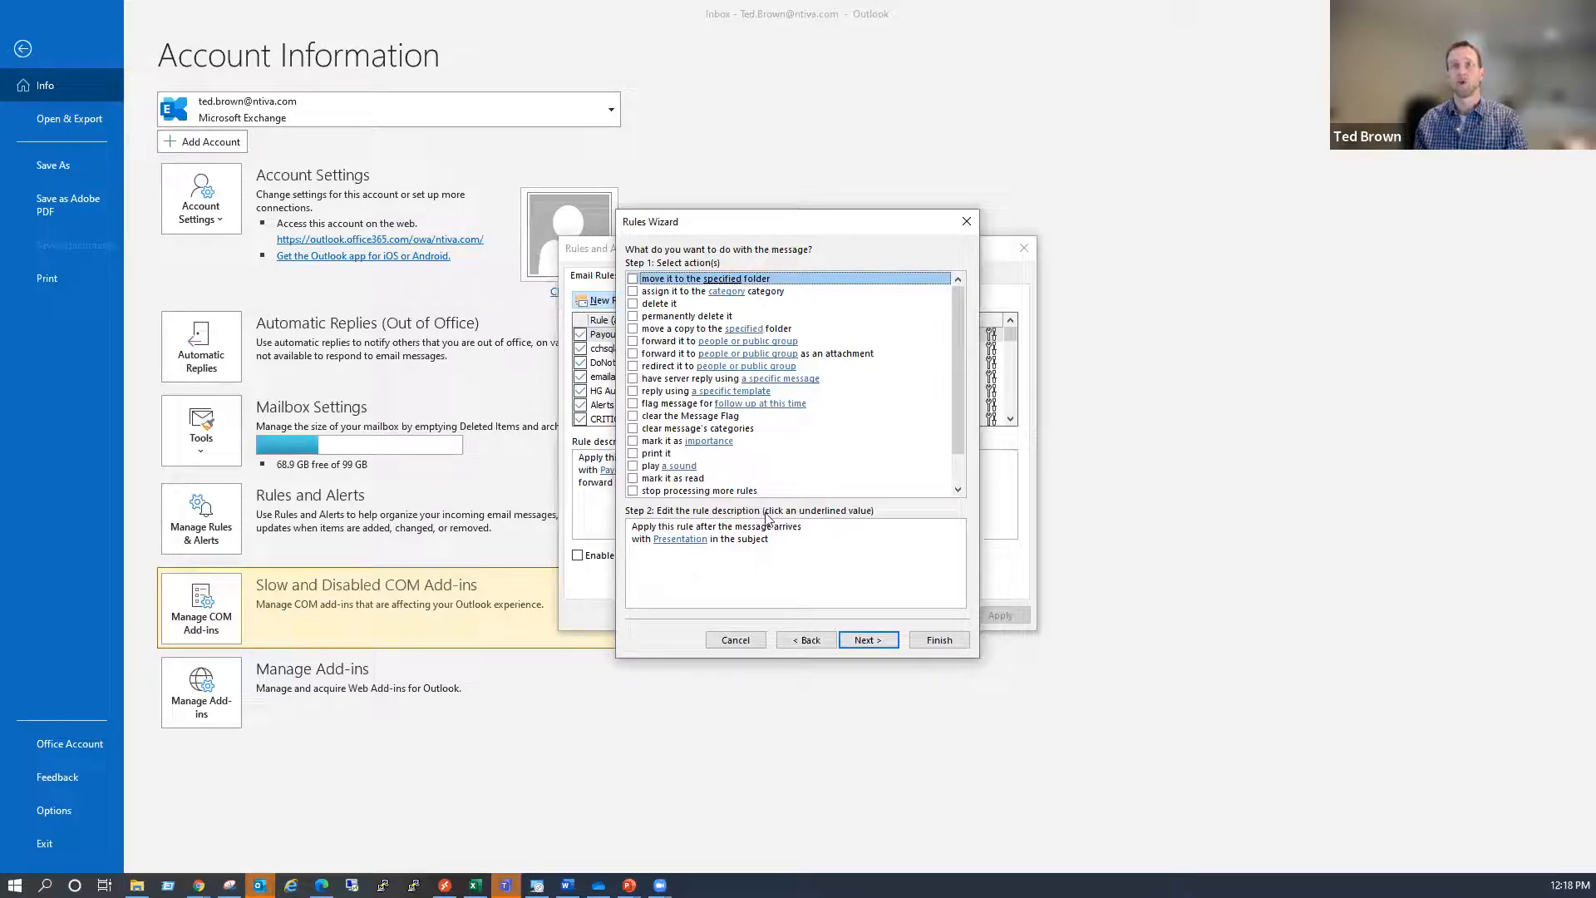
Add a rule action that moves matching messages to the Inbox subfolder __Webinar 2022
{"action": "left_click", "coordinate": [677, 555]}
{"action": "left_click", "coordinate": [632, 279]}
{"action": "left_click", "coordinate": [709, 551]}
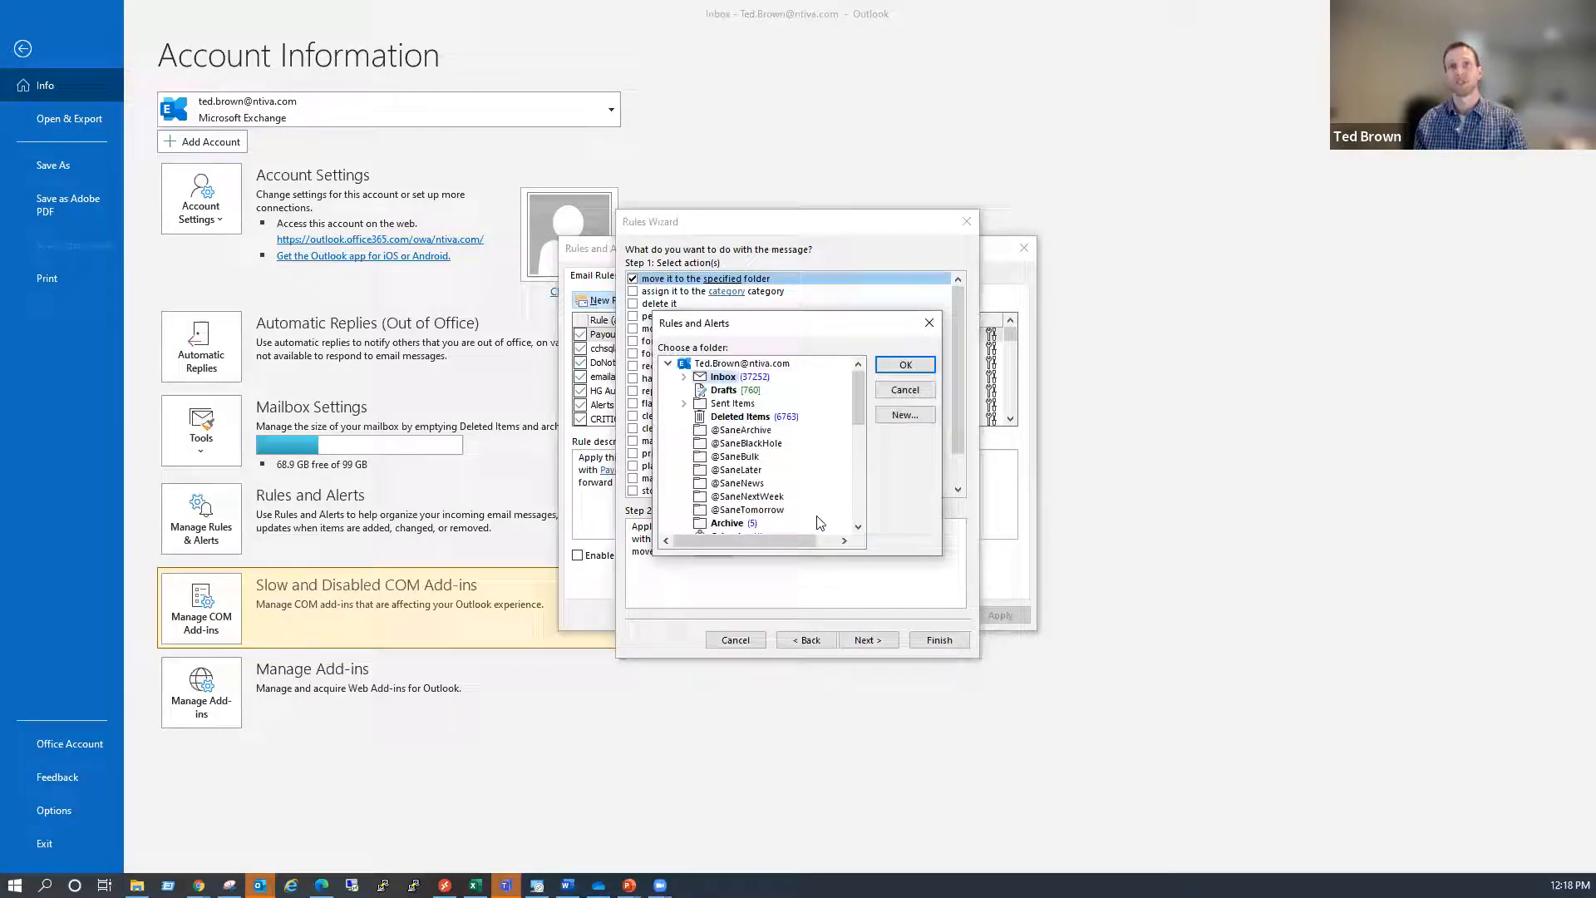
{"action": "left_click", "coordinate": [684, 379]}
{"action": "left_click", "coordinate": [753, 377]}
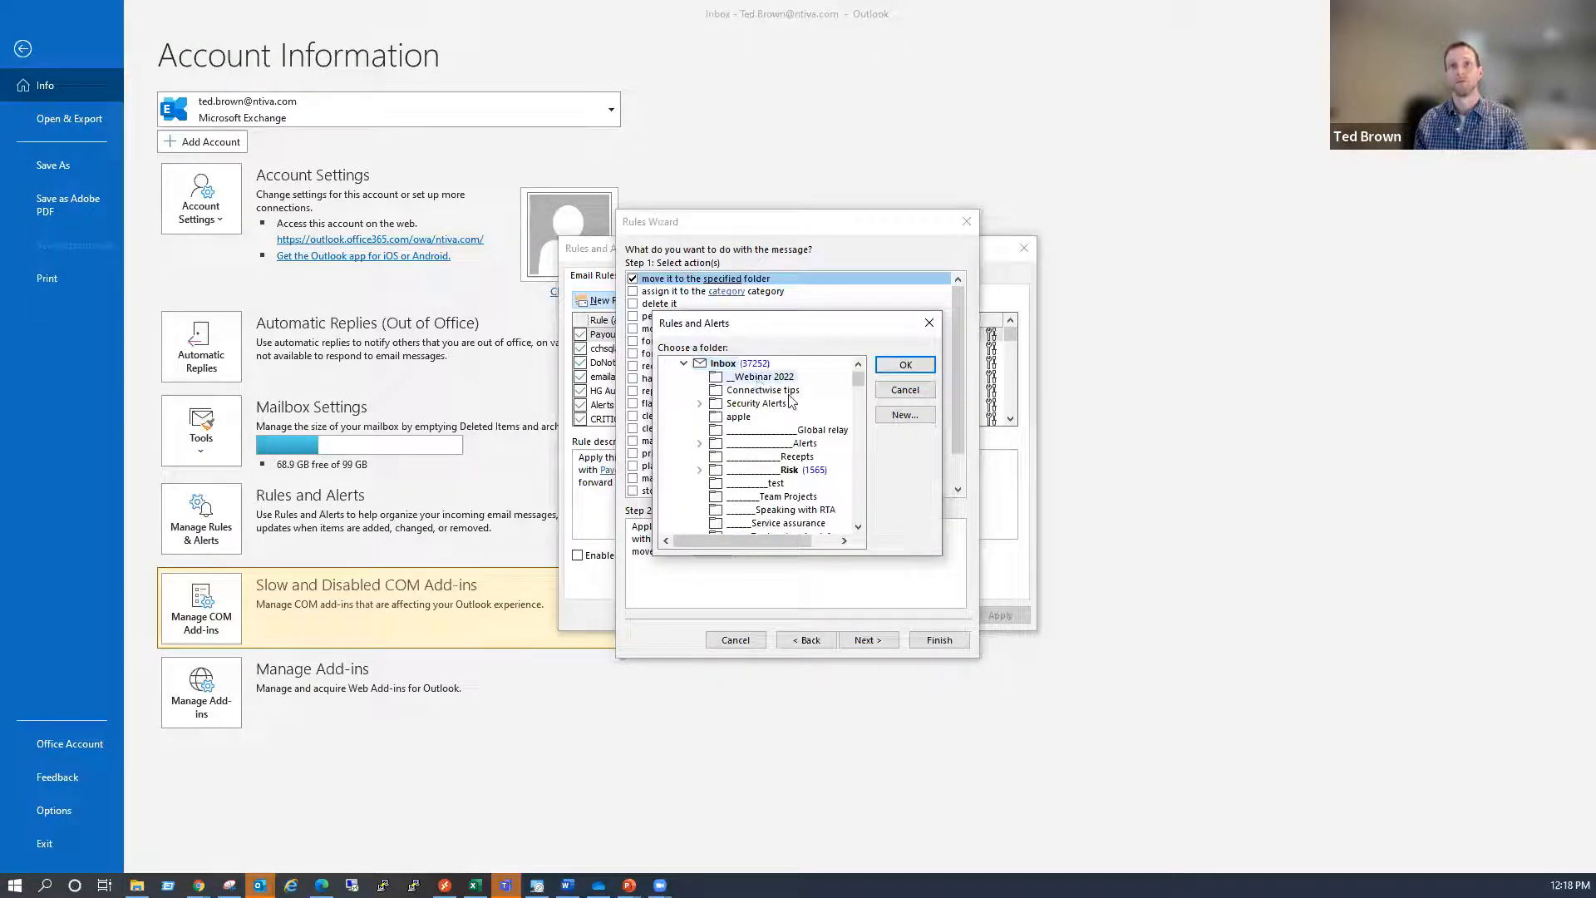
{"action": "left_click", "coordinate": [916, 363]}
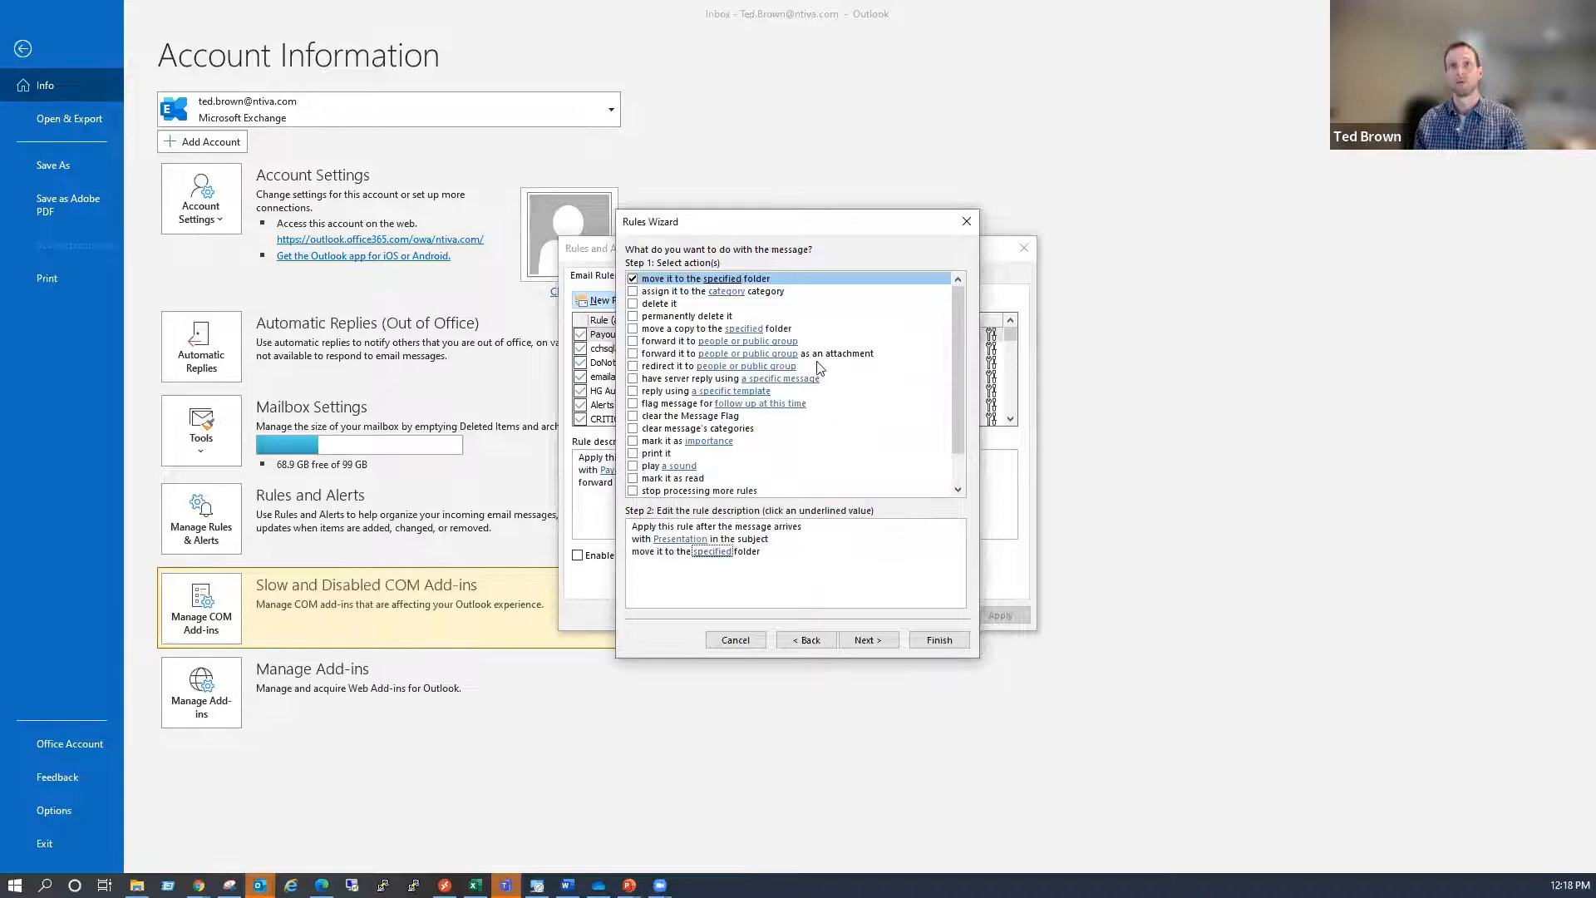
Add a rule action that assigns matching messages to the Presentation category
{"action": "left_click", "coordinate": [634, 291]}
{"action": "left_click", "coordinate": [719, 552]}
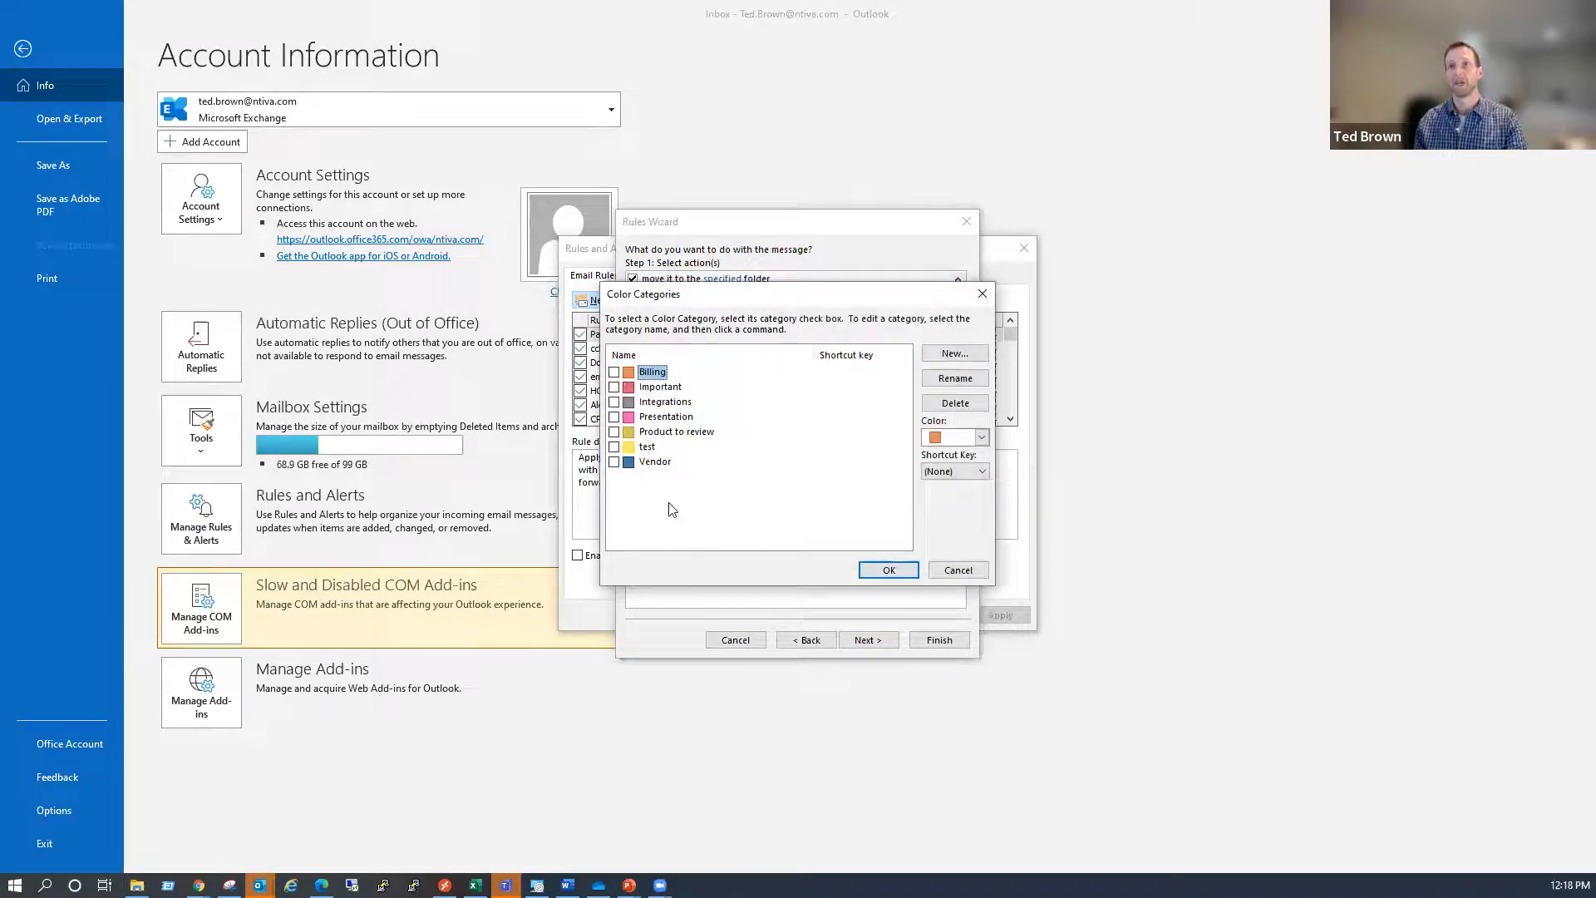
{"action": "left_click", "coordinate": [615, 417]}
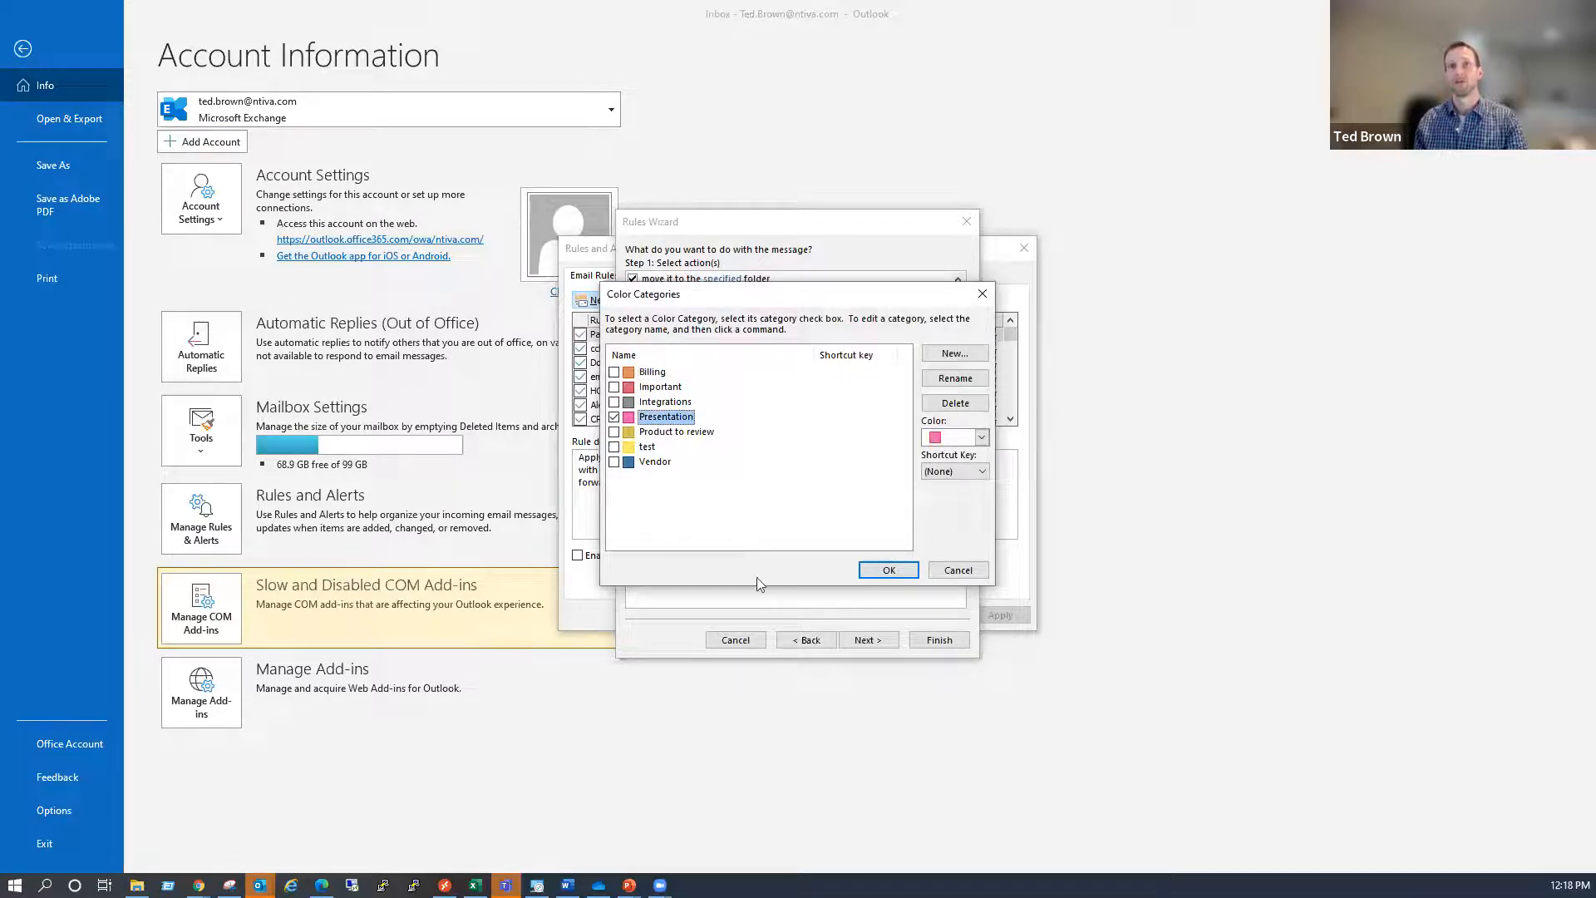
{"action": "left_click", "coordinate": [886, 571]}
Finish the Presentation rule without exceptions, acknowledge the notice, and look through the list of email rules
{"action": "left_click", "coordinate": [869, 640]}
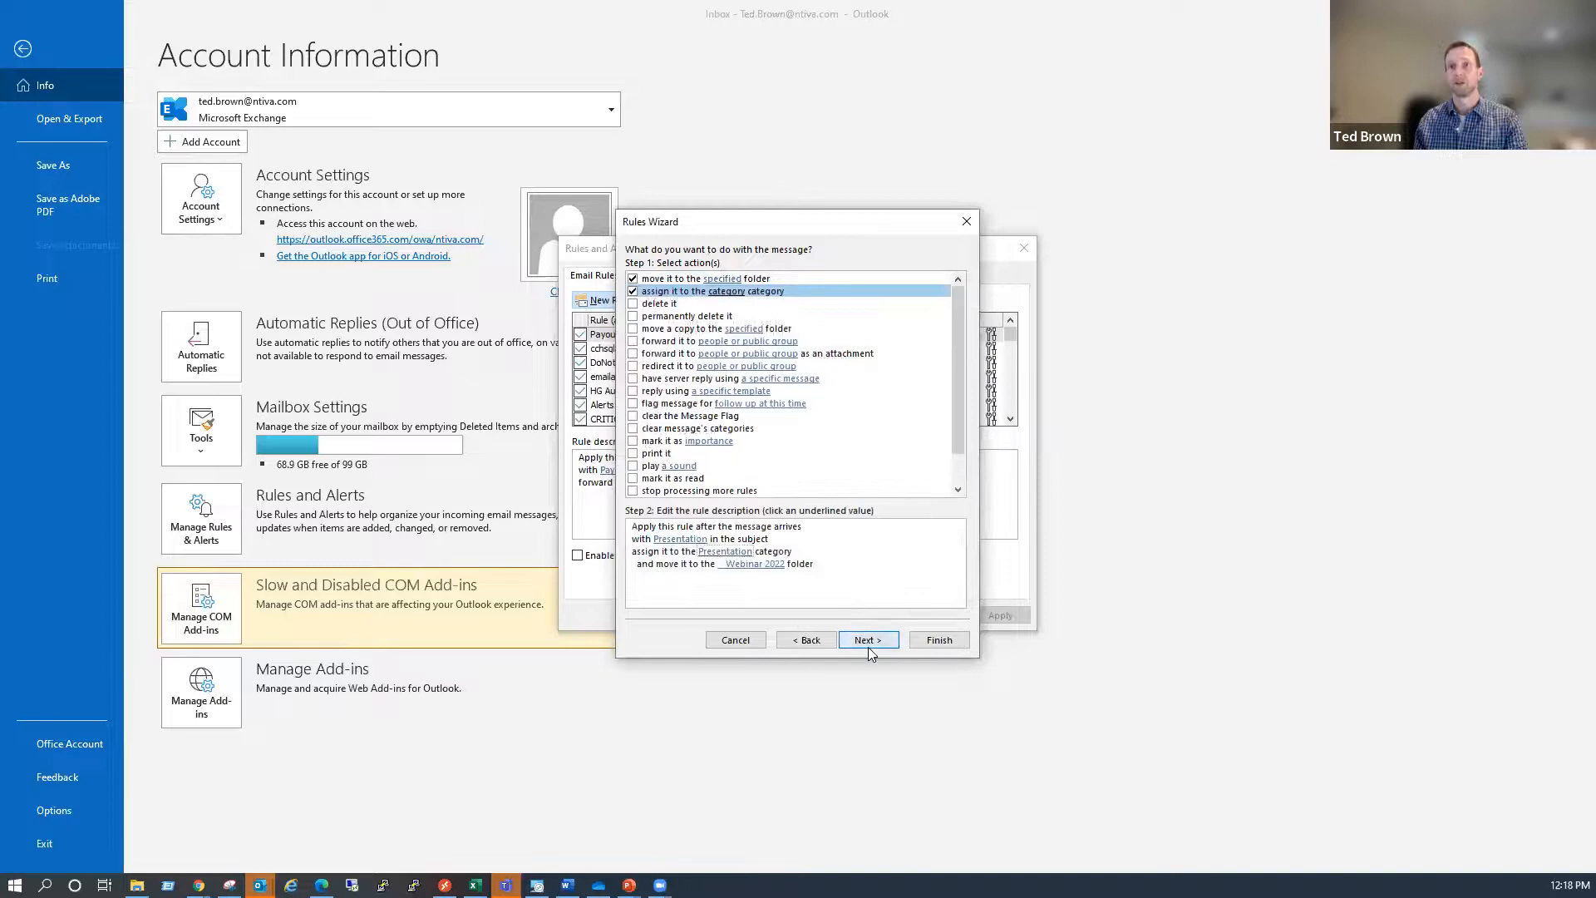
{"action": "left_click", "coordinate": [939, 640]}
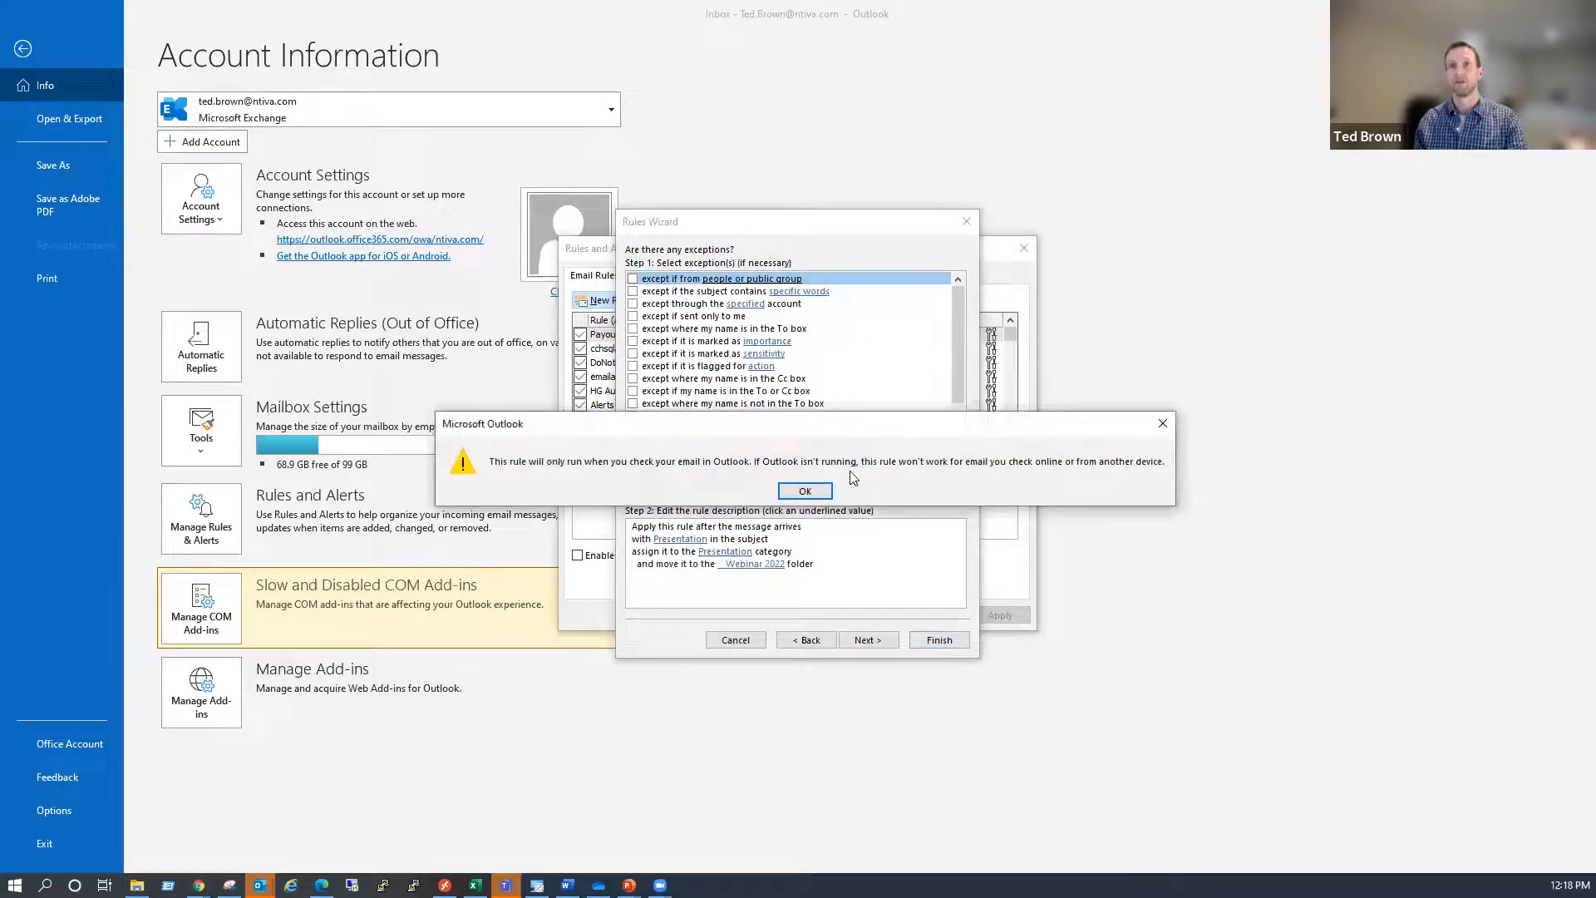
{"action": "left_click", "coordinate": [810, 492]}
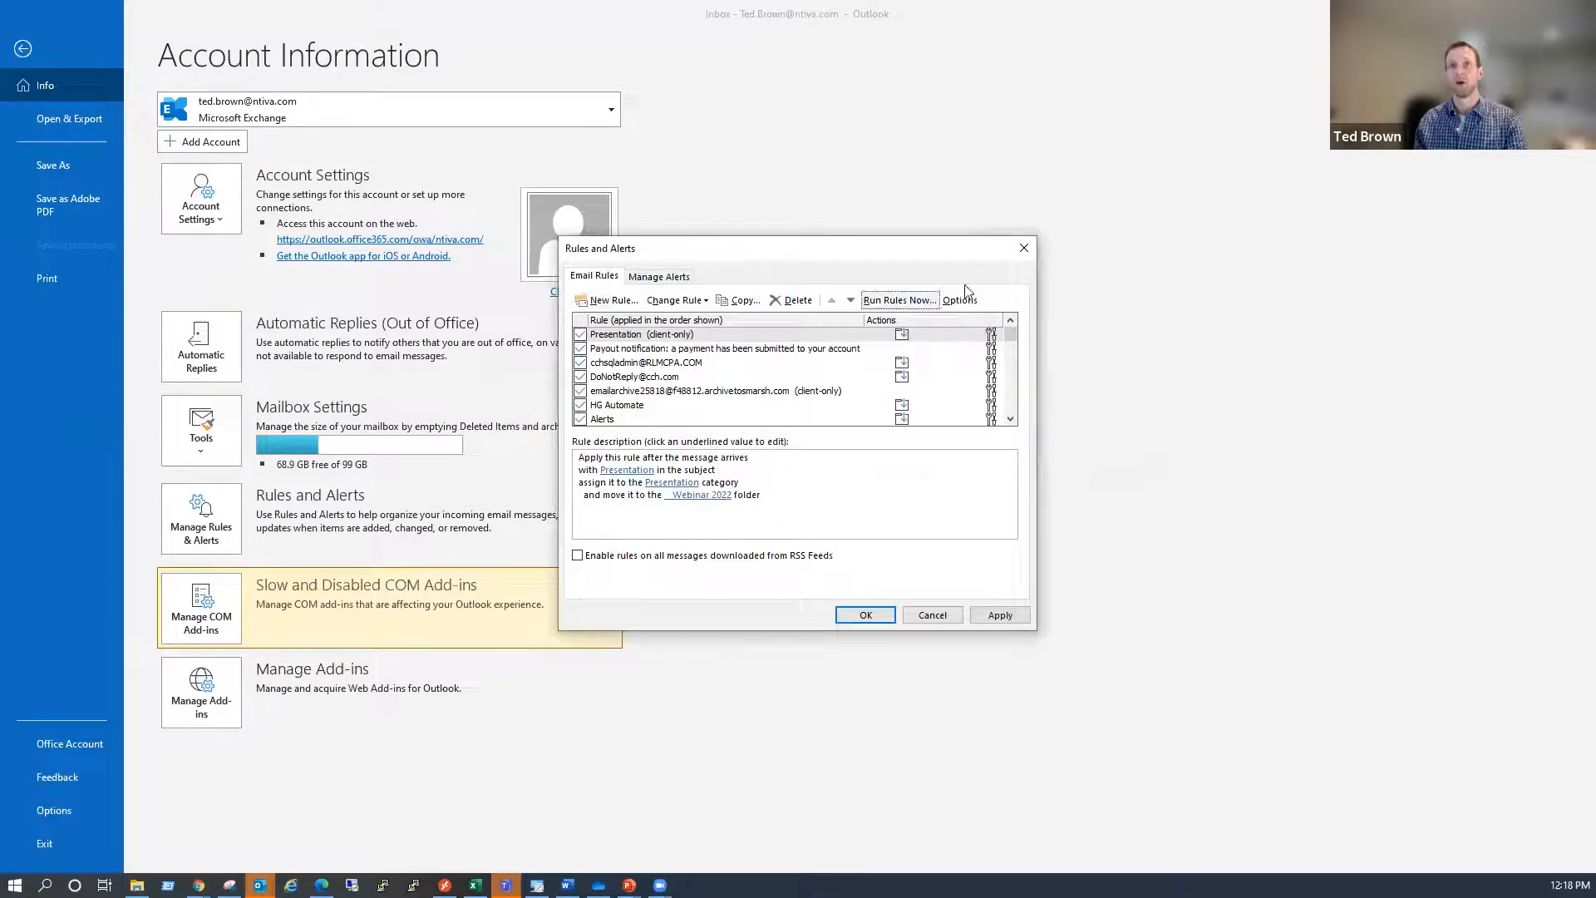
{"action": "left_click_drag", "start_coordinate": [1010, 336], "coordinate": [1022, 414]}
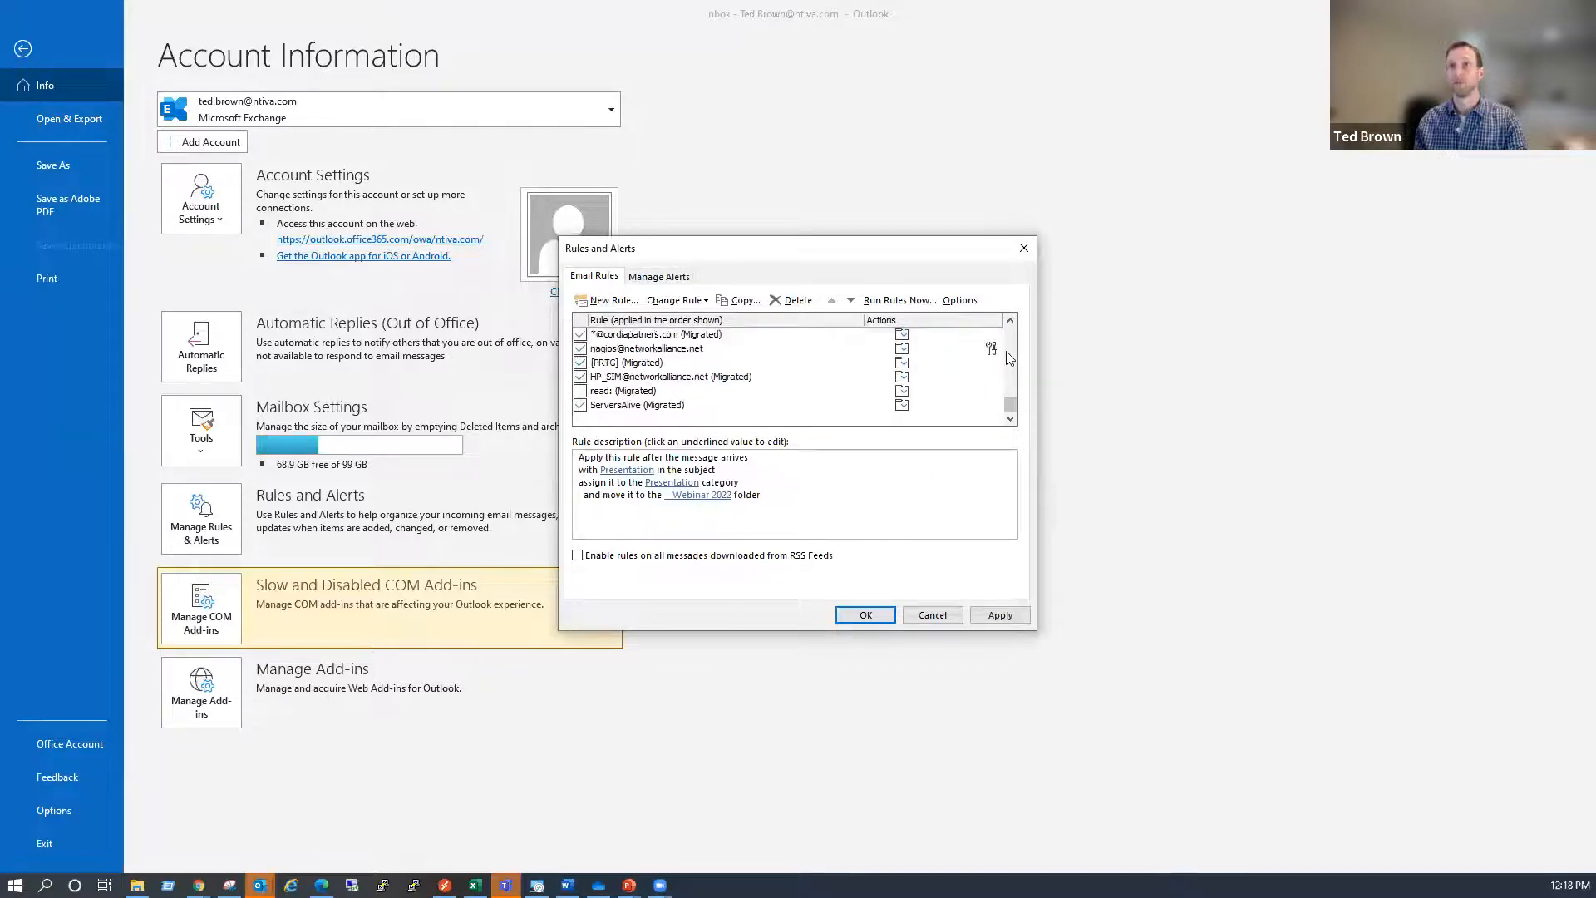
Save the email rules, accept the stop-processing warning, and open the __Webinar 2022 favorite folder to check its message
{"action": "left_click", "coordinate": [867, 614]}
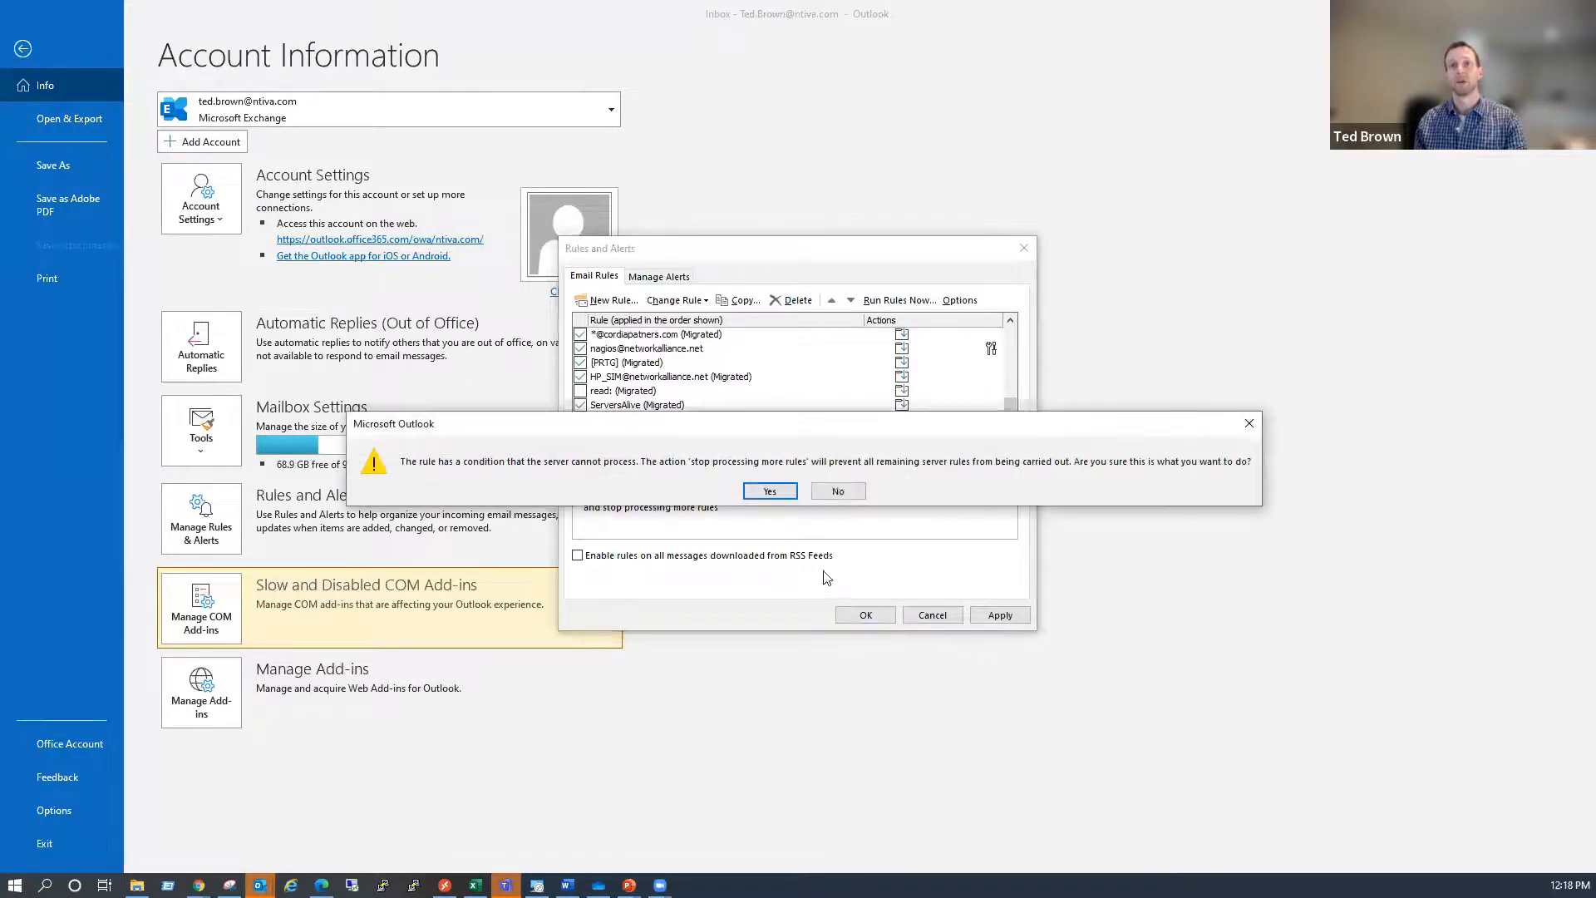
{"action": "left_click", "coordinate": [772, 492]}
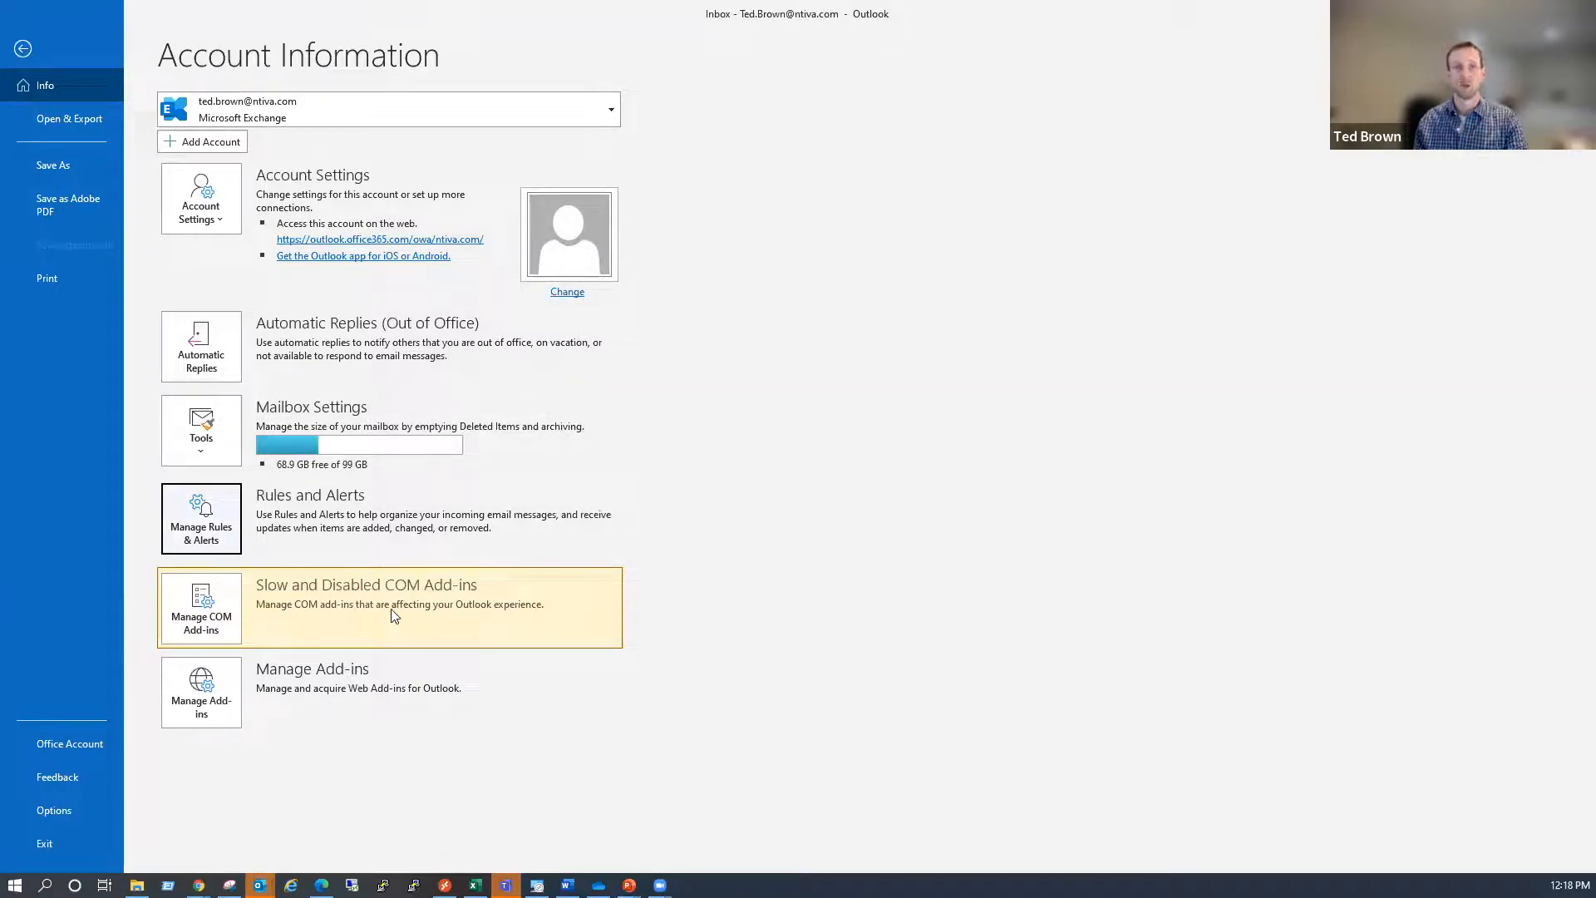
{"action": "left_click", "coordinate": [22, 49]}
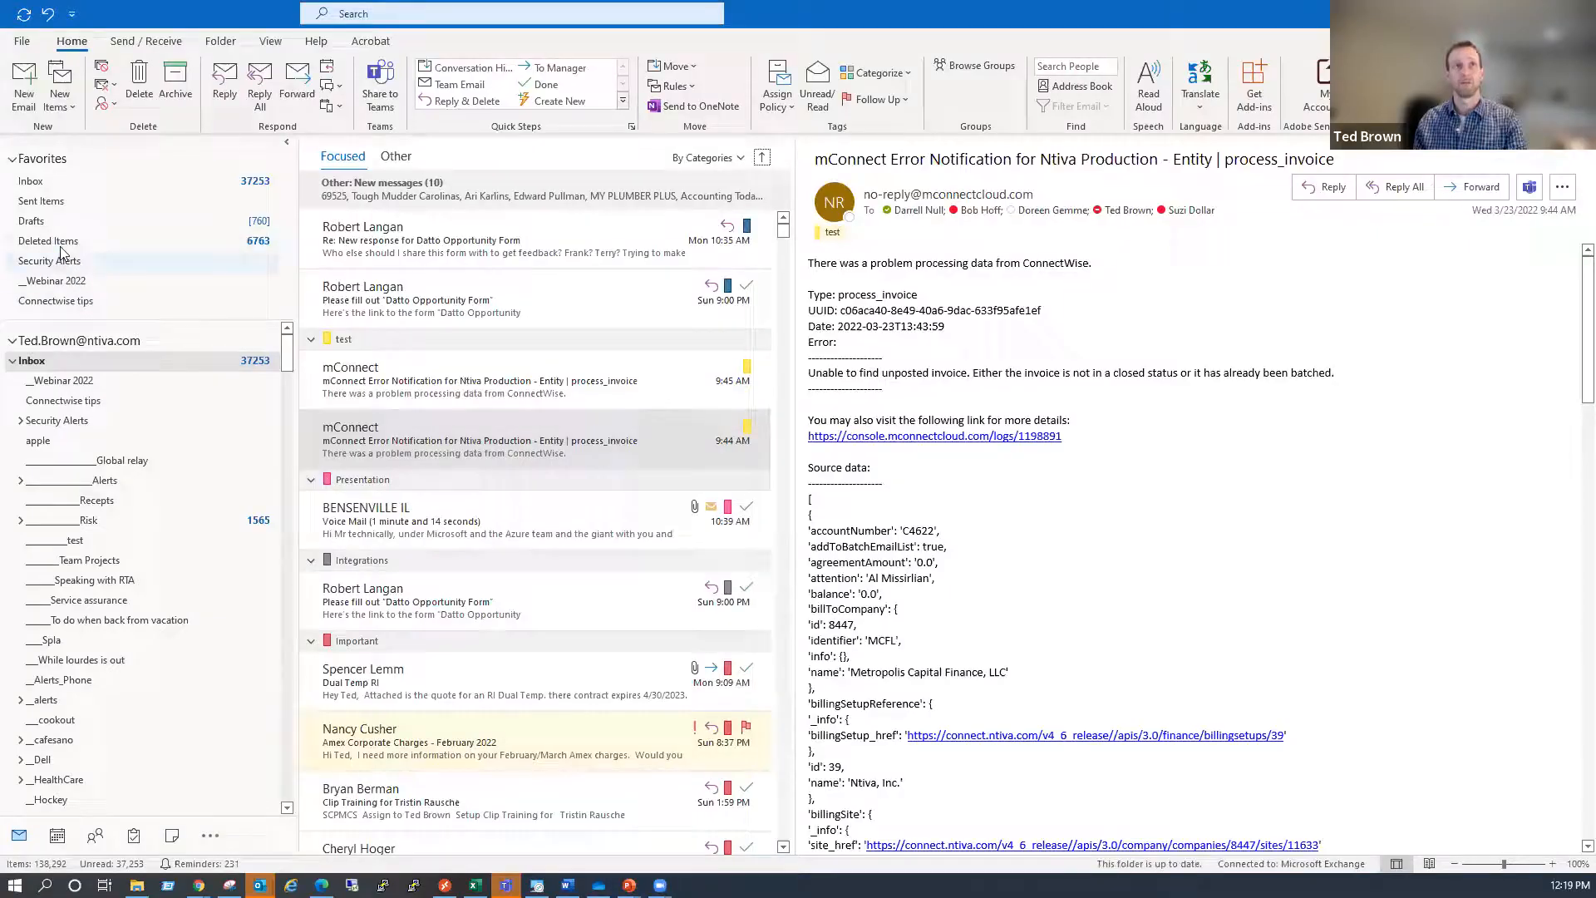
{"action": "left_click", "coordinate": [57, 282]}
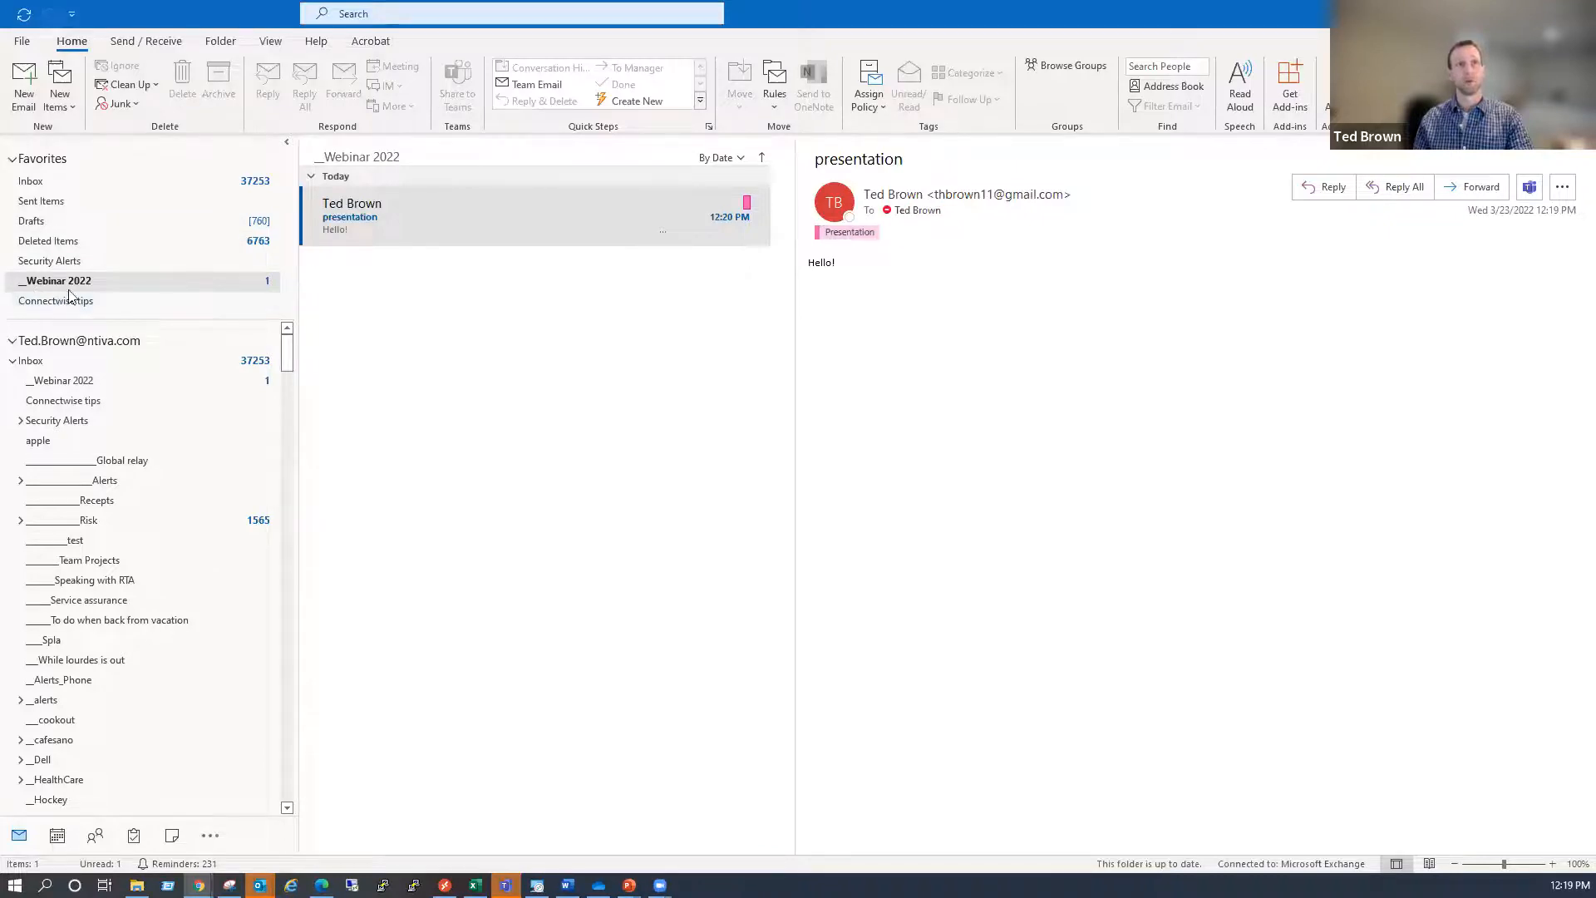
{"action": "mouse_move", "coordinate": [735, 206]}
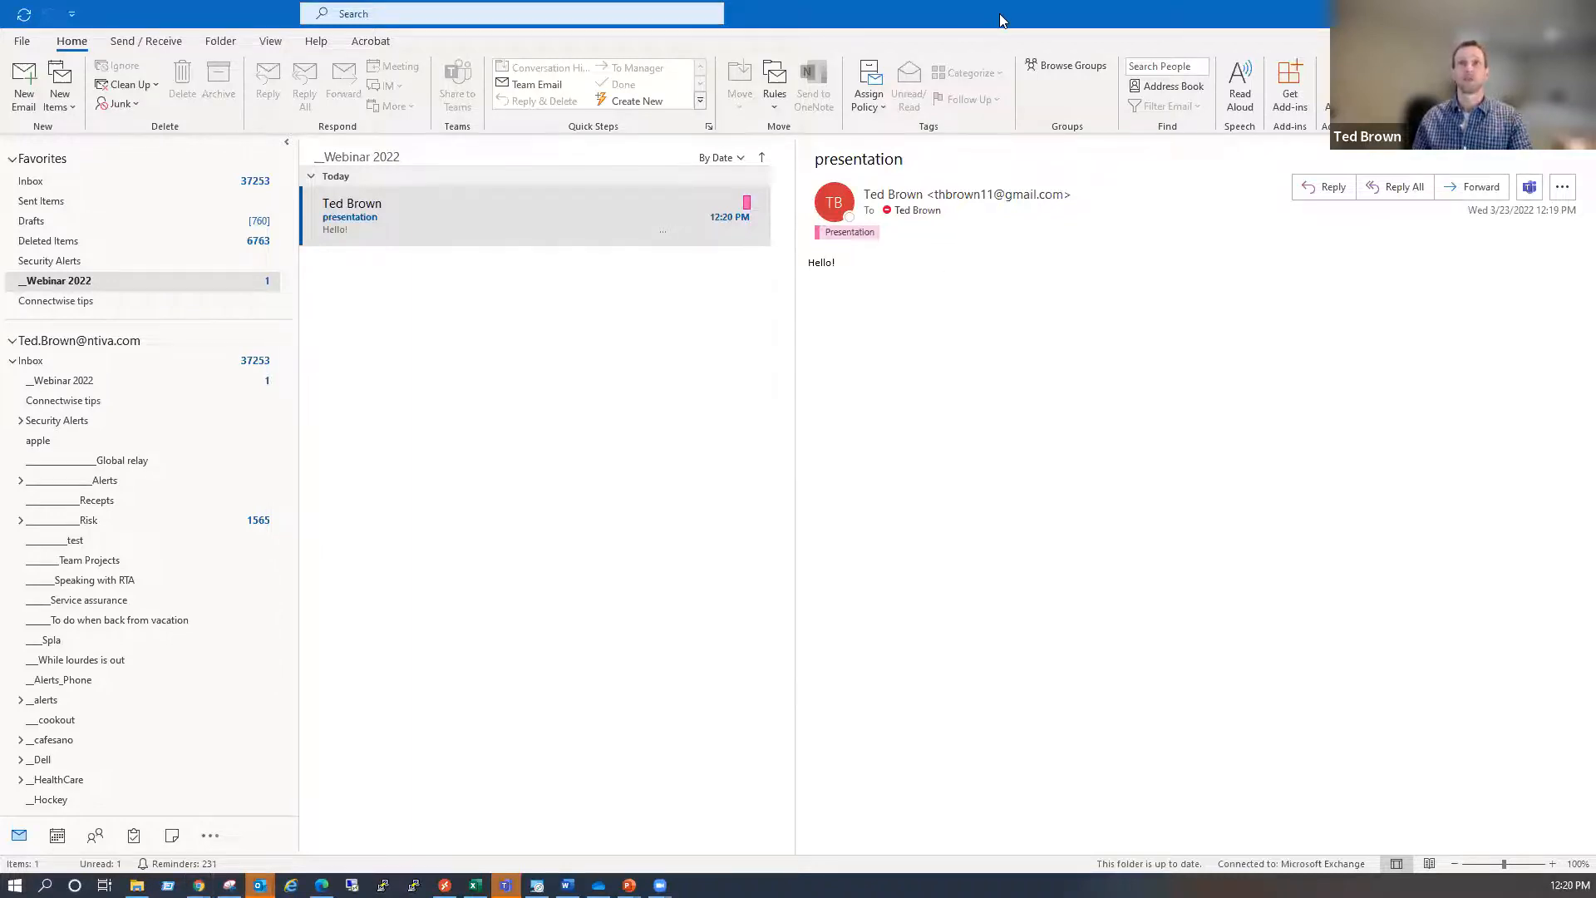
Switch to the slide show to view the Calendar slide, and return to a maximized Outlook window
{"action": "key", "text": "alt+Tab"}
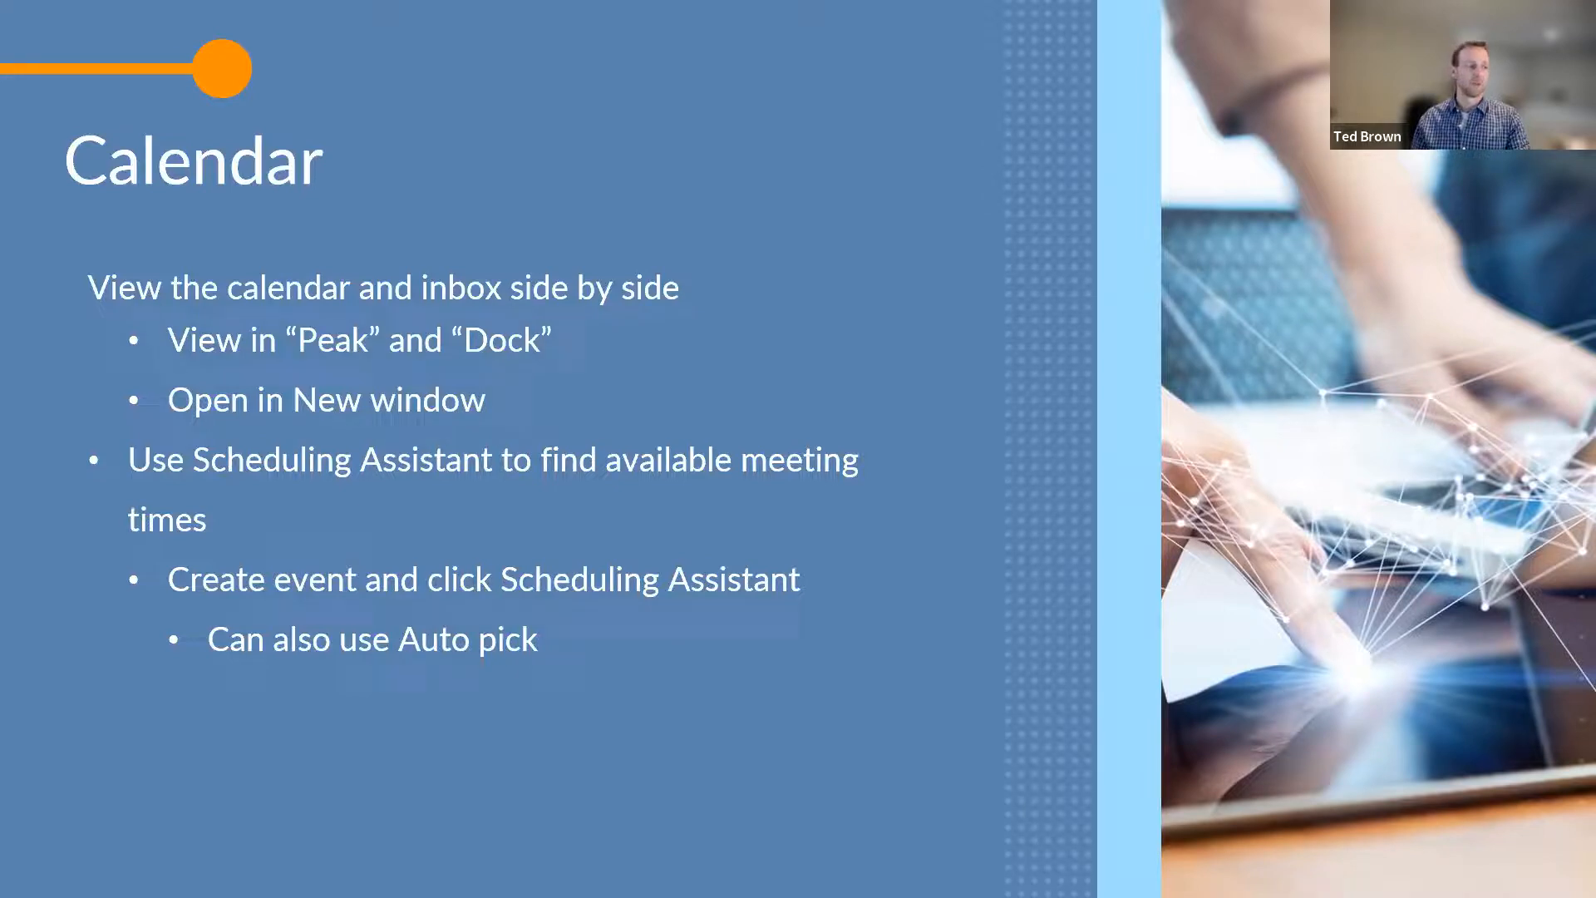
{"action": "key", "text": "alt+Tab"}
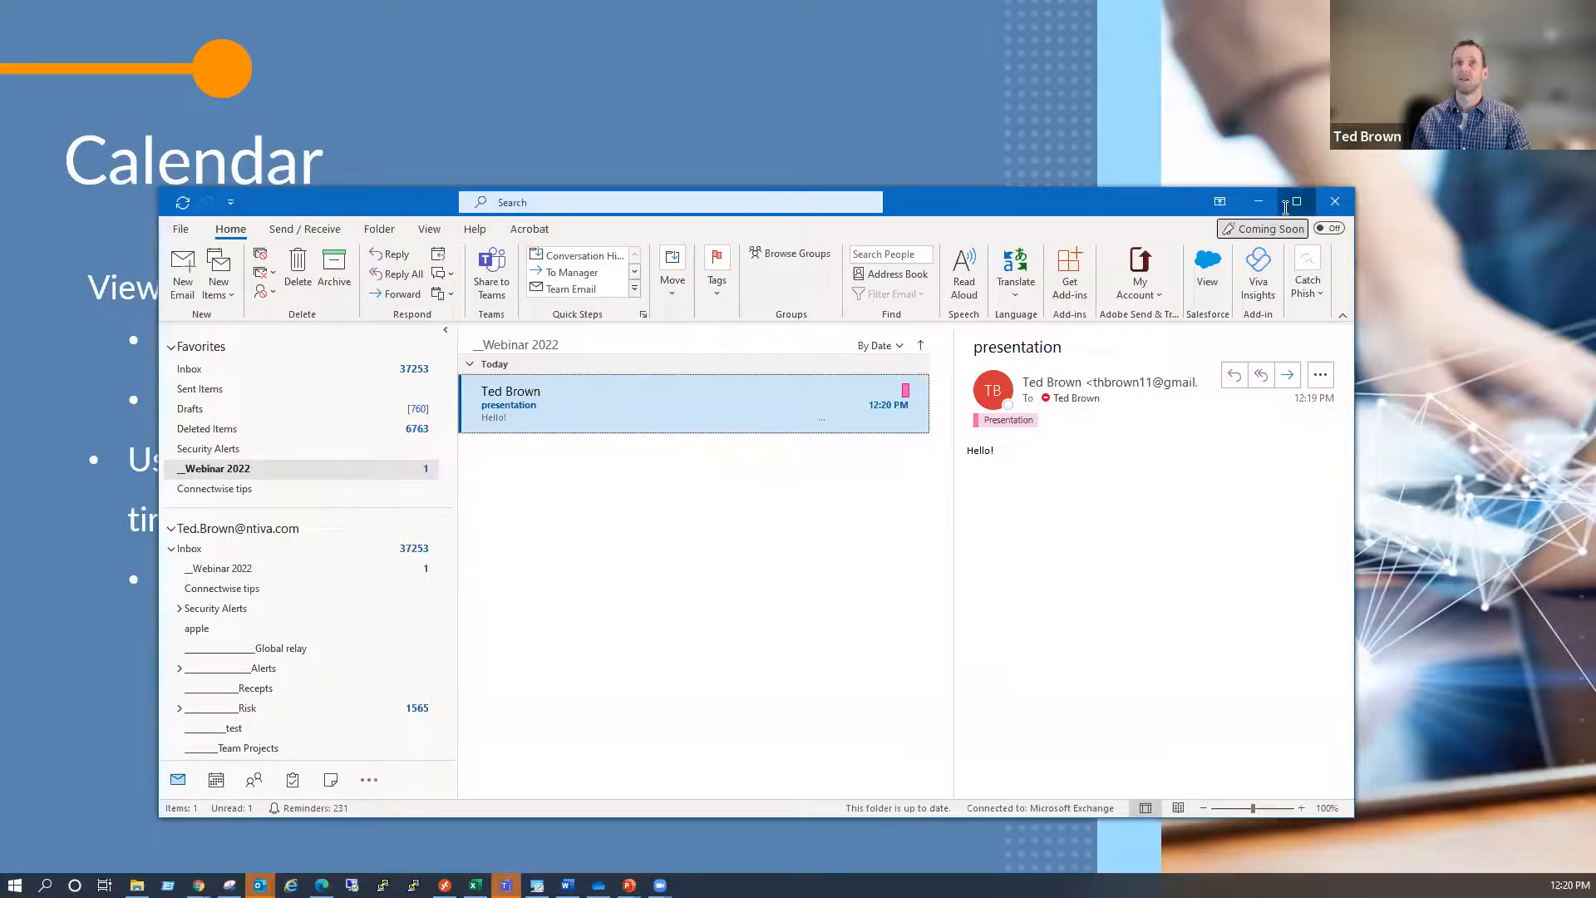
{"action": "left_click", "coordinate": [1293, 205]}
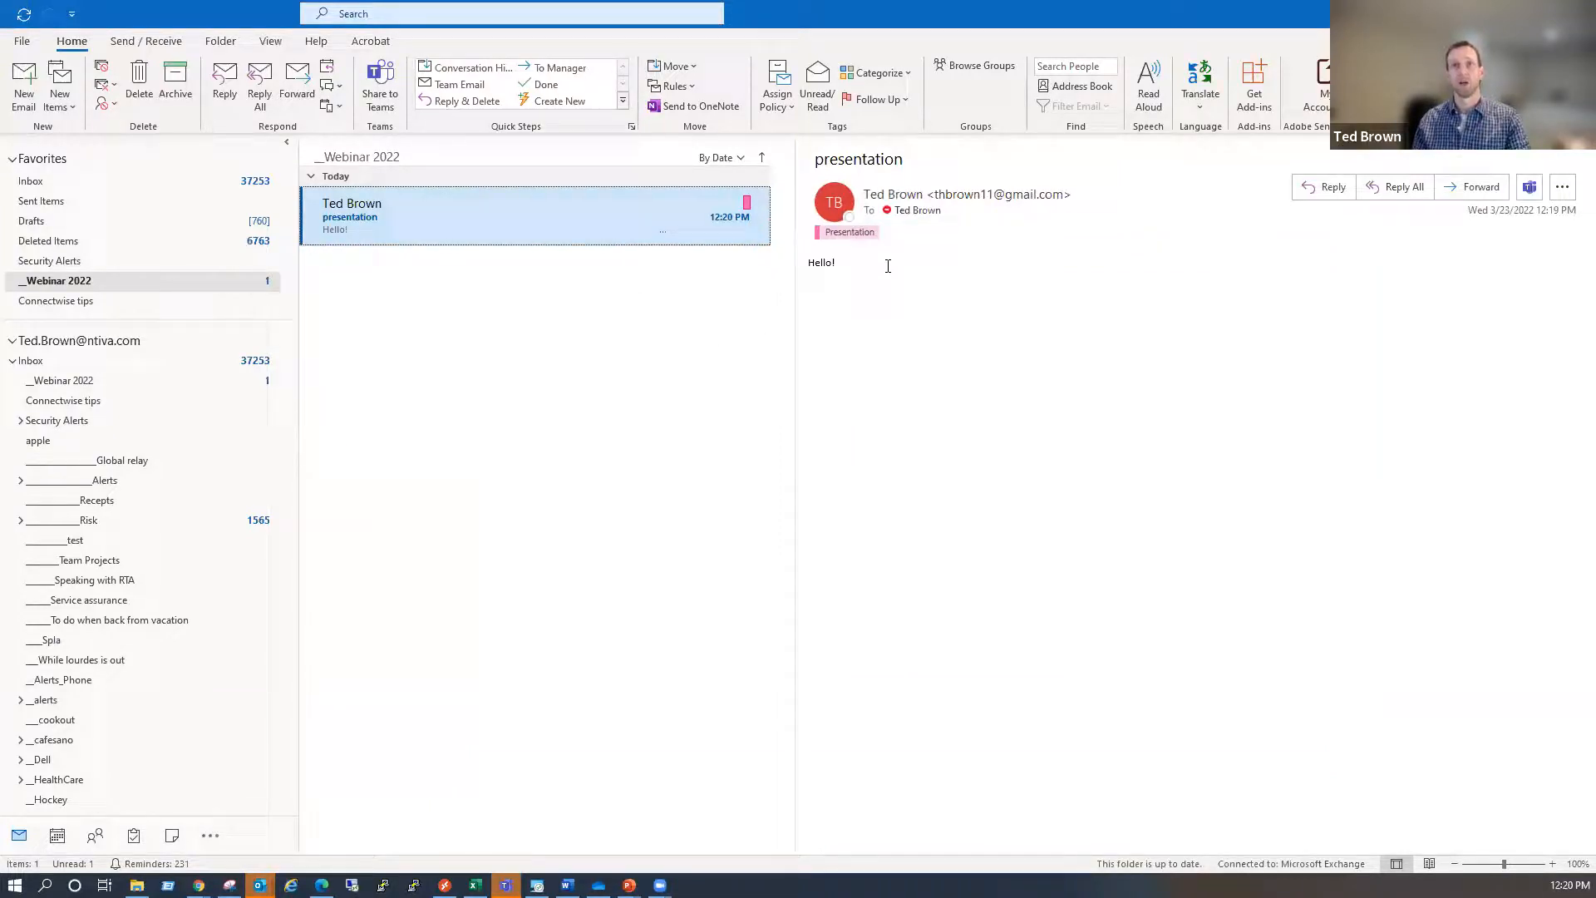
View the weekly calendar, return to mail, and look through the appointments in the calendar peek
{"action": "left_click", "coordinate": [47, 842]}
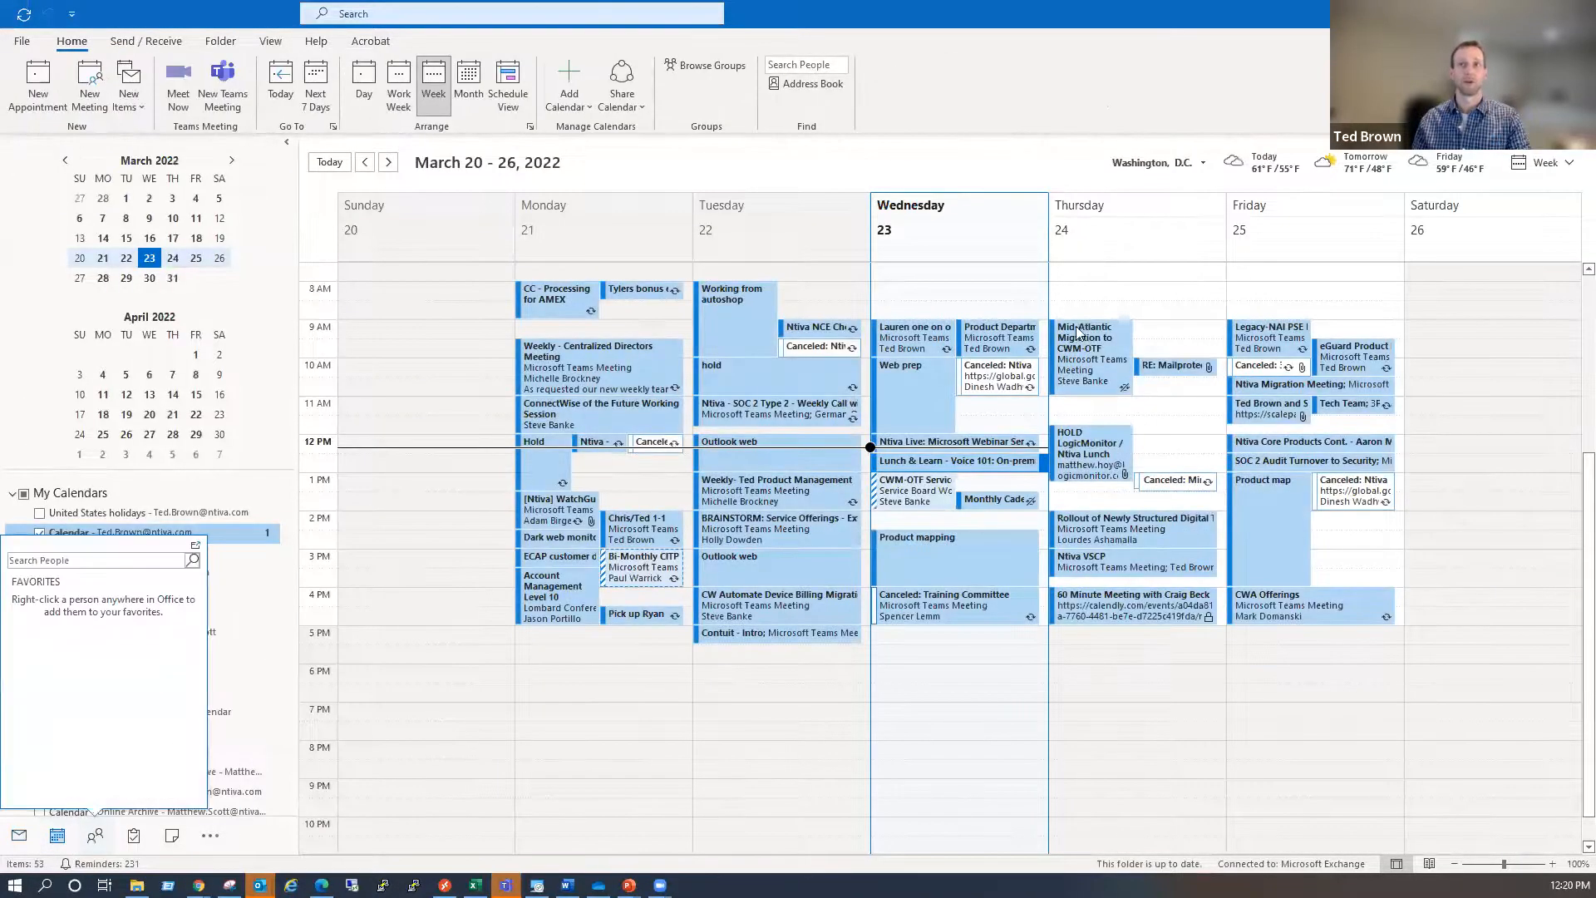
{"action": "left_click", "coordinate": [11, 841]}
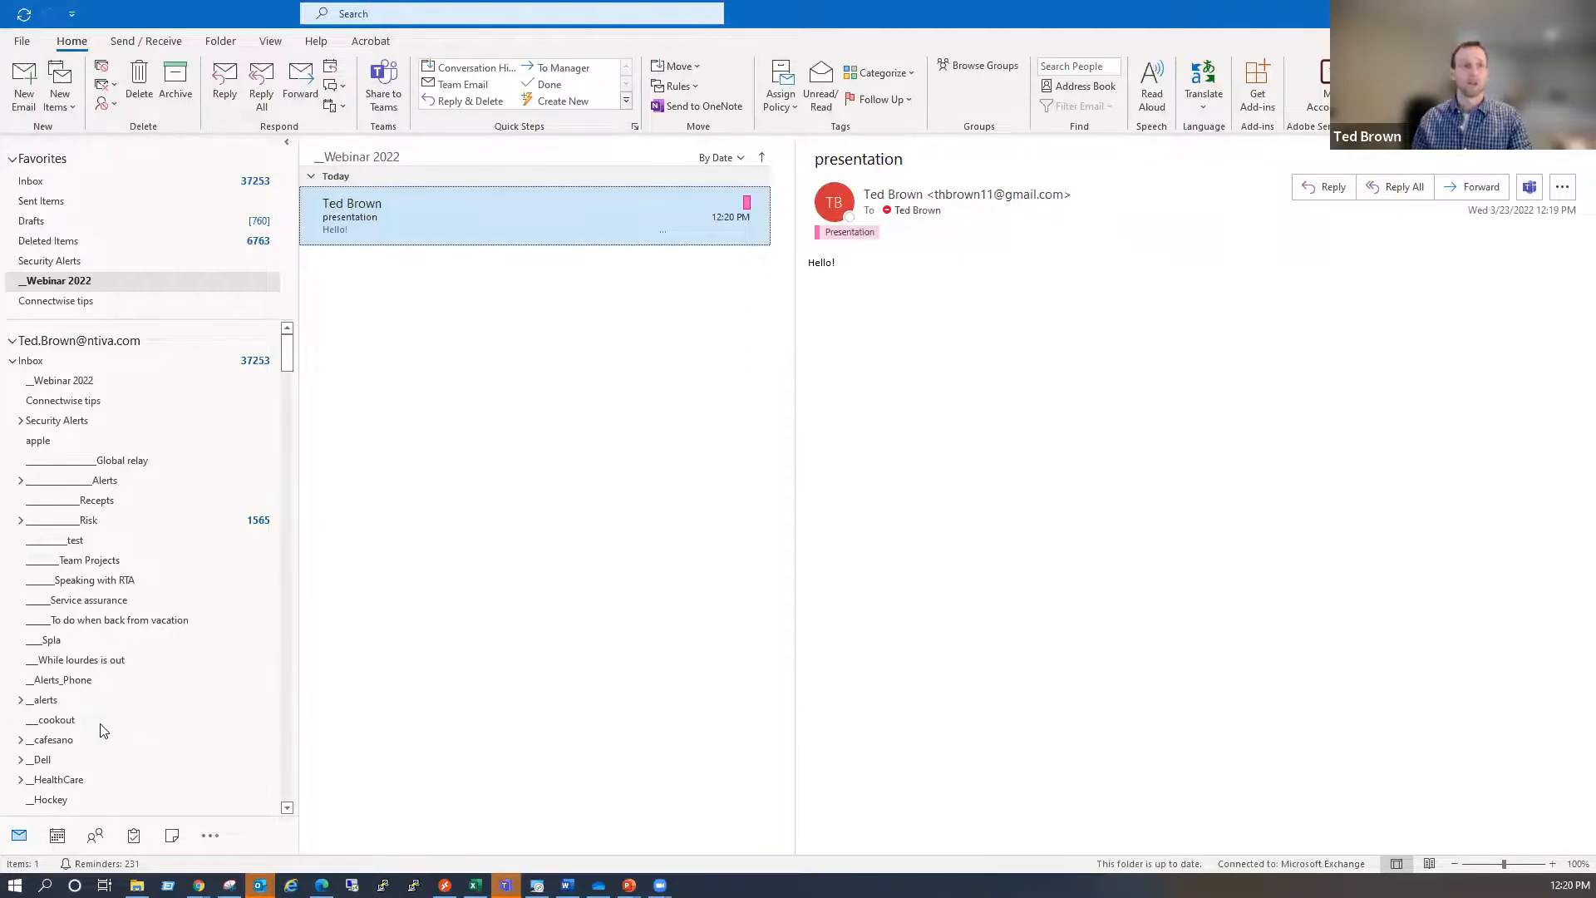
{"action": "mouse_move", "coordinate": [54, 844]}
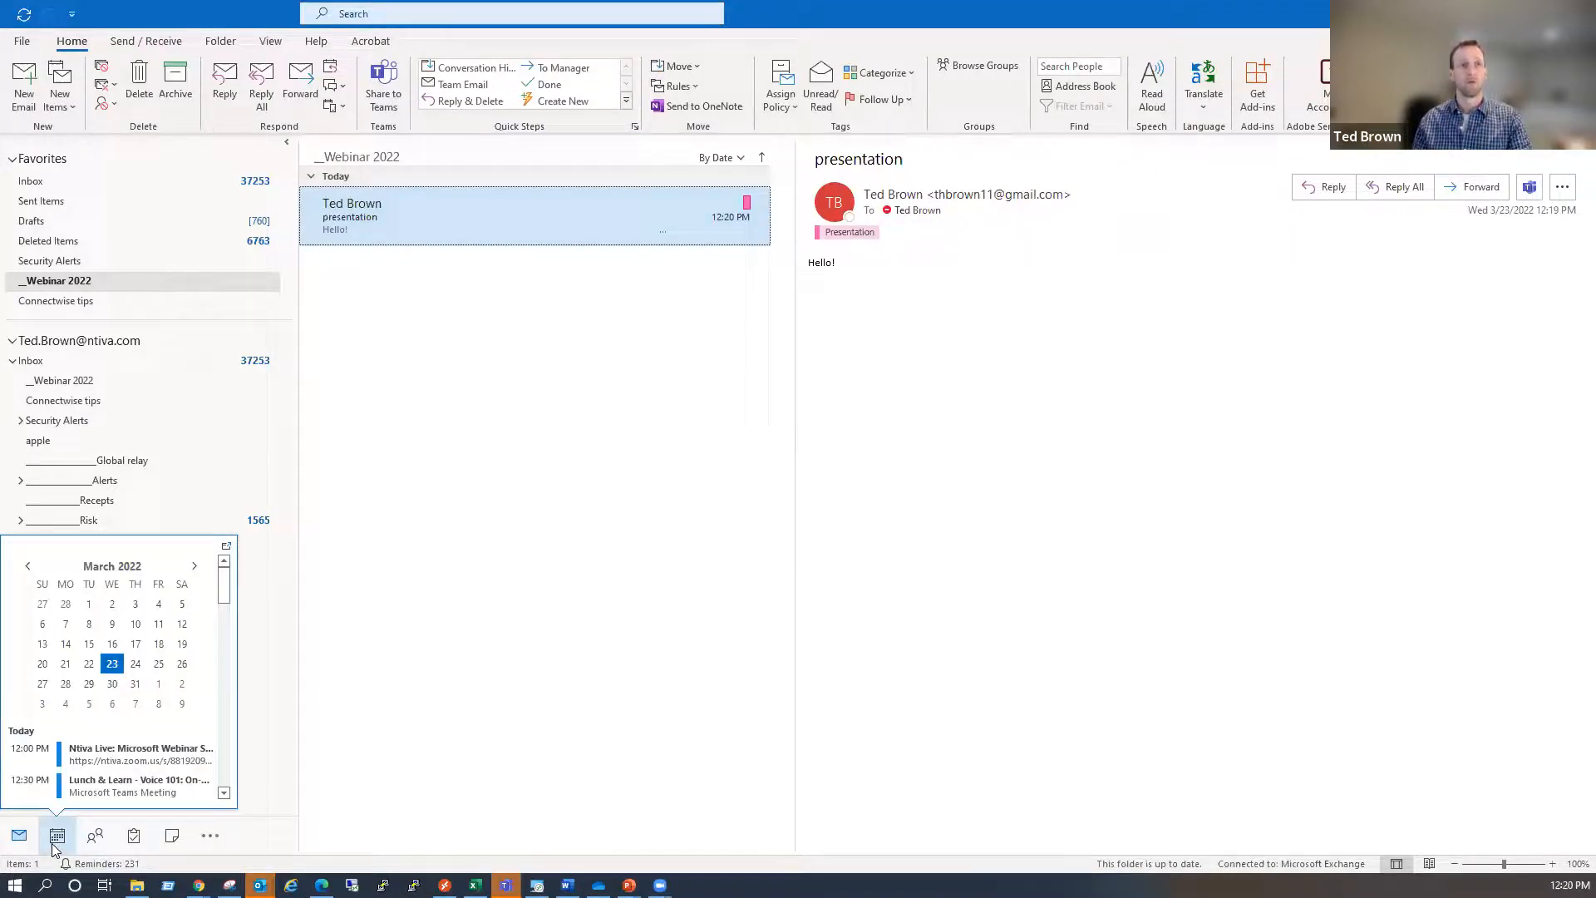
{"action": "mouse_move", "coordinate": [226, 586]}
{"action": "left_mouse_down"}
{"action": "mouse_move", "coordinate": [233, 656]}
{"action": "mouse_move", "coordinate": [234, 587]}
{"action": "left_mouse_up"}
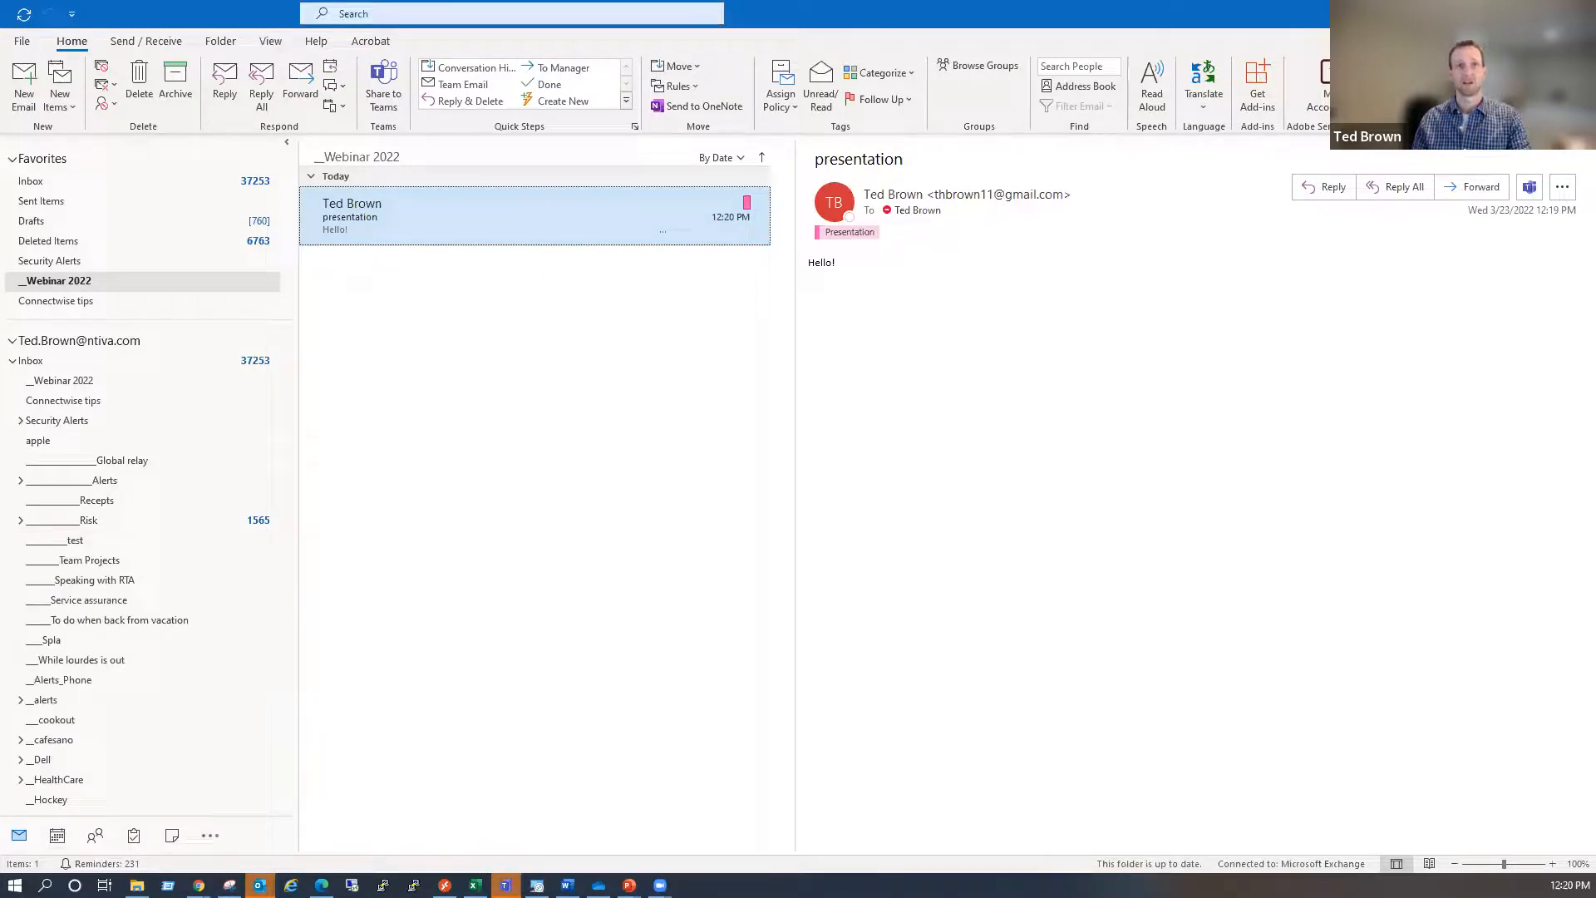
Dock the calendar peek beside the message in the mail view, and remove the docked calendar again
{"action": "right_click", "coordinate": [61, 837]}
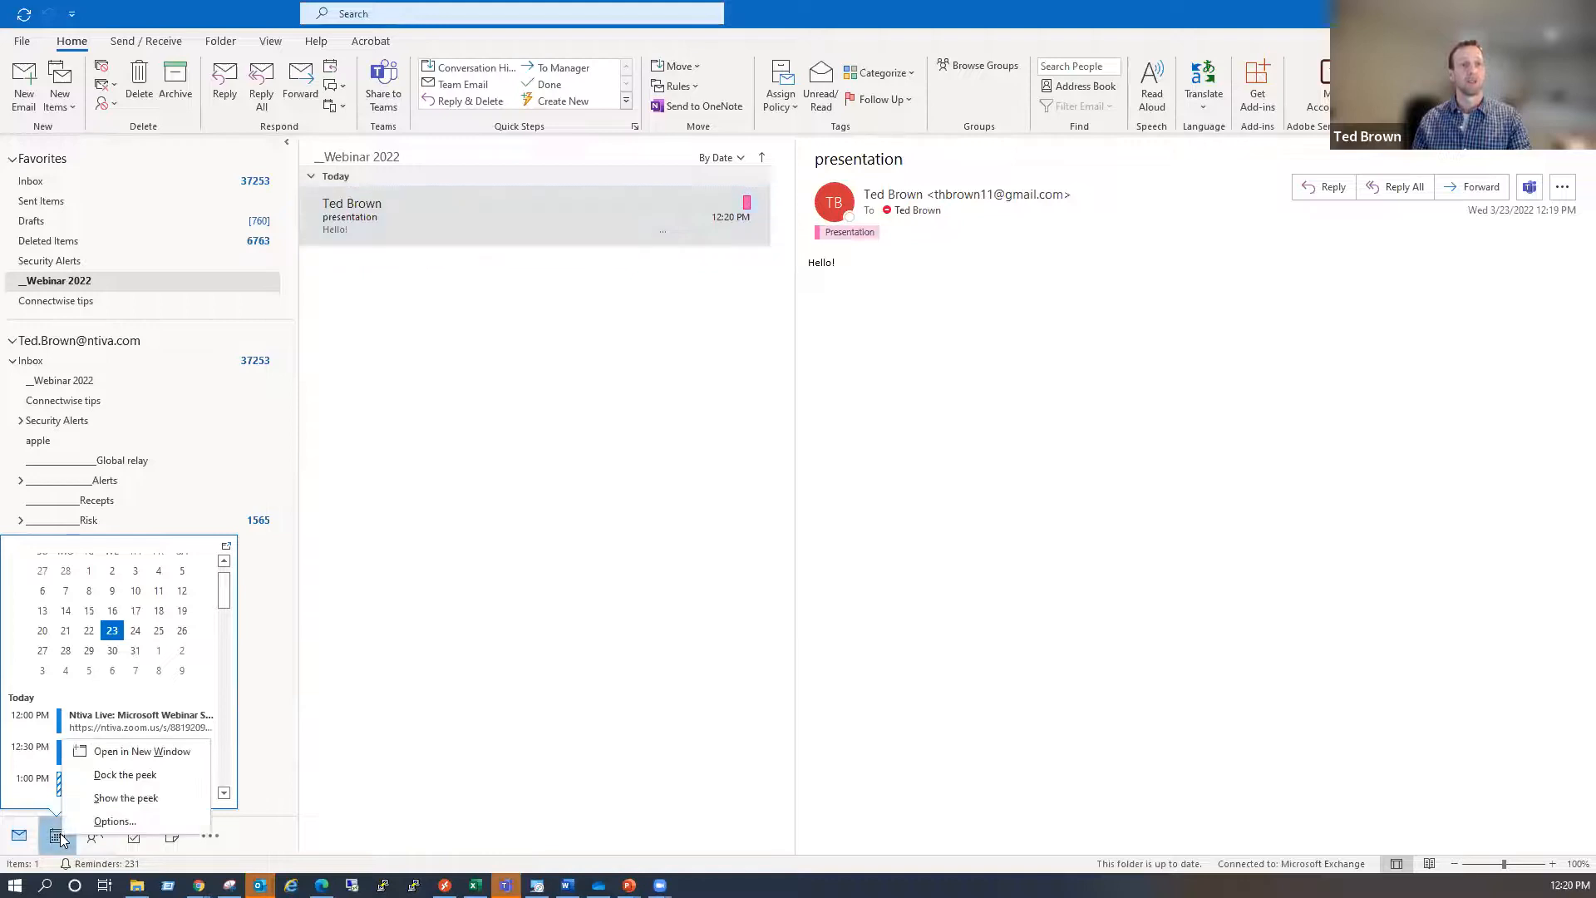
{"action": "left_click", "coordinate": [123, 775]}
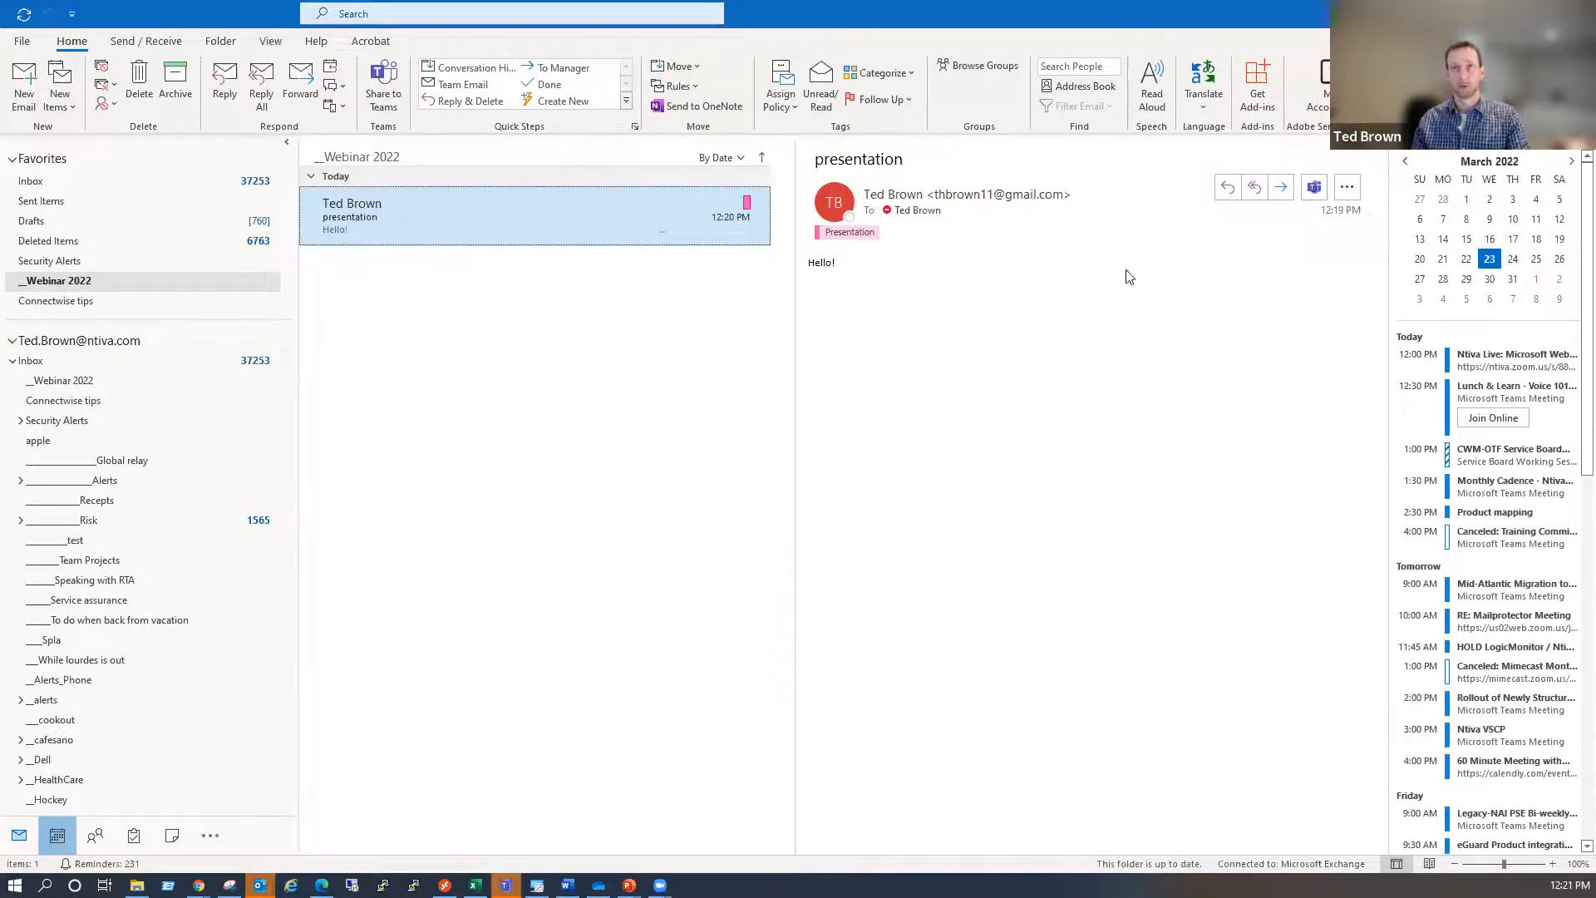
{"action": "left_click", "coordinate": [1572, 154]}
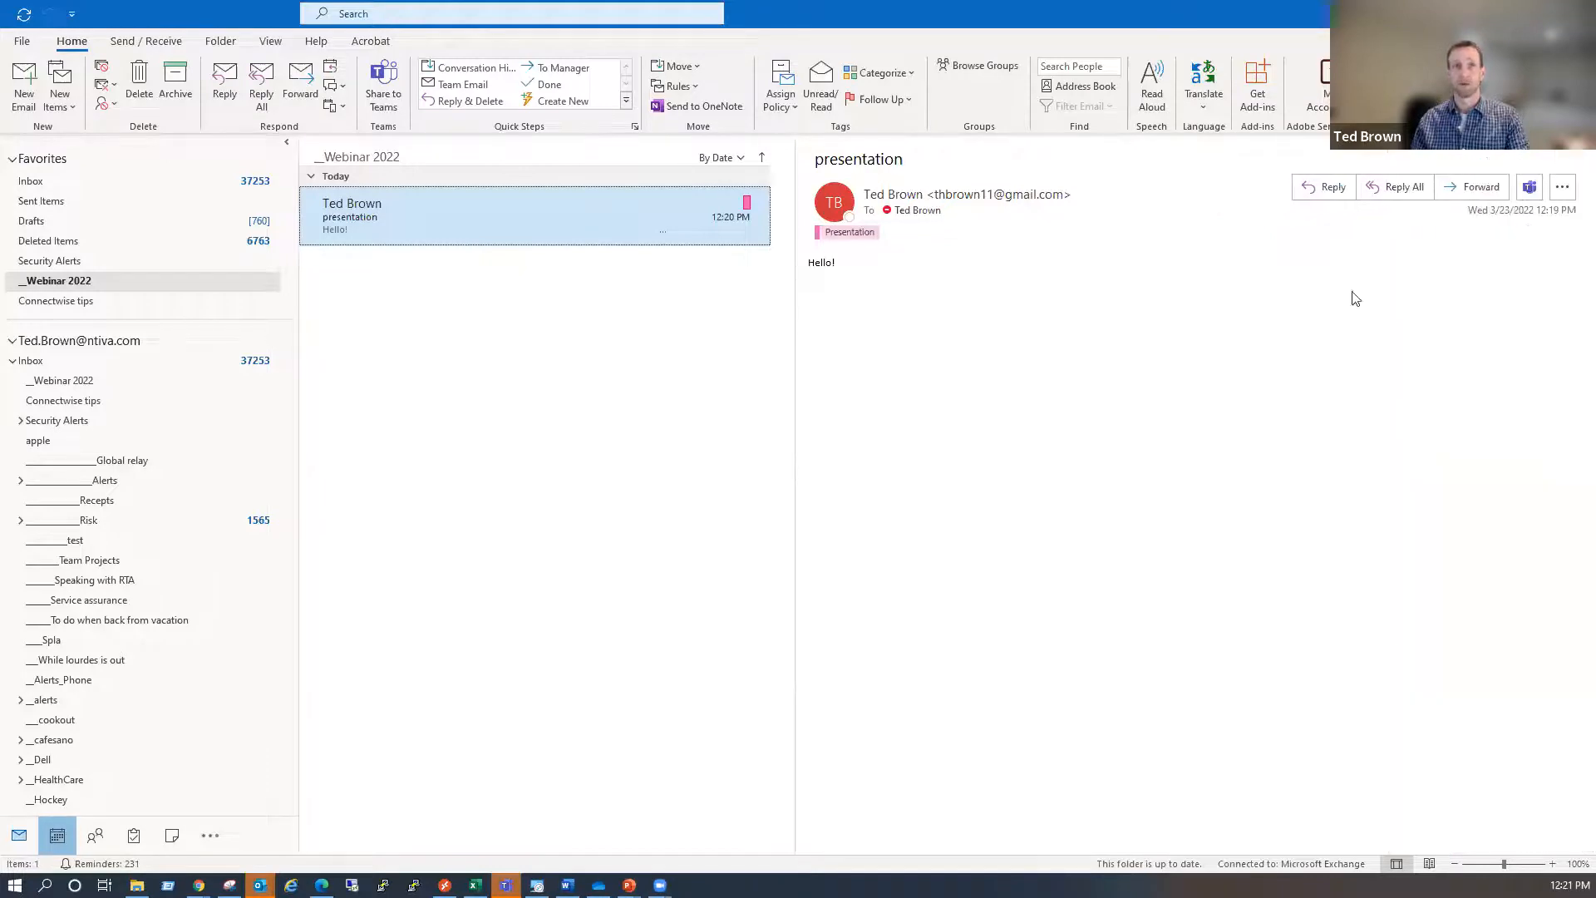
Open the calendar in a new window and arrange it side by side with the __Webinar 2022 mail window
{"action": "right_click", "coordinate": [61, 843]}
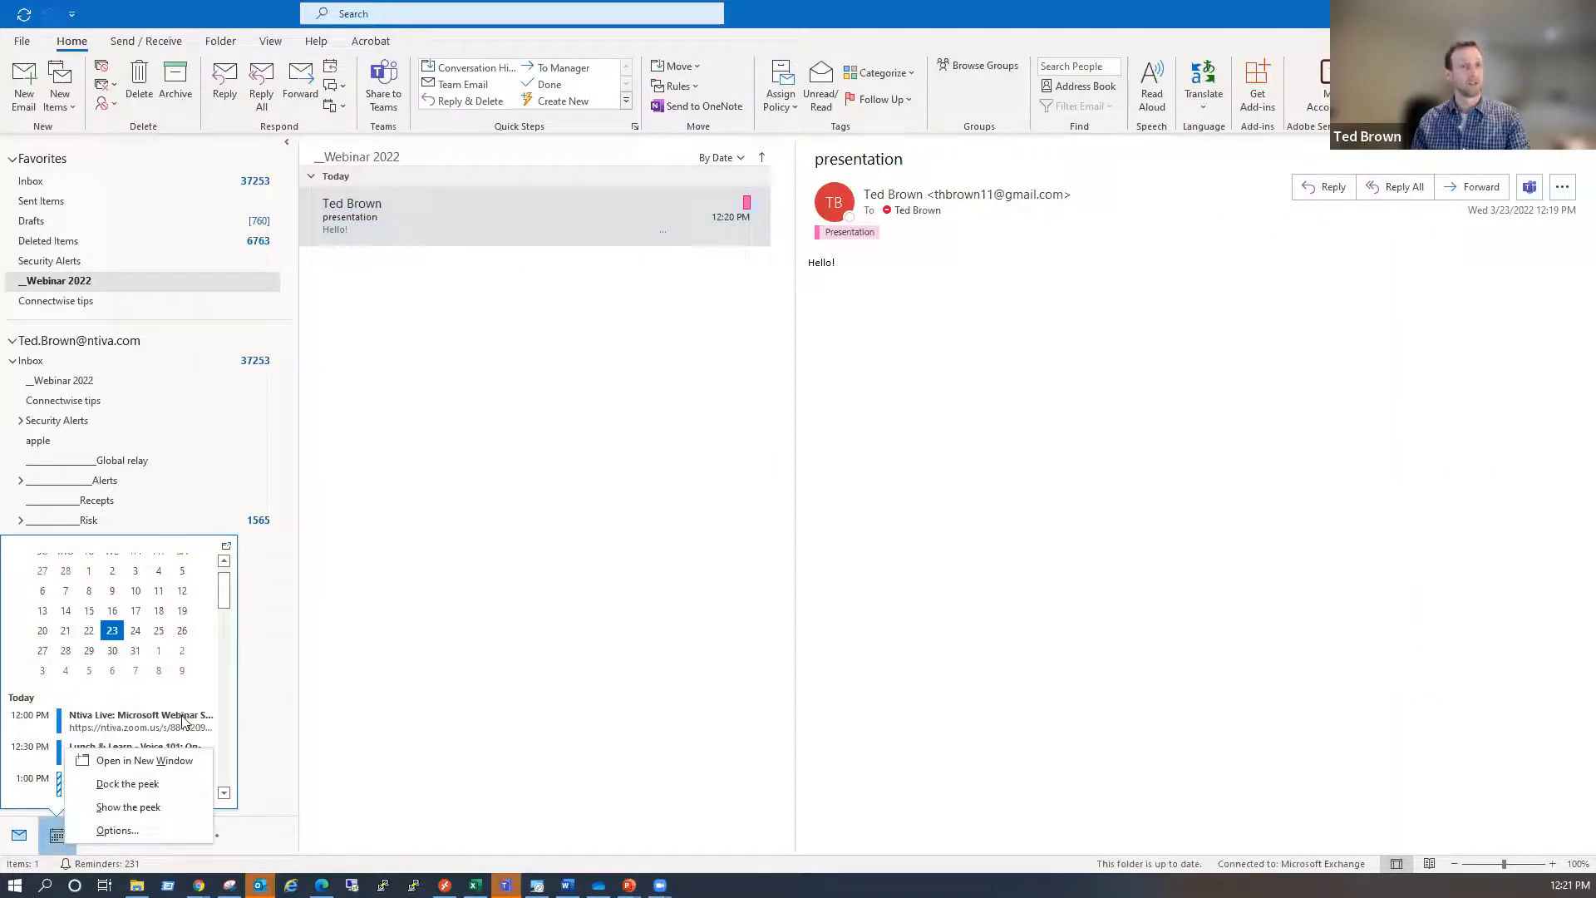
{"action": "left_click", "coordinate": [147, 761]}
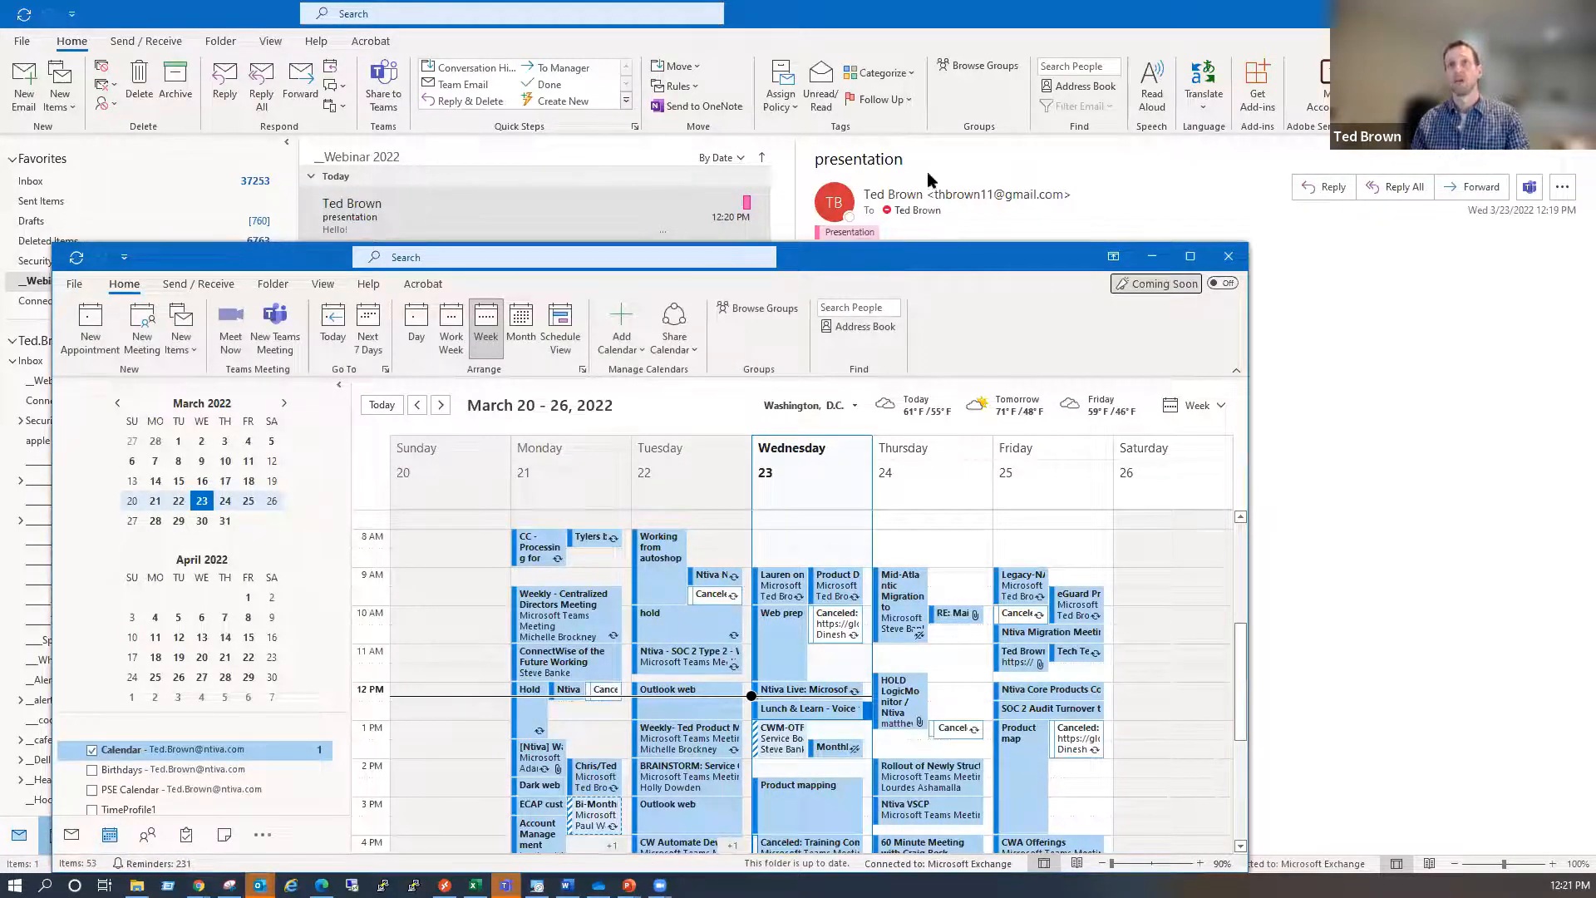
{"action": "left_click_drag", "start_coordinate": [928, 181], "coordinate": [883, 189]}
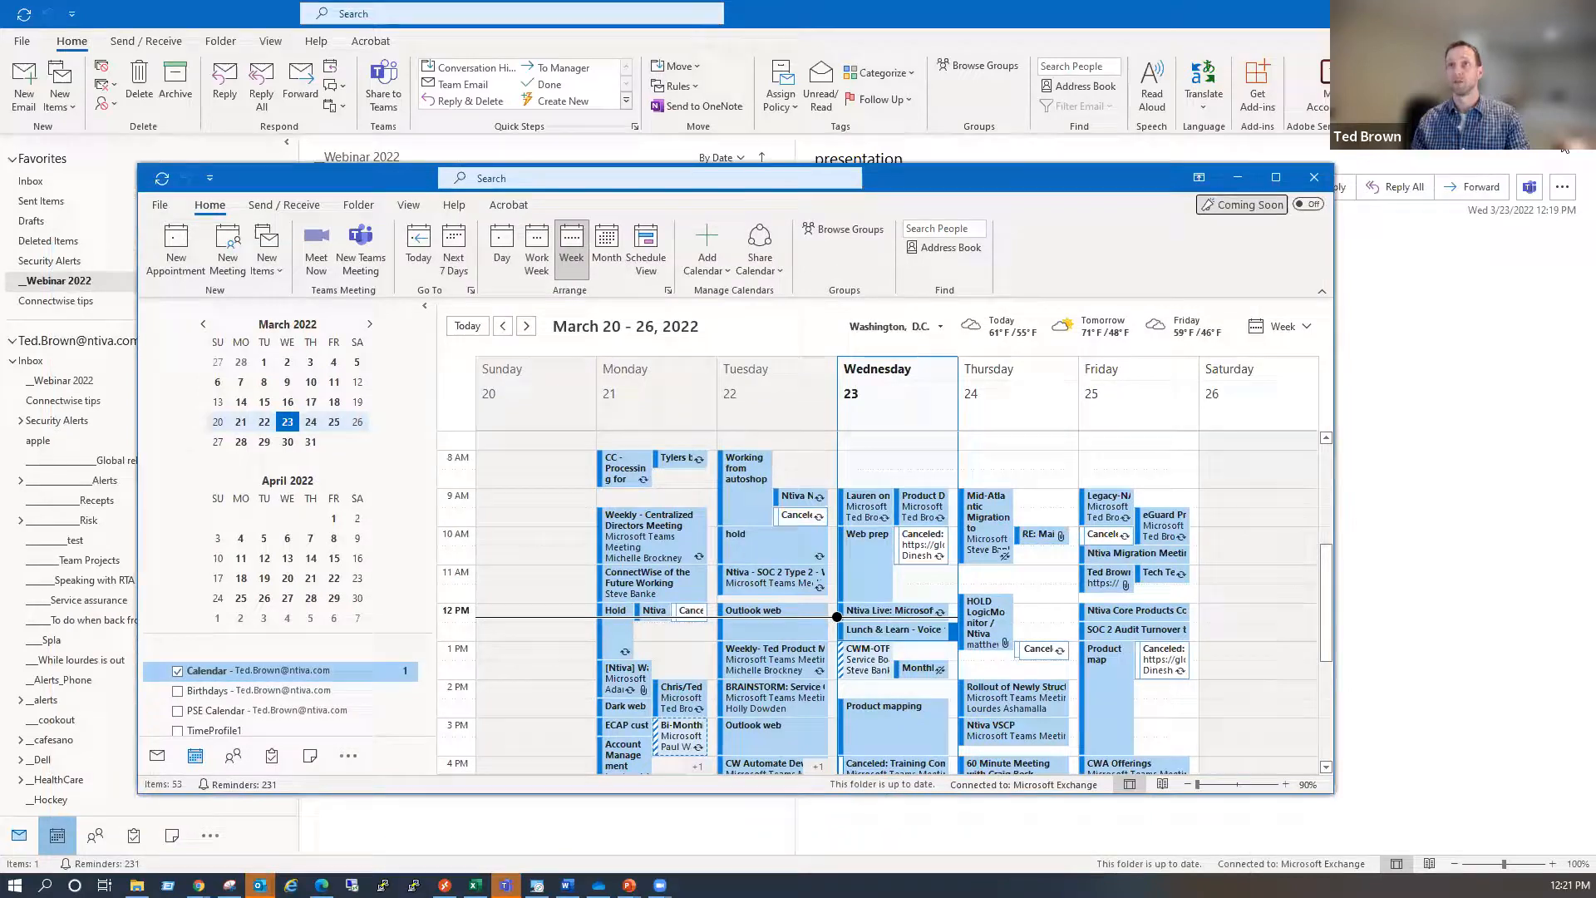
{"action": "key", "text": "super+Right"}
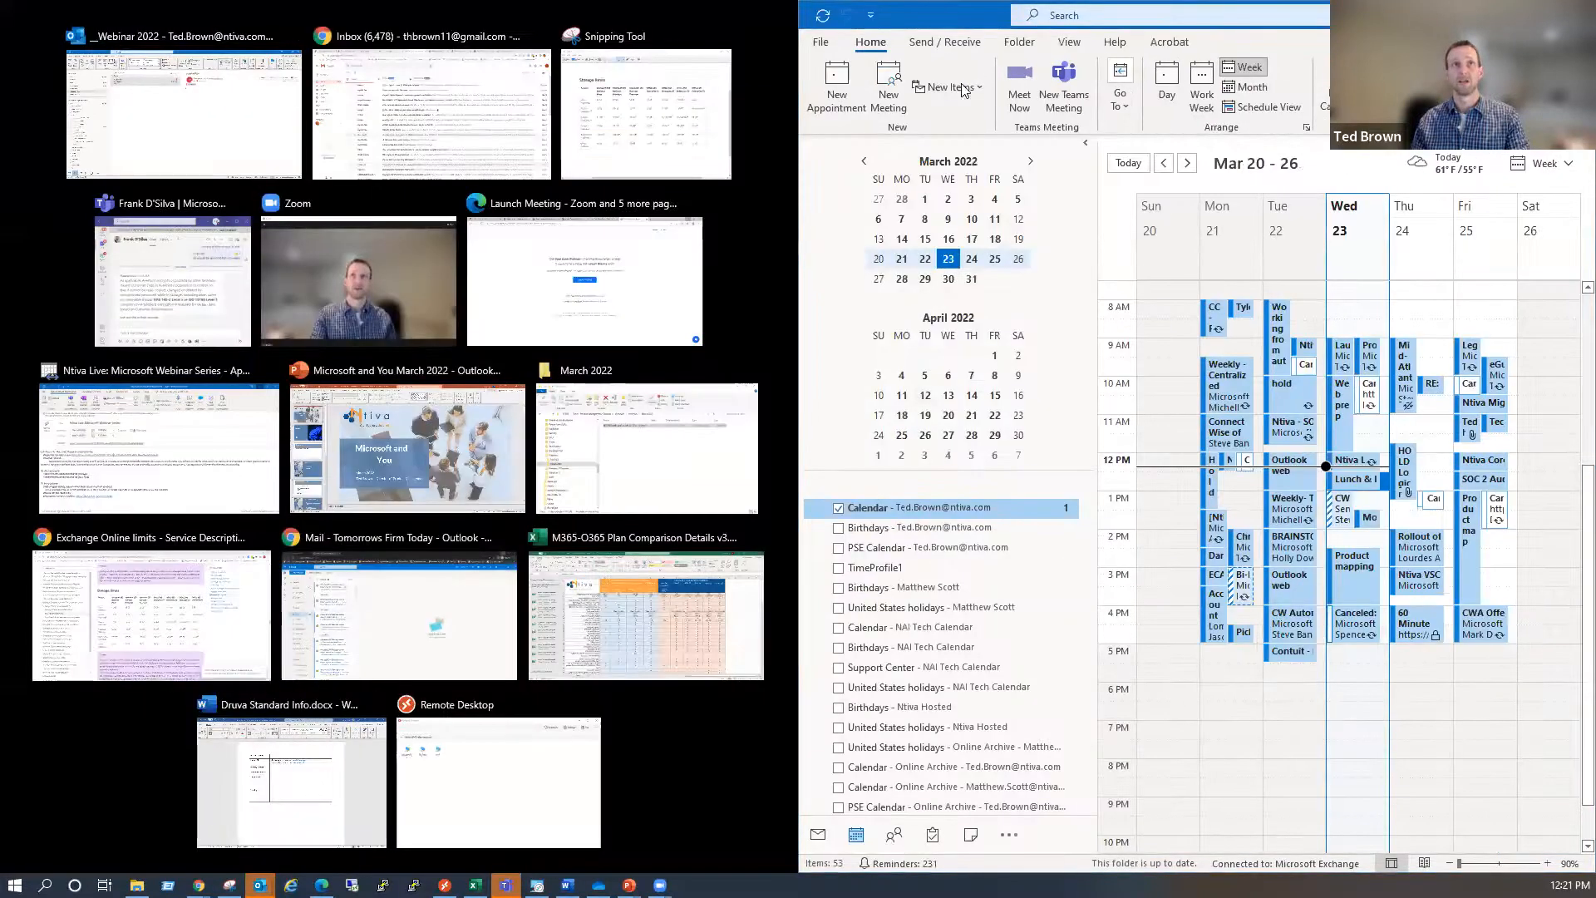
{"action": "left_click", "coordinate": [213, 158]}
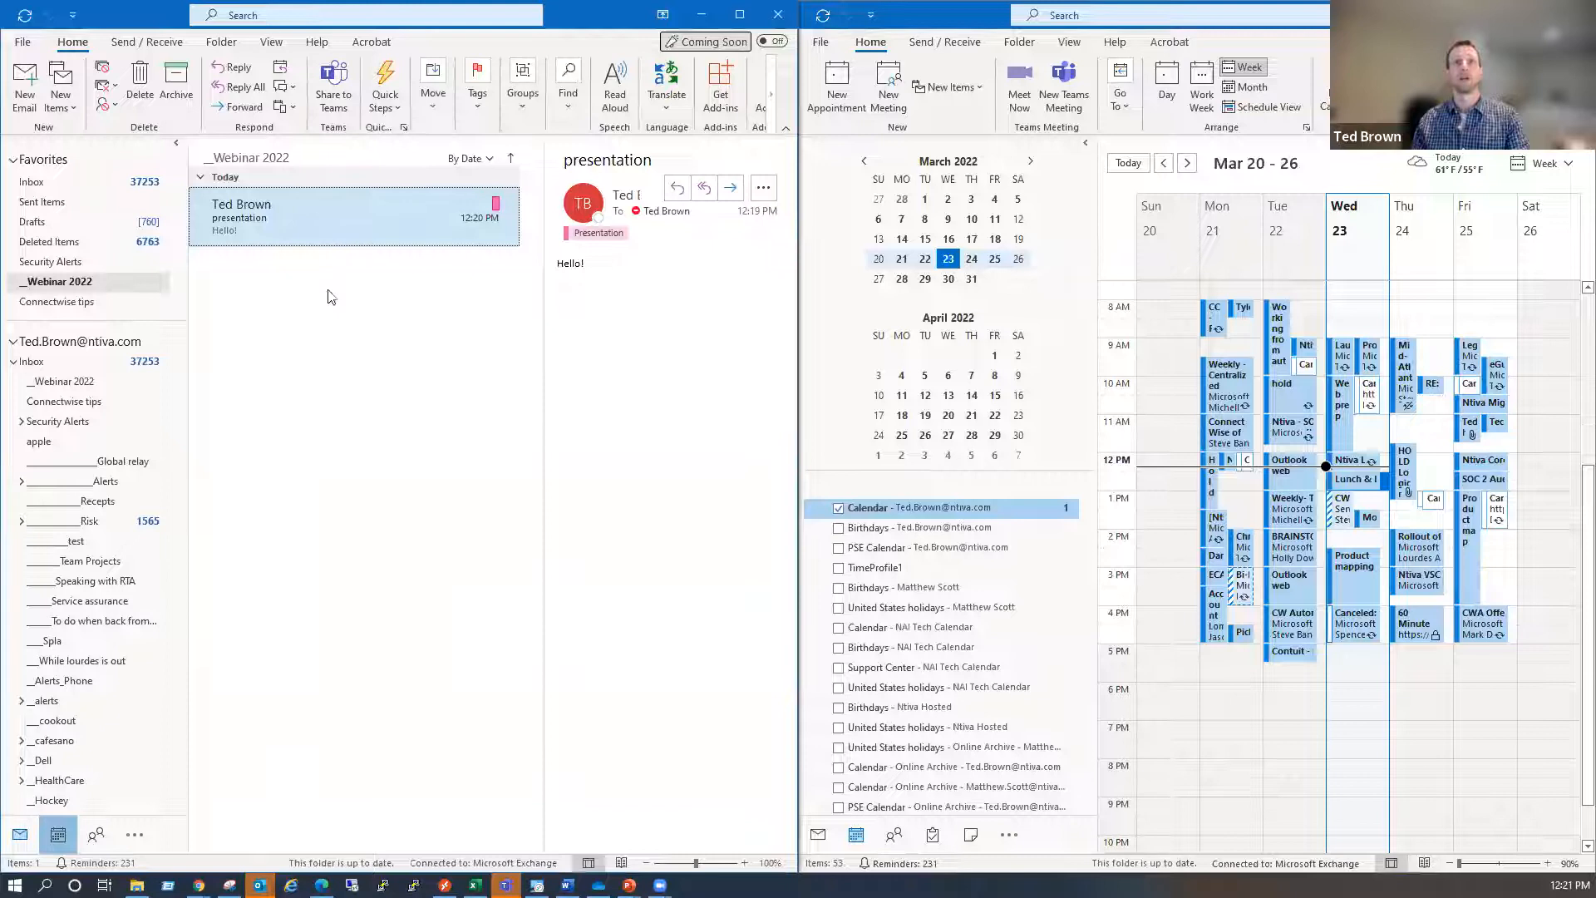
{"action": "scroll", "coordinate": [1374, 528], "scroll_direction": "down", "scroll_amount": 1}
{"action": "scroll", "coordinate": [1328, 550], "scroll_direction": "up", "scroll_amount": 5}
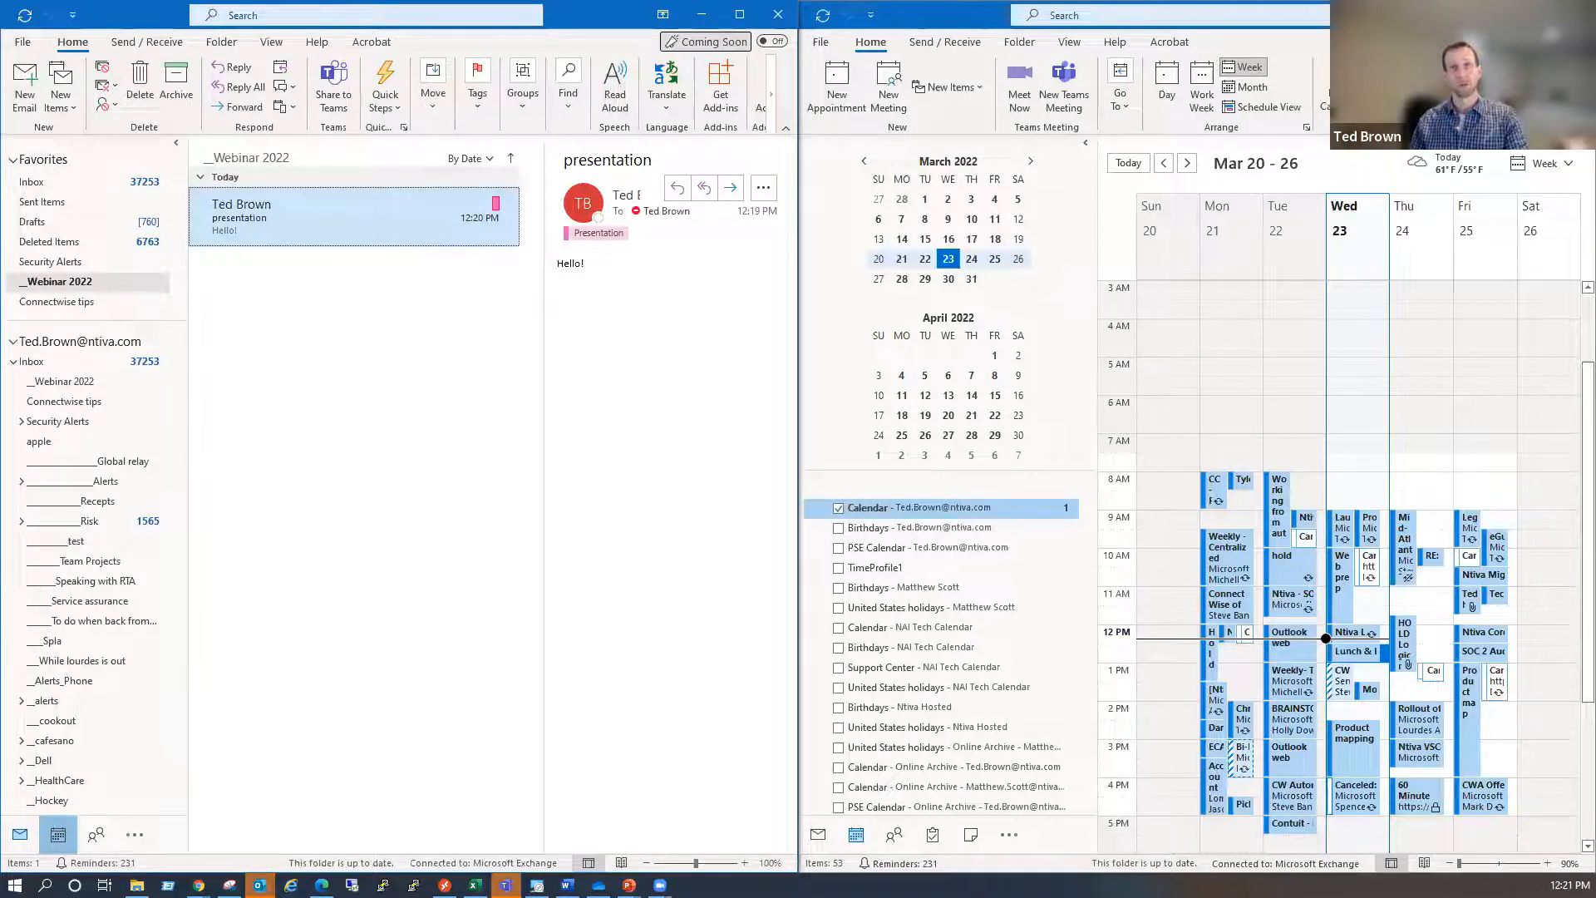
Maximize the calendar window, create a new appointment, and look over other dates in its Scheduling Assistant
{"action": "left_click", "coordinate": [1538, 14]}
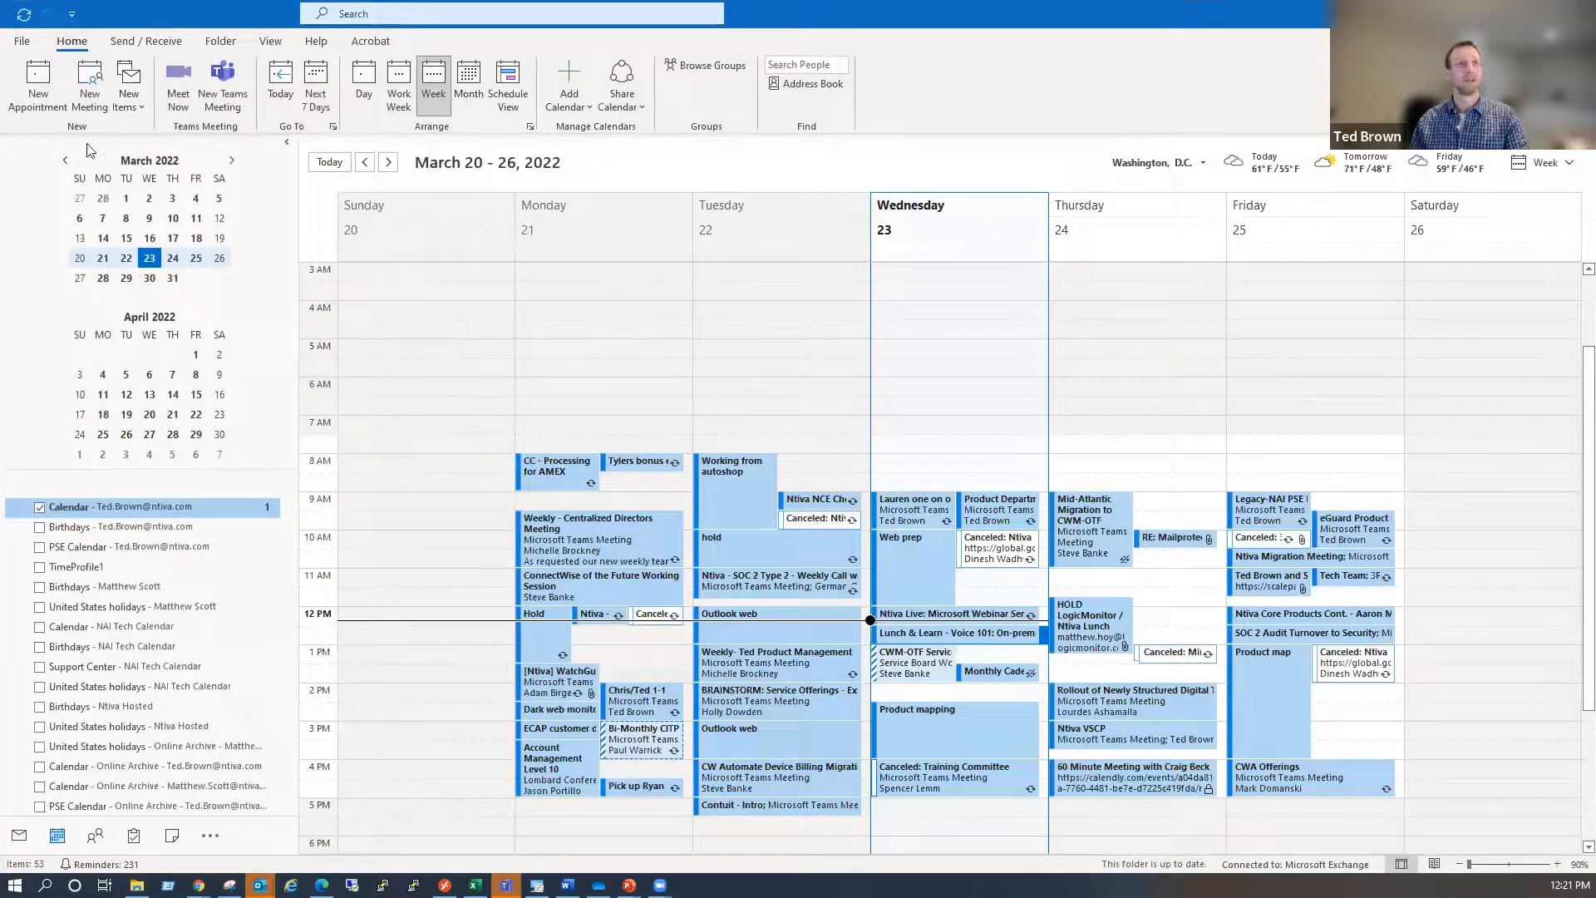
{"action": "left_click", "coordinate": [39, 90]}
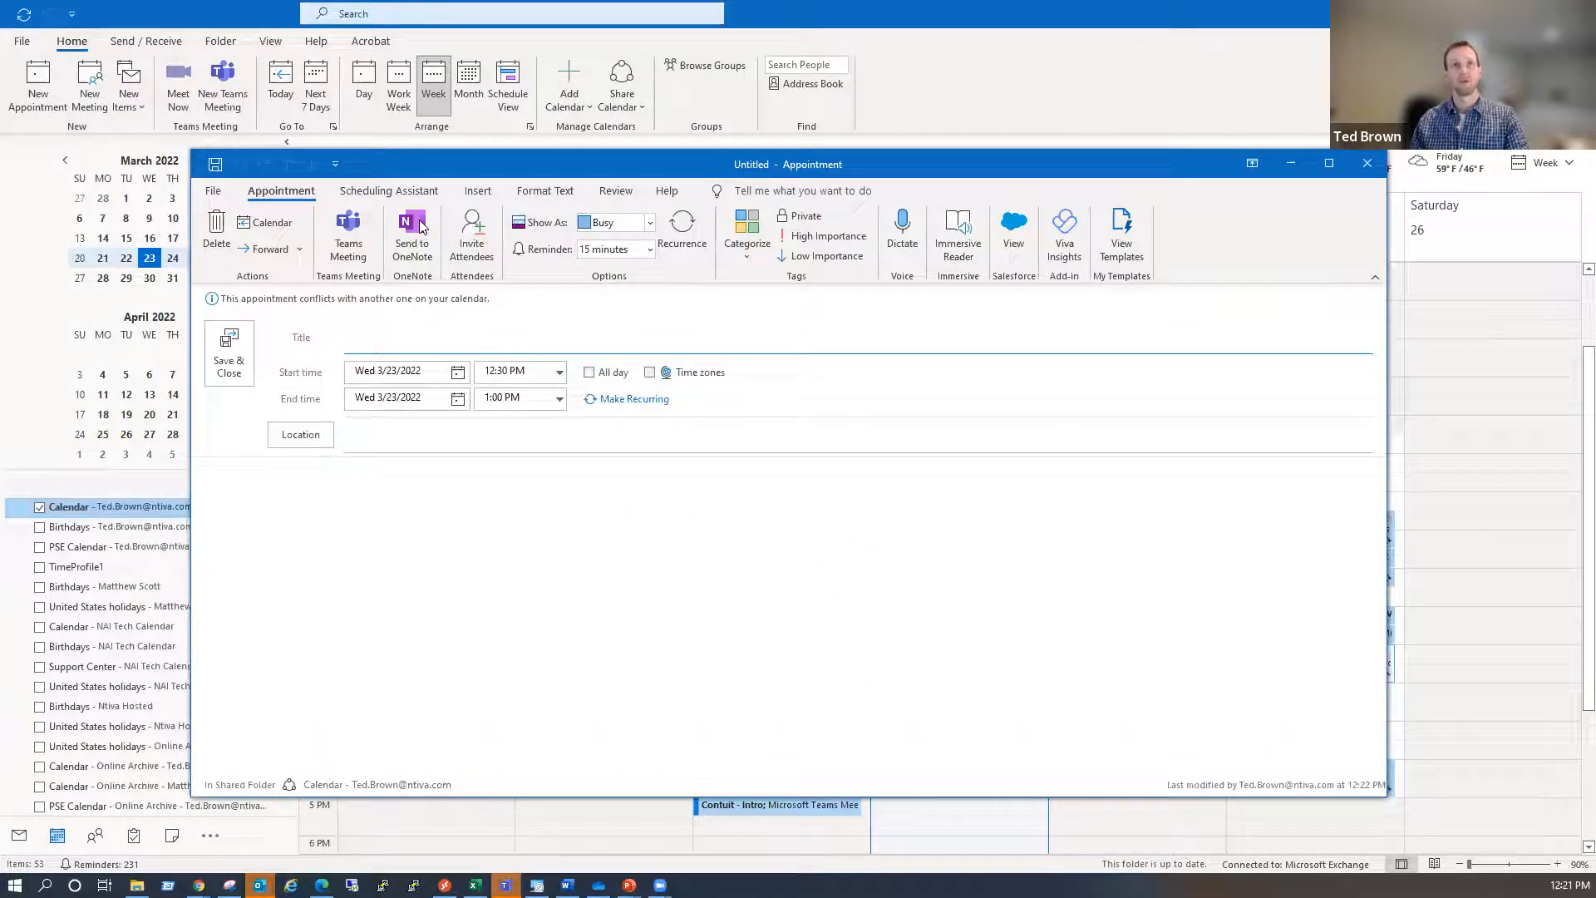
{"action": "left_click", "coordinate": [405, 194]}
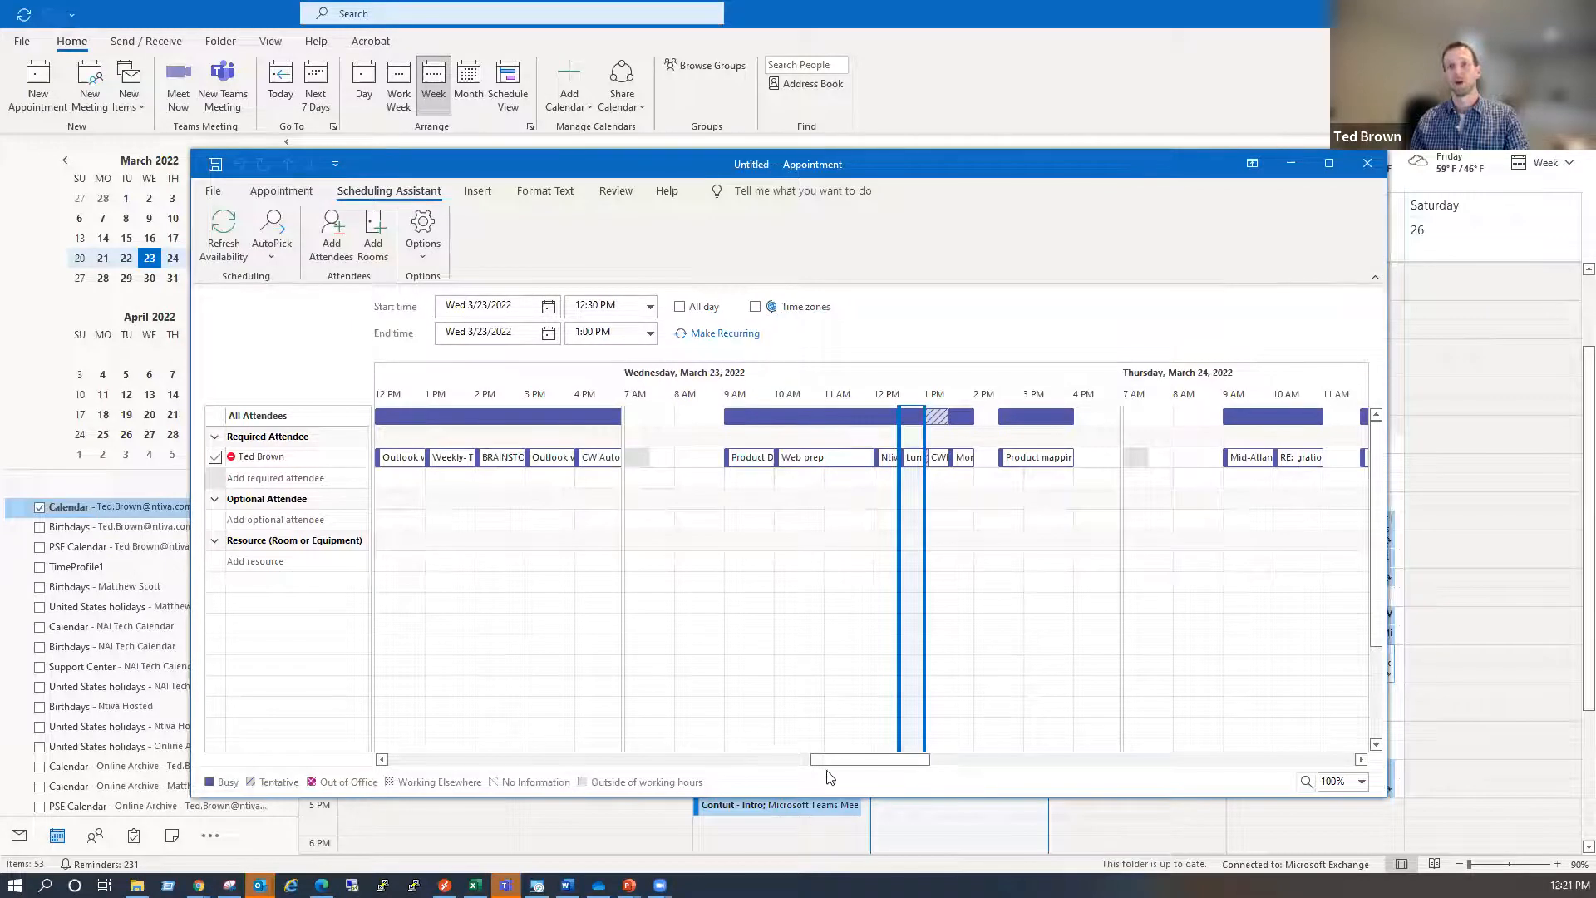
{"action": "scroll", "coordinate": [831, 760], "scroll_direction": "down", "scroll_amount": 4}
{"action": "left_click_drag", "start_coordinate": [854, 775], "coordinate": [651, 771]}
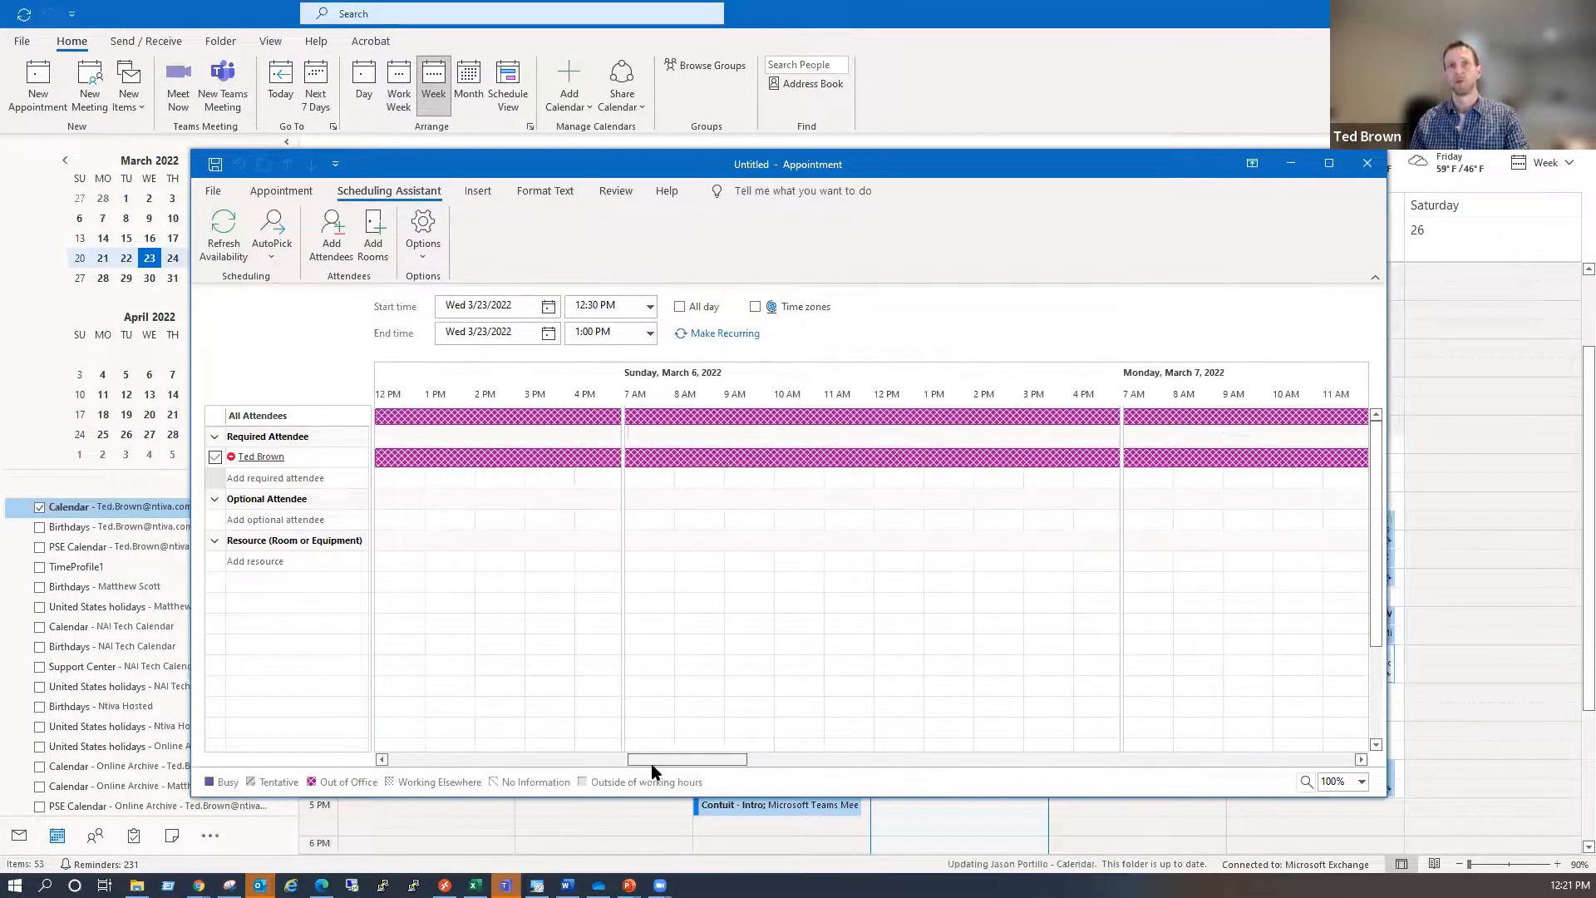
Turn the appointment into a meeting titled test and add two colleagues as required attendees
{"action": "left_click", "coordinate": [298, 192]}
{"action": "left_click", "coordinate": [471, 237]}
{"action": "type", "text": "test"}
{"action": "key", "text": "Tab"}
{"action": "type", "text": "lau"}
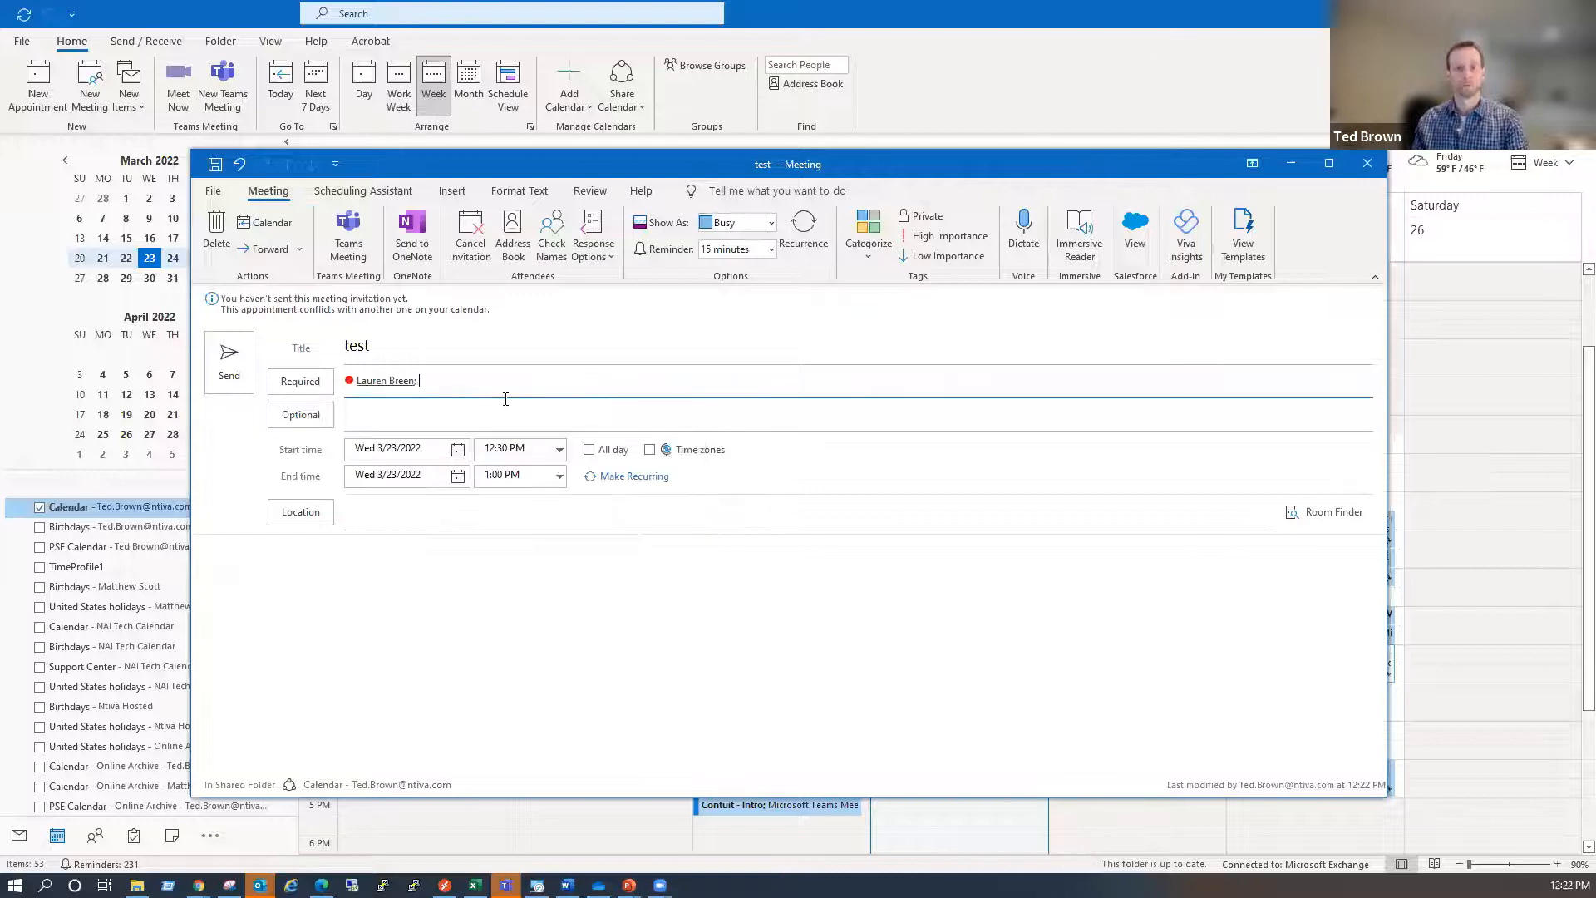
{"action": "type", "text": "joh"}
{"action": "key", "text": "Down"}
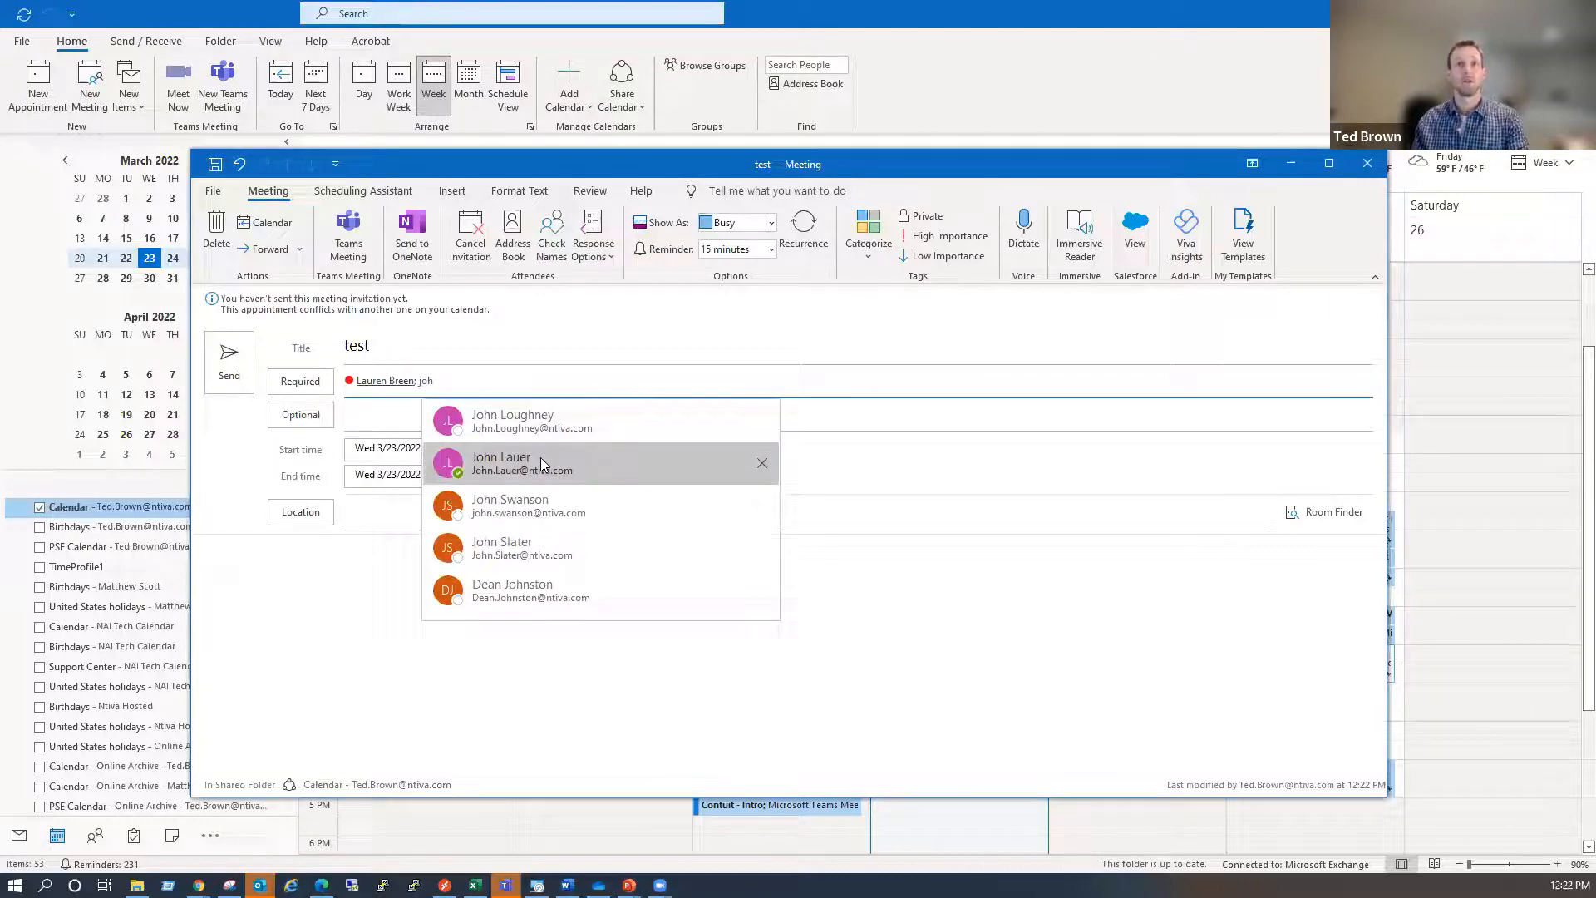
{"action": "key", "text": "Return"}
{"action": "left_click", "coordinate": [534, 540]}
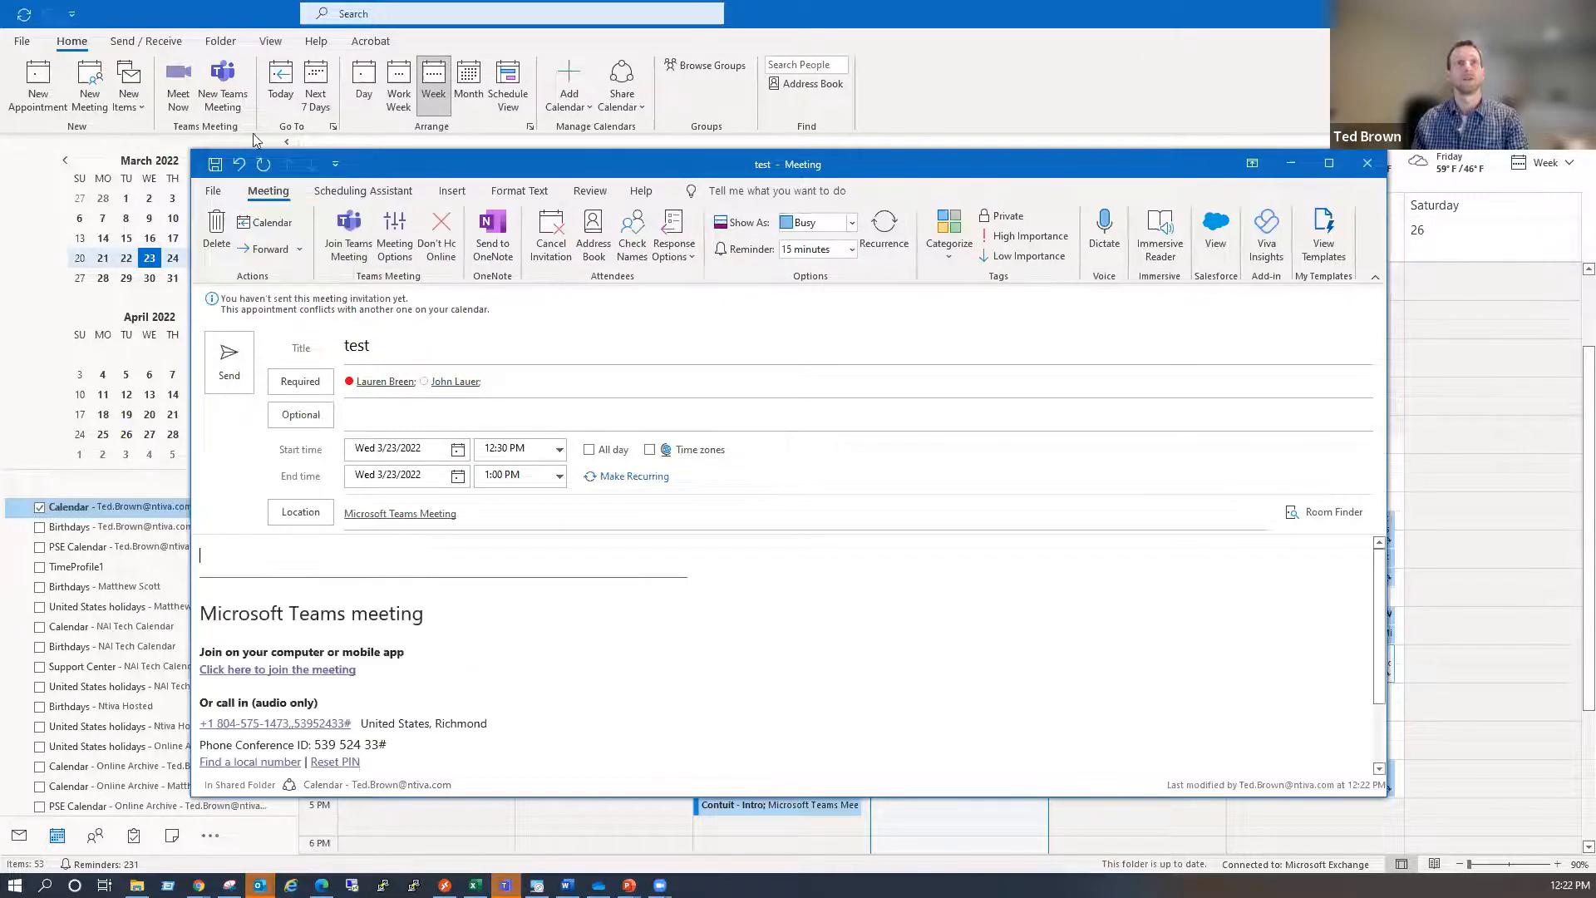
Try to find an earlier time for the test meeting with AutoPick in the Scheduling Assistant
{"action": "left_click", "coordinate": [363, 190]}
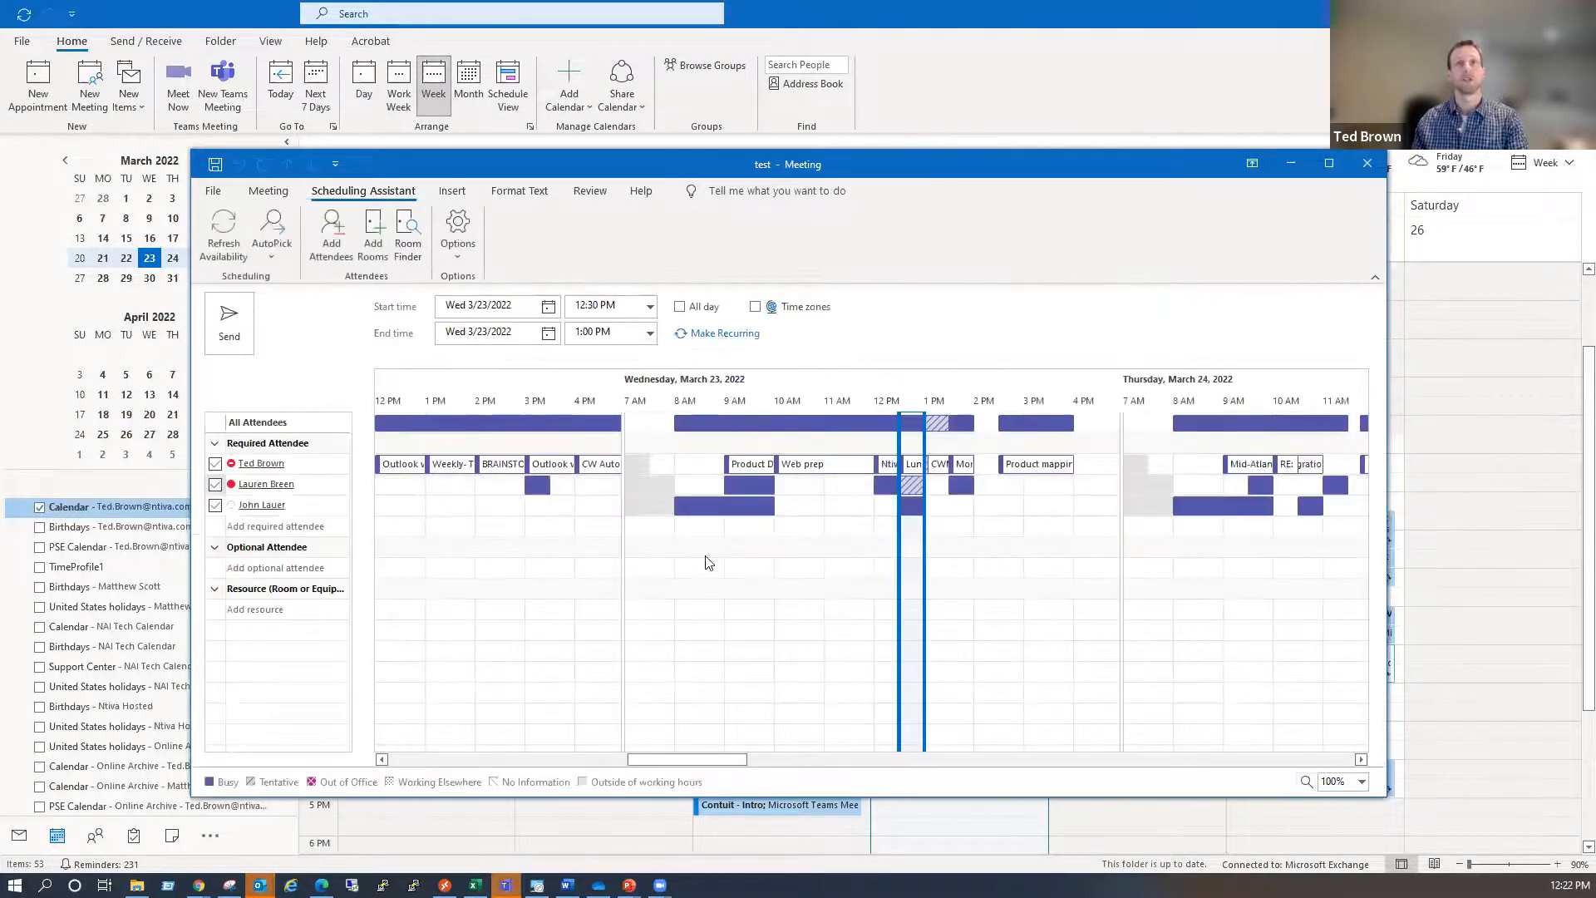
{"action": "left_click", "coordinate": [268, 227]}
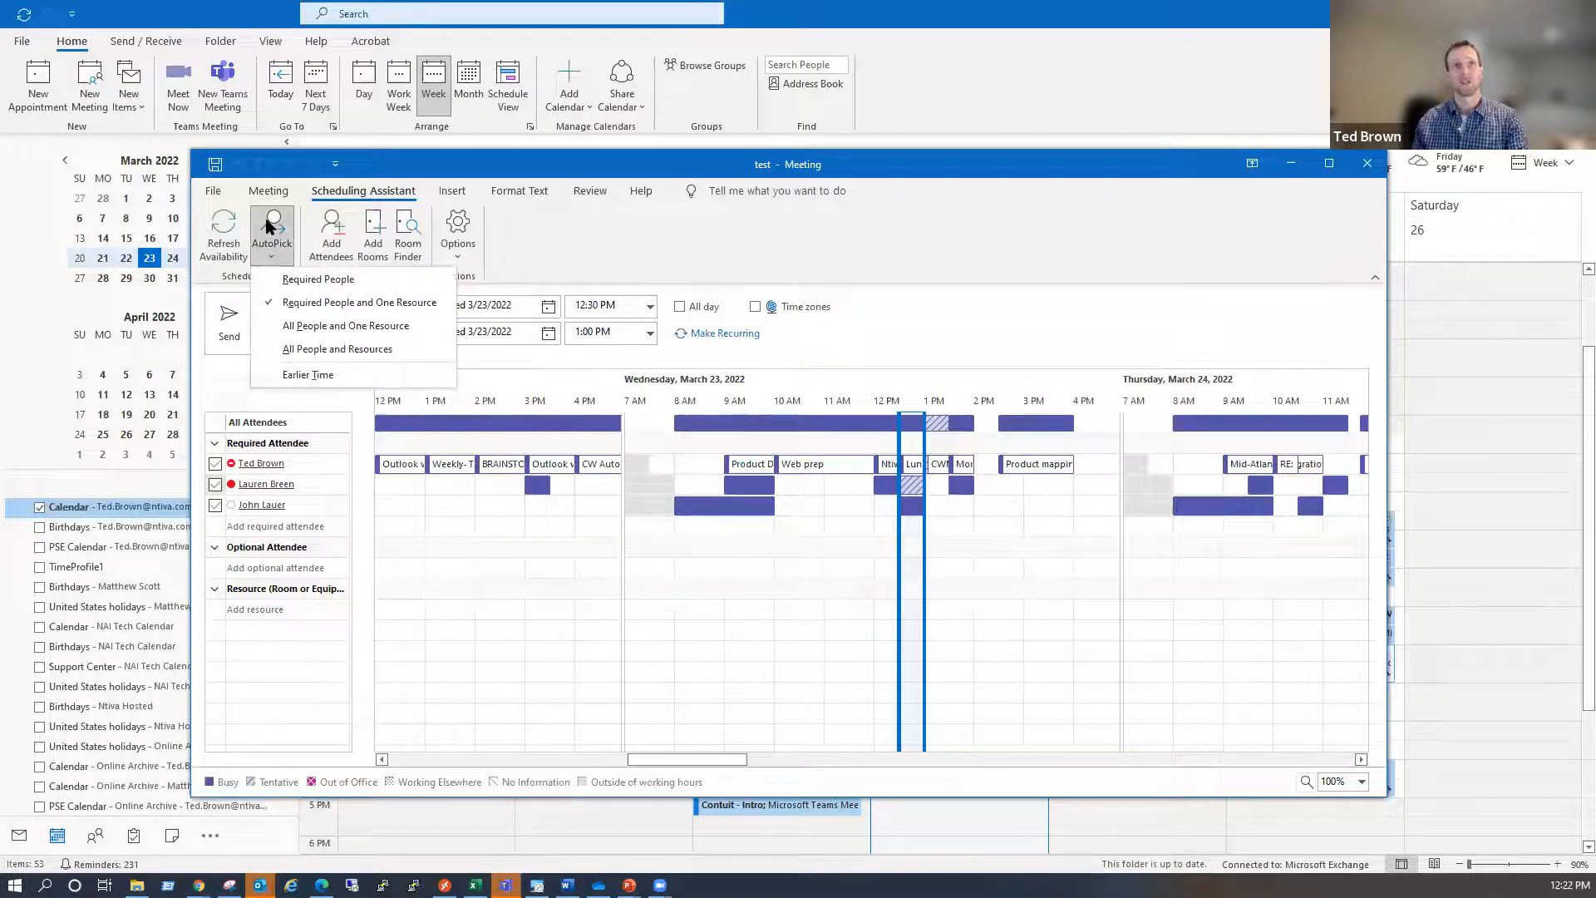
{"action": "left_click", "coordinate": [313, 373]}
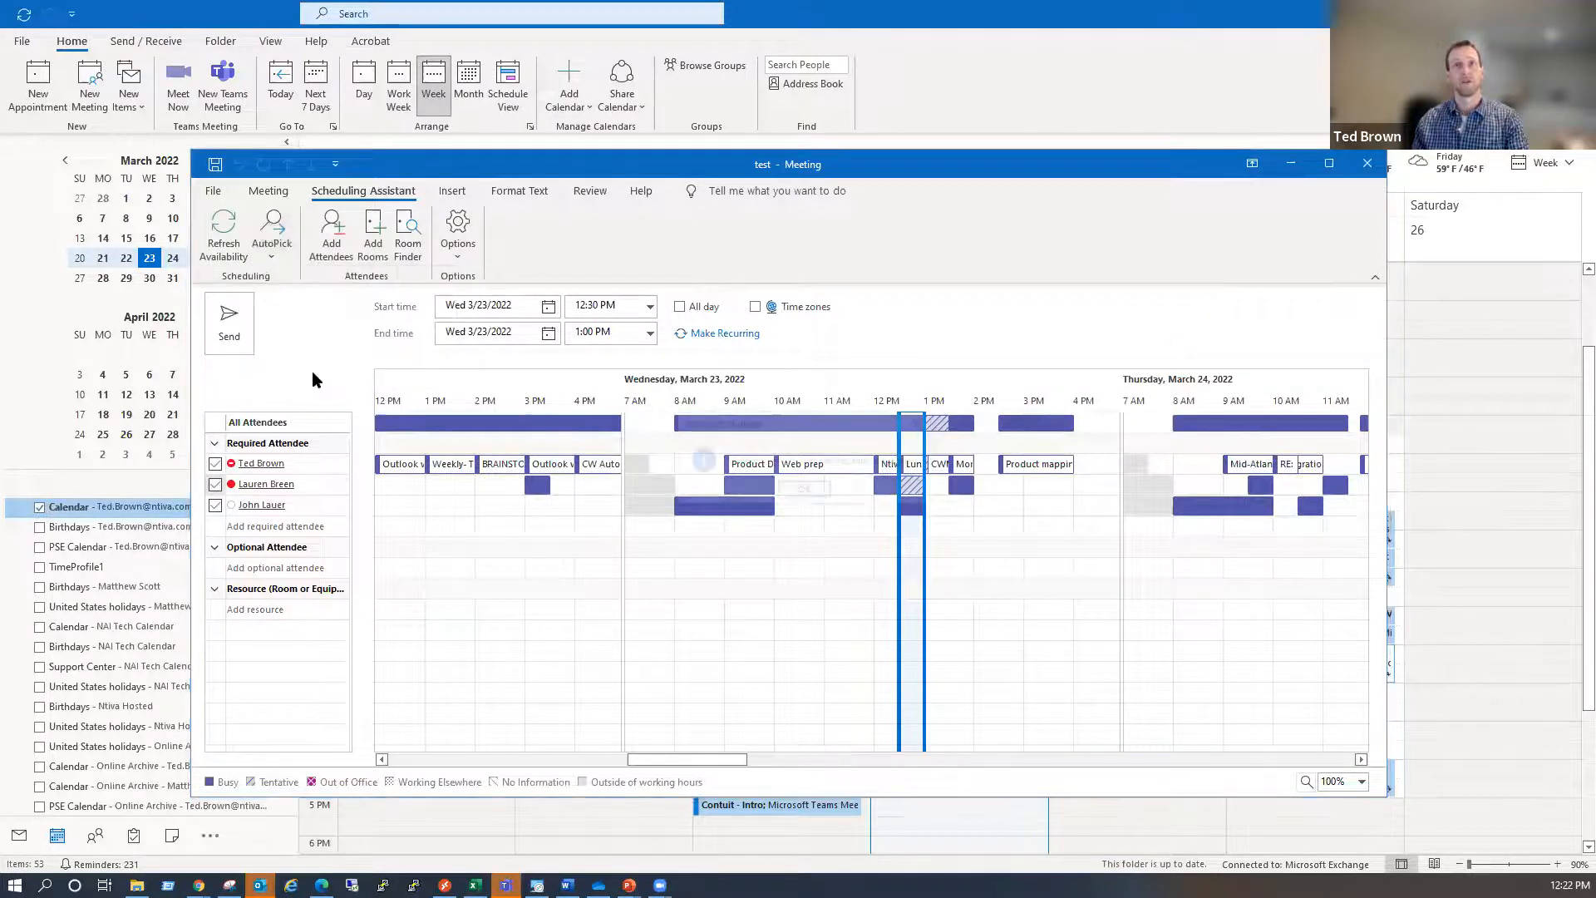
{"action": "left_click", "coordinate": [788, 491]}
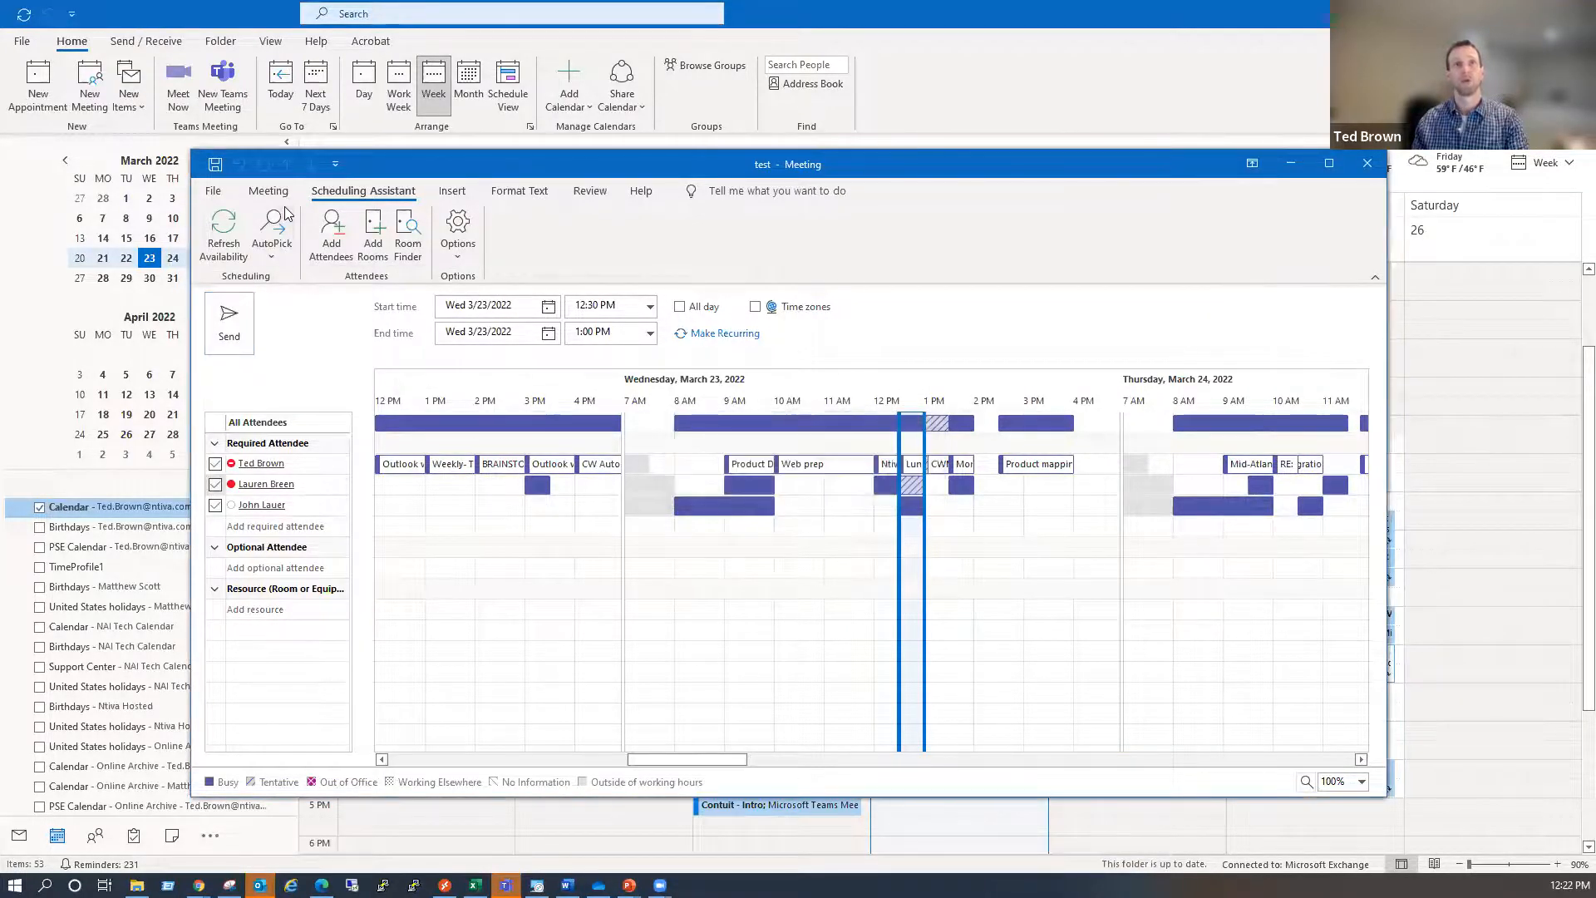
Review the test meeting's details and refresh the attendees' availability in the Scheduling Assistant
{"action": "left_click", "coordinate": [277, 198]}
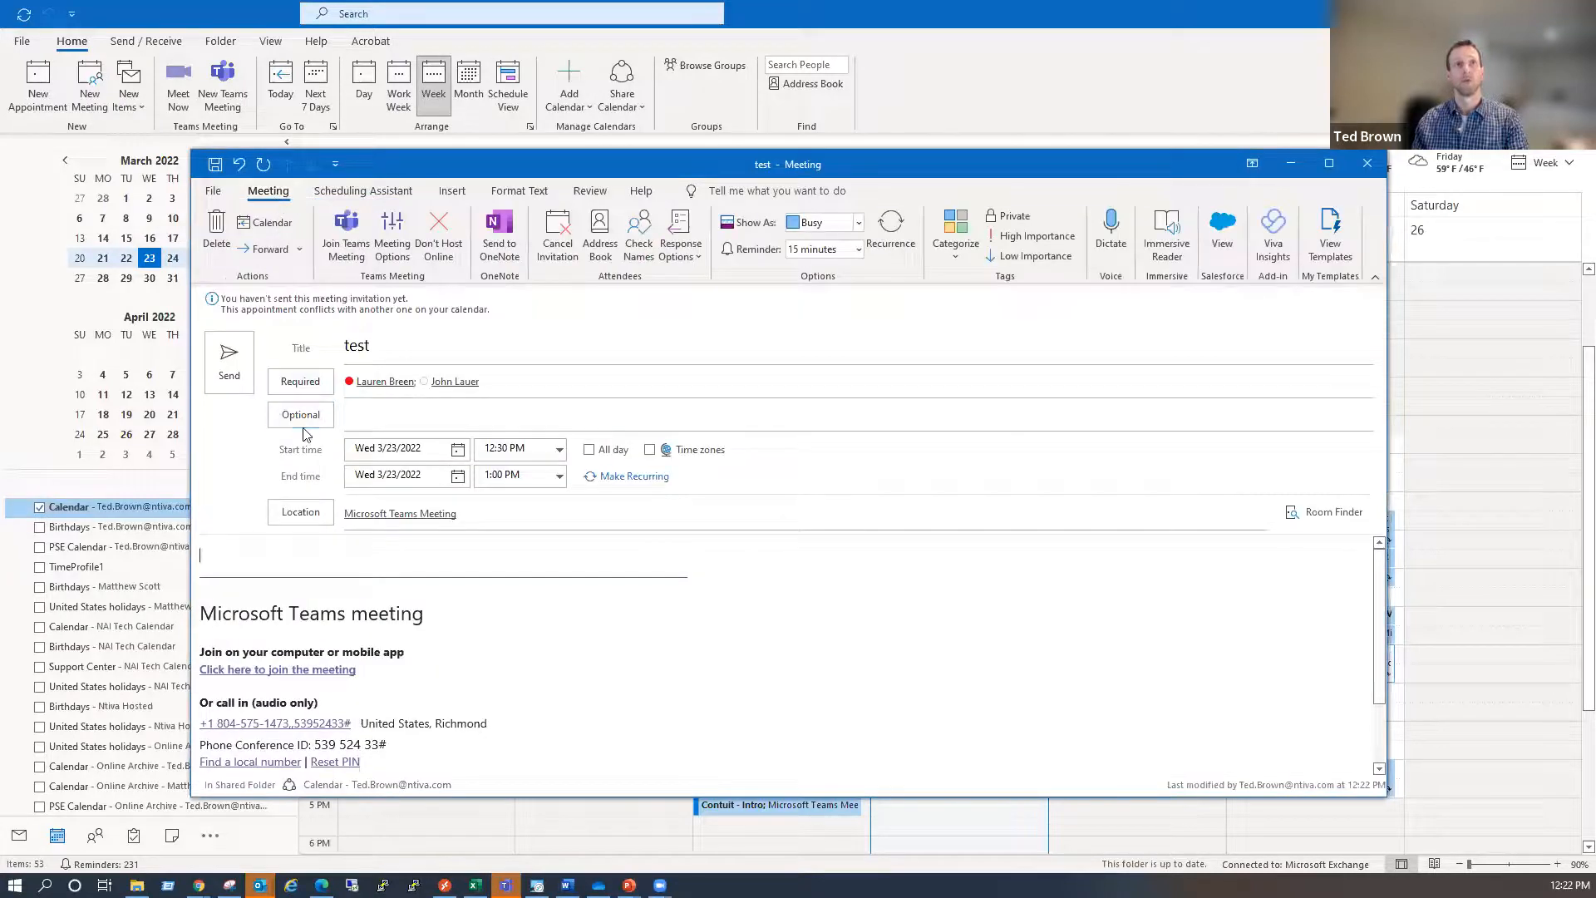
{"action": "left_click", "coordinate": [363, 190]}
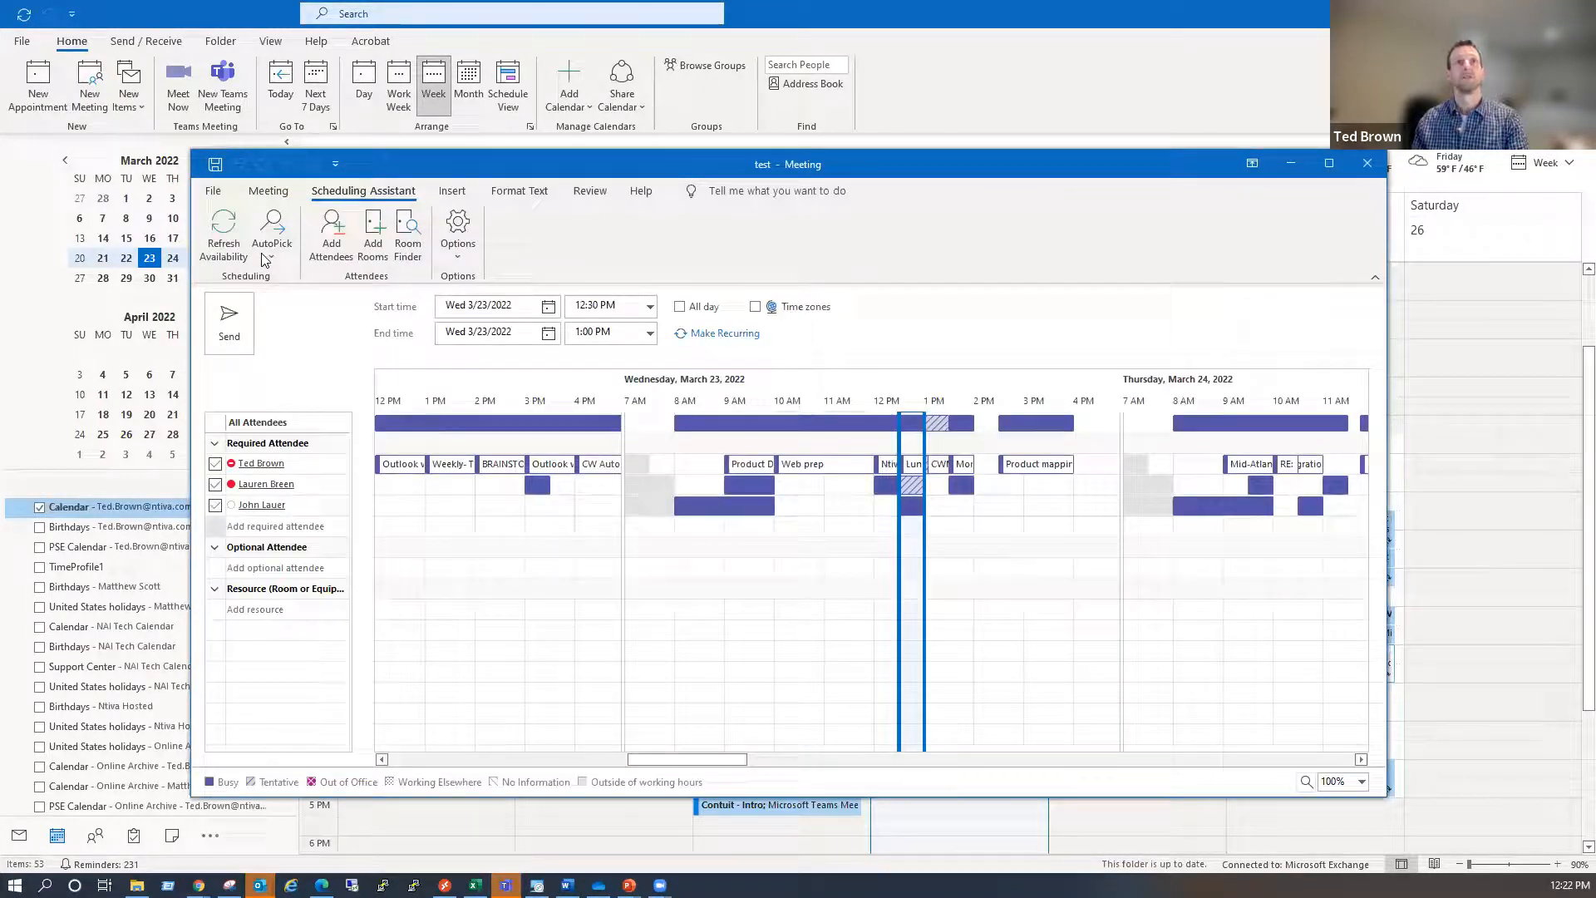
{"action": "left_click", "coordinate": [232, 241]}
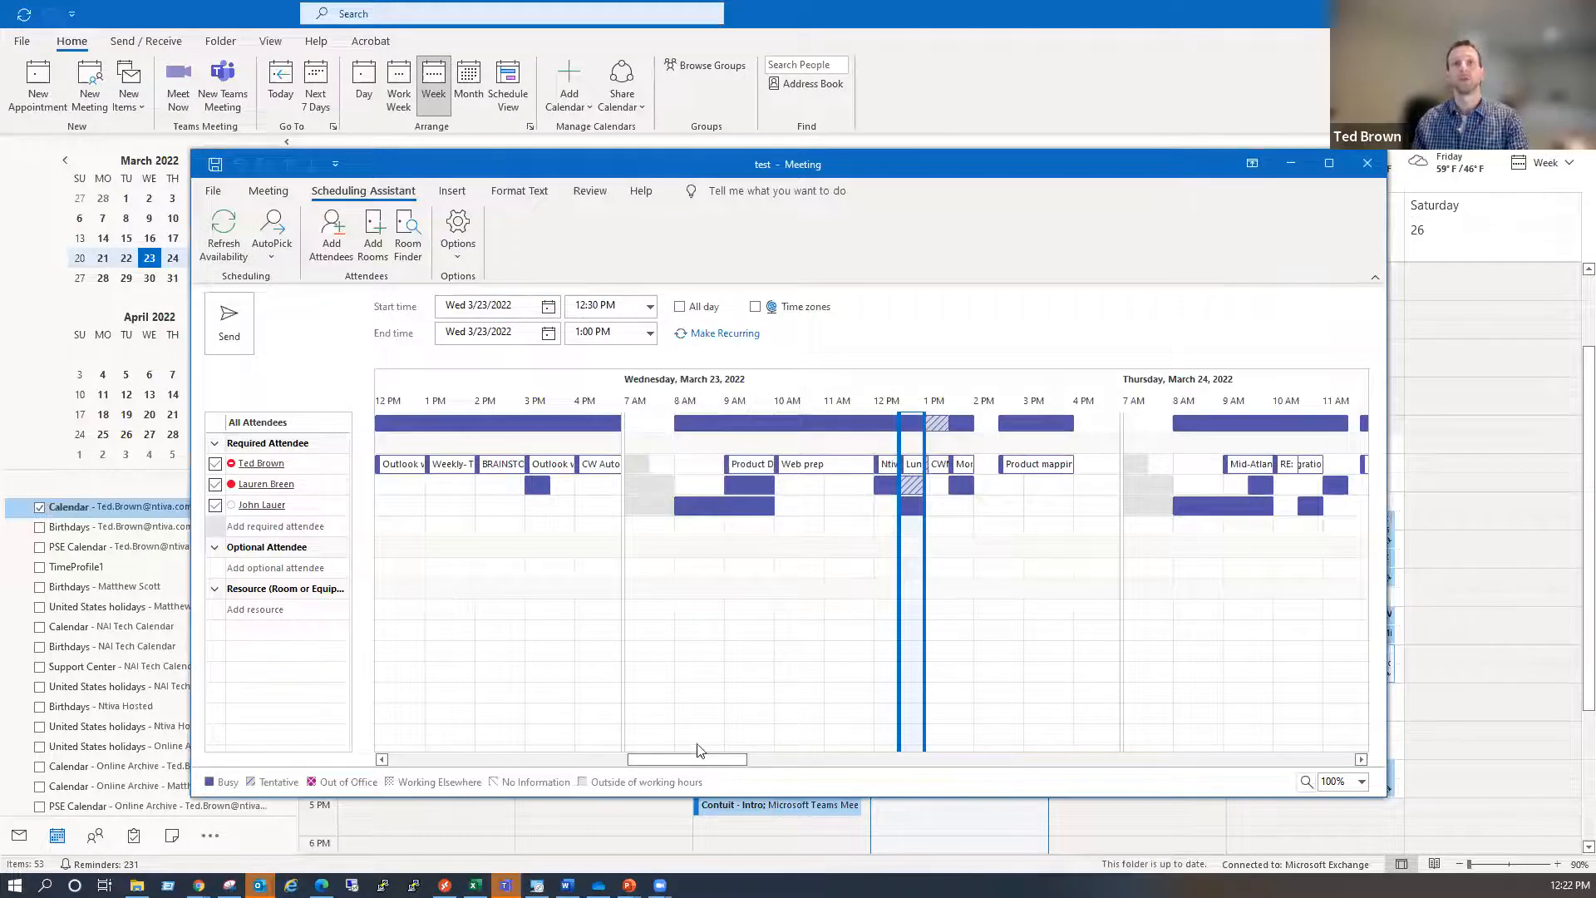
Look over the attendees' availability through early April in the Scheduling Assistant and minimize the meeting window
{"action": "left_click_drag", "start_coordinate": [741, 763], "coordinate": [801, 763]}
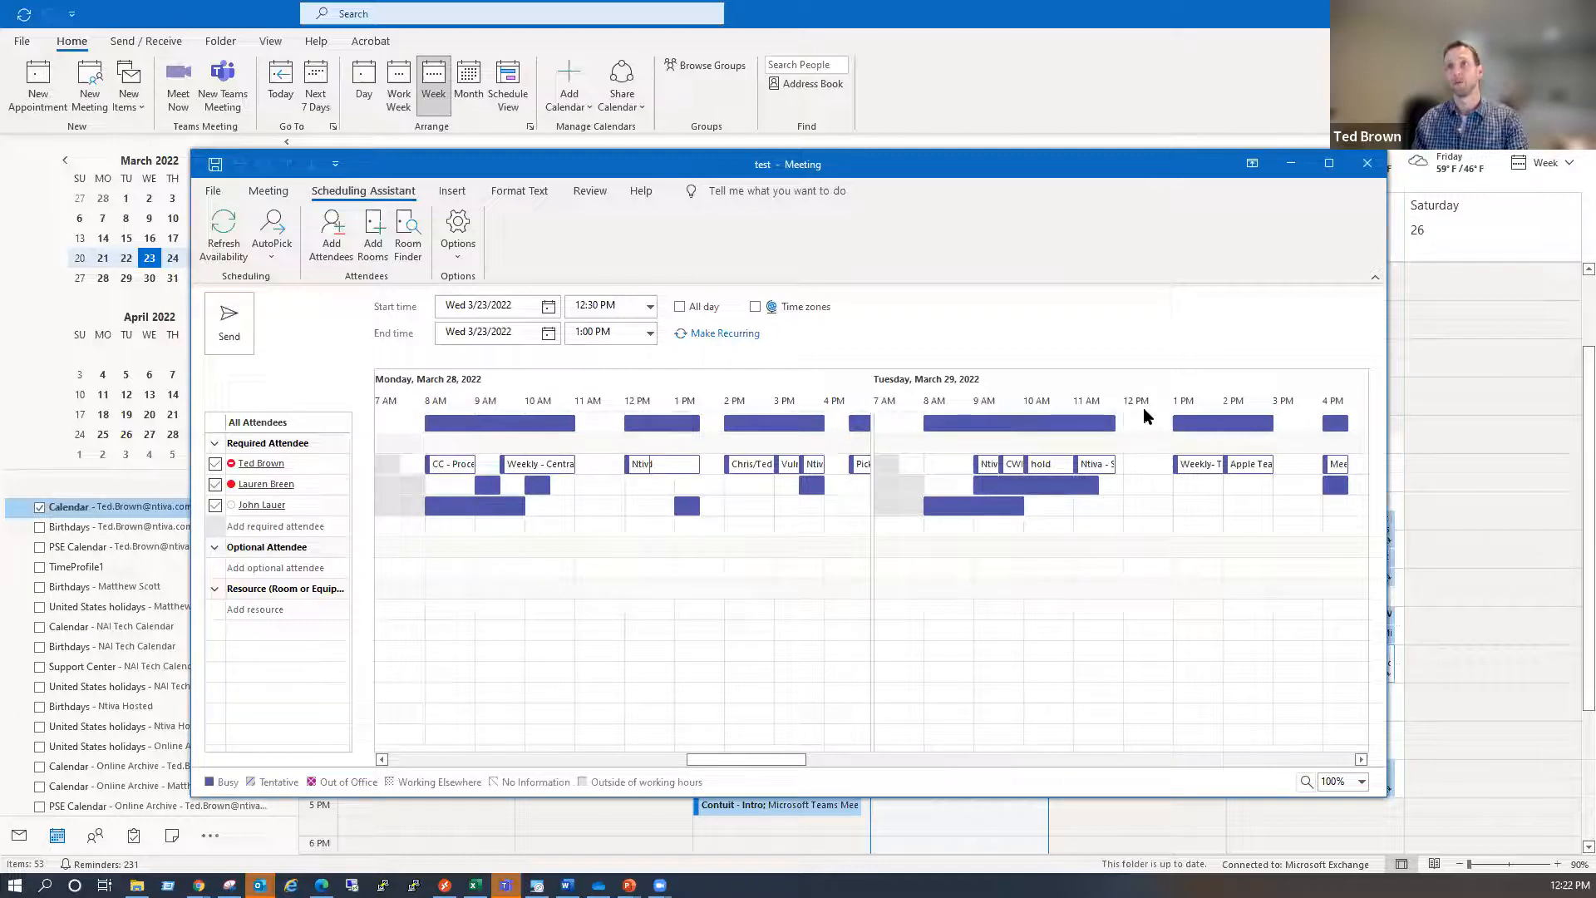
{"action": "left_click_drag", "start_coordinate": [799, 765], "coordinate": [864, 769]}
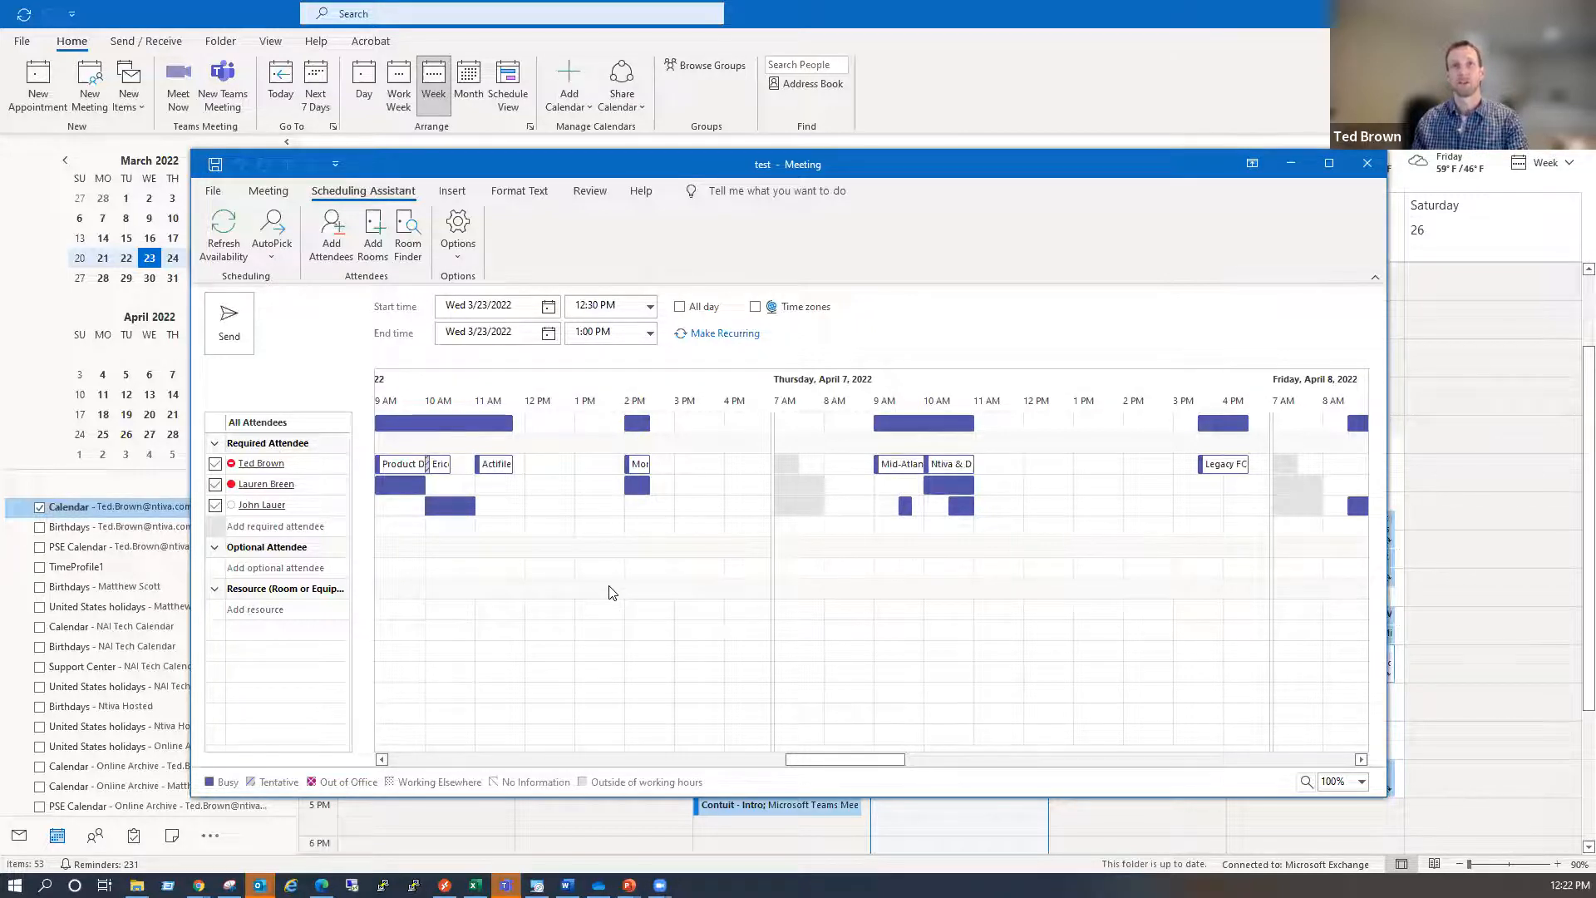
{"action": "left_click", "coordinate": [1290, 163]}
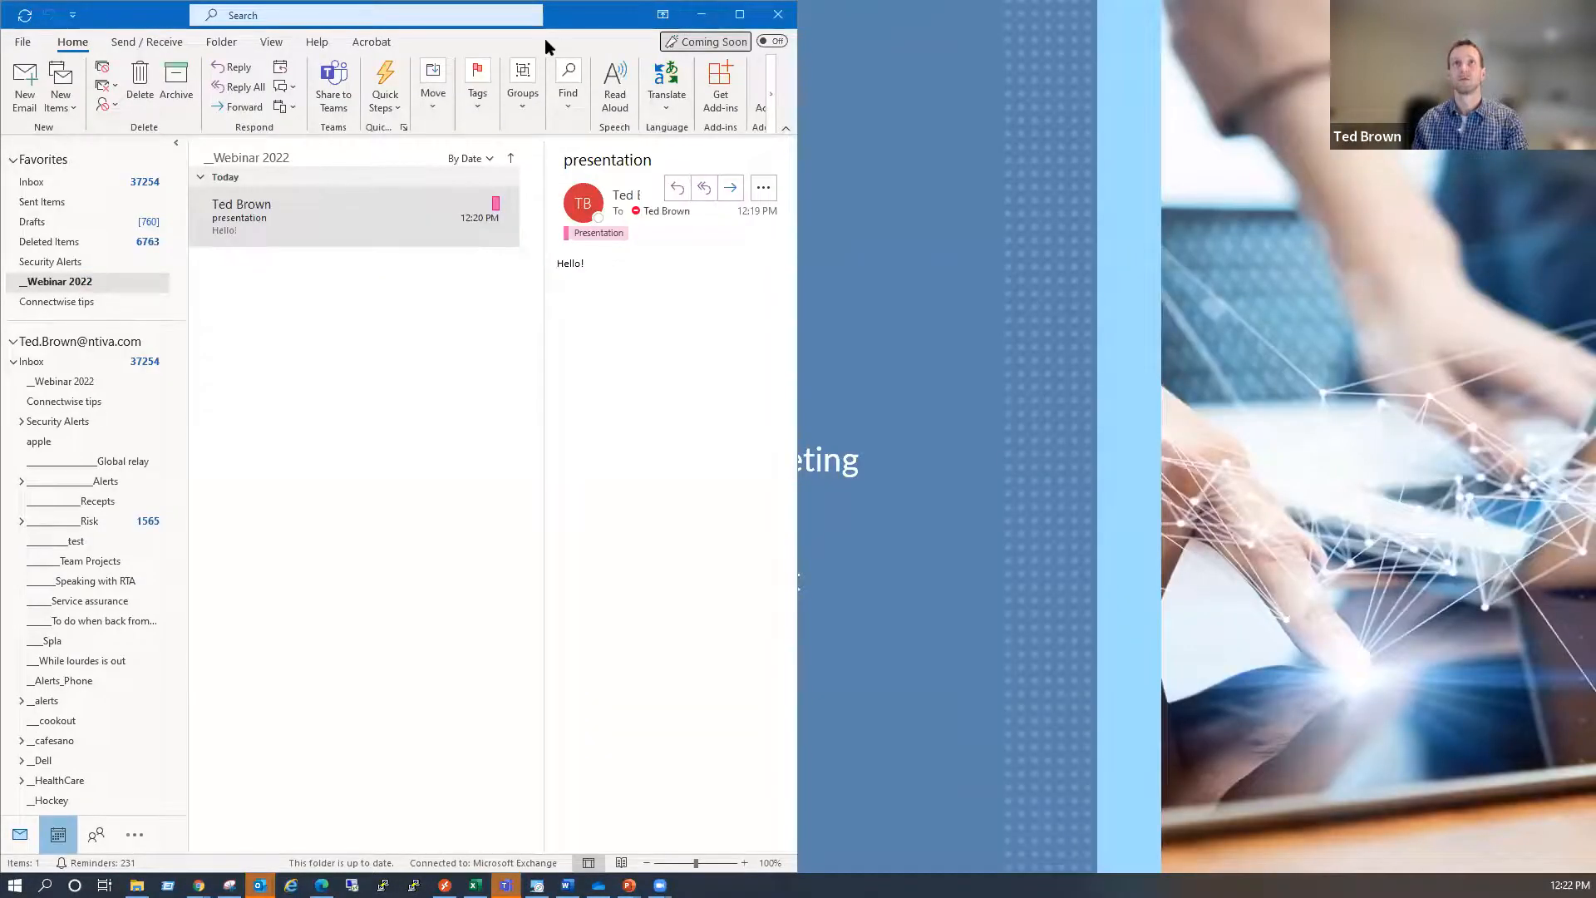
Advance the slide show to the Keyboard Shortcuts slide, then switch to Outlook and maximize its mail window
{"action": "left_click", "coordinate": [1265, 707]}
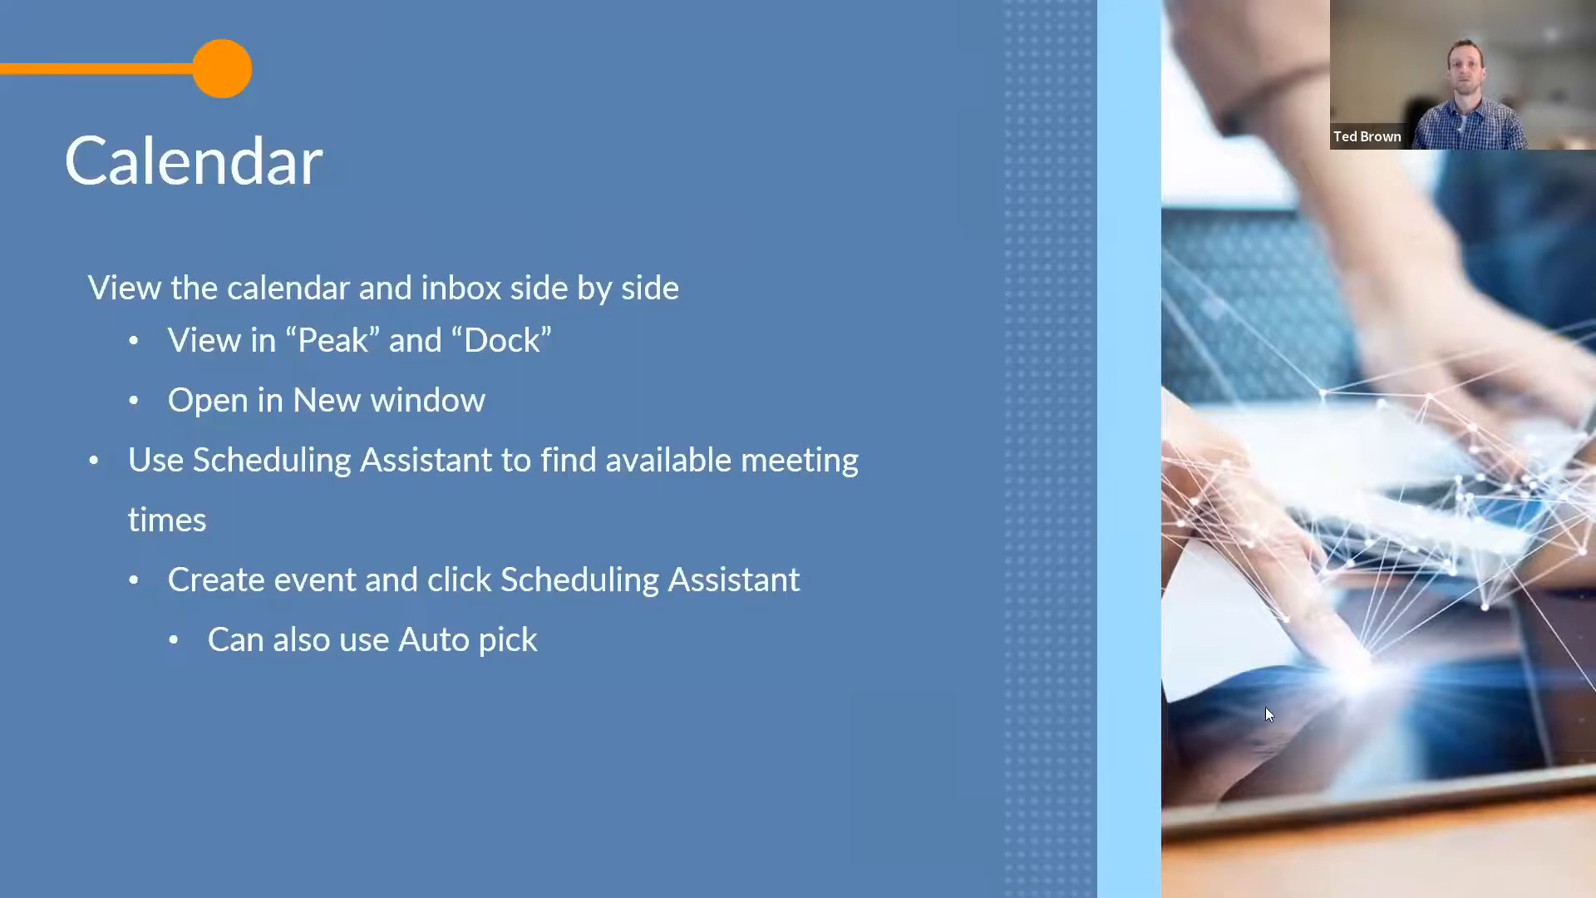
{"action": "left_click", "coordinate": [616, 535]}
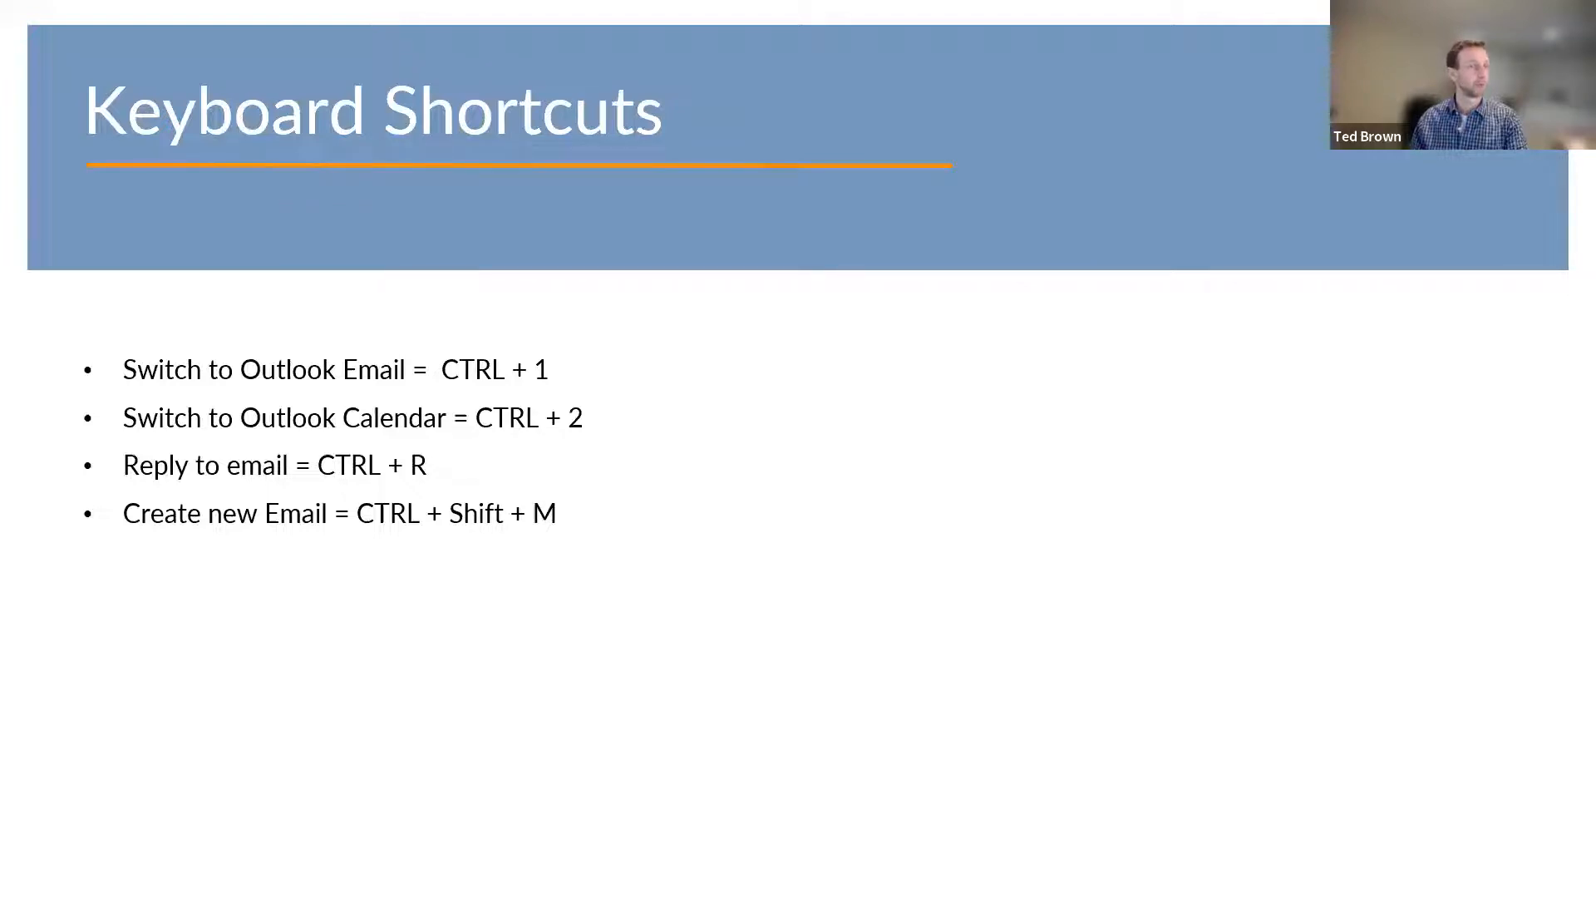
{"action": "key", "text": "alt+Tab"}
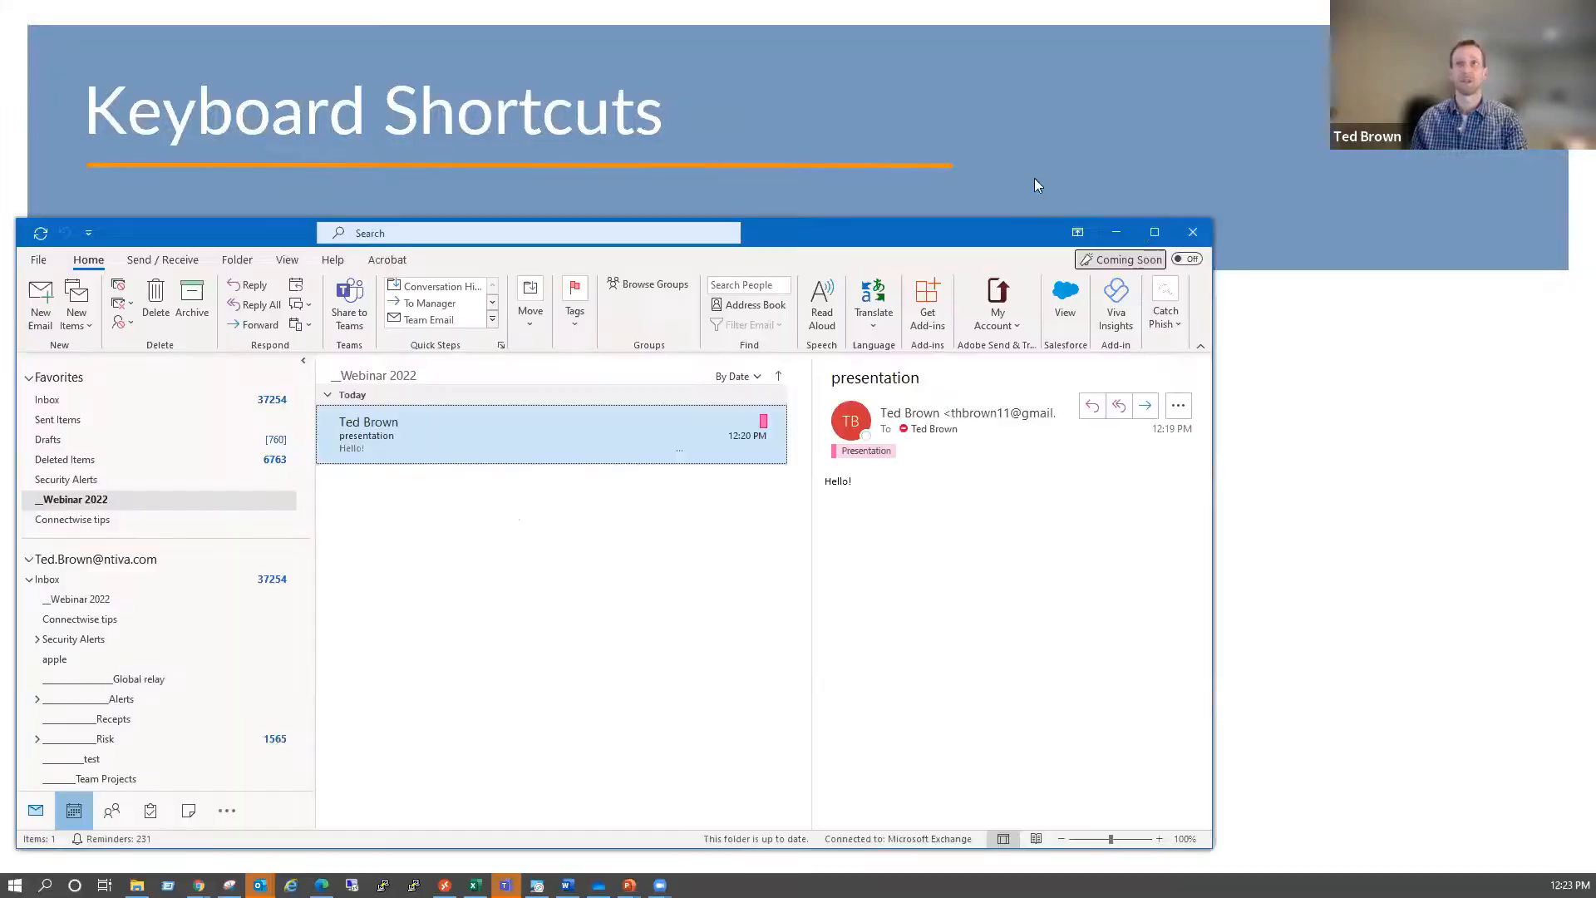
{"action": "left_click", "coordinate": [1154, 233]}
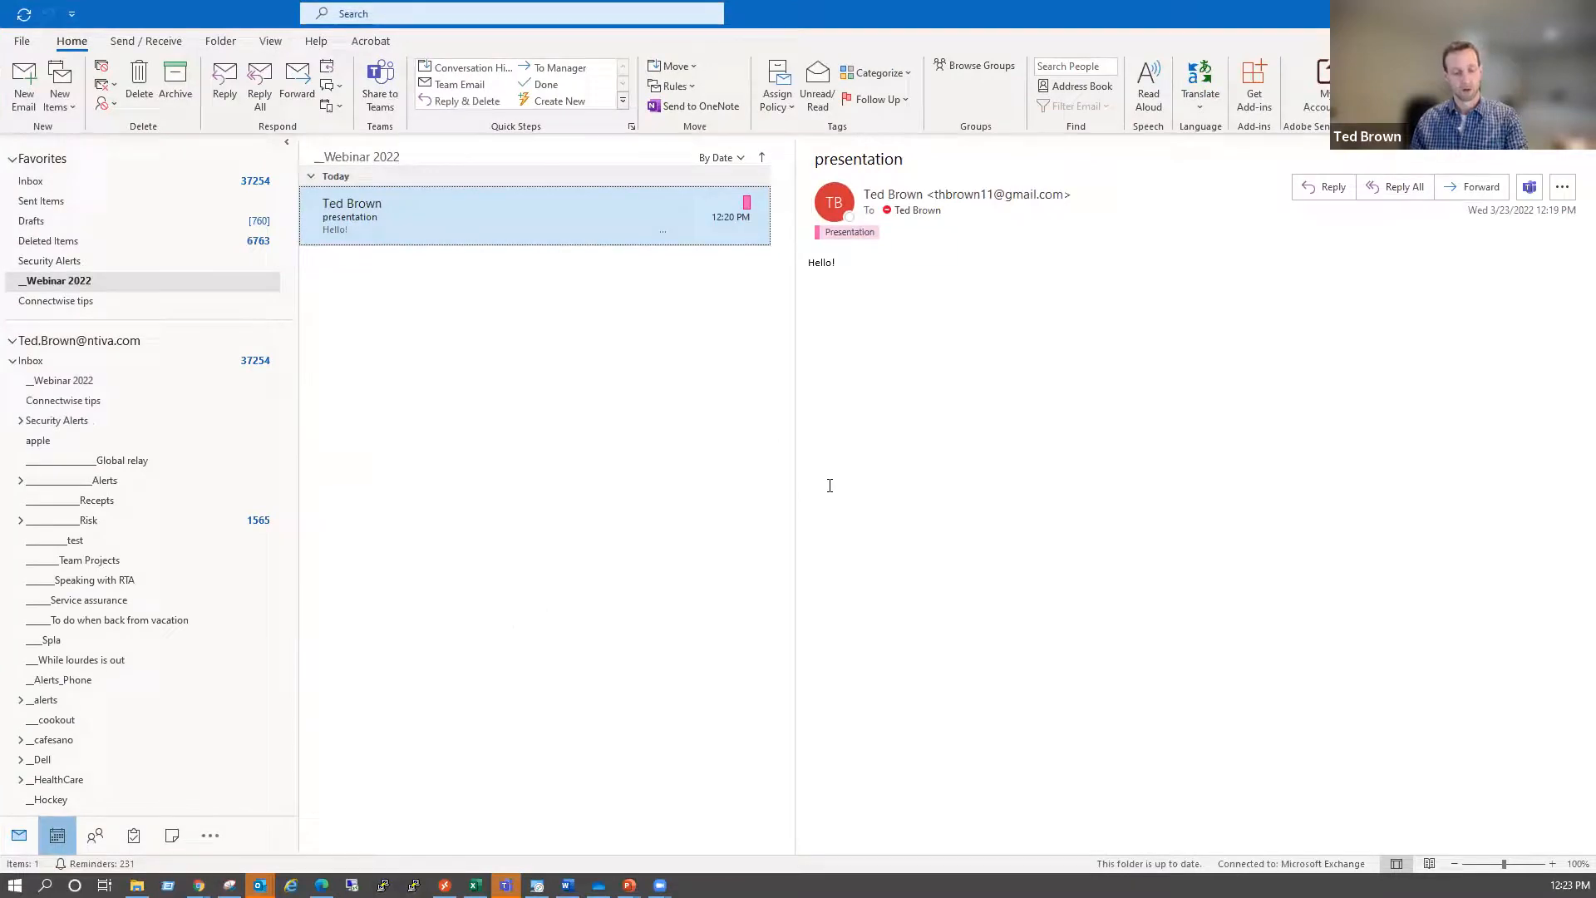
Switch back and forth between the calendar and mail views, finishing in mail
{"action": "left_click", "coordinate": [57, 836]}
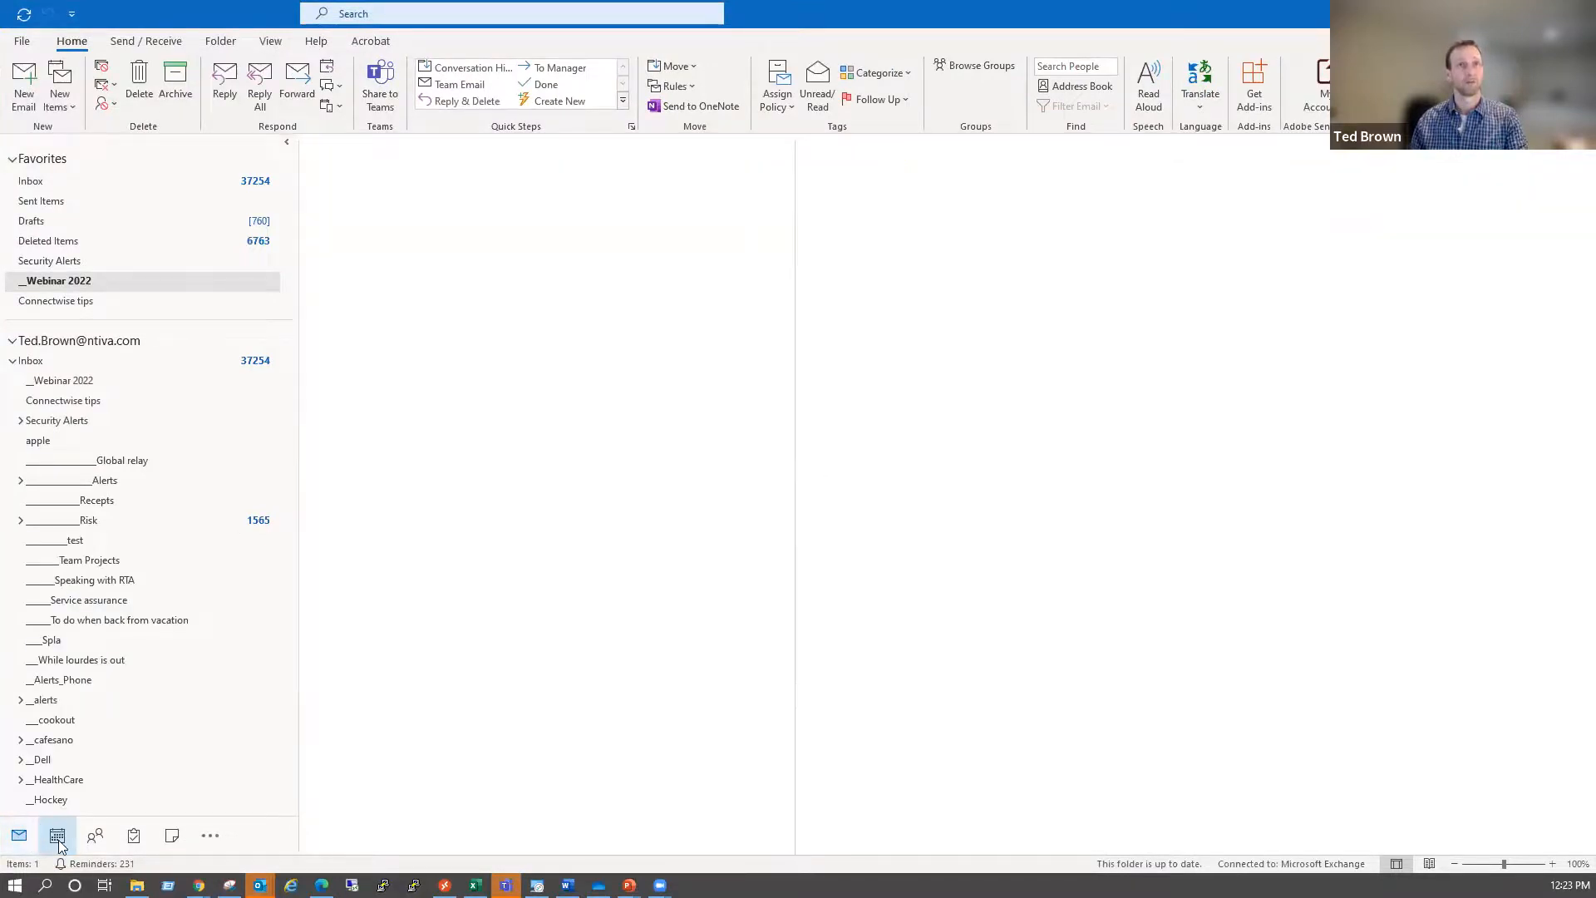
{"action": "key", "text": "ctrl+1"}
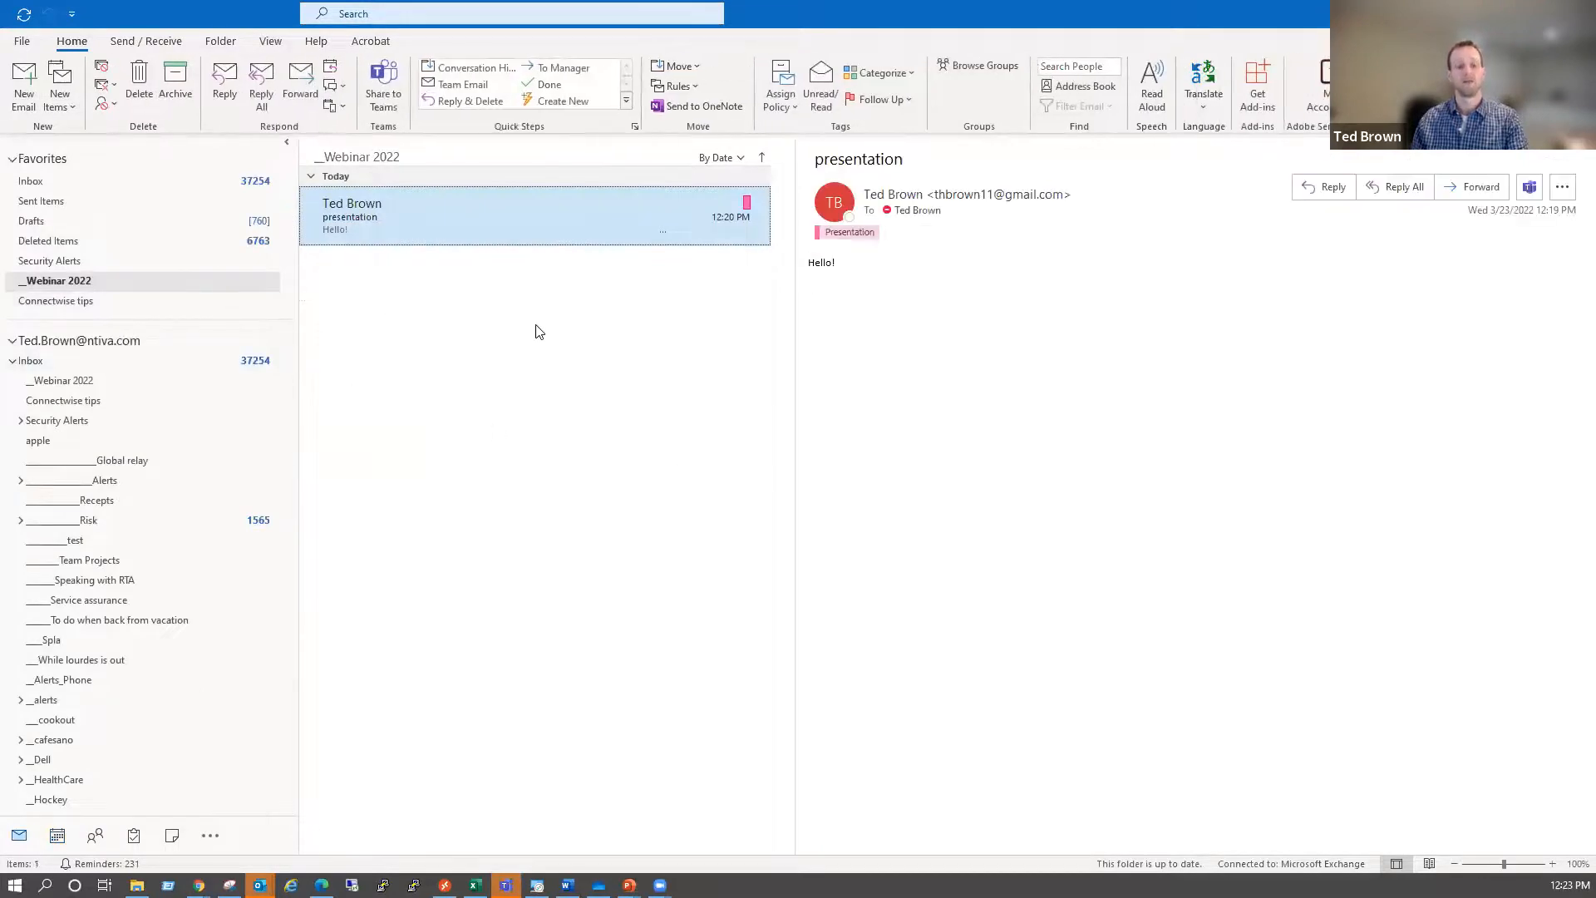
{"action": "key", "text": "ctrl+2"}
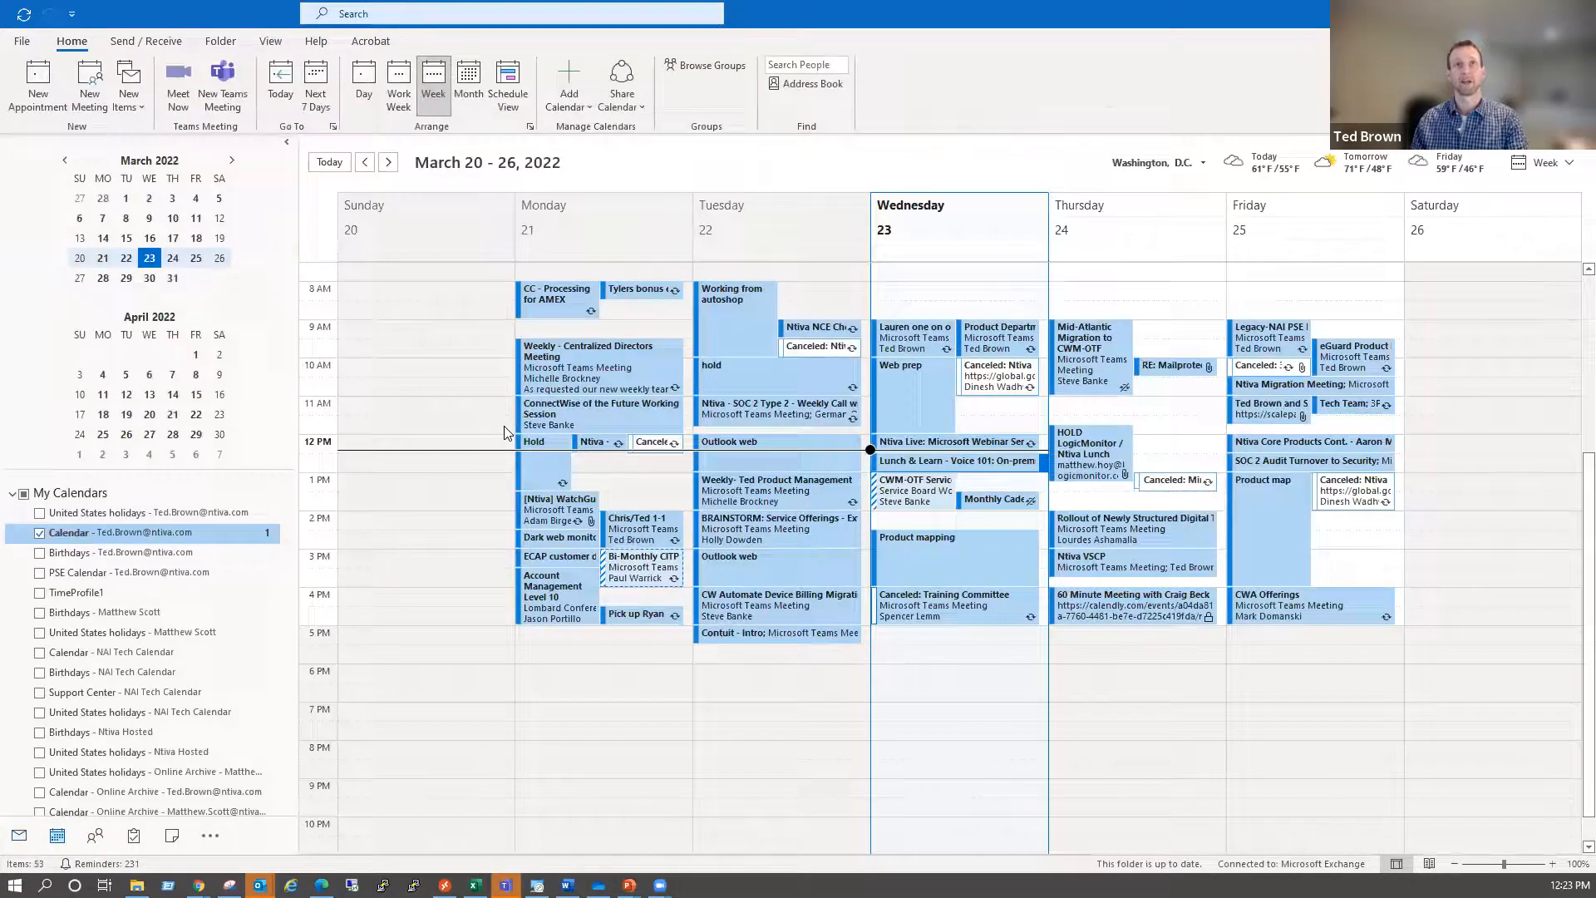
{"action": "key", "text": "ctrl+1"}
{"action": "key", "text": "ctrl+2"}
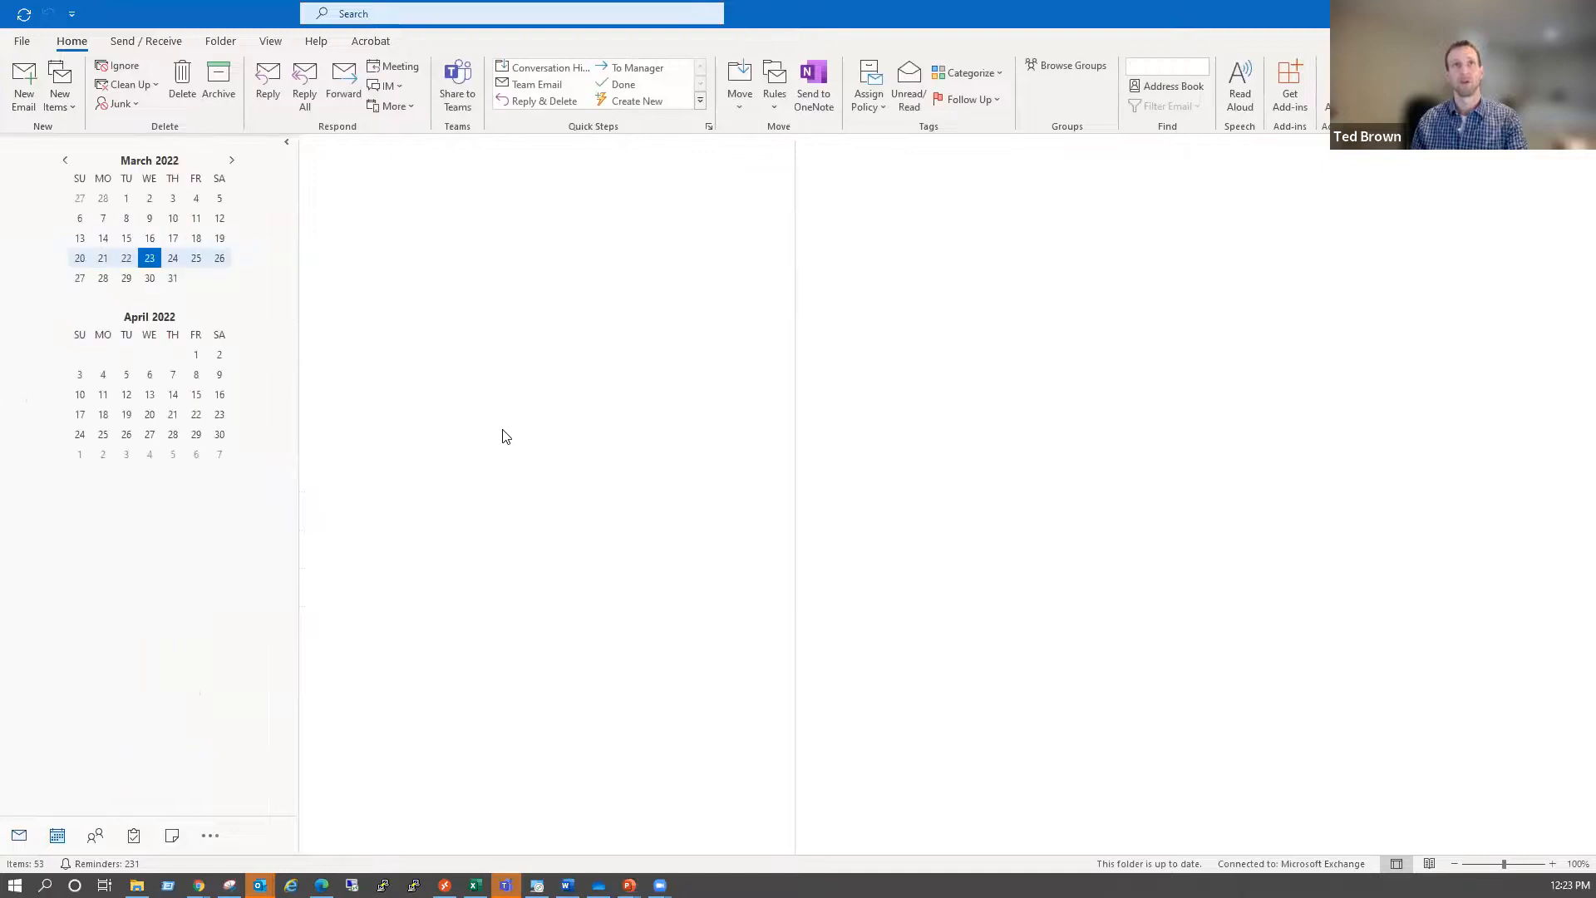
{"action": "key", "text": "ctrl+1"}
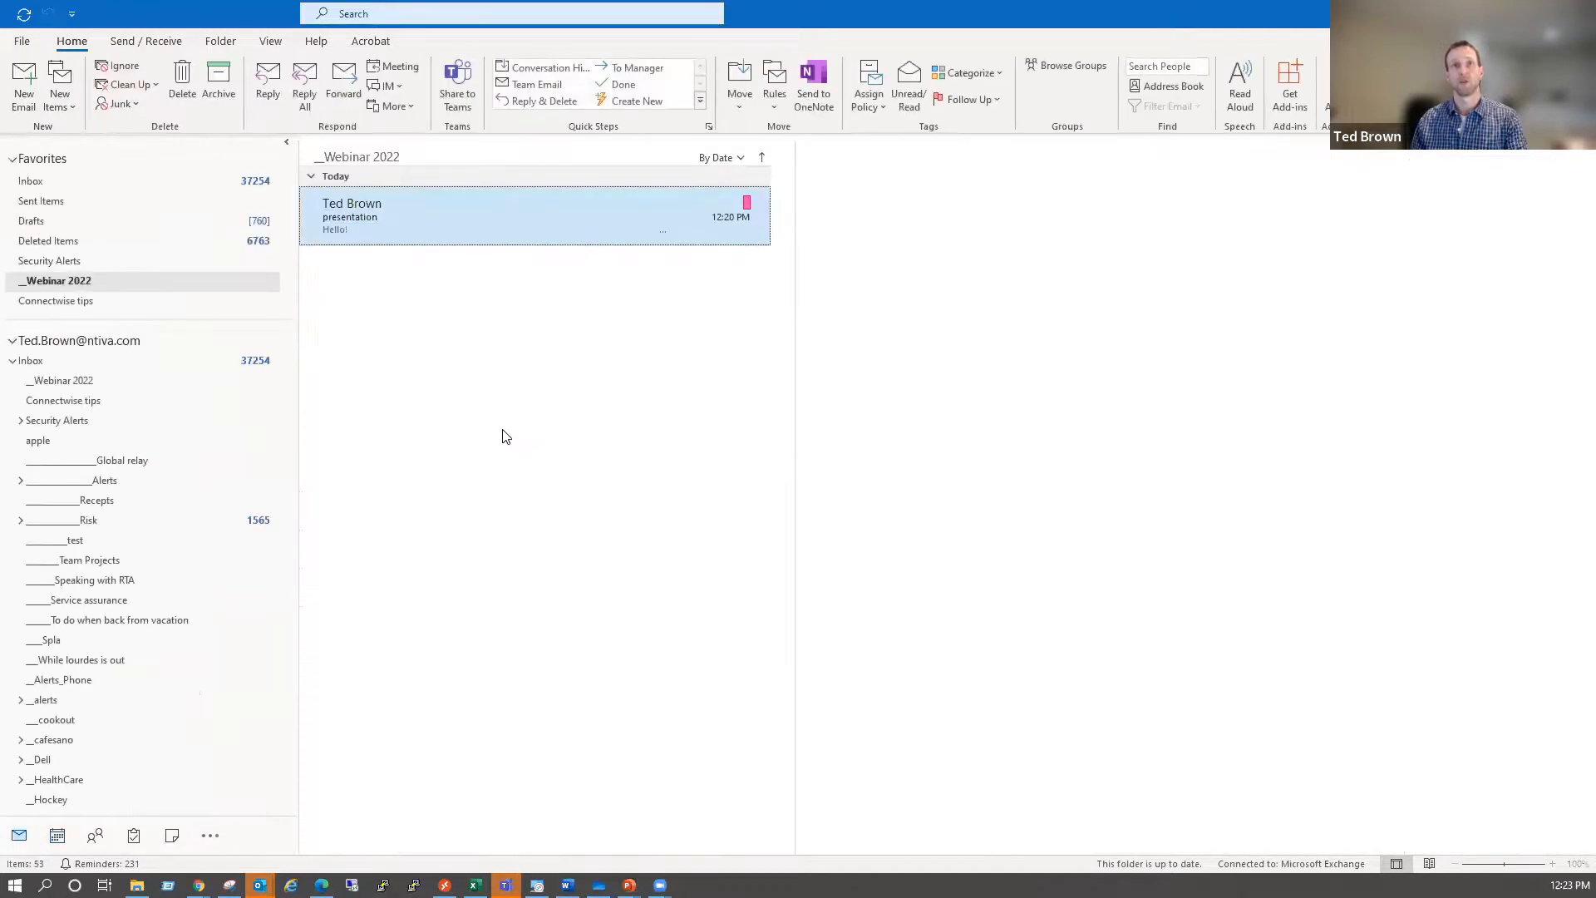
{"action": "key", "text": "ctrl+2"}
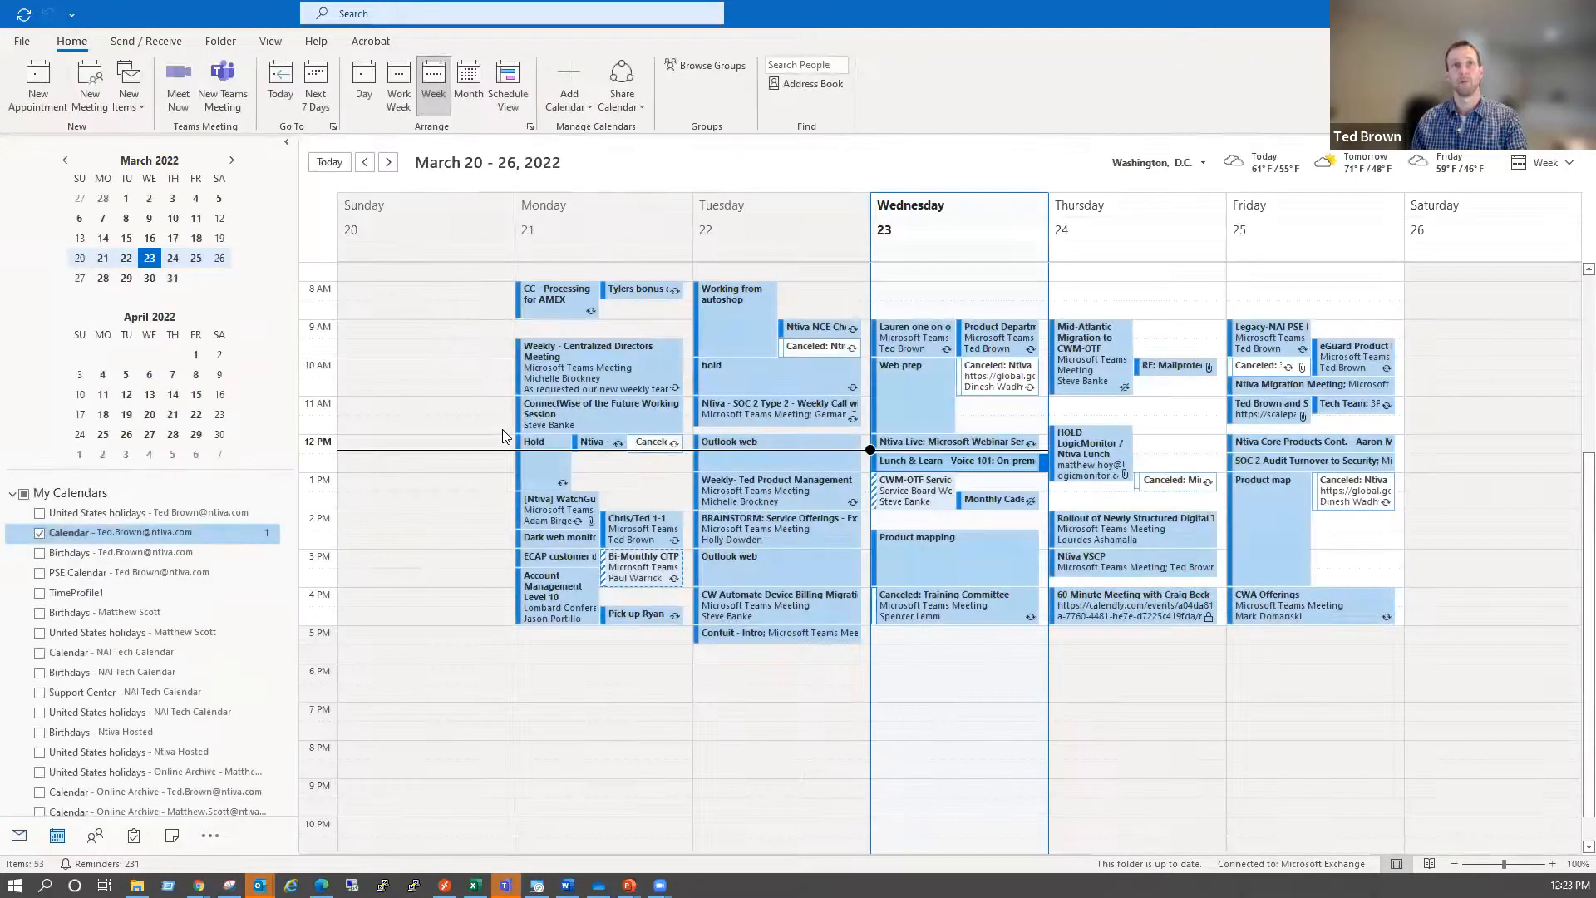
{"action": "key", "text": "ctrl+1"}
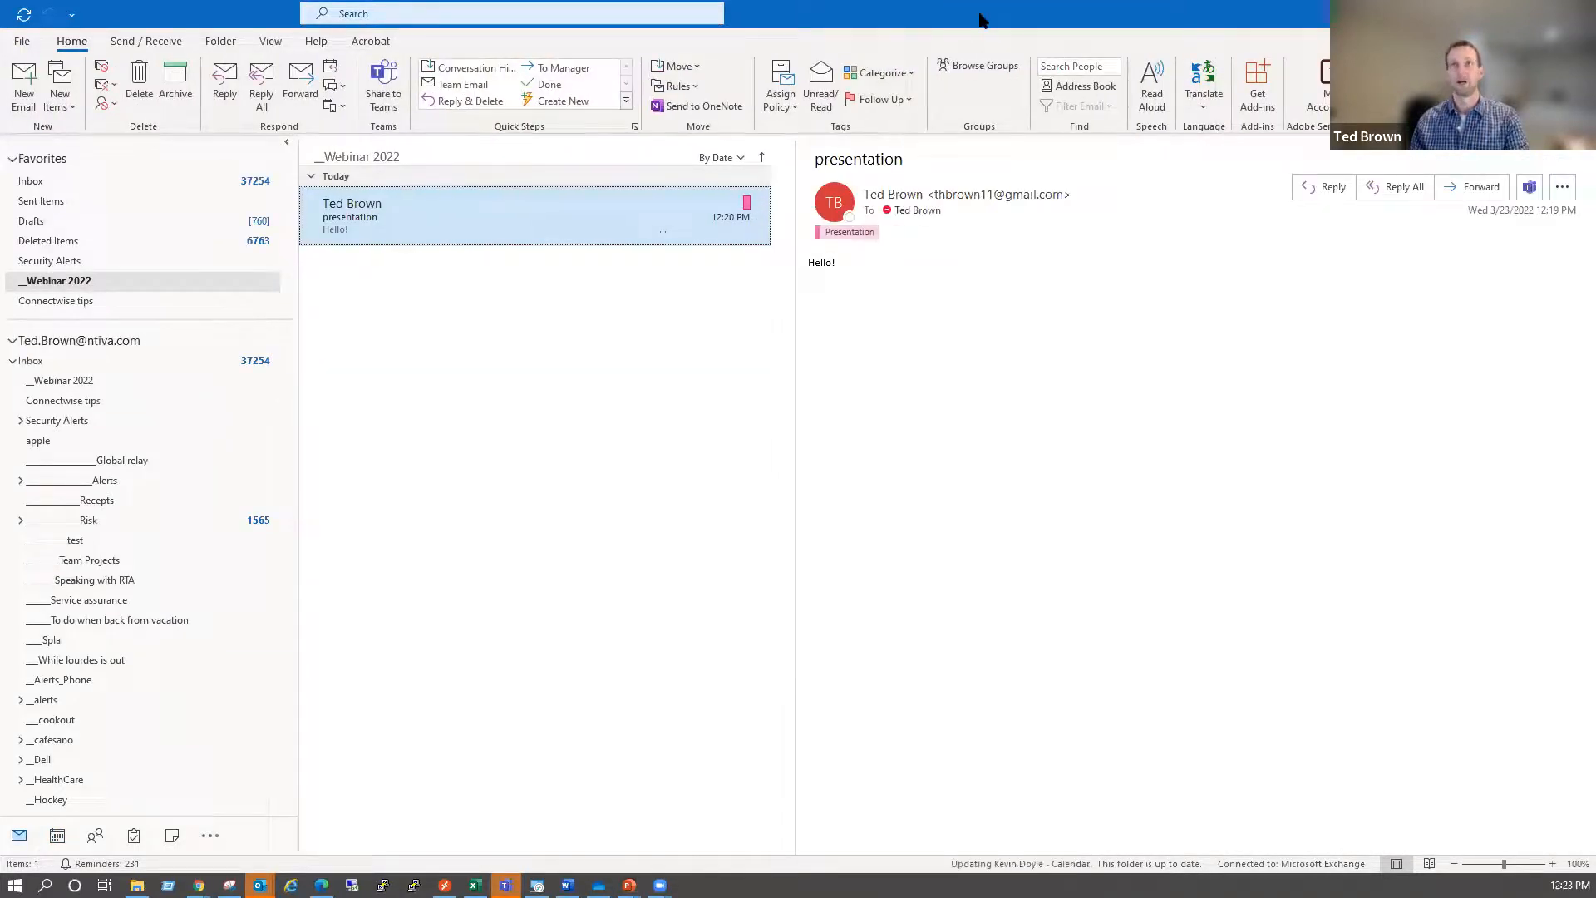
Start a reply to the presentation email in the maximized mail window and discard the draft
{"action": "left_click_drag", "start_coordinate": [969, 48], "coordinate": [943, 155]}
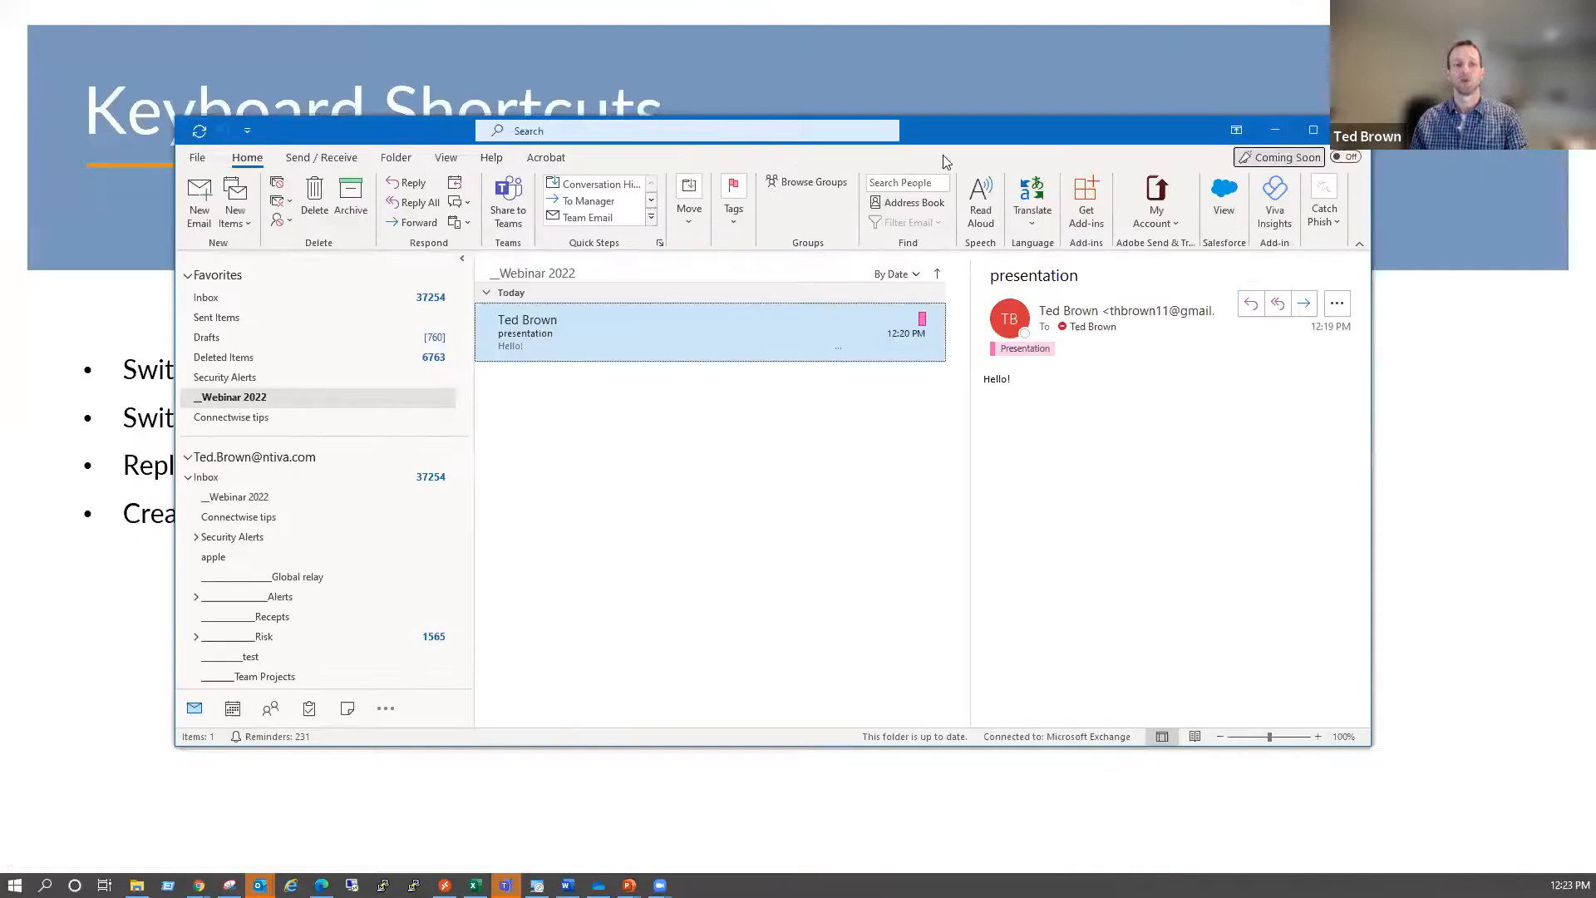
{"action": "left_click", "coordinate": [1310, 133]}
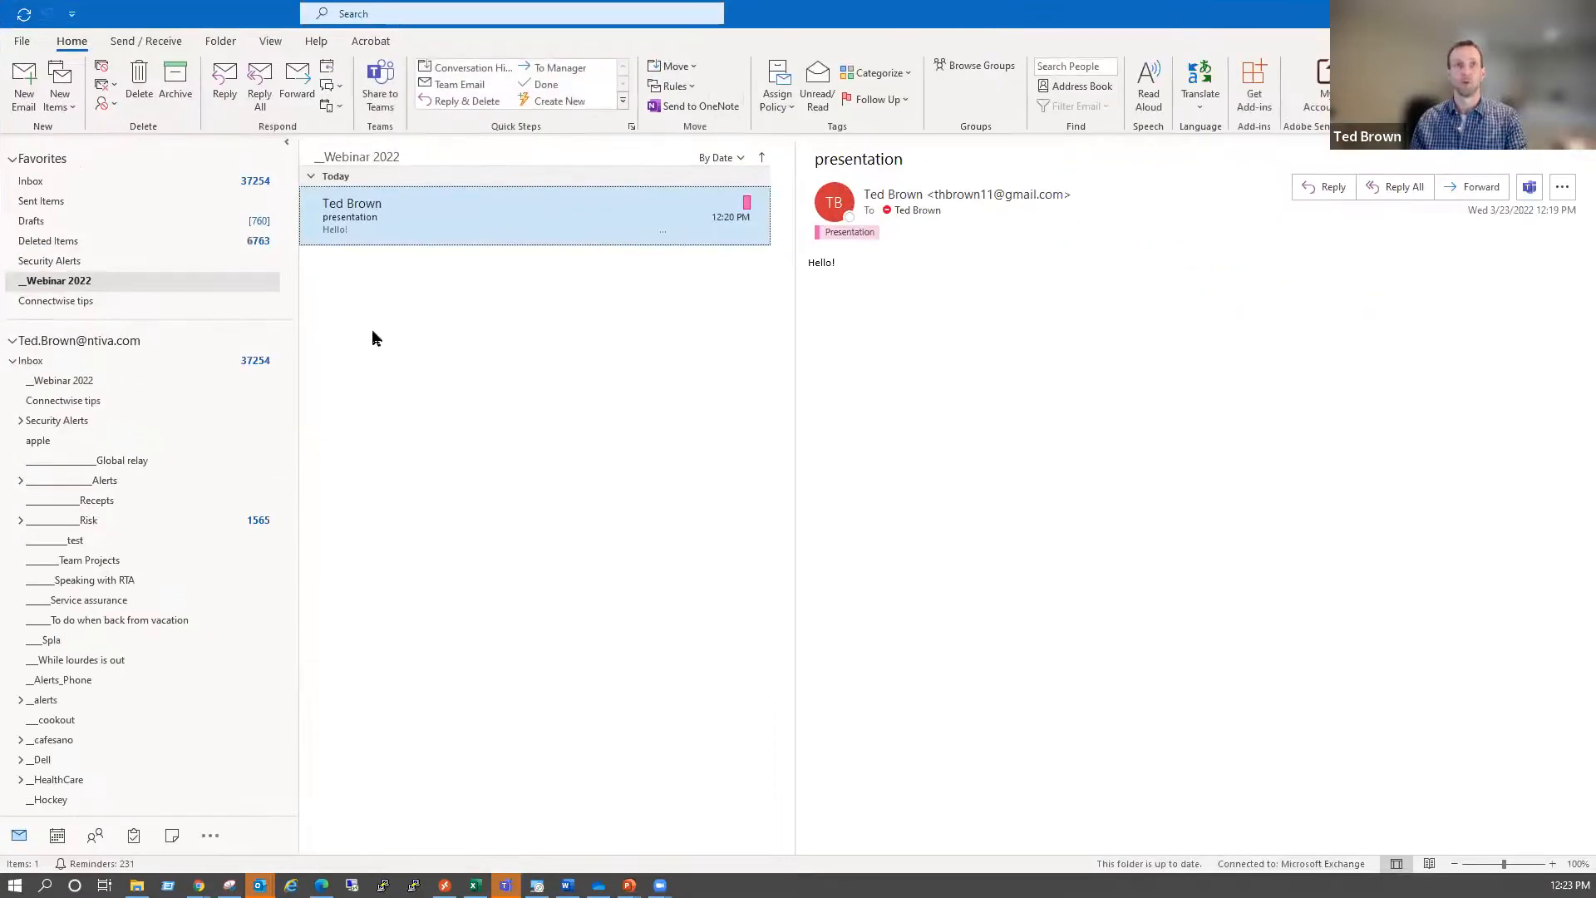
{"action": "key", "text": "ctrl+r"}
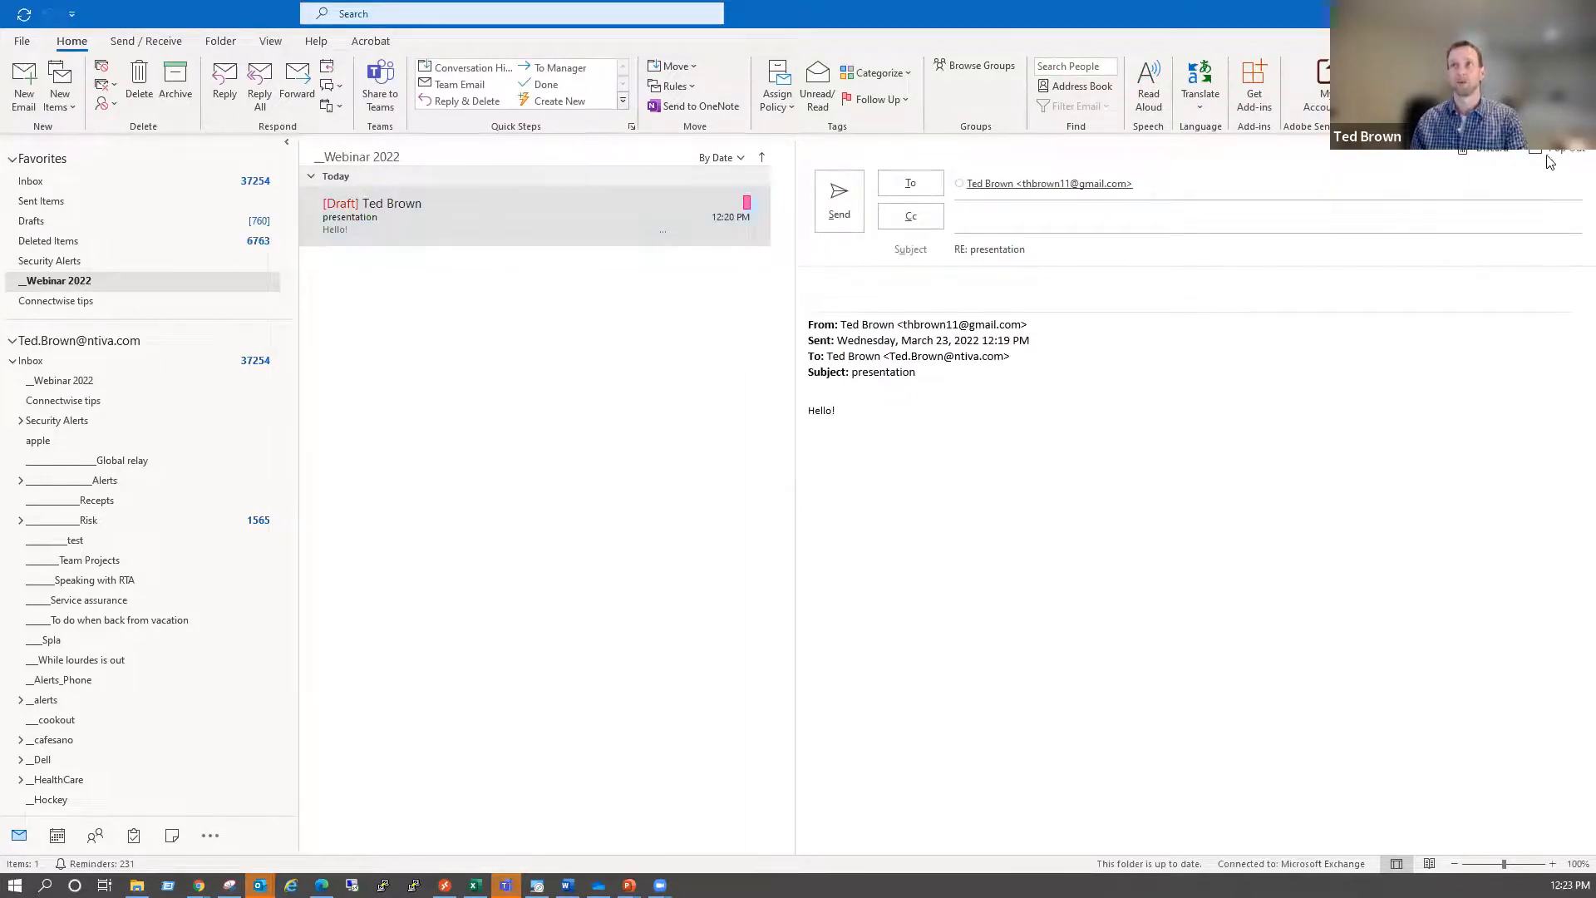
{"action": "left_click", "coordinate": [1467, 153]}
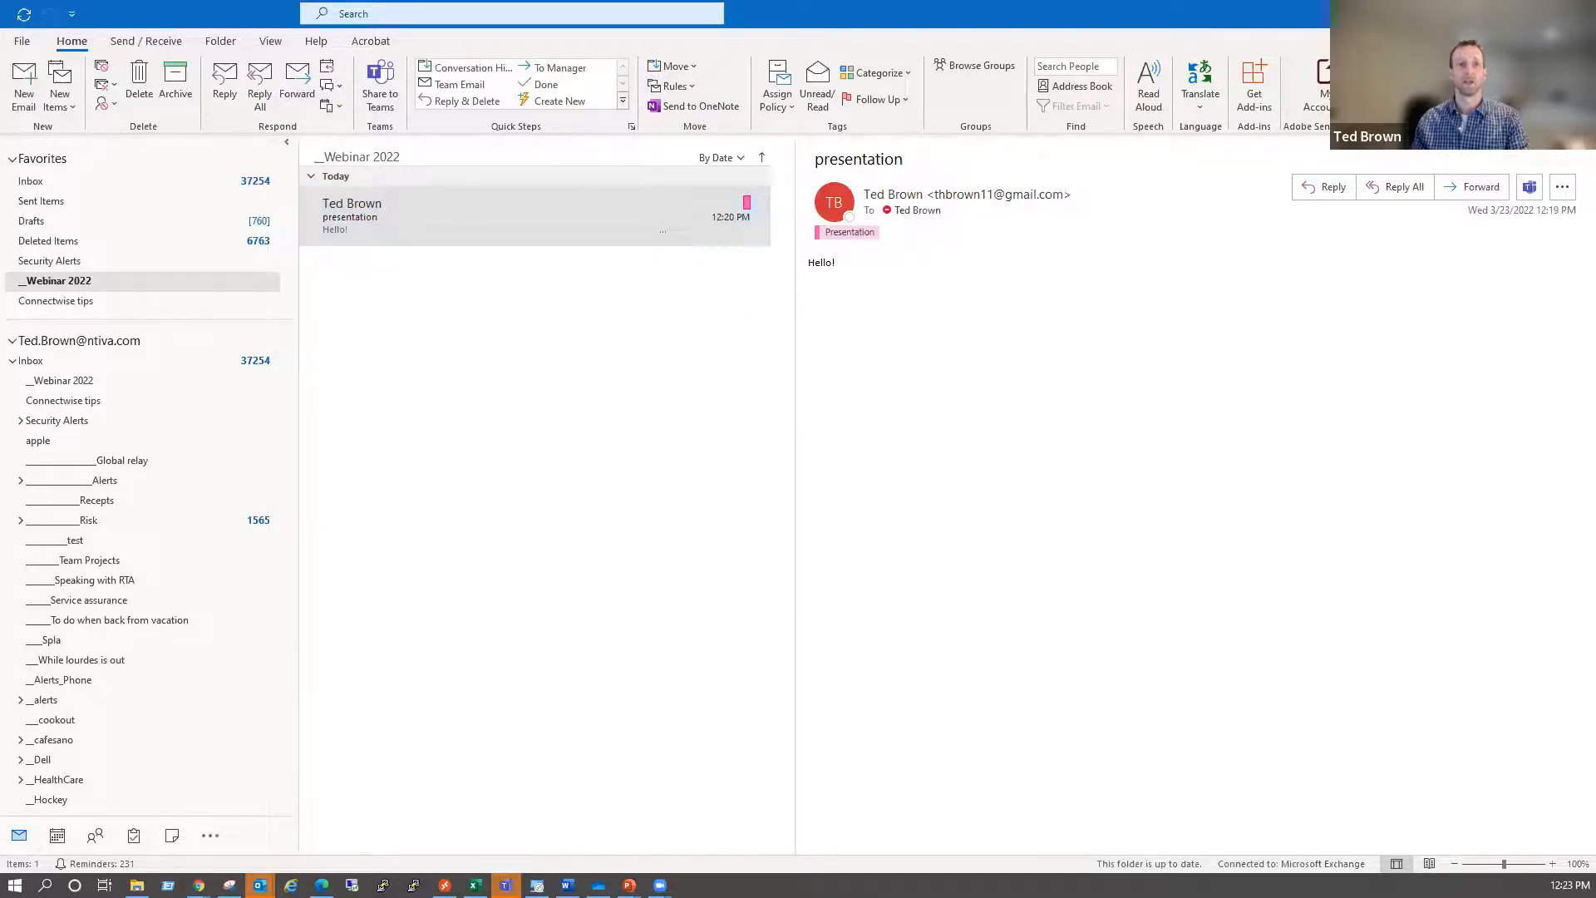
Try starting a new email message from Outlook's taskbar tasks and return to the mail window
{"action": "right_click", "coordinate": [260, 884]}
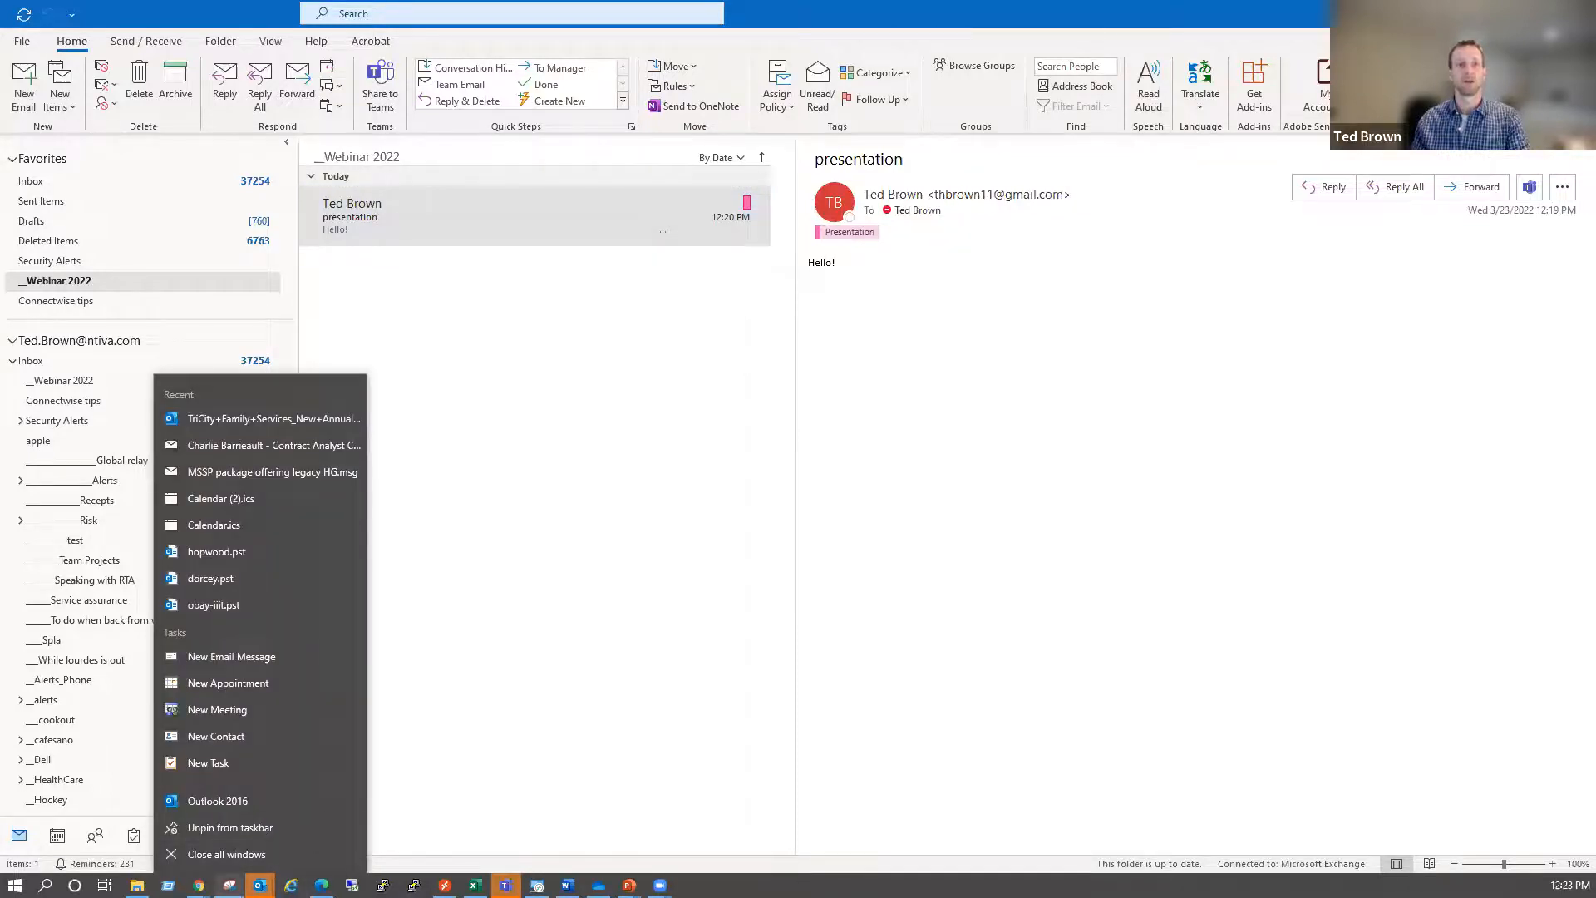
{"action": "left_click", "coordinate": [265, 654]}
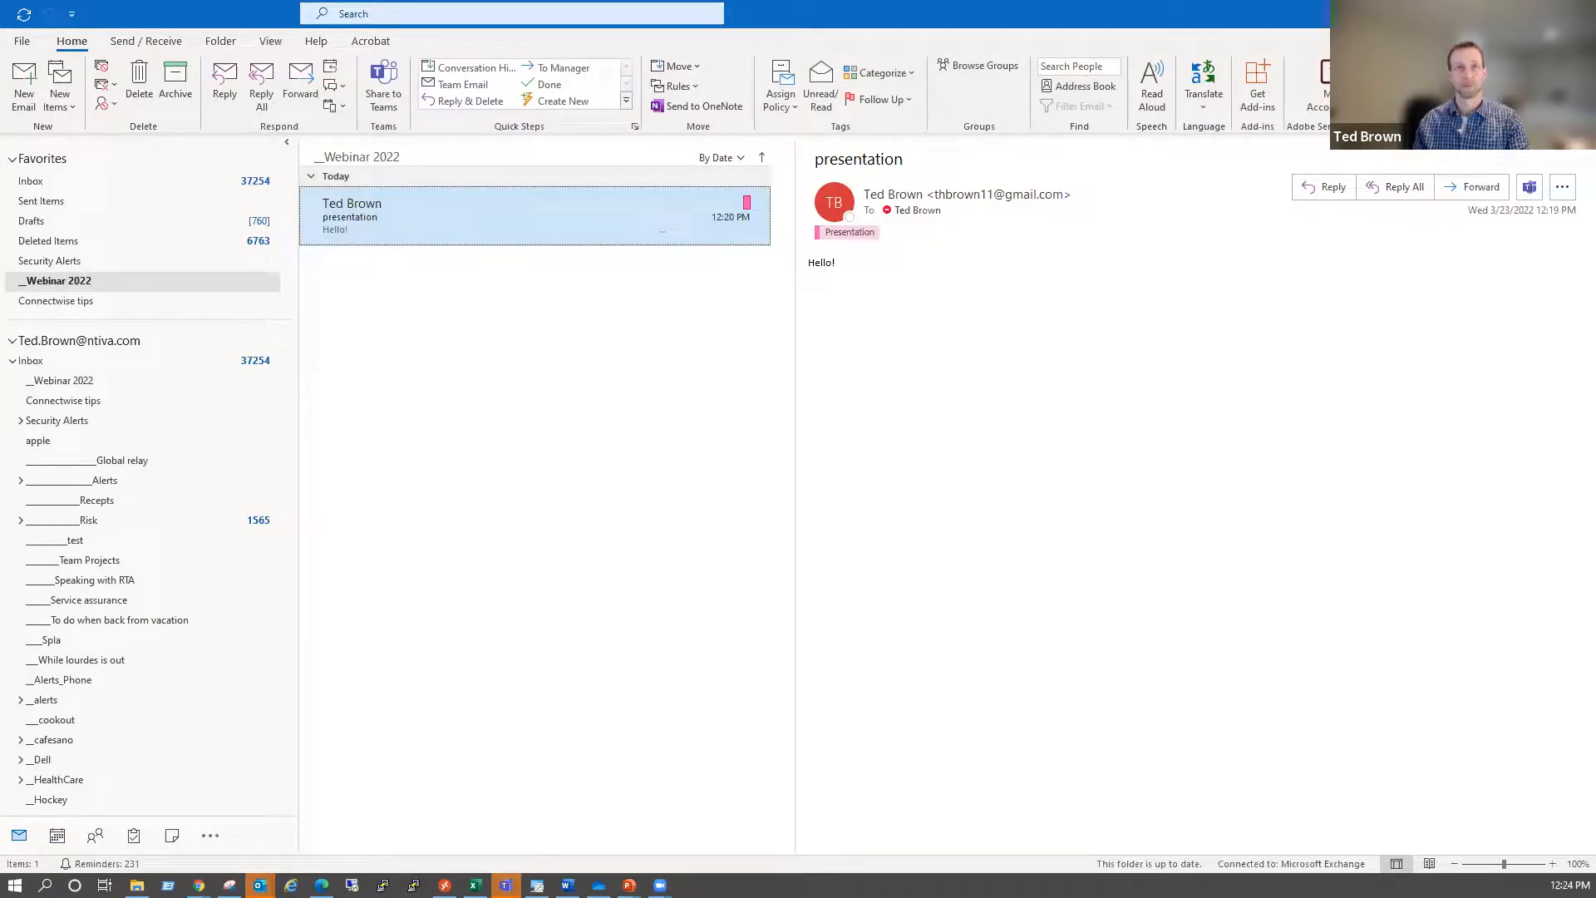
{"action": "key", "text": "alt+Tab"}
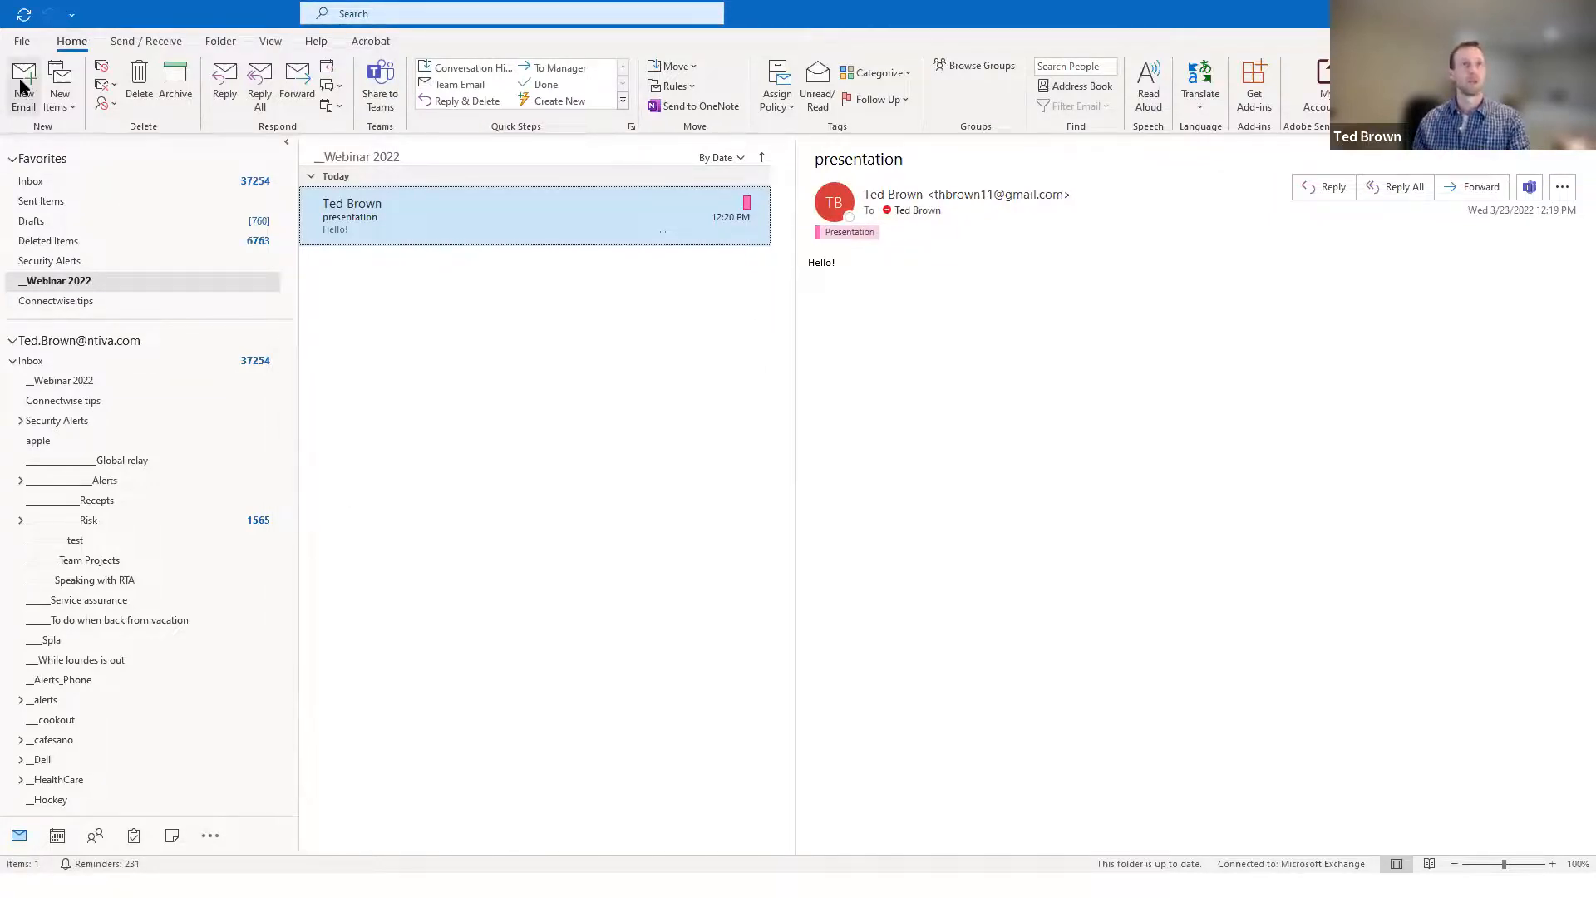
Create a new email message and display the saved message templates
{"action": "left_click", "coordinate": [30, 105]}
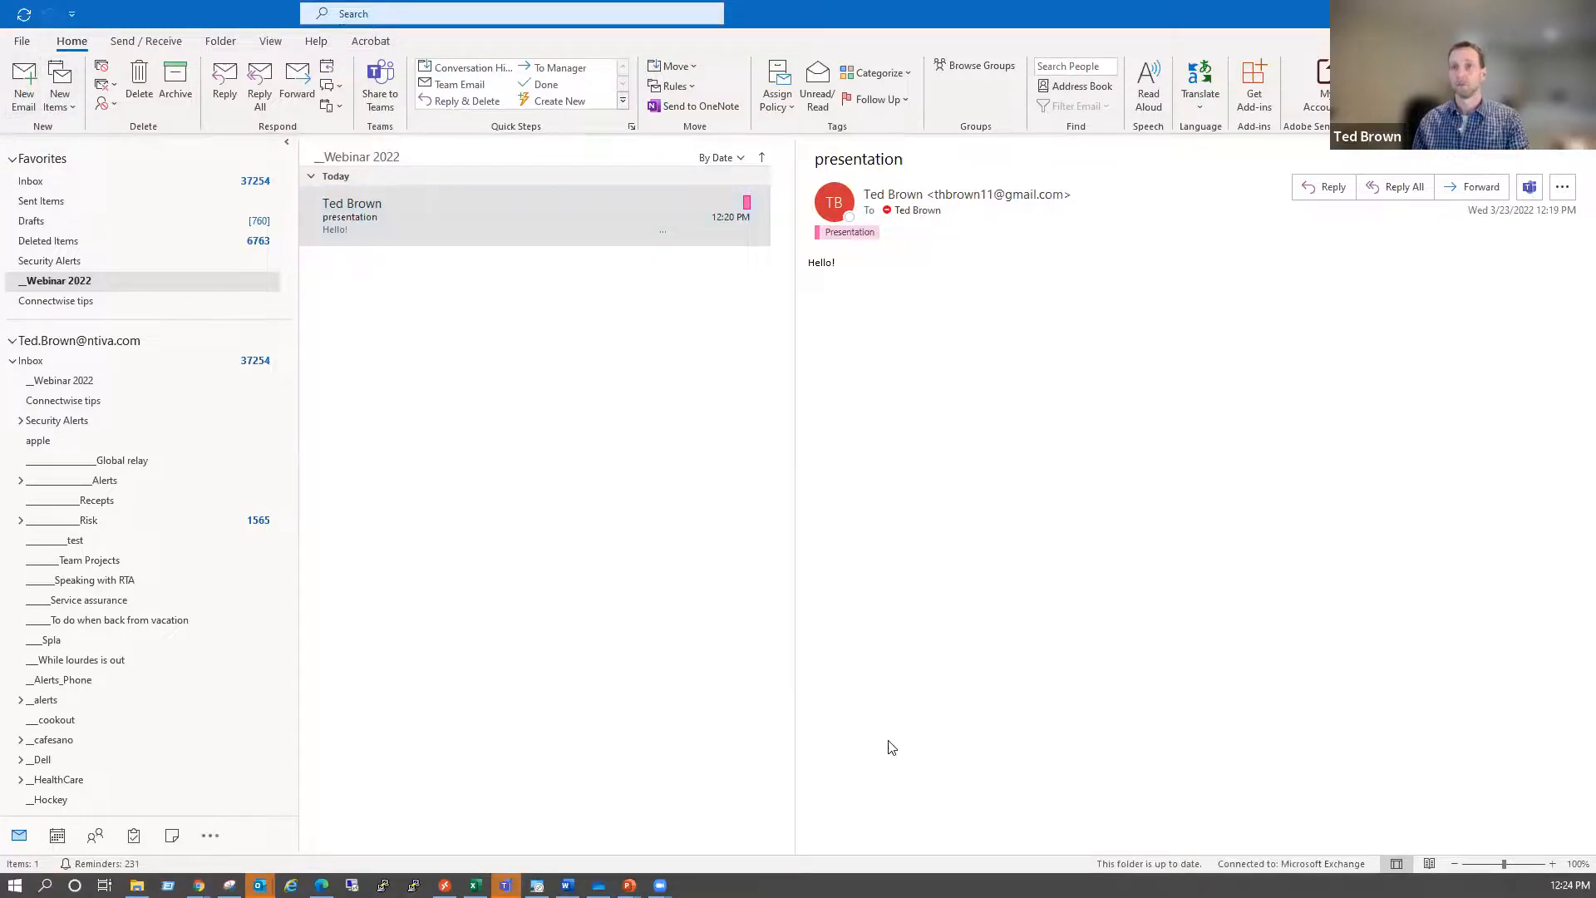
{"action": "left_click", "coordinate": [1146, 188]}
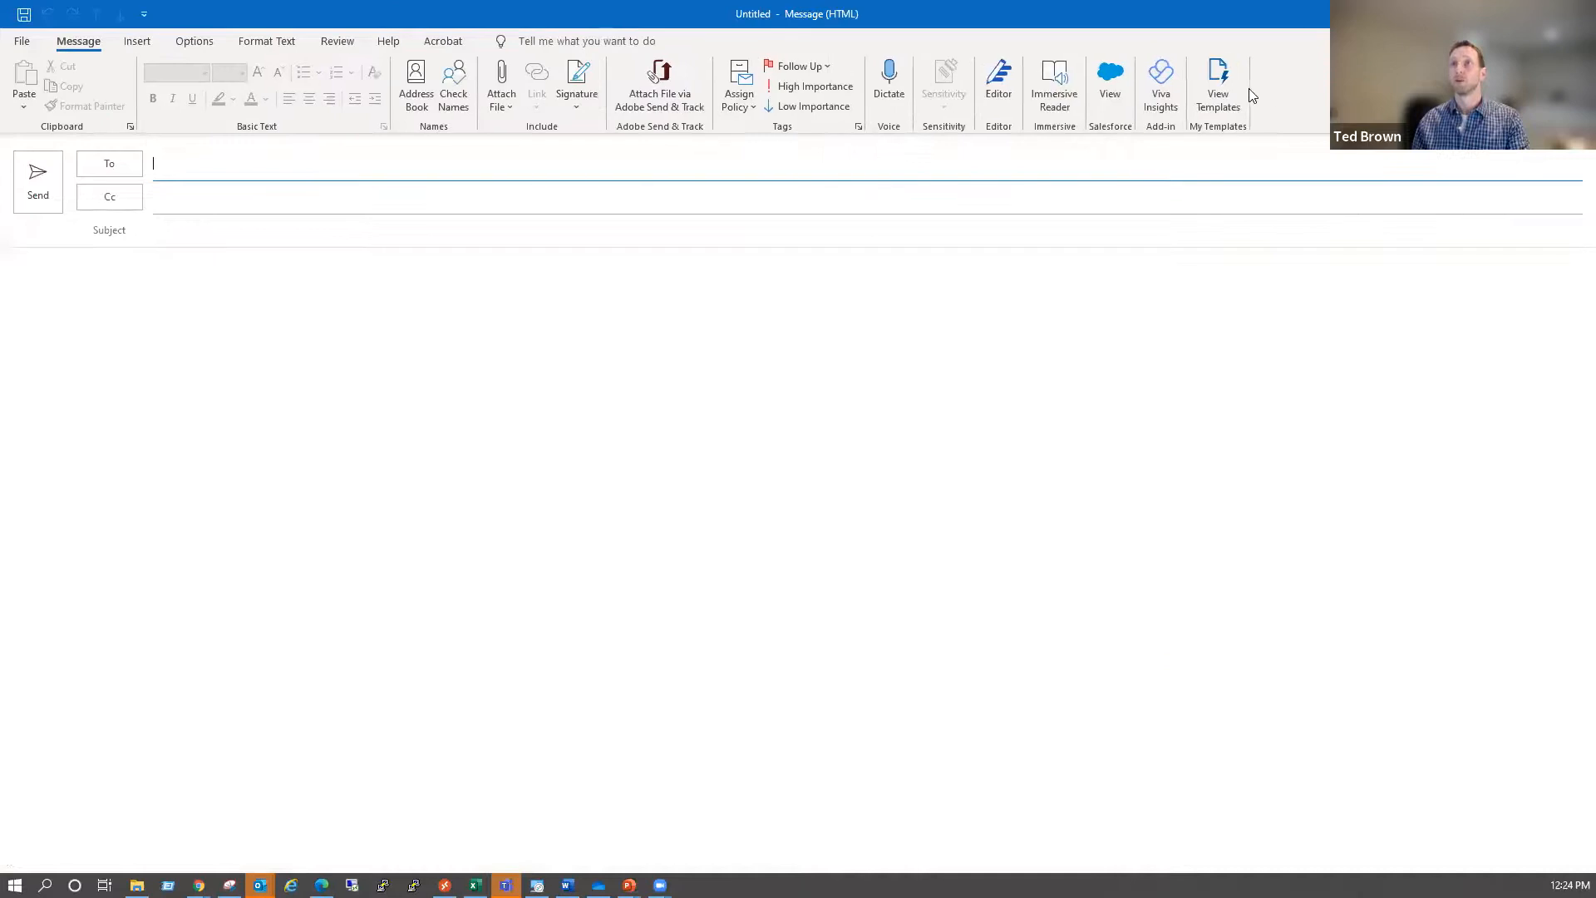
{"action": "left_click", "coordinate": [1207, 76]}
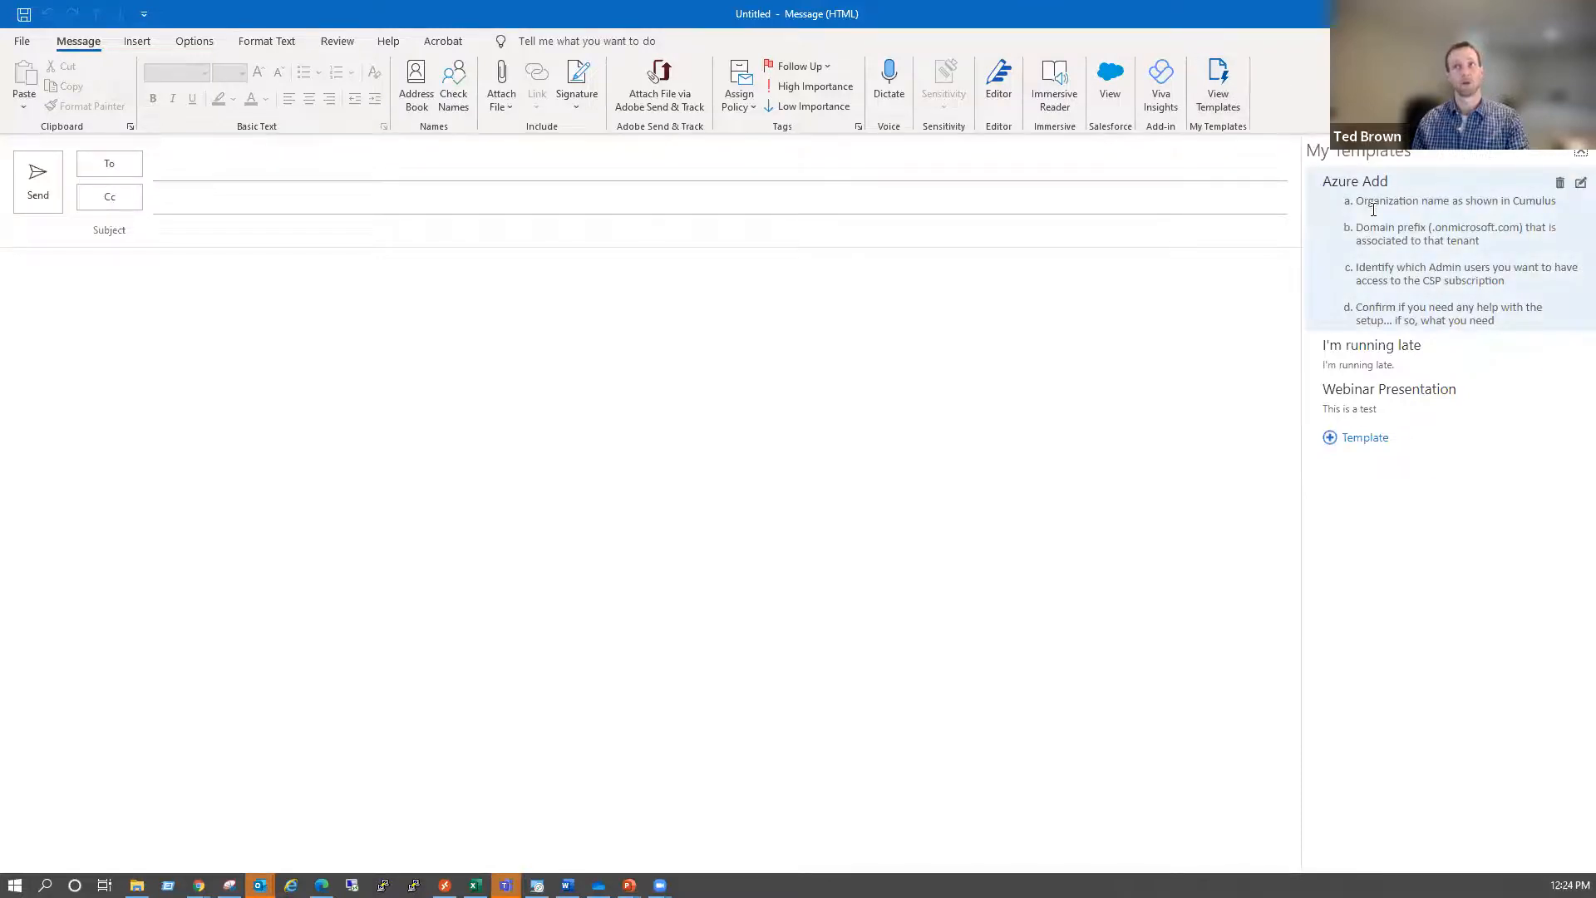
Insert the Azure Add template into the message, delete its text, and insert the I'm running late template instead
{"action": "left_click", "coordinate": [1410, 238]}
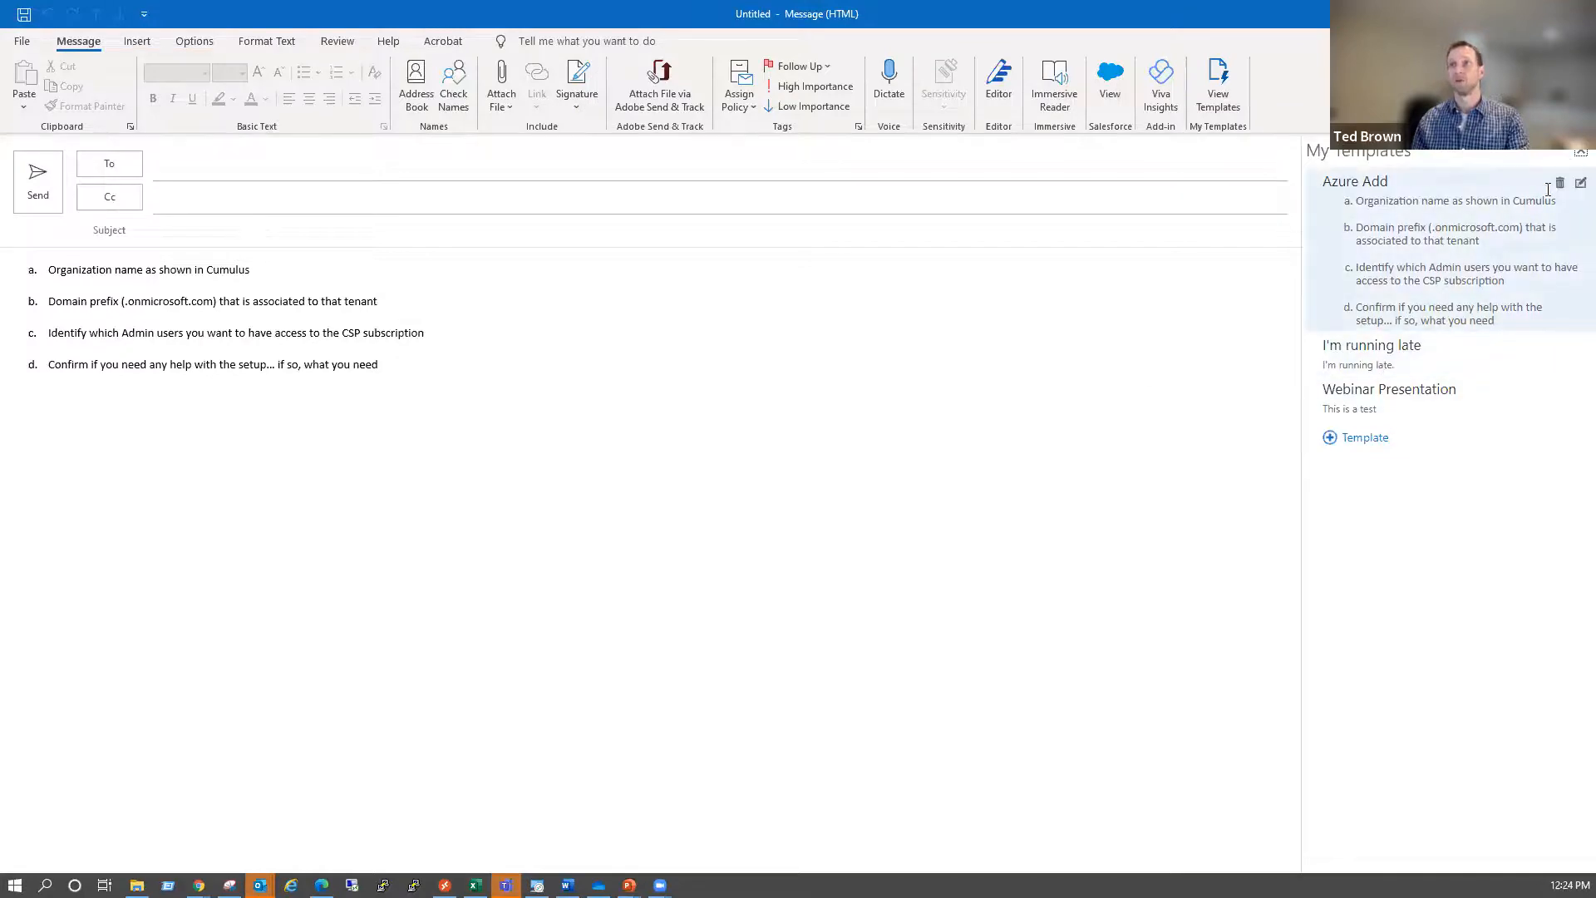
{"action": "left_click_drag", "start_coordinate": [473, 367], "coordinate": [15, 271]}
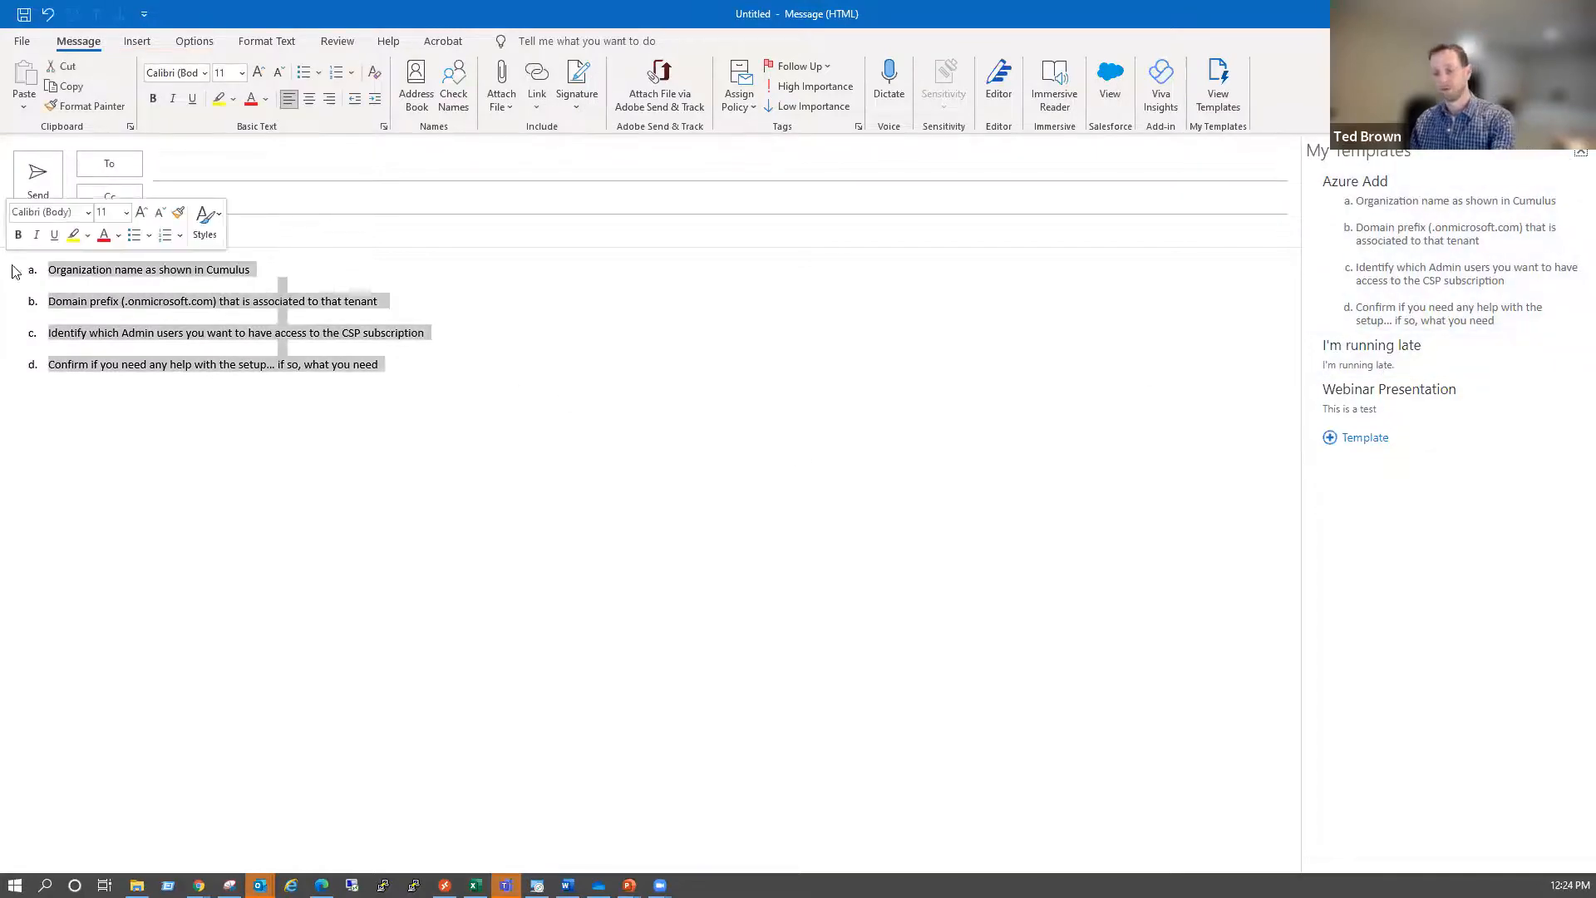
{"action": "key", "text": "Delete"}
{"action": "left_click", "coordinate": [1417, 349]}
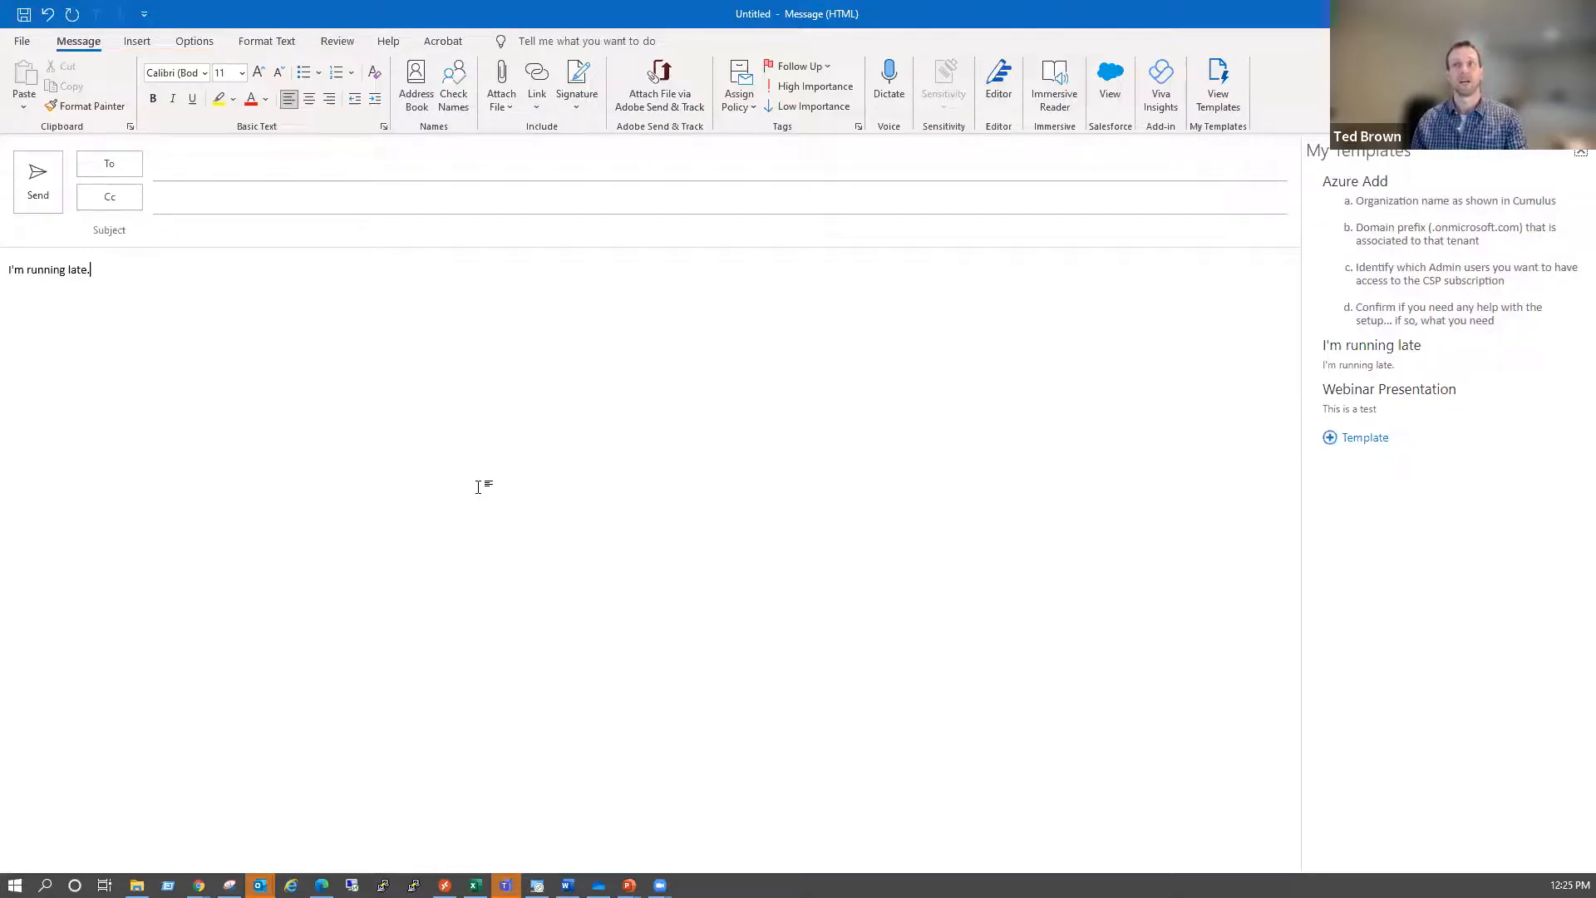
Create and save a new template titled "This is a test" with the text "Hello everyone"
{"action": "left_click", "coordinate": [1338, 437]}
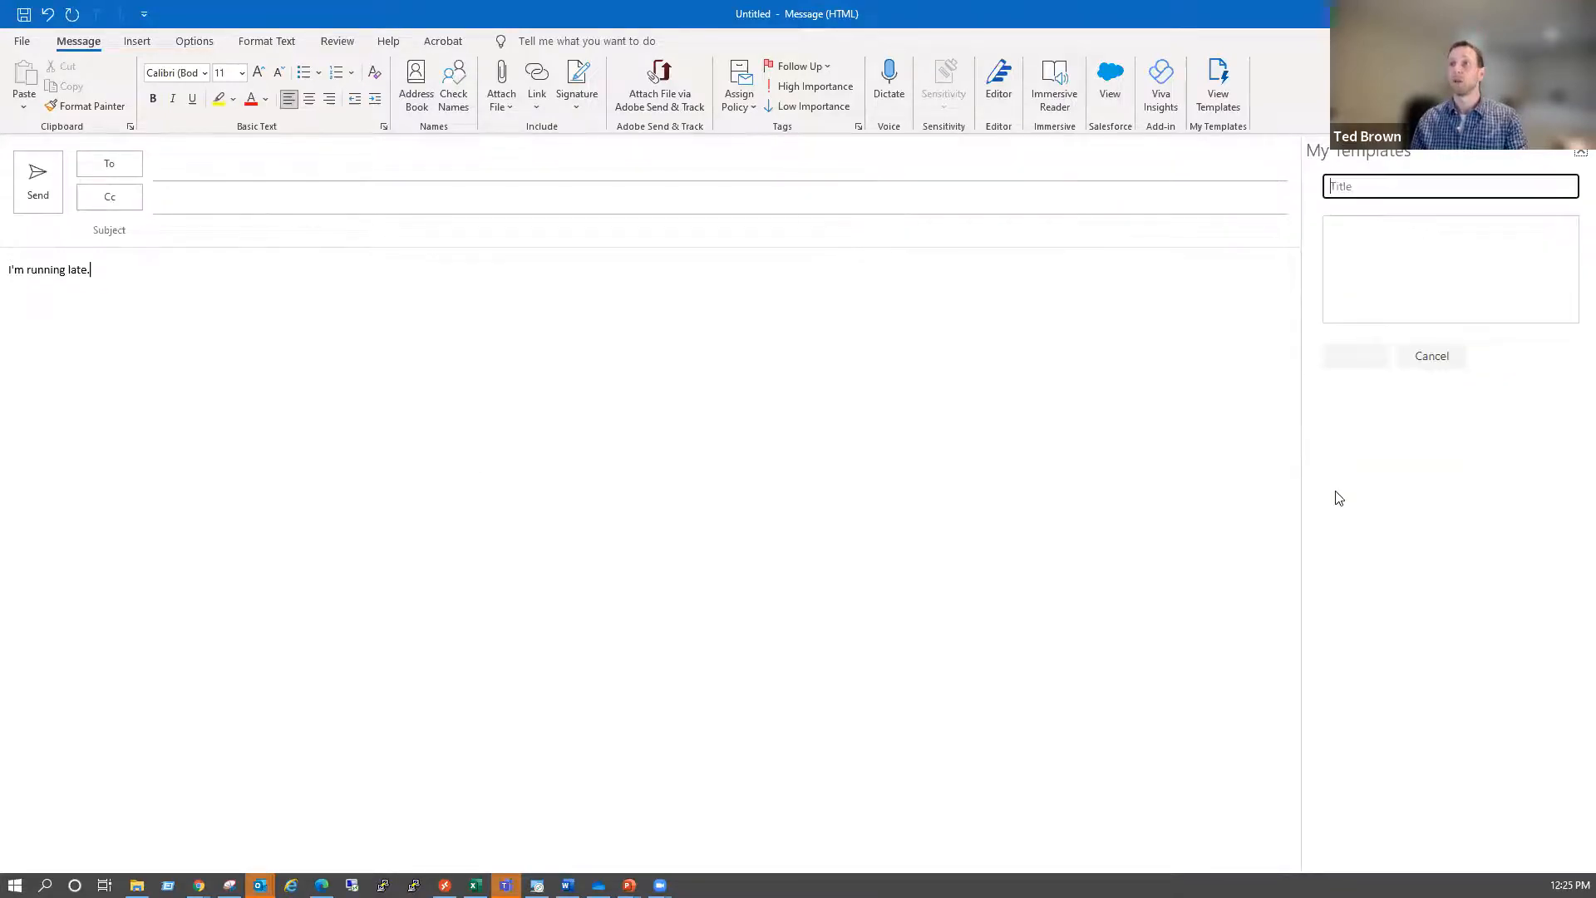
{"action": "type", "text": "Th"}
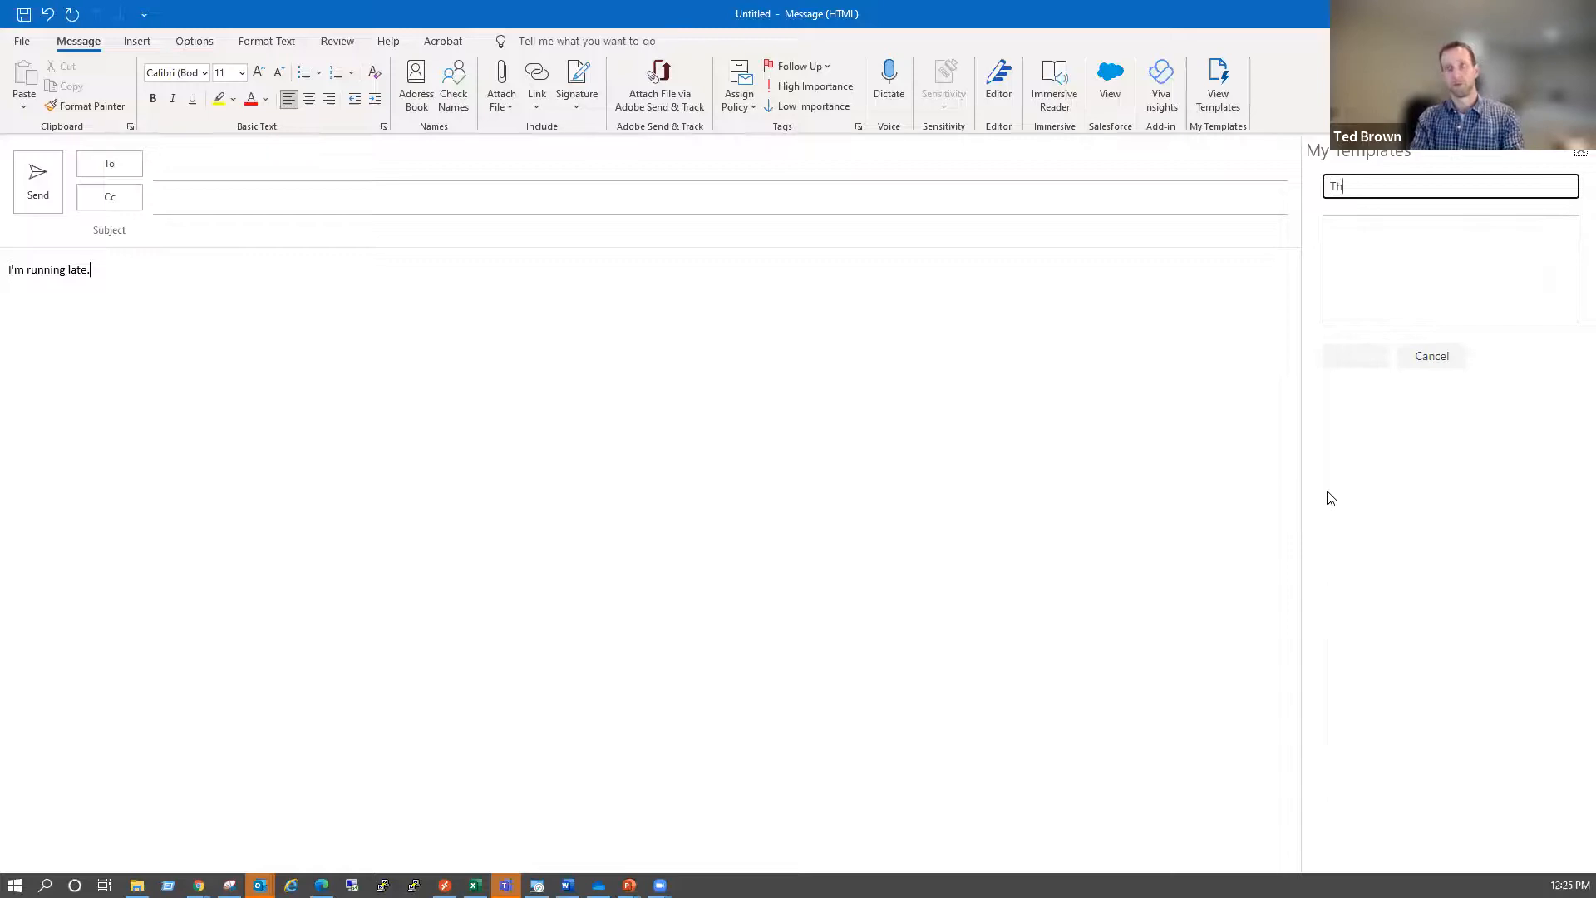
{"action": "type", "text": "is is a test"}
{"action": "key", "text": "Tab"}
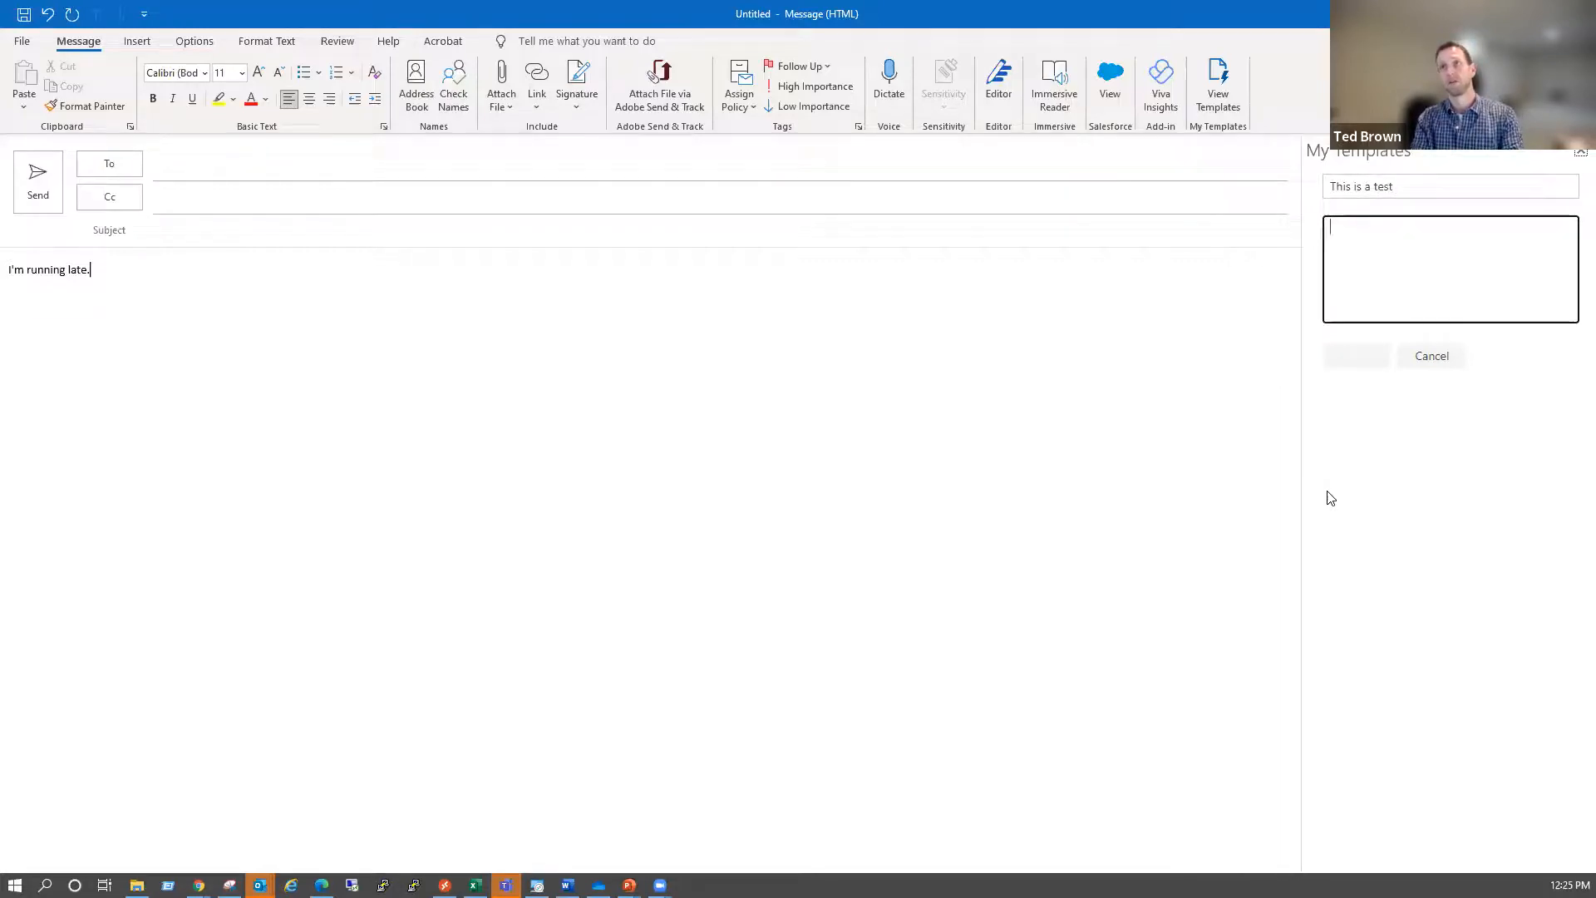
{"action": "type", "text": "He"}
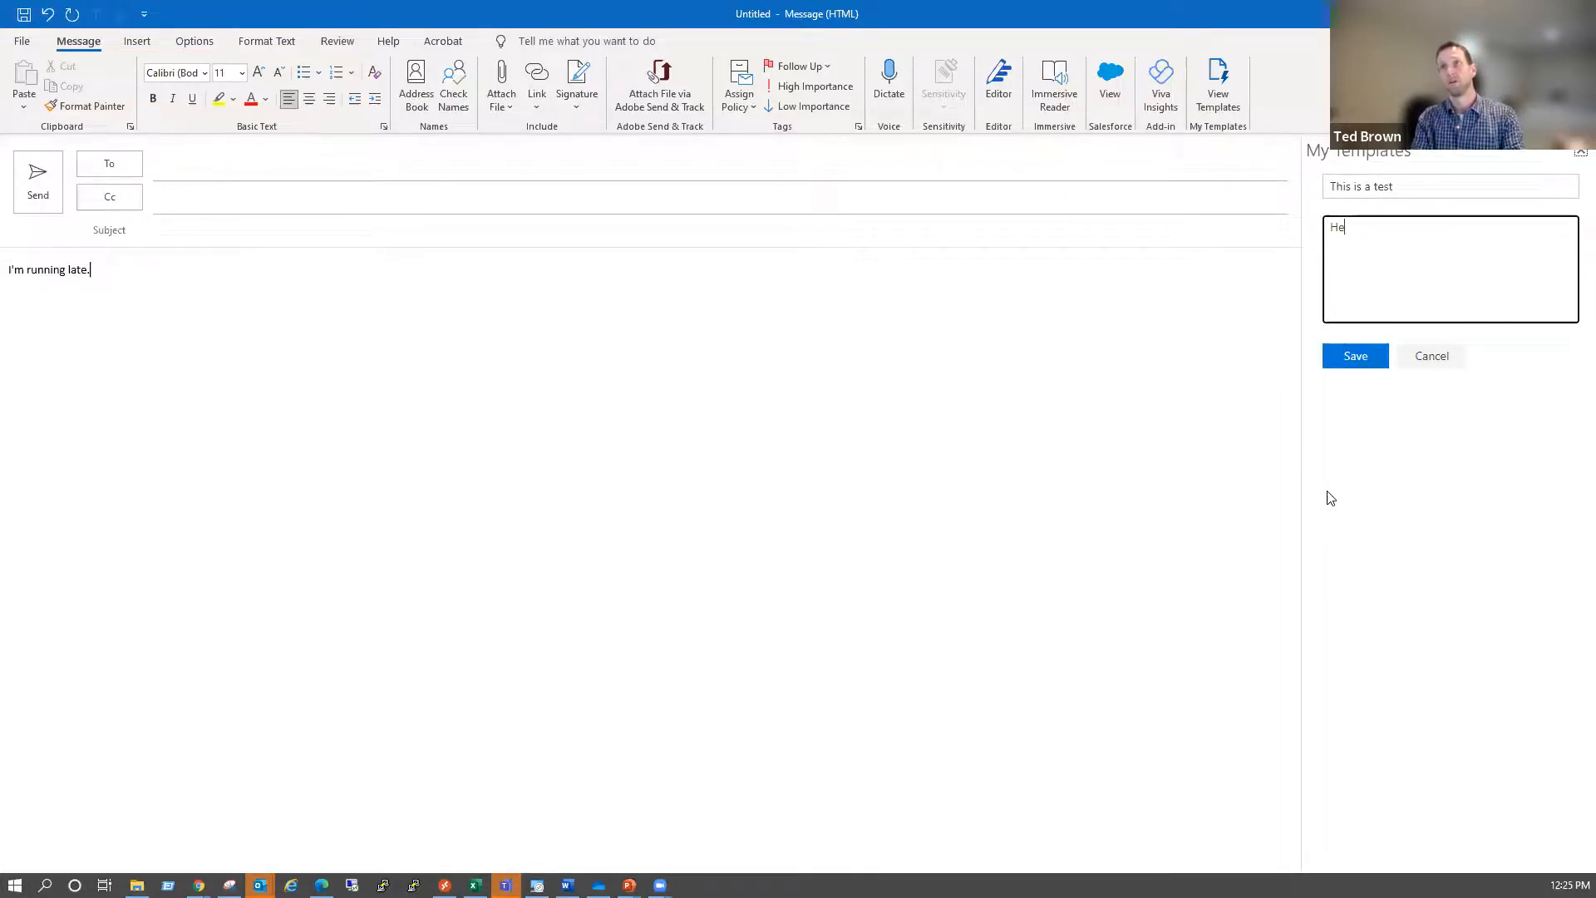
{"action": "type", "text": "llo everyone"}
{"action": "left_click", "coordinate": [1353, 362]}
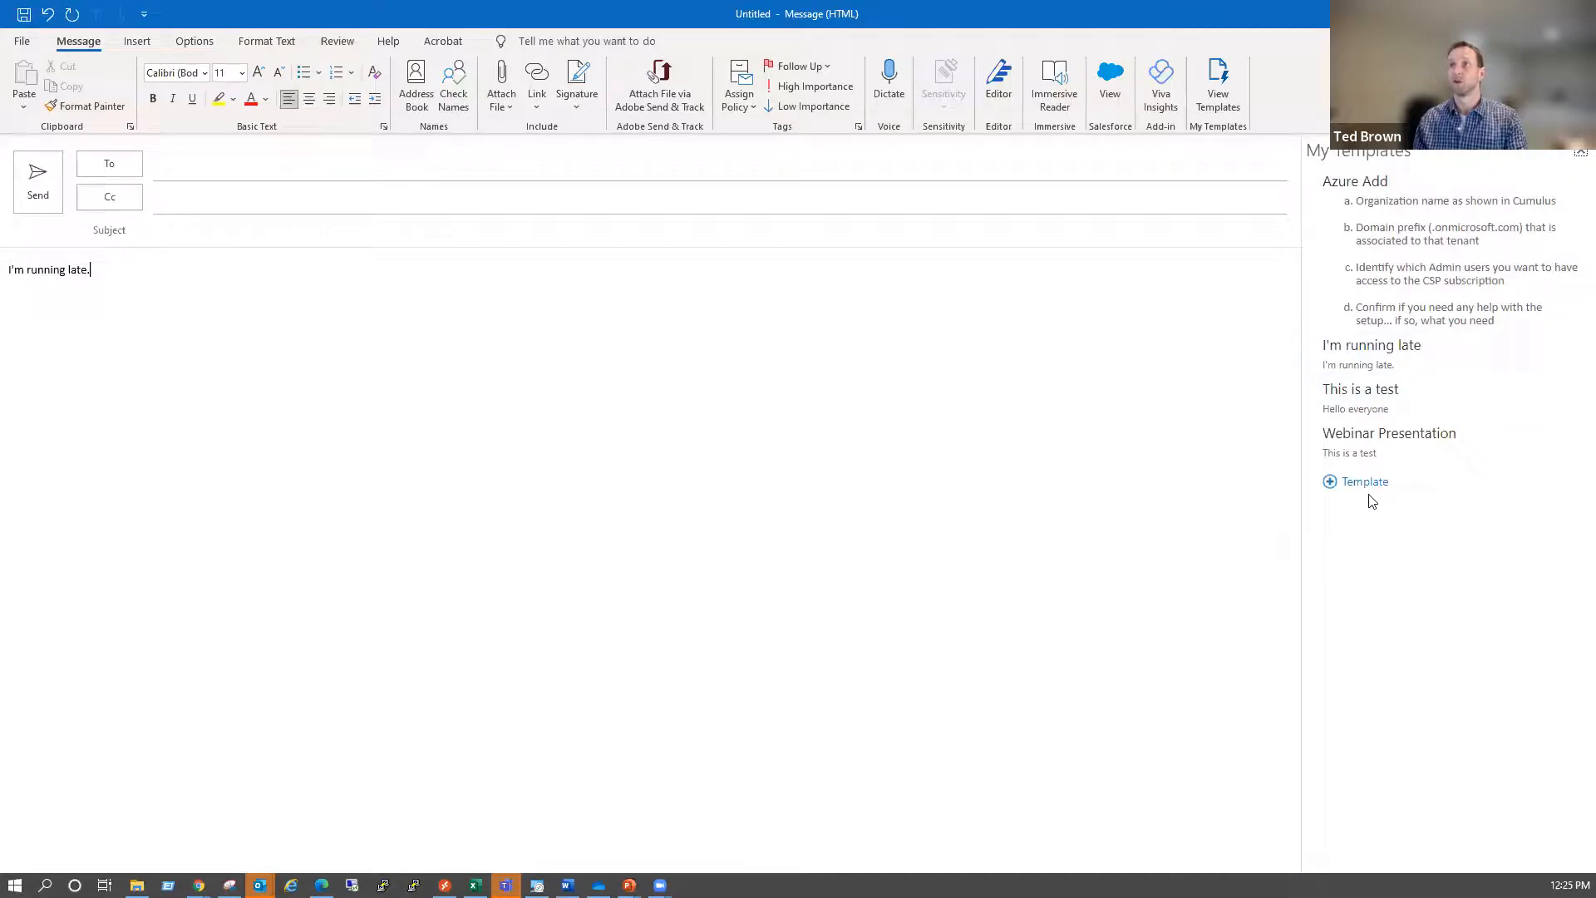
Close the templates with the unsent message, discarding it, and open the account's Inbox
{"action": "left_click", "coordinate": [1574, 156]}
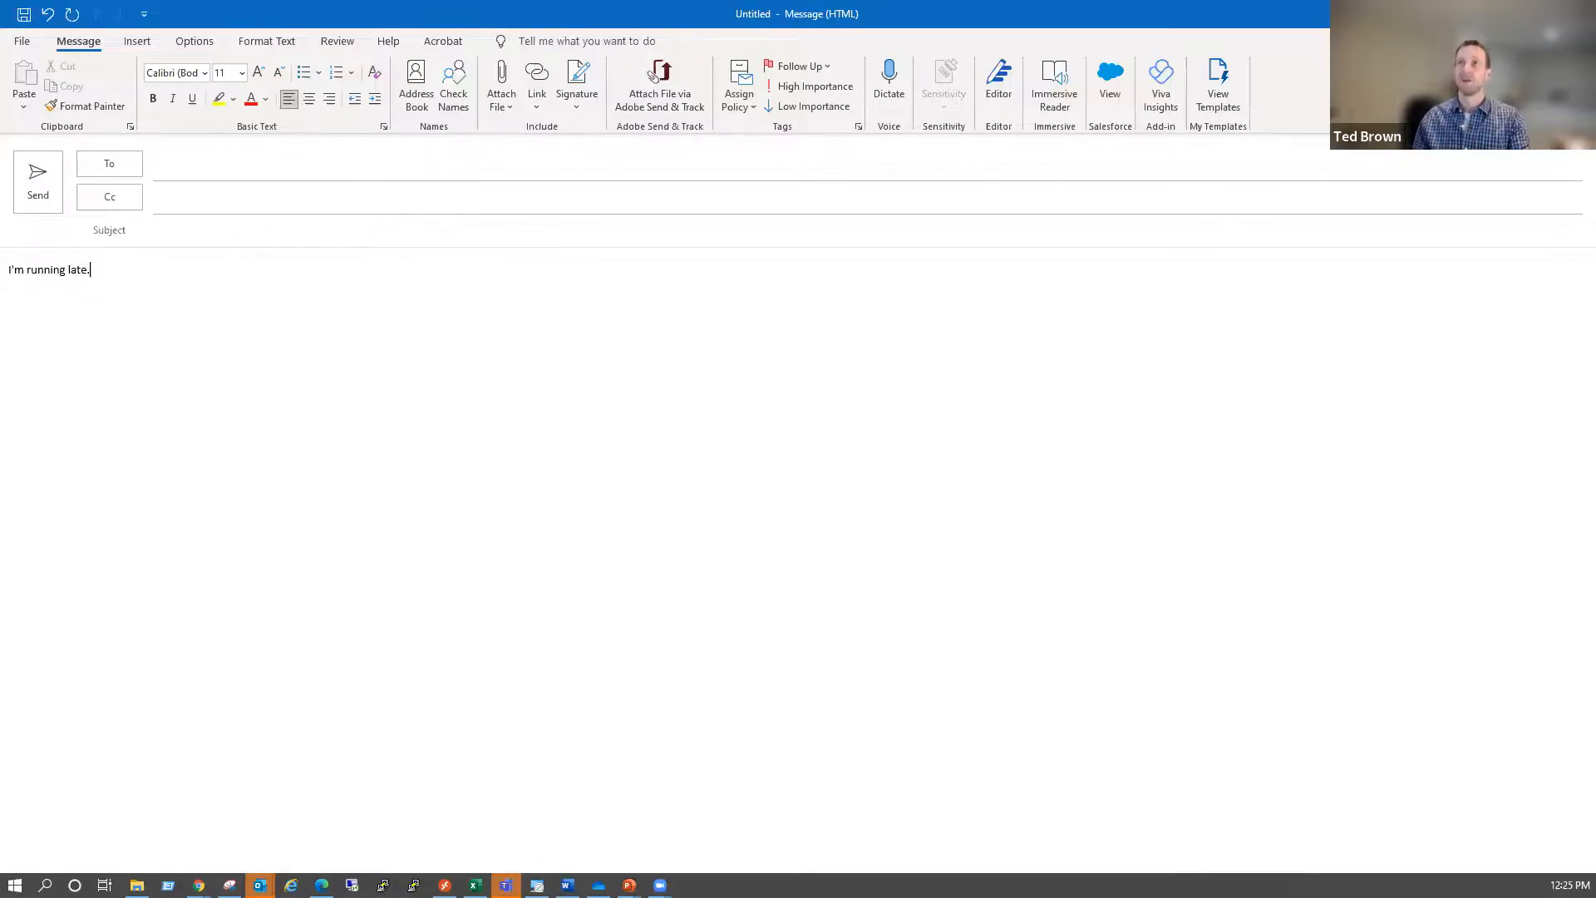
{"action": "key", "text": "Escape"}
{"action": "left_click", "coordinate": [818, 490]}
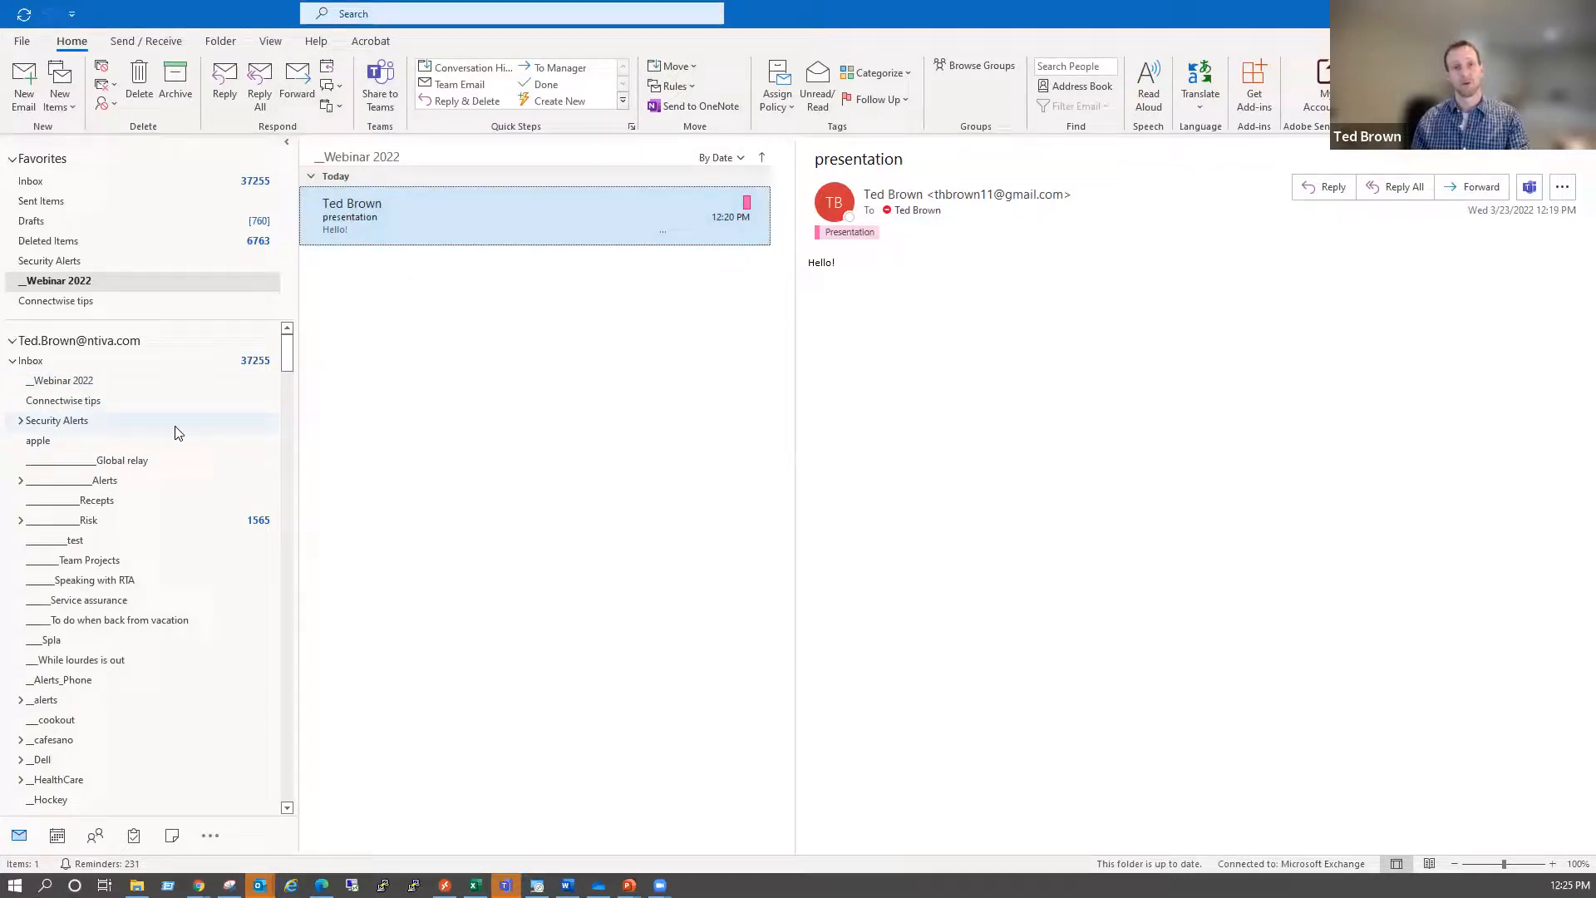
{"action": "left_click", "coordinate": [160, 366]}
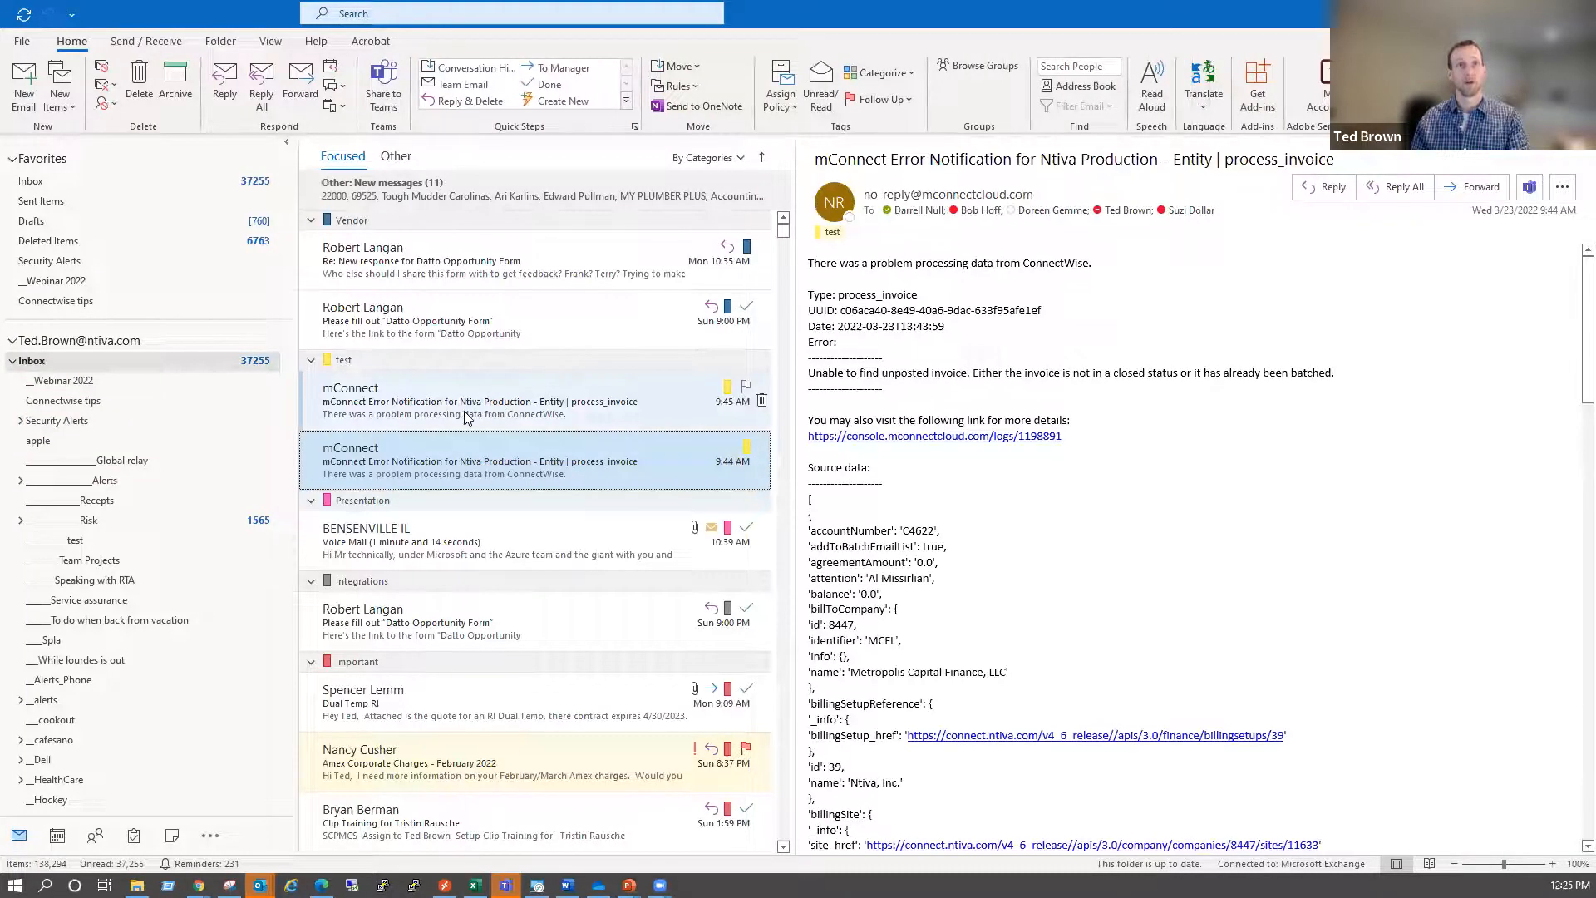
Ignore the "presentation" email conversation in the __Webinar 2022 folder, confirming its move to Deleted Items
{"action": "right_click", "coordinate": [466, 416]}
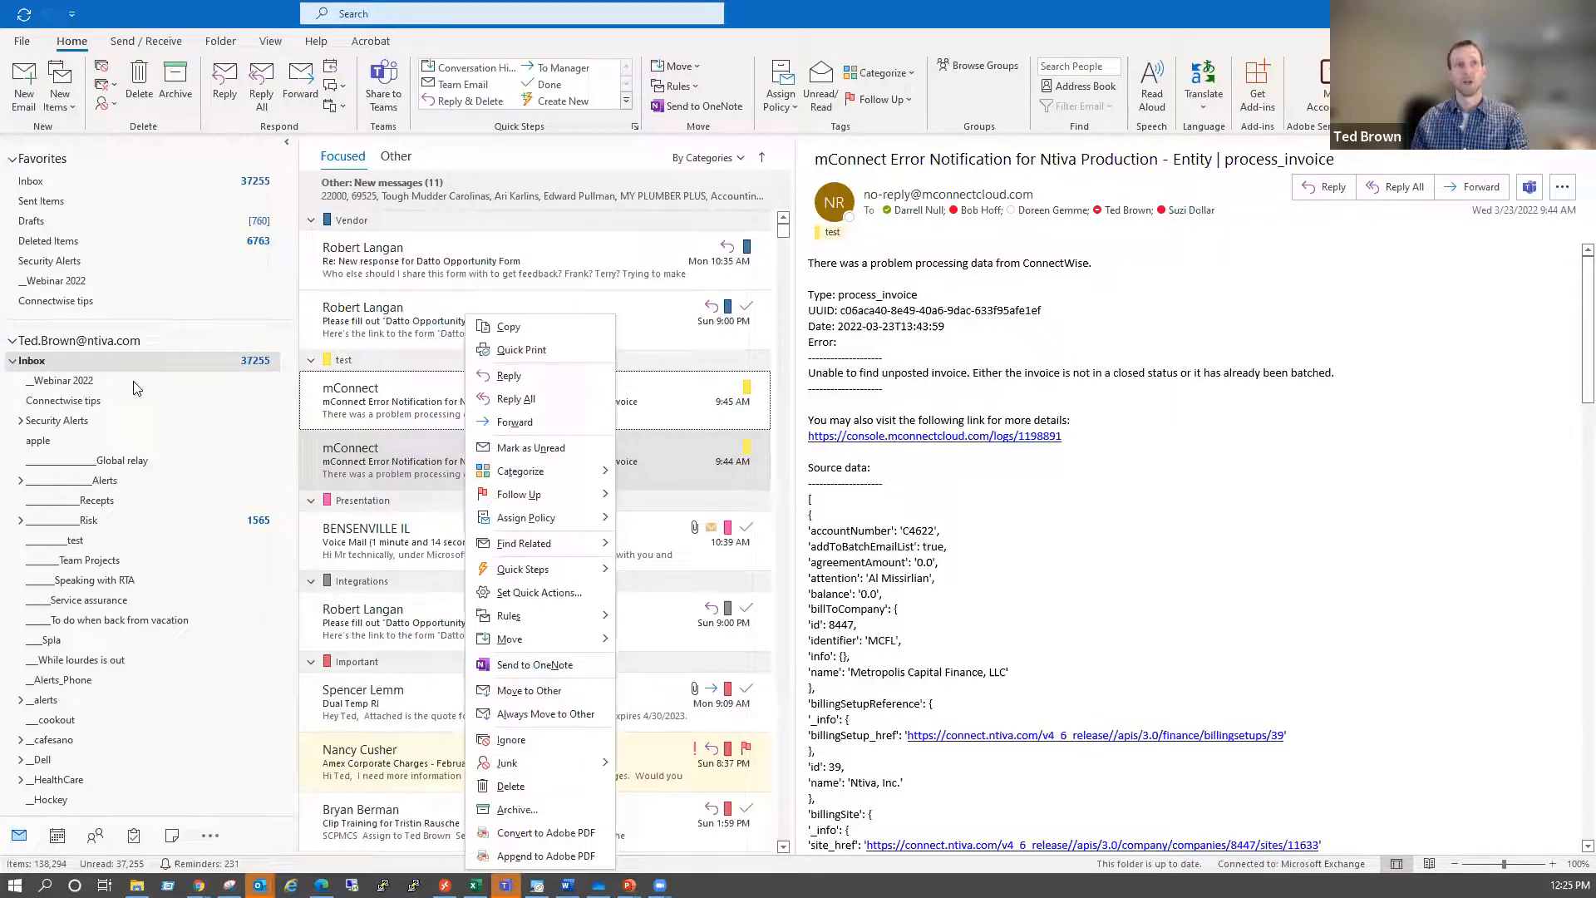
{"action": "left_click", "coordinate": [88, 381]}
{"action": "right_click", "coordinate": [445, 224]}
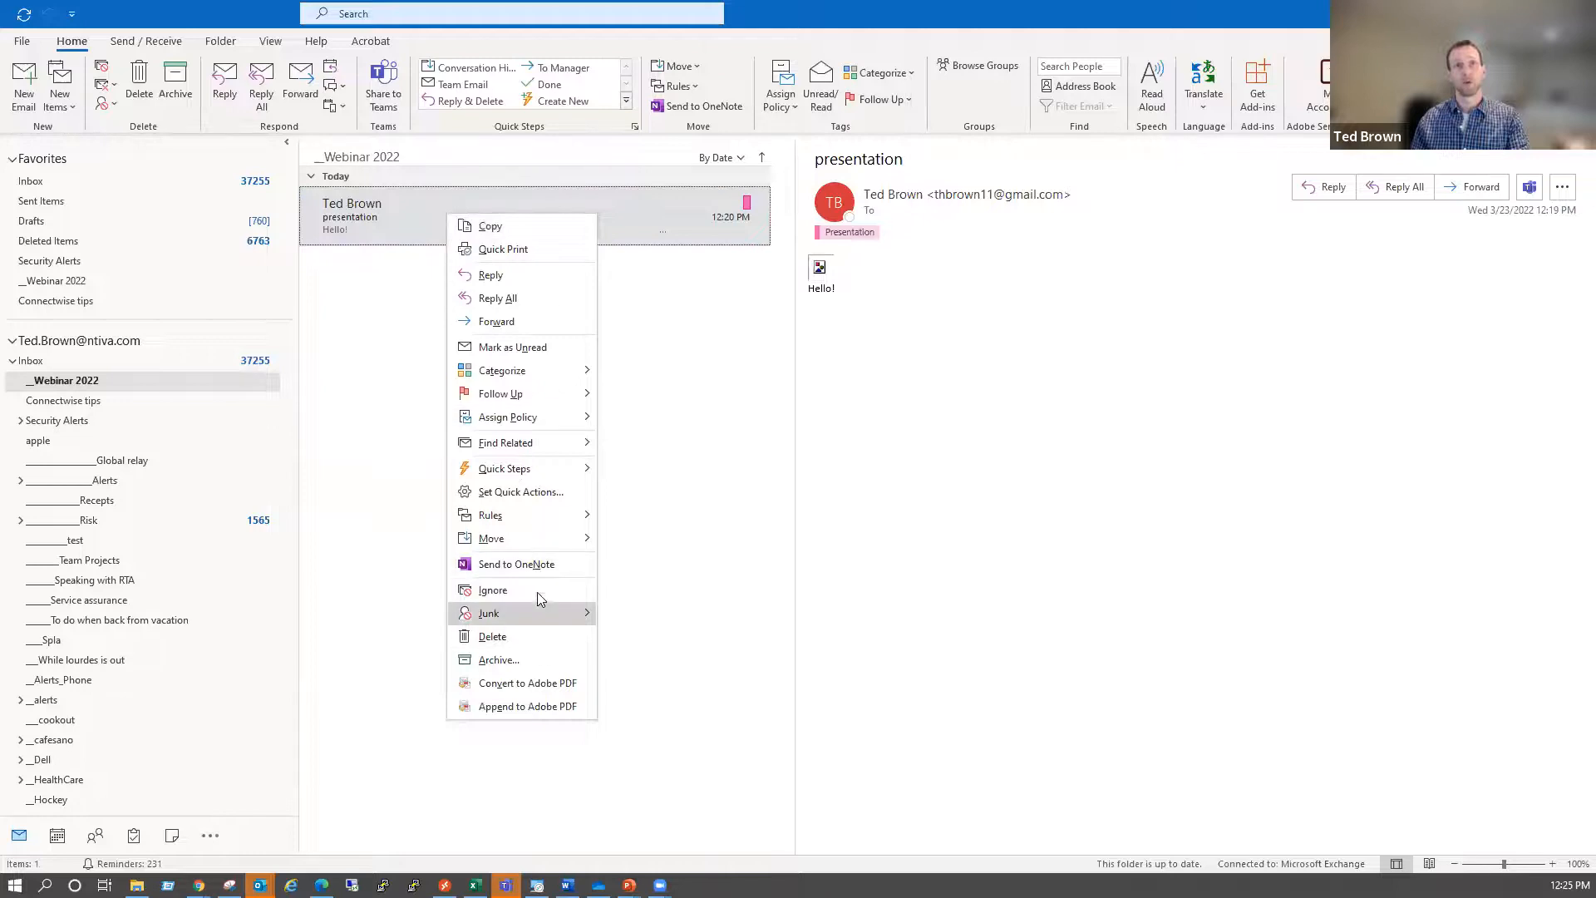
{"action": "left_click", "coordinate": [499, 589]}
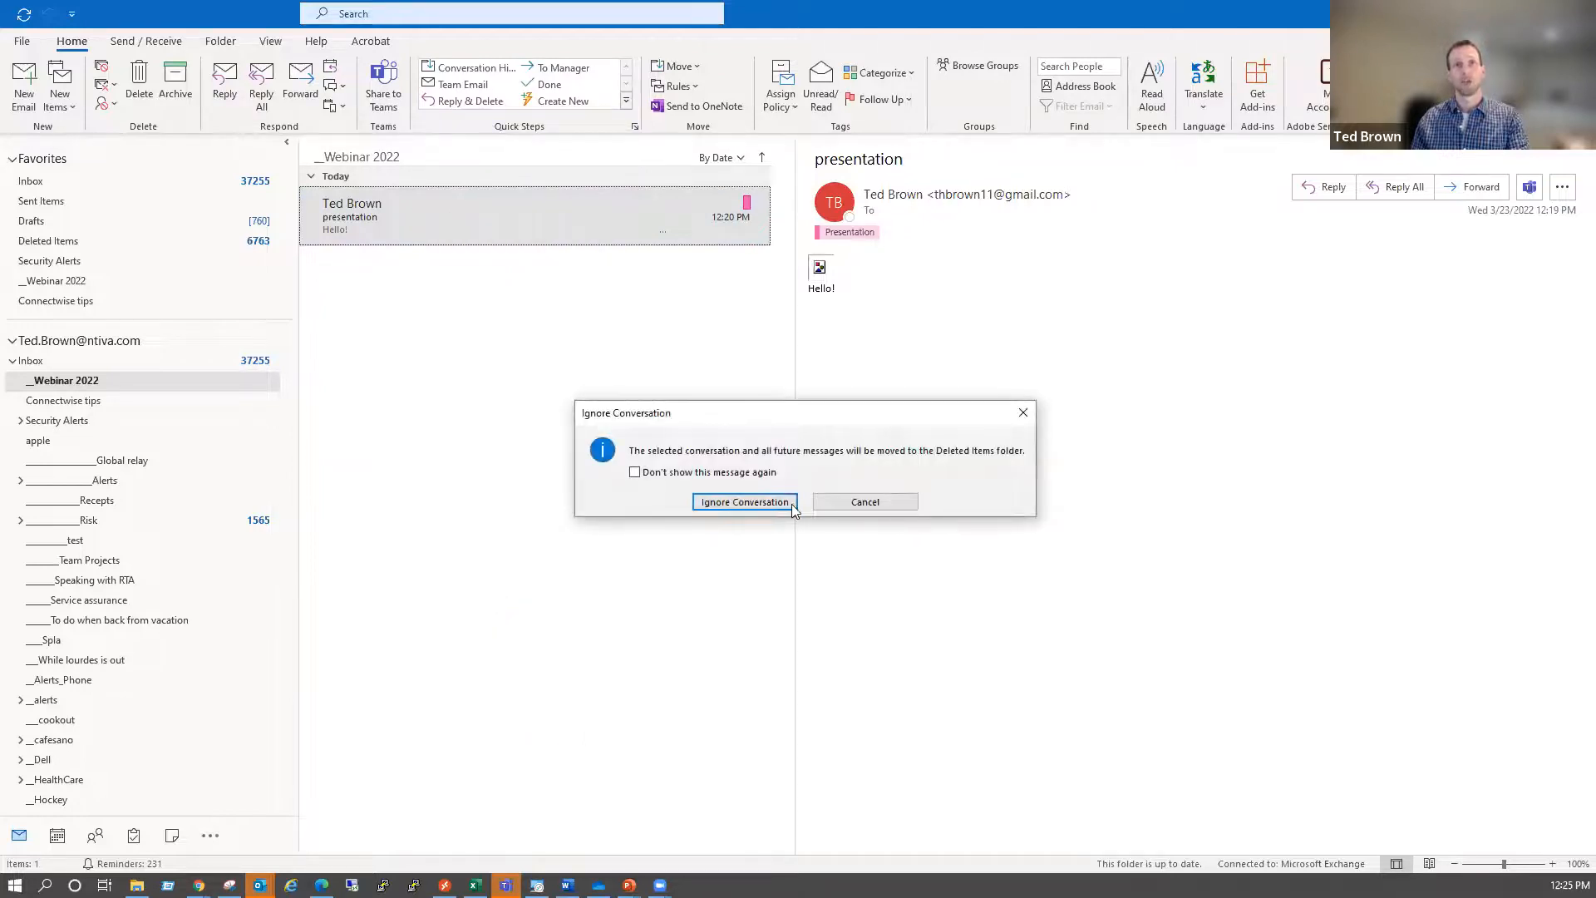
{"action": "left_click", "coordinate": [746, 500]}
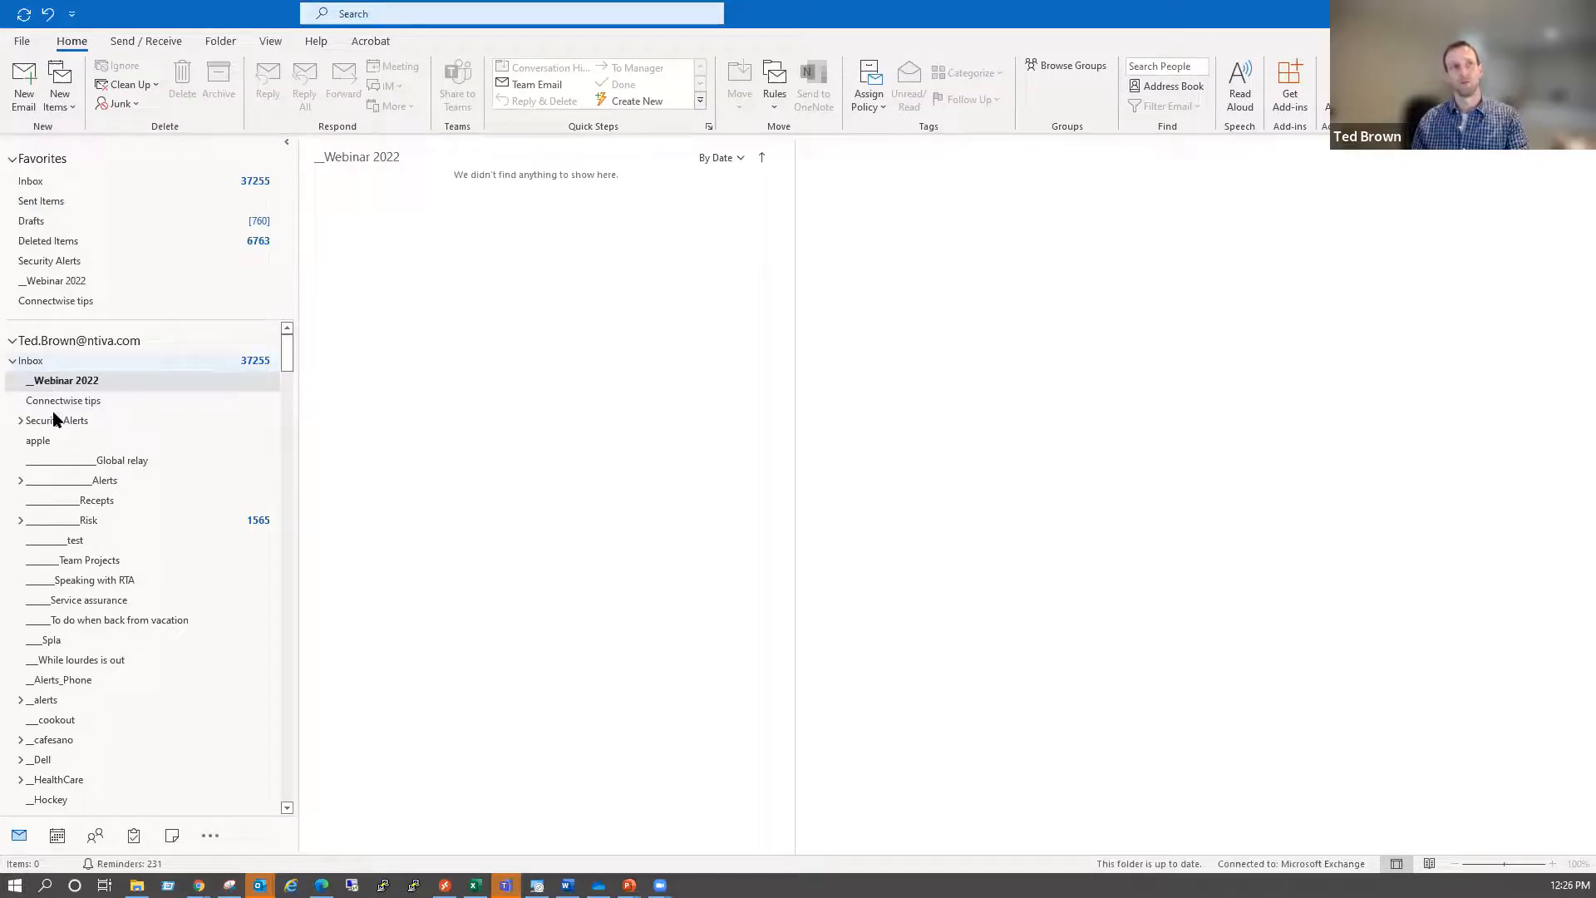
Stop ignoring the "presentation" conversation from the Deleted Items folder, then return to the __Webinar 2022 folder
{"action": "double_click", "coordinate": [20, 362]}
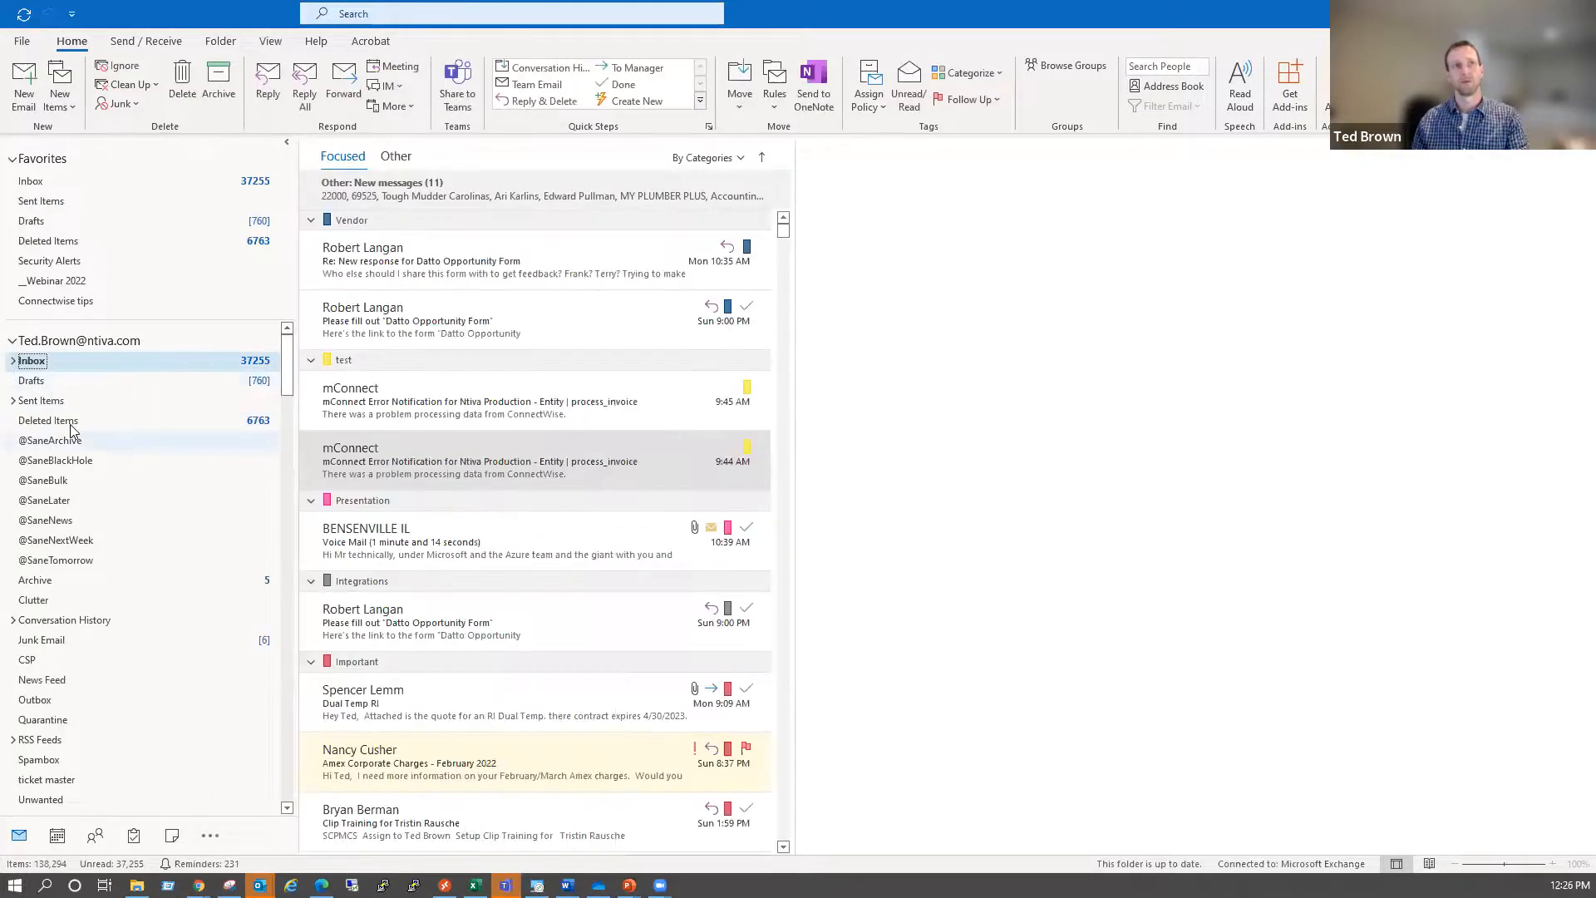
{"action": "left_click", "coordinate": [71, 426]}
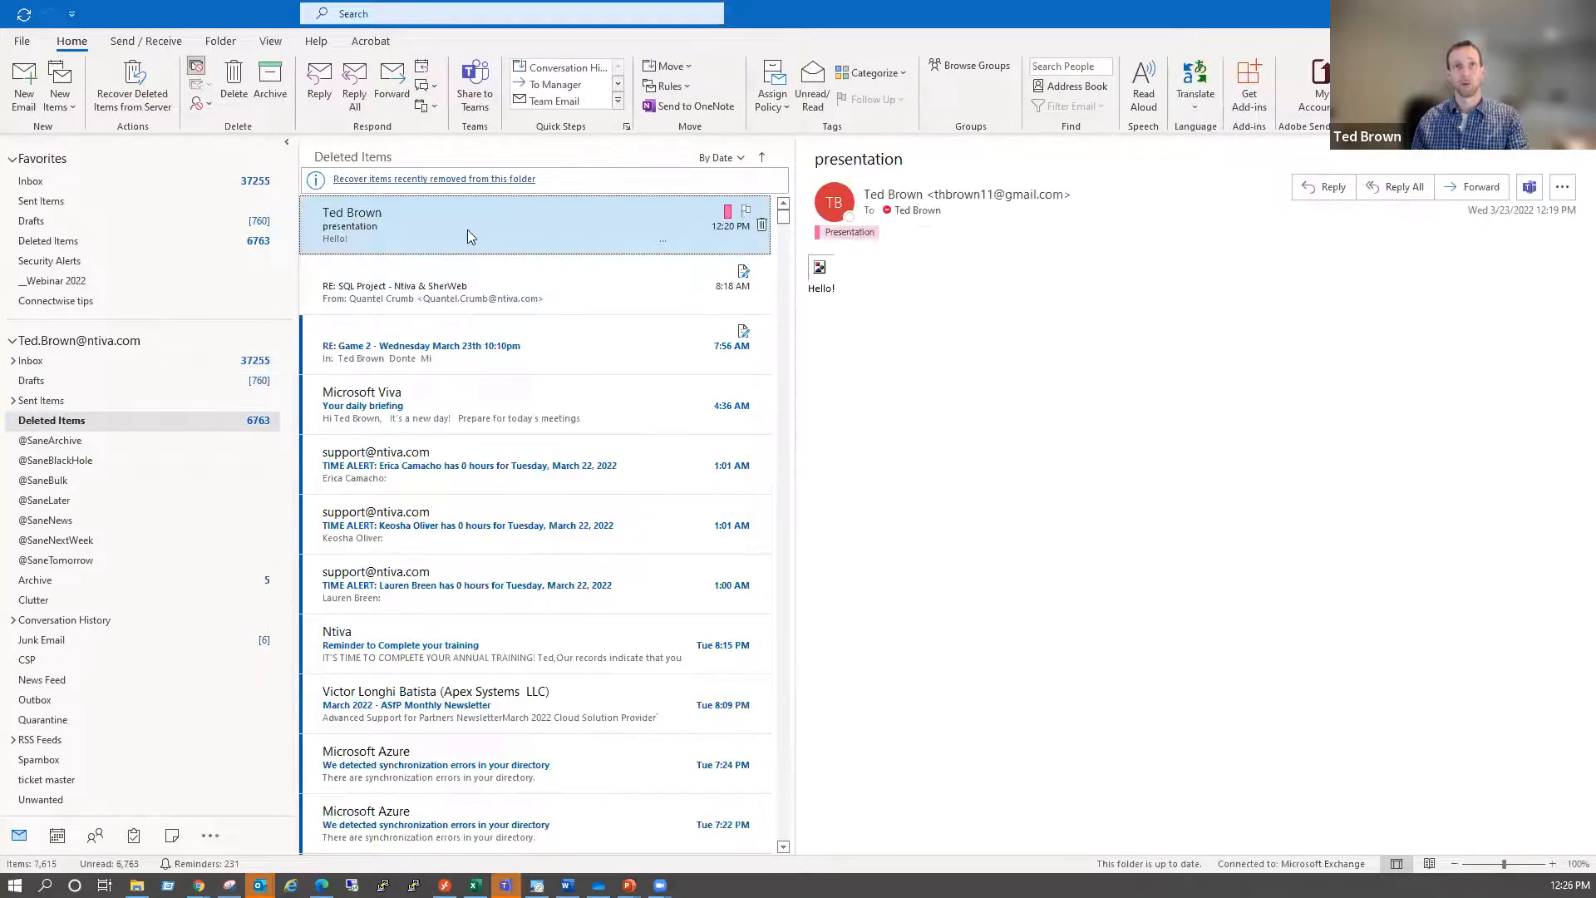
{"action": "right_click", "coordinate": [508, 221]}
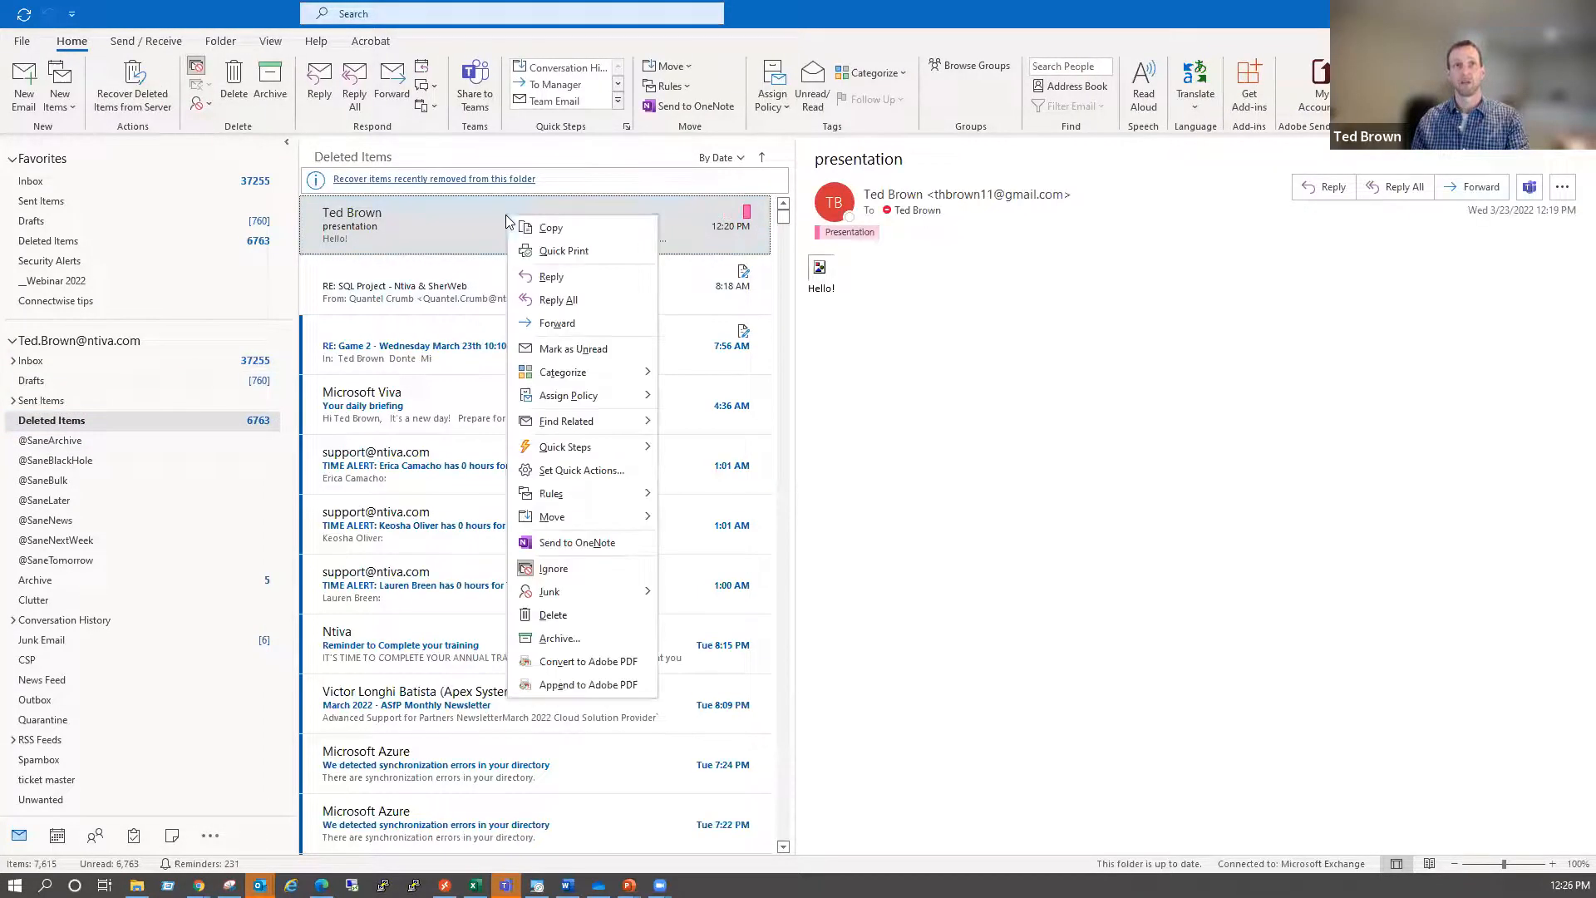
{"action": "left_click", "coordinate": [535, 570]}
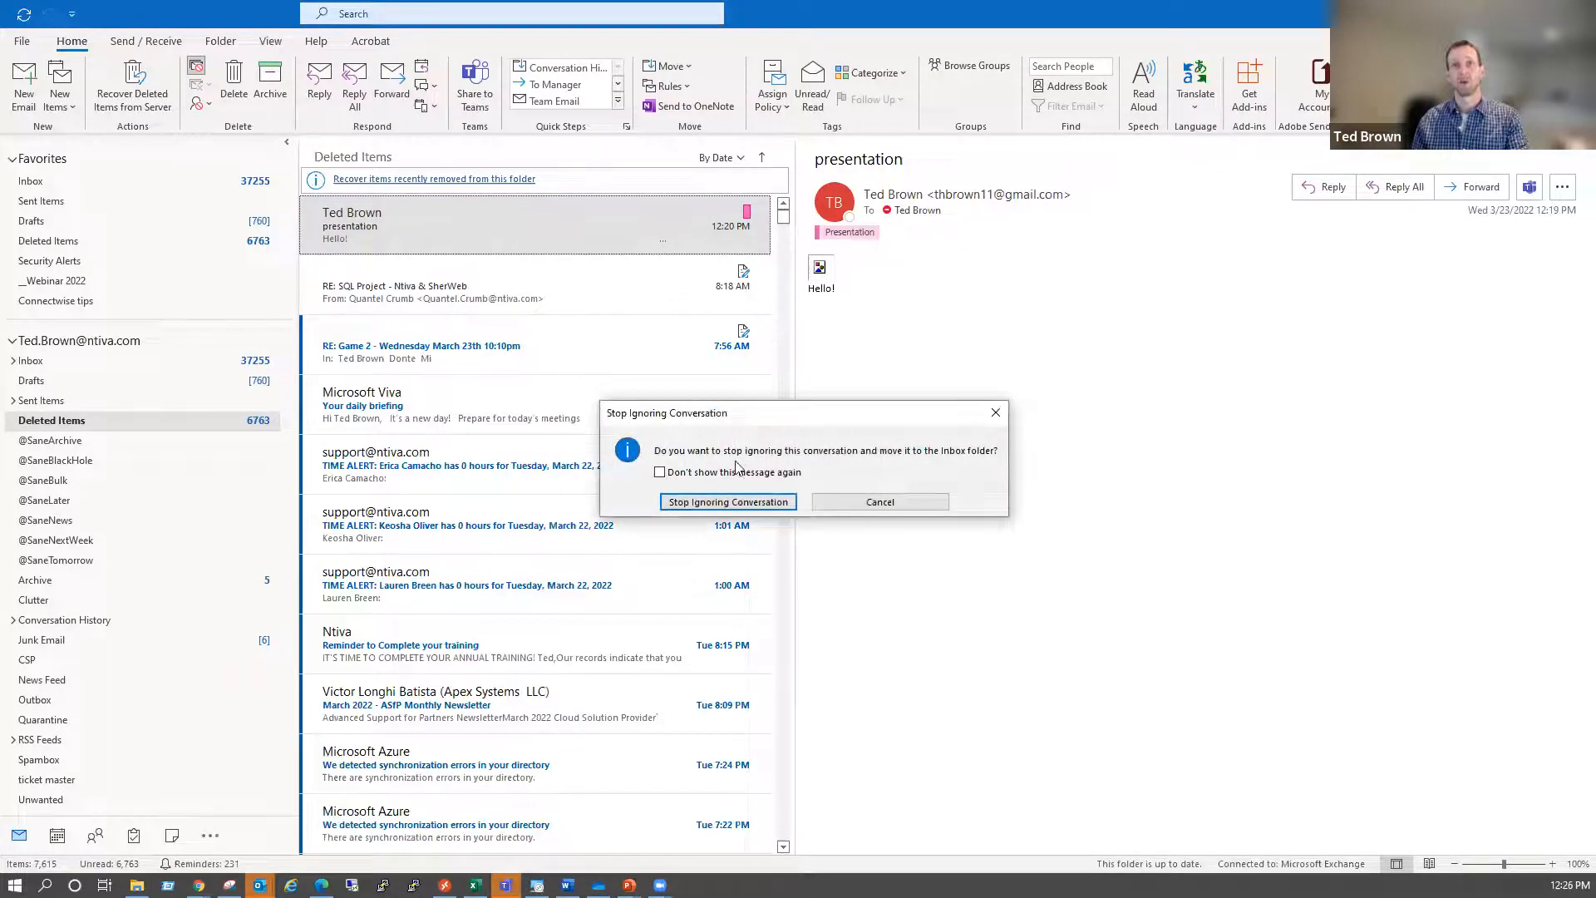
{"action": "left_click", "coordinate": [708, 502]}
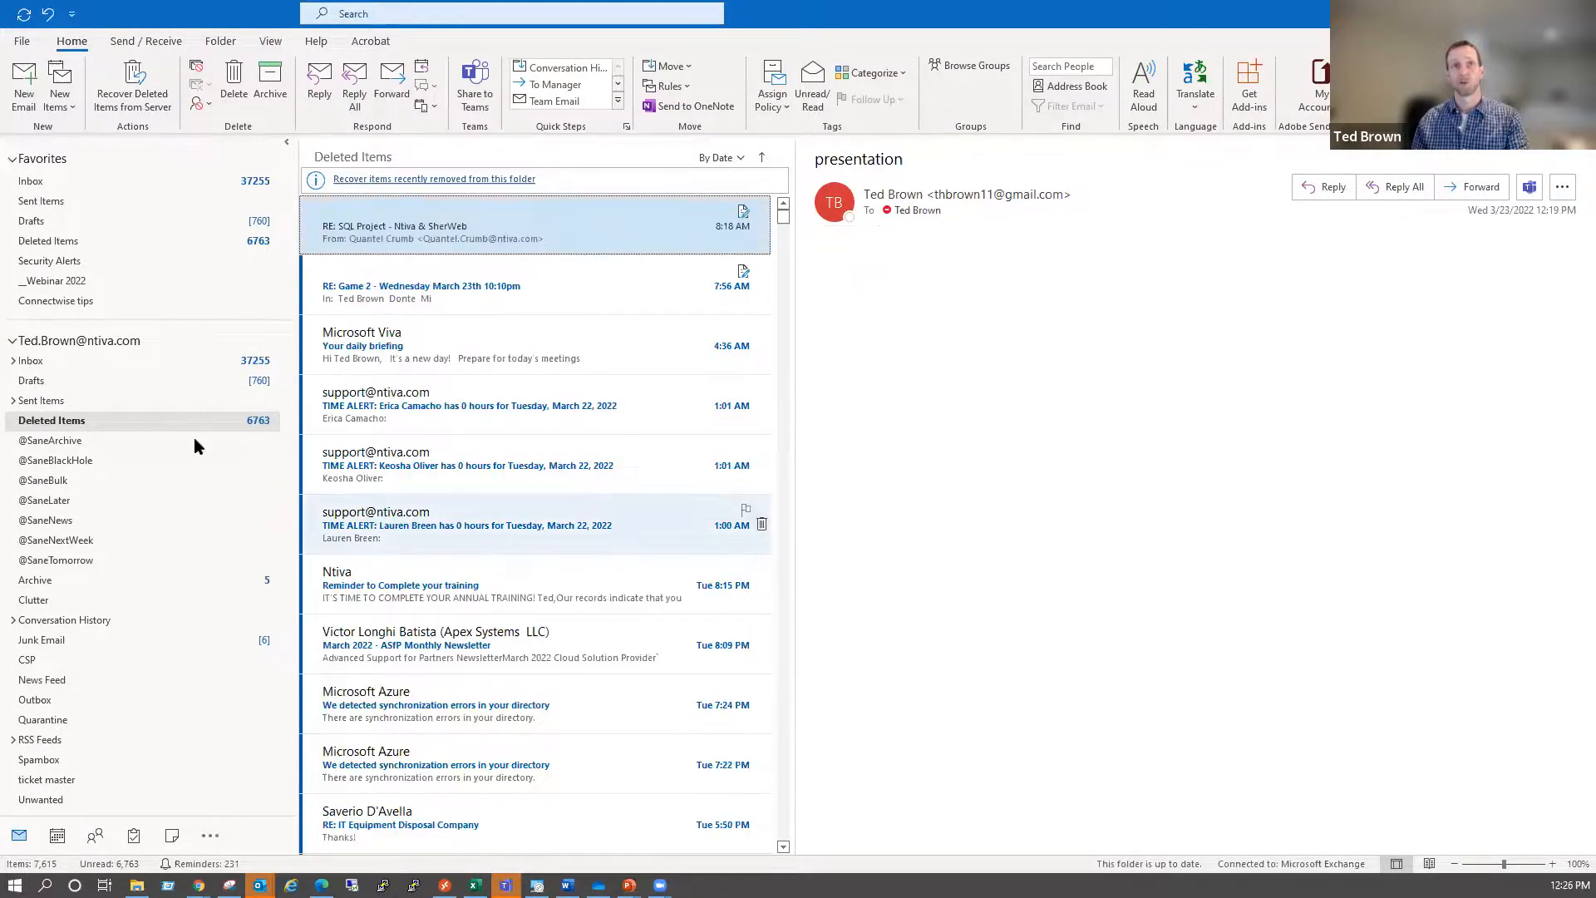
{"action": "left_click", "coordinate": [58, 281]}
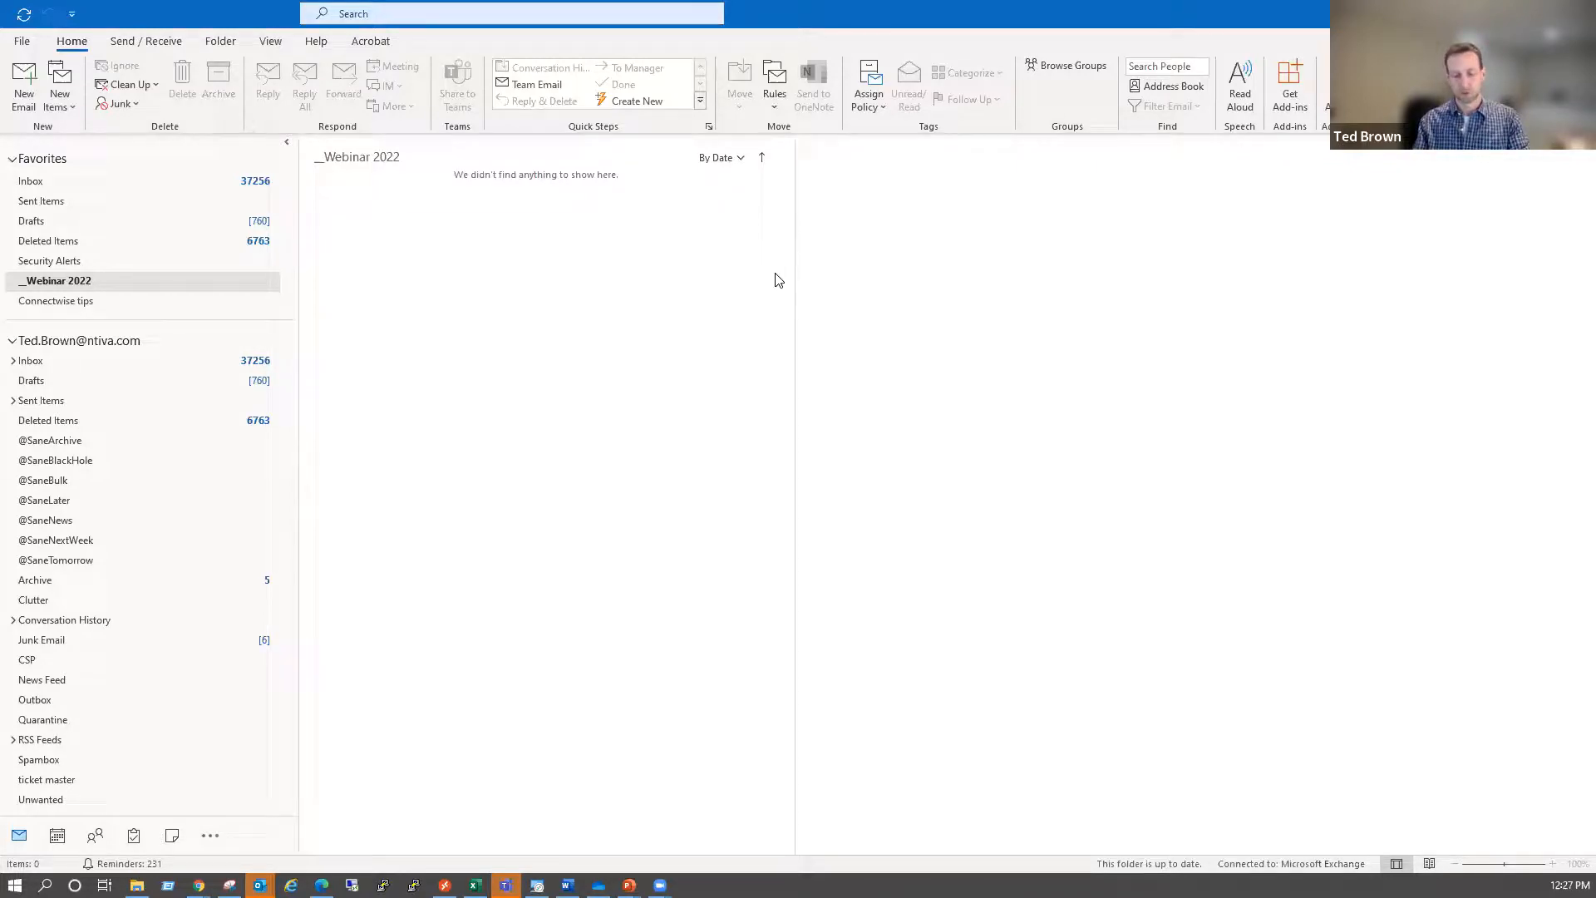
Create a smaller sticky note reading "Make sure to send email xyz" and move it lower over the mail window
{"action": "key", "text": "ctrl+shift+n"}
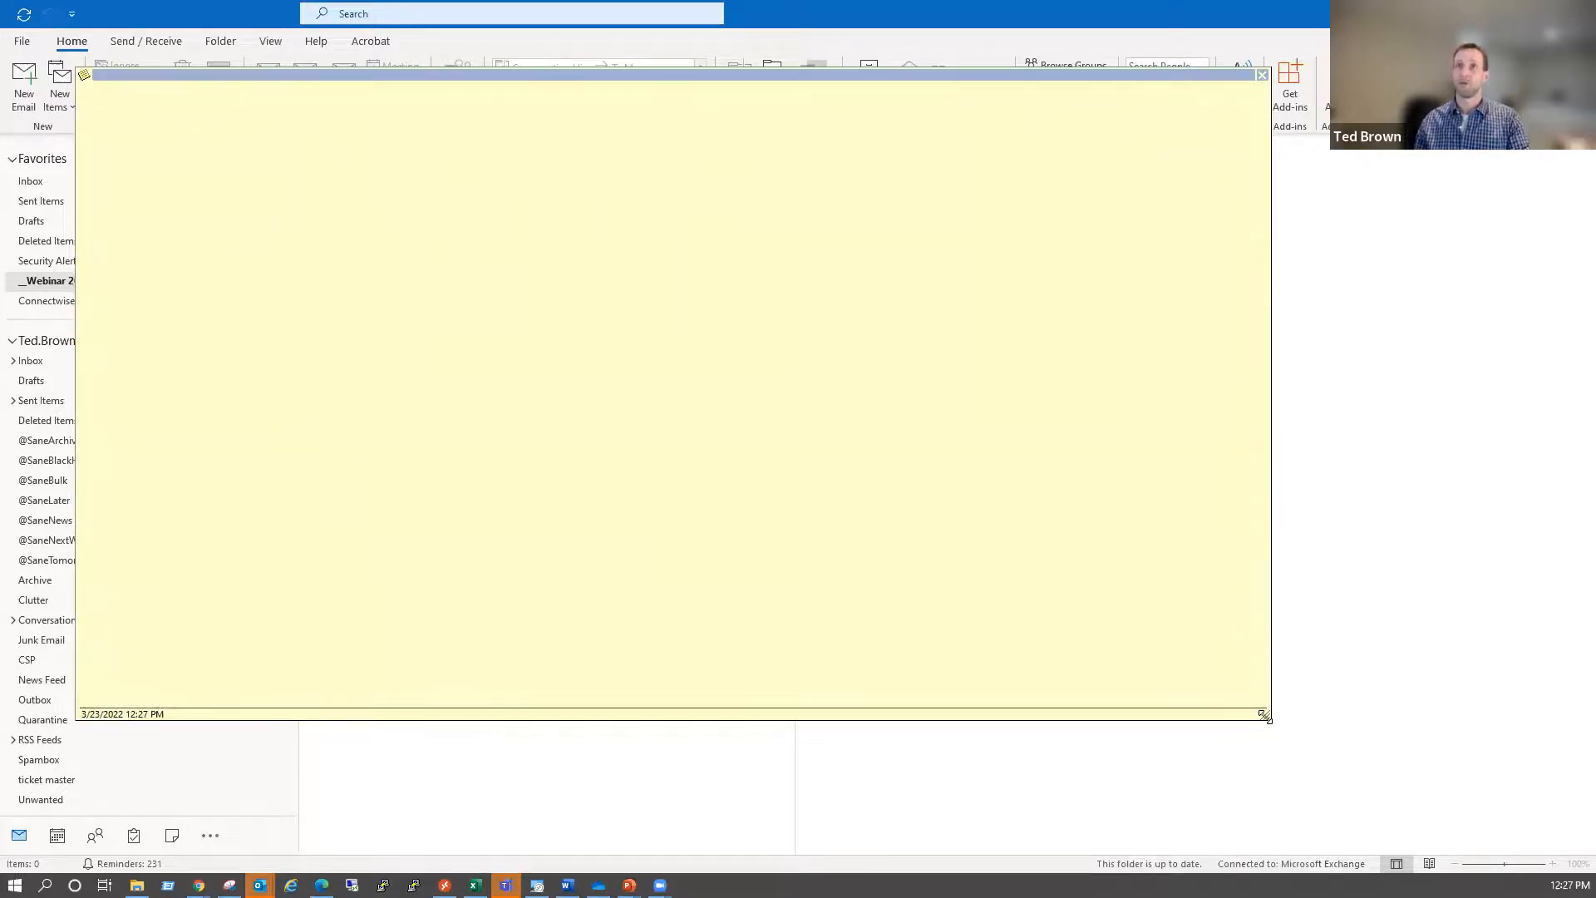
{"action": "left_click_drag", "start_coordinate": [1263, 713], "coordinate": [1145, 473]}
{"action": "type", "text": "Mak"}
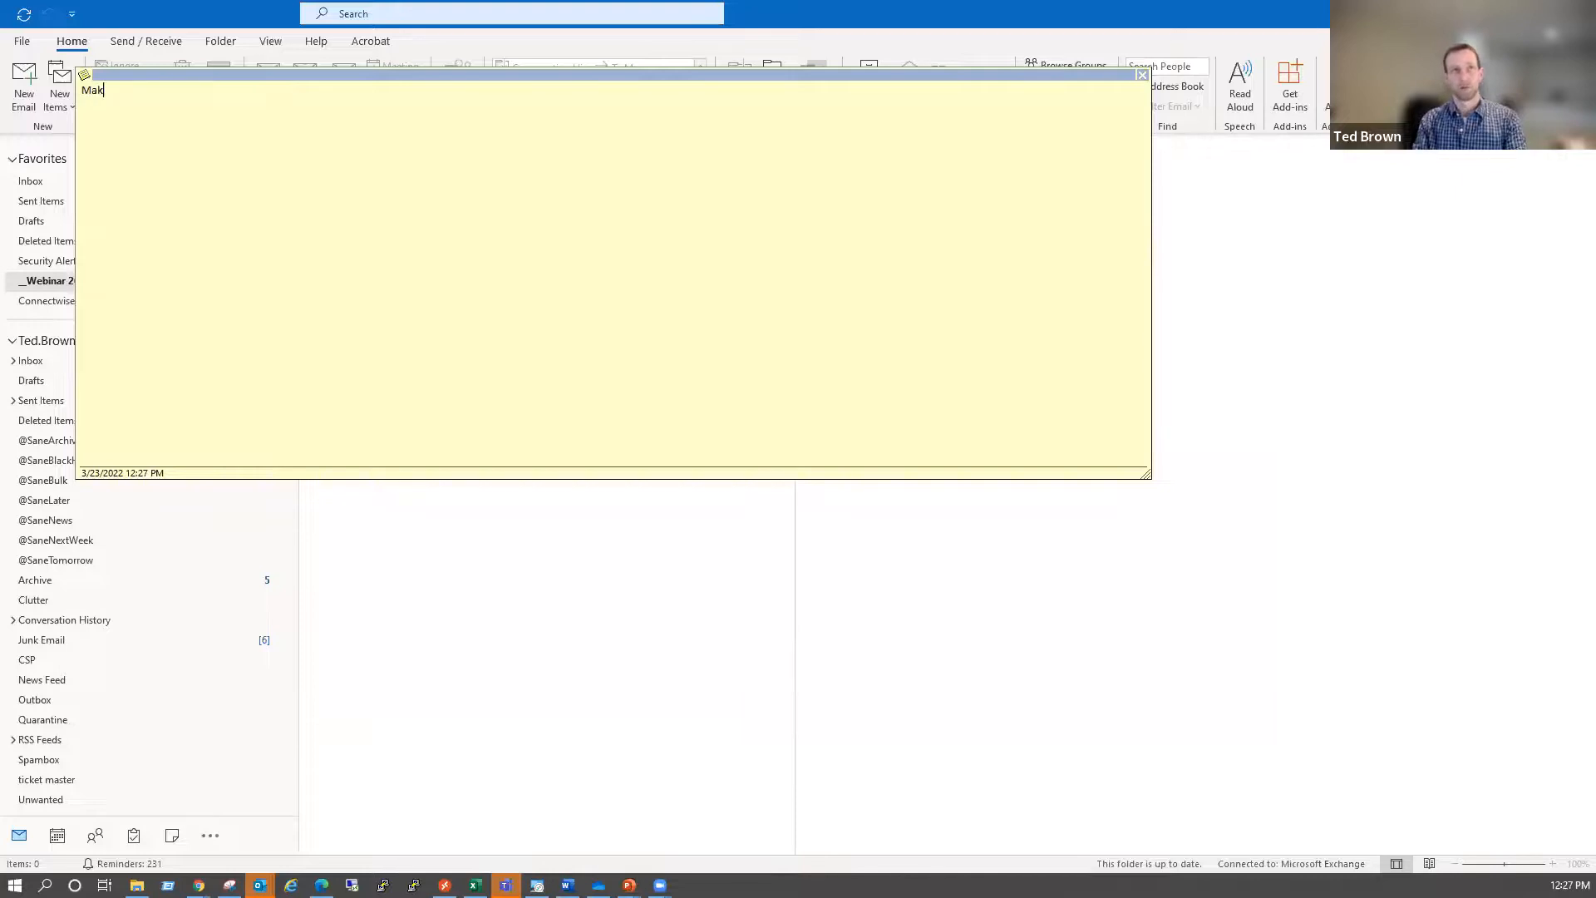
{"action": "type", "text": "e sure to send e"}
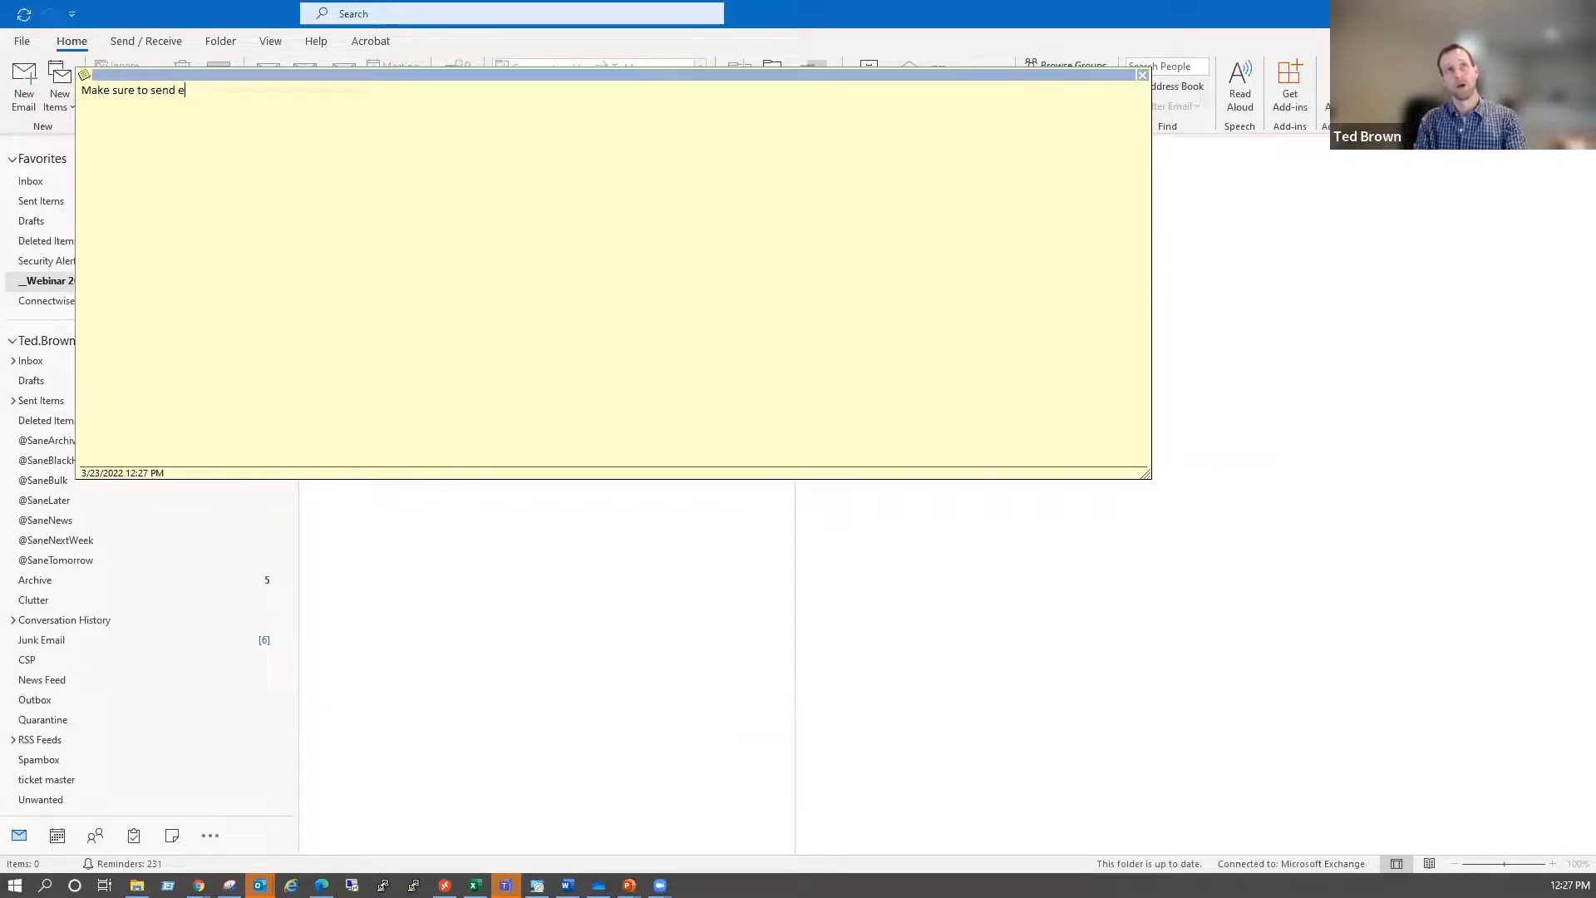
{"action": "type", "text": "mail xyz"}
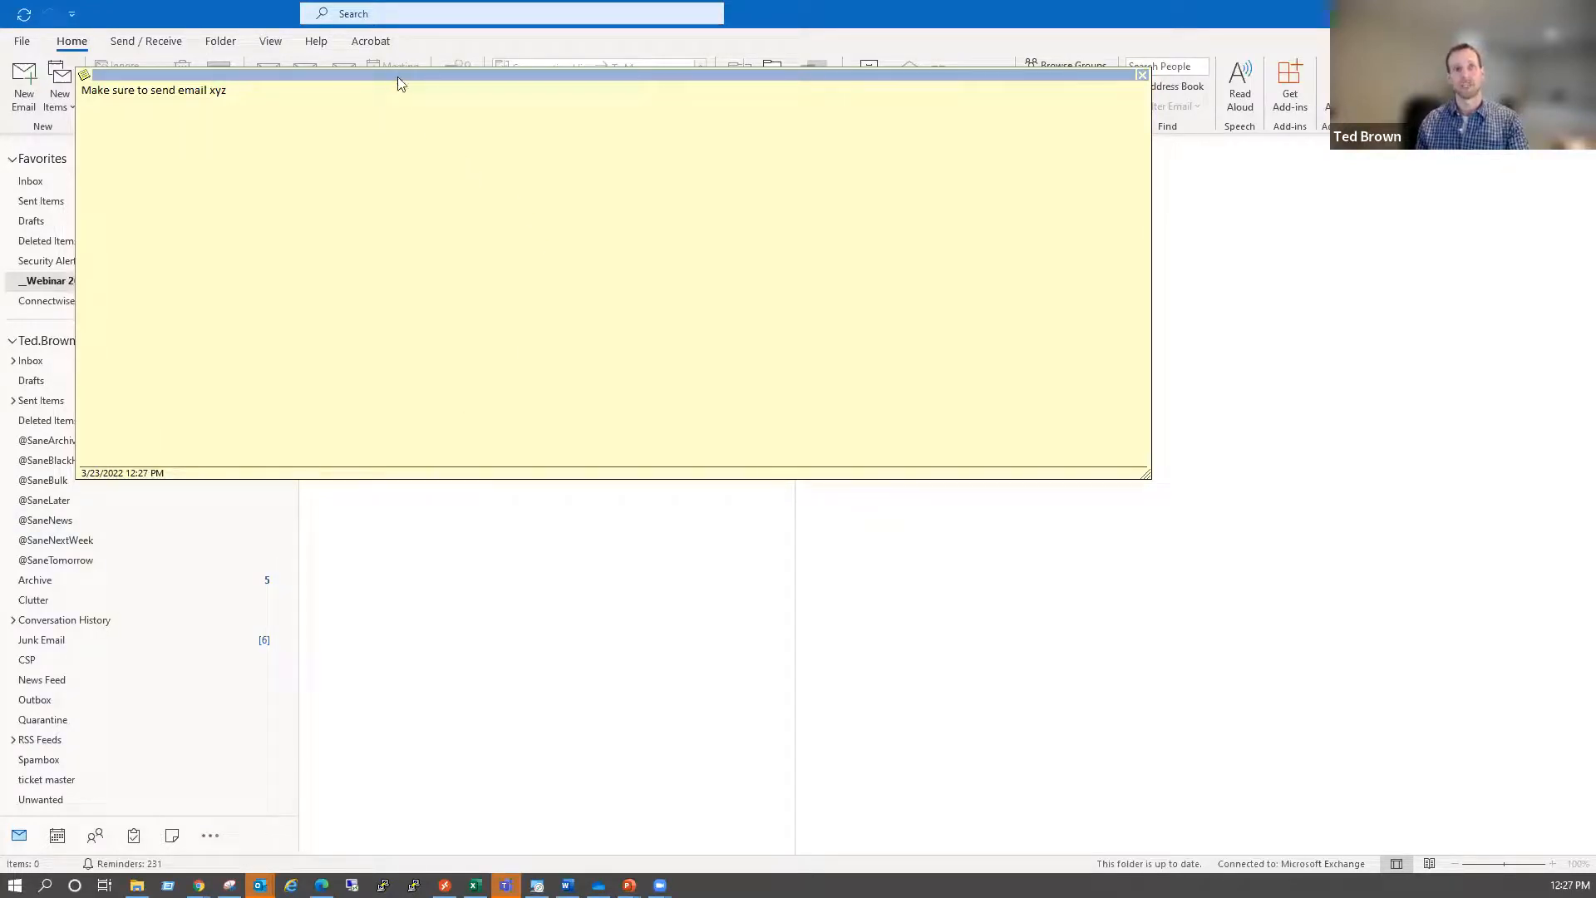
{"action": "left_click_drag", "start_coordinate": [398, 77], "coordinate": [743, 366]}
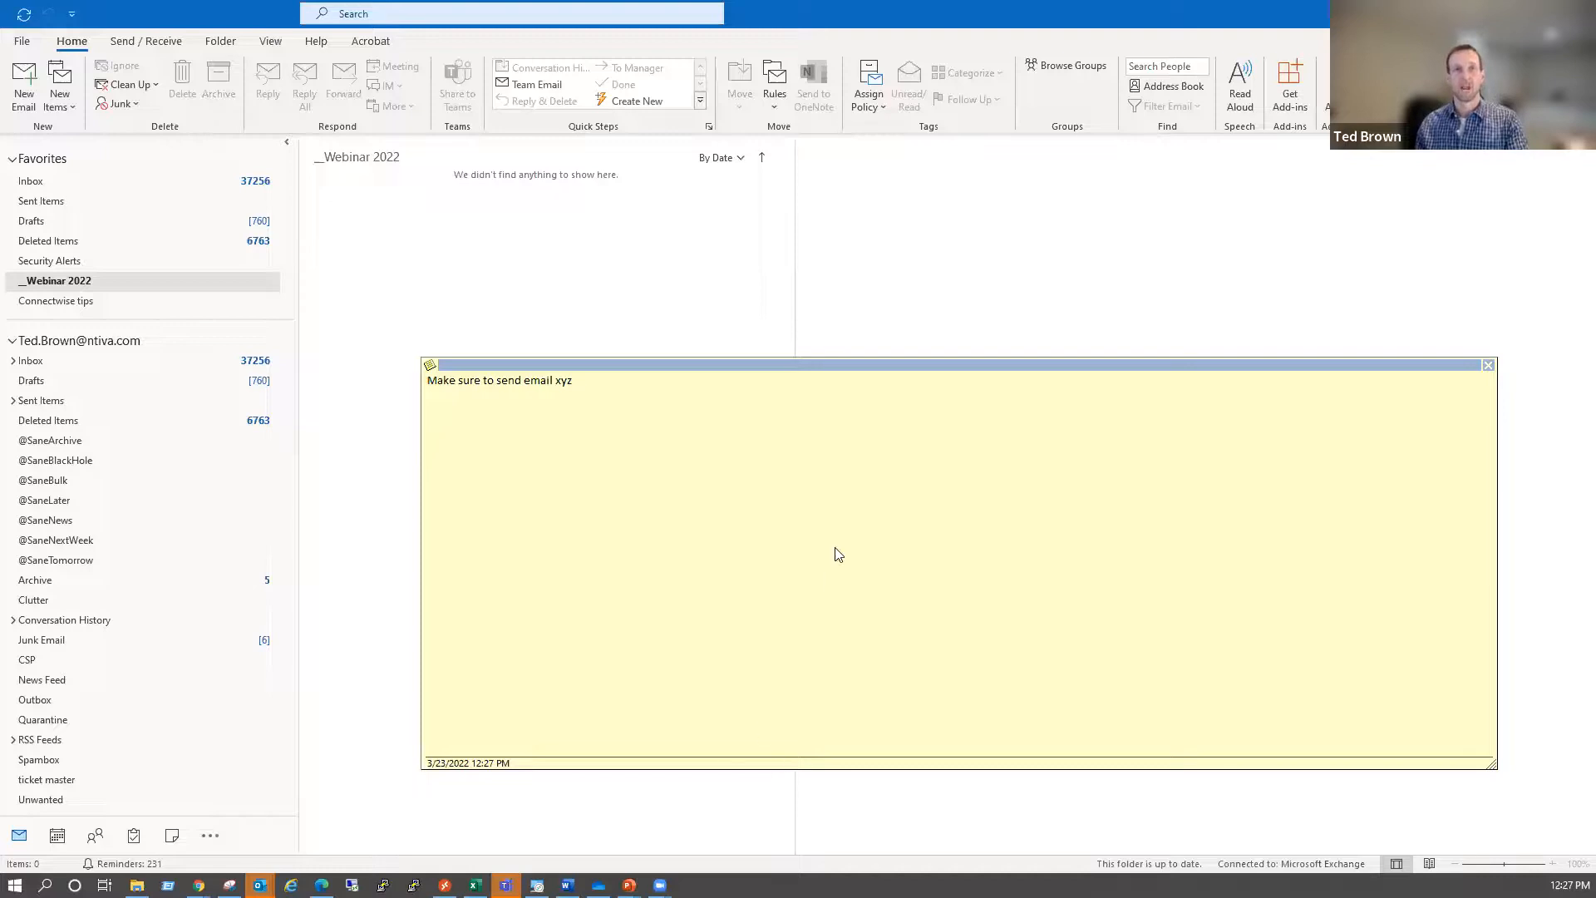
{"action": "left_click_drag", "start_coordinate": [590, 362], "coordinate": [594, 371]}
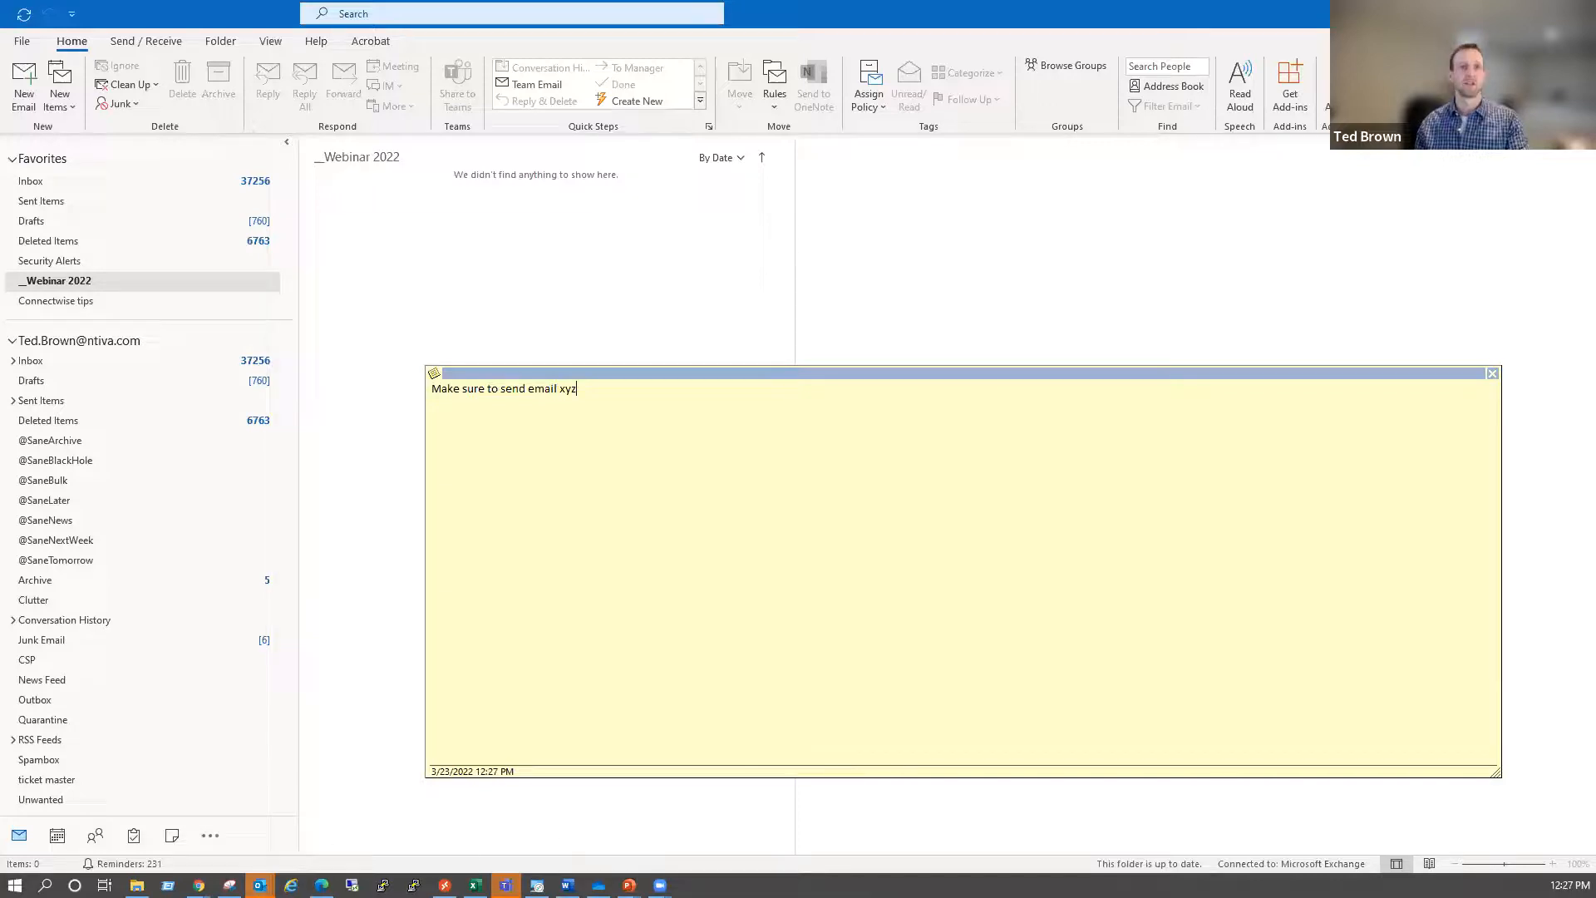
Preview the open Outlook windows, return to the sticky note, and close it
{"action": "right_click", "coordinate": [259, 884]}
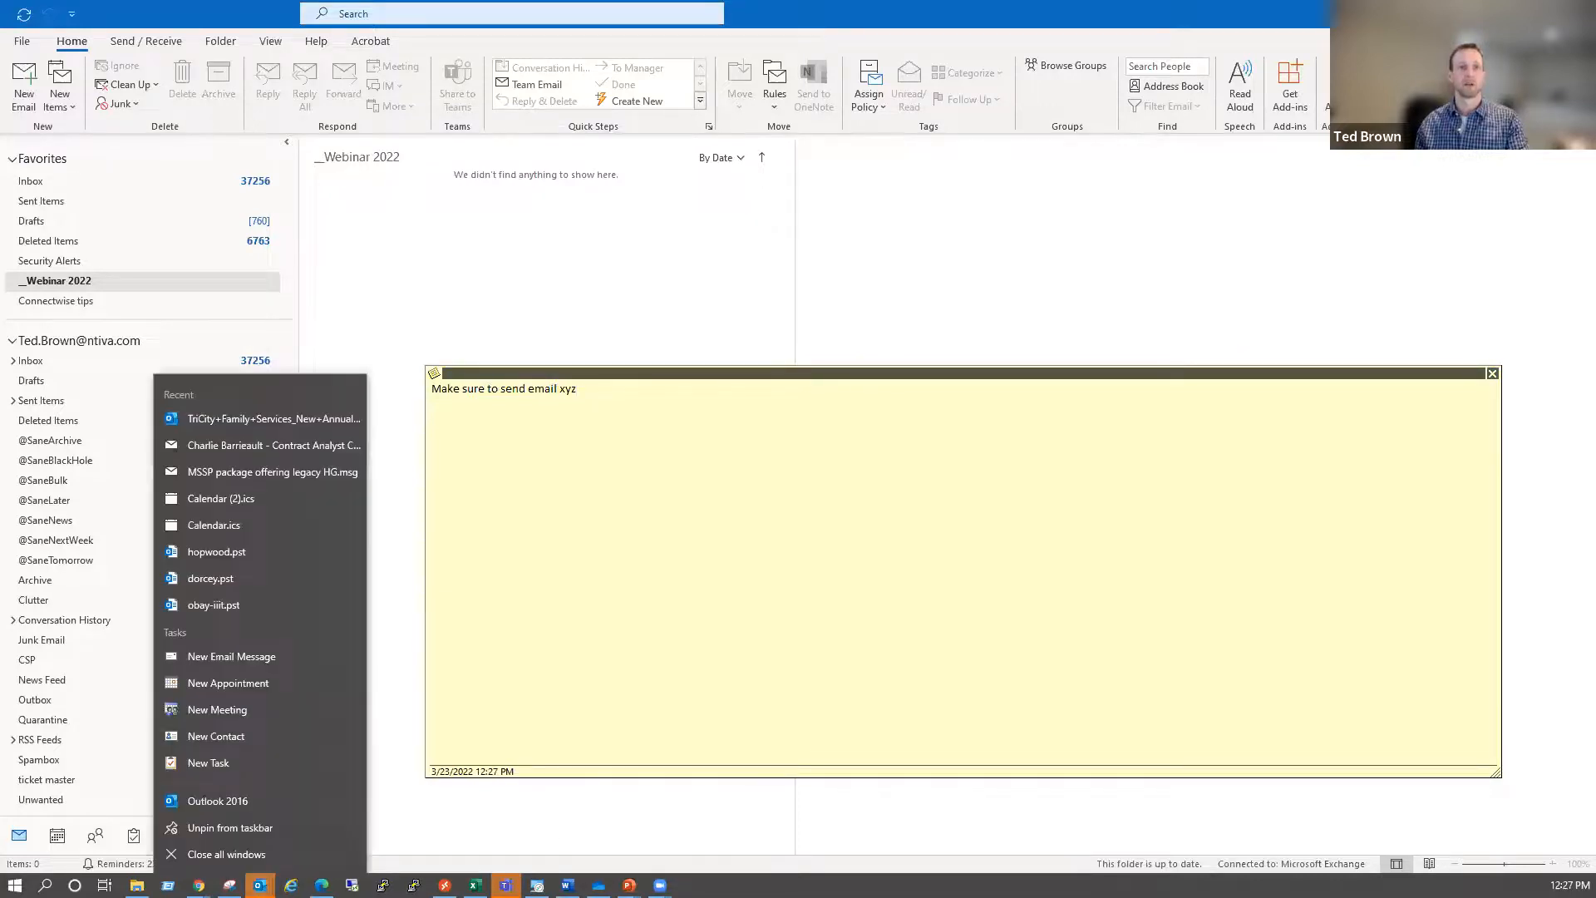
{"action": "left_click", "coordinate": [631, 554]}
{"action": "left_click", "coordinate": [261, 885]}
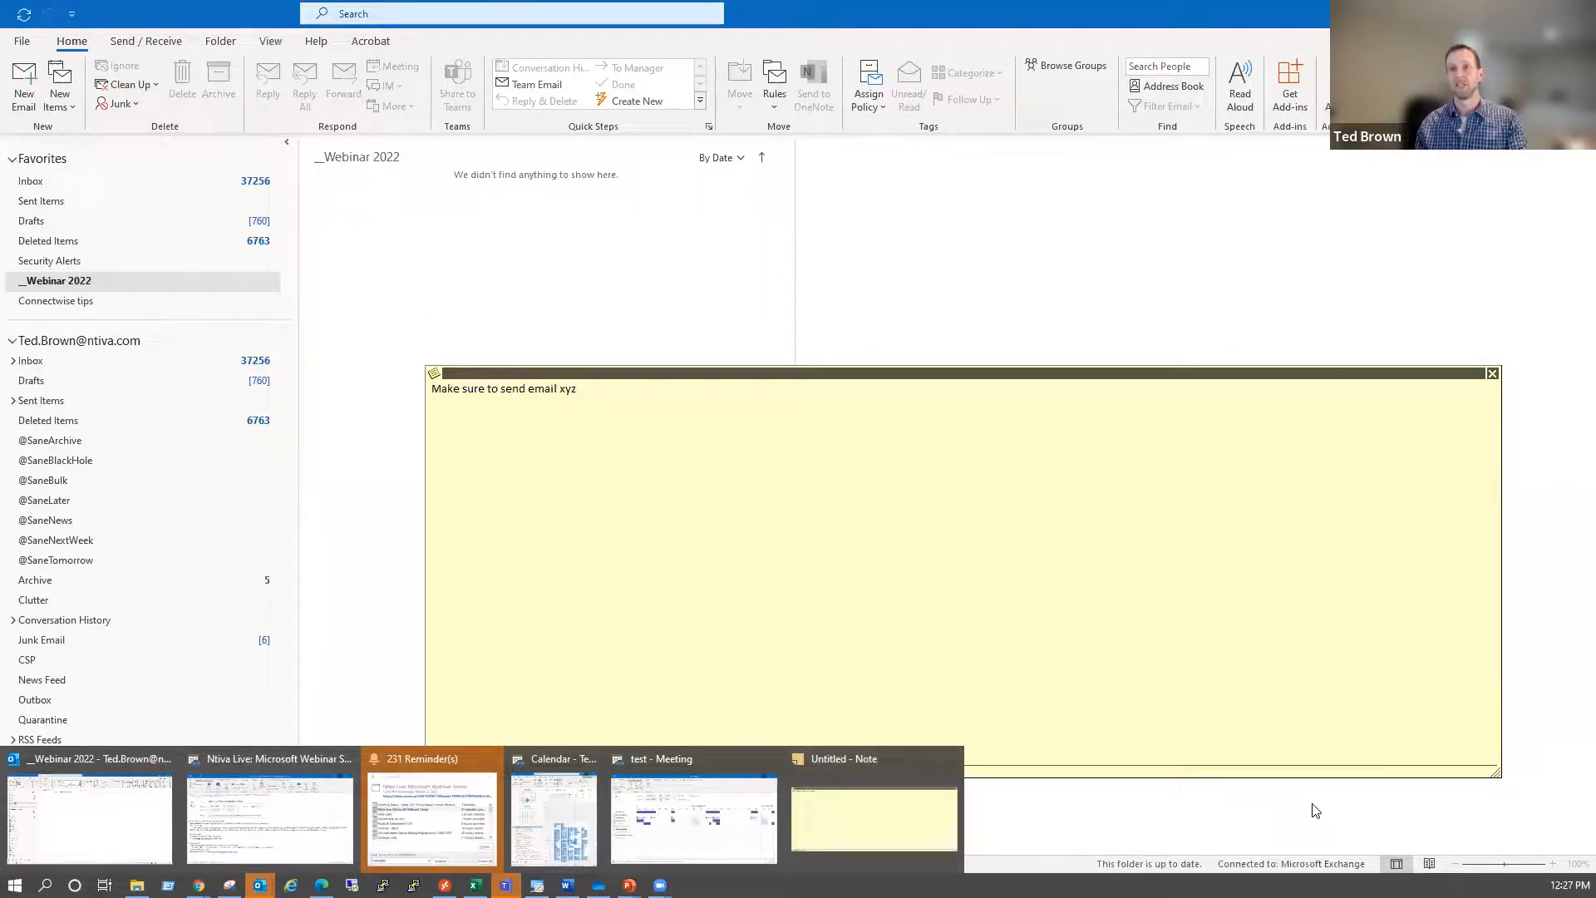
{"action": "left_click", "coordinate": [870, 611]}
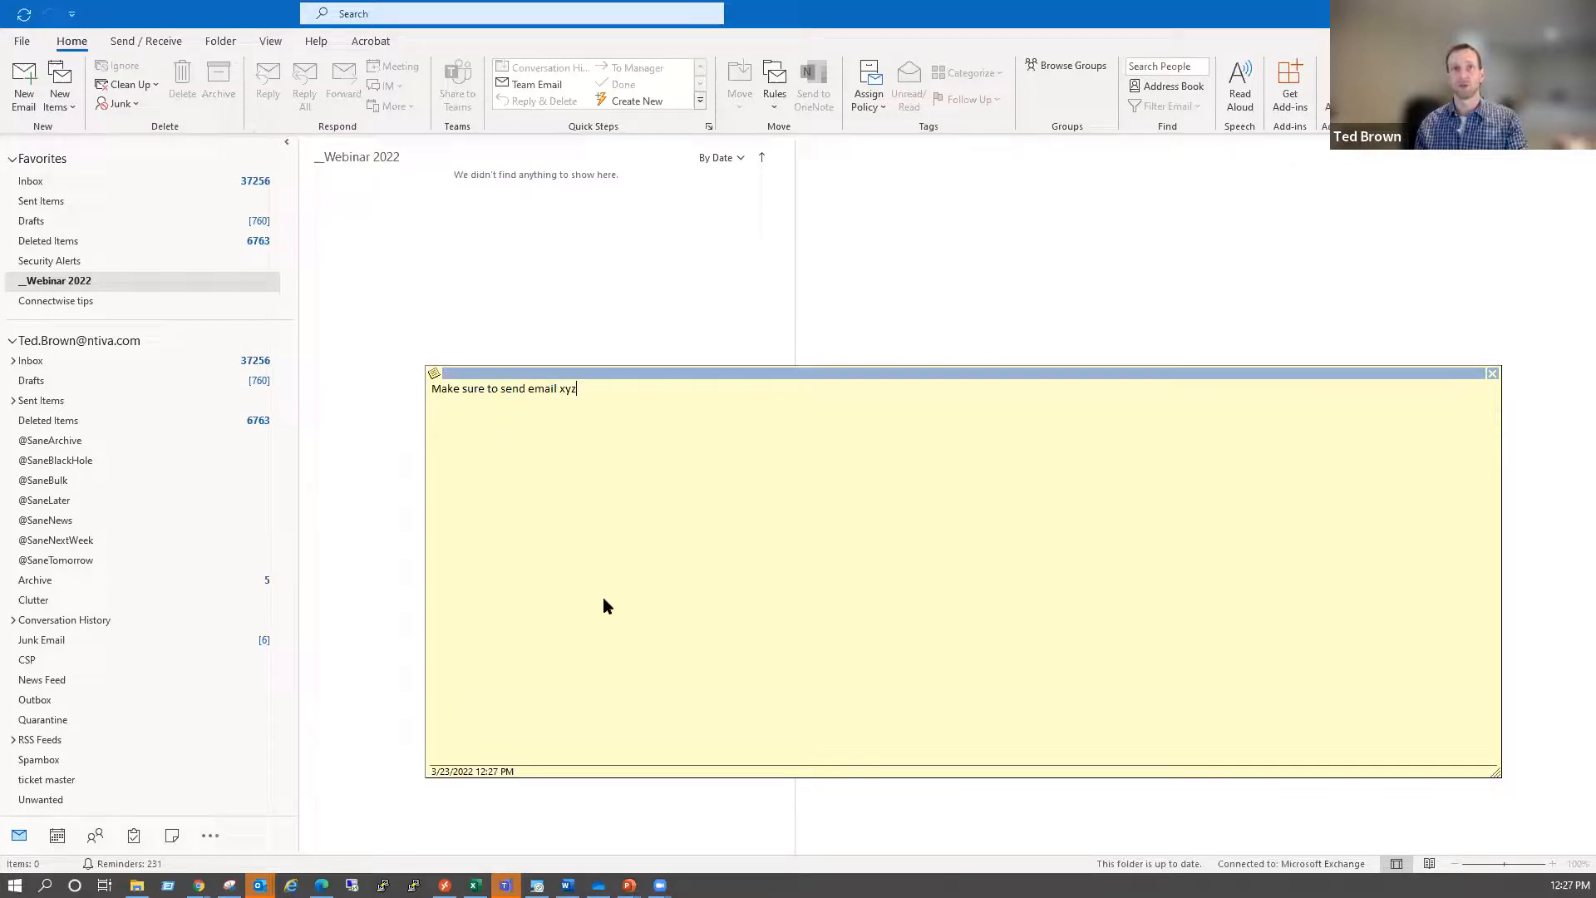
{"action": "left_click", "coordinate": [1492, 373]}
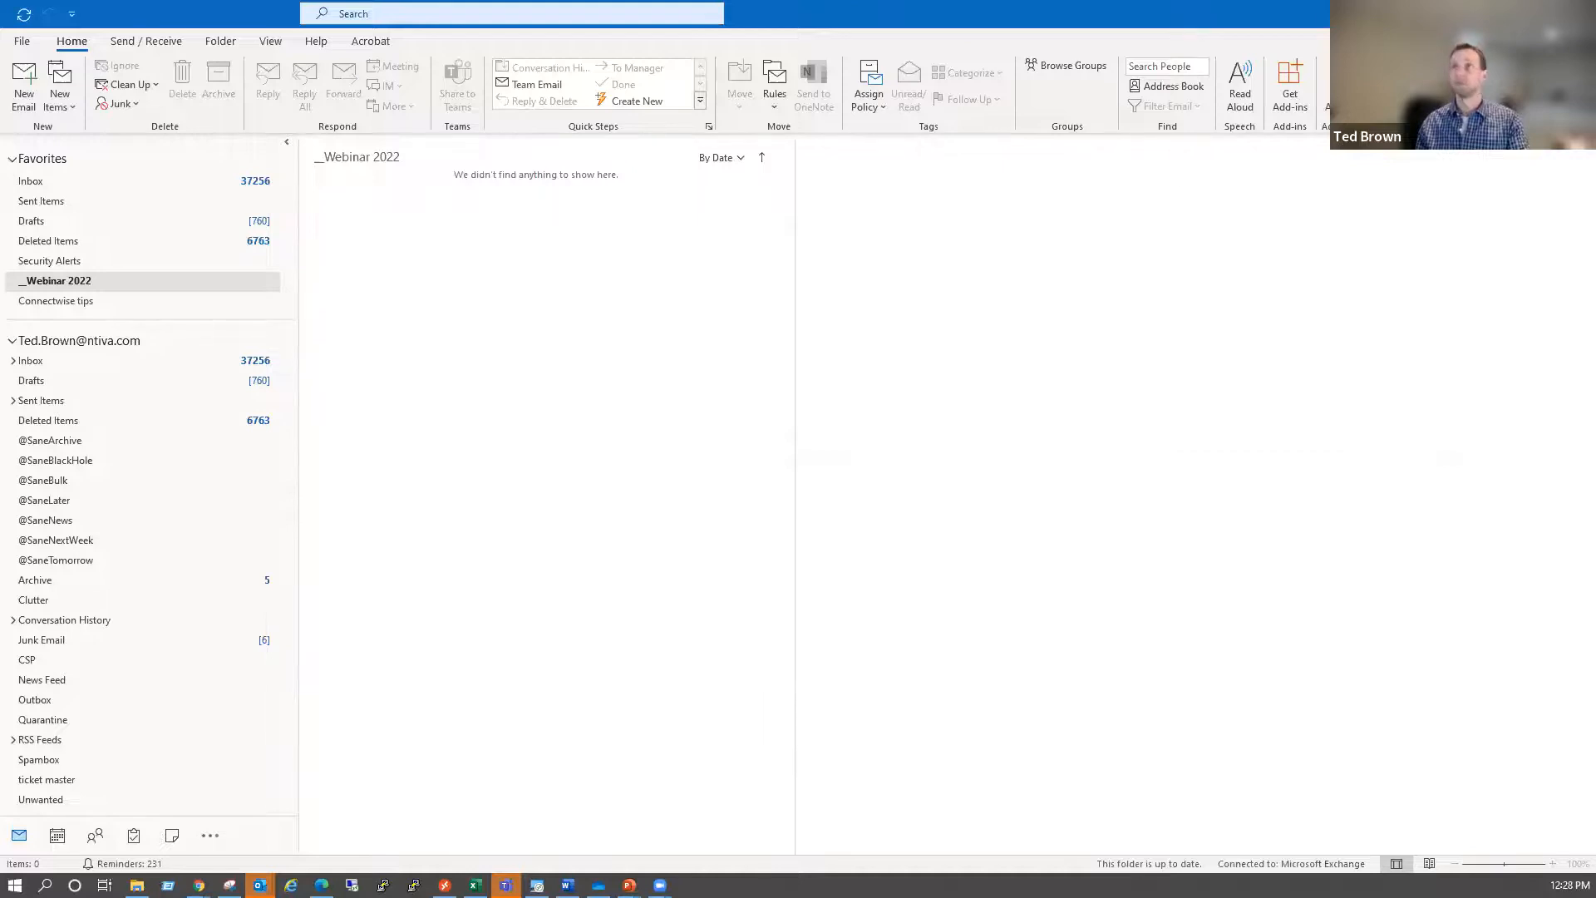
Switch to the PowerPoint slide show and advance to the Backup Your Data slide
{"action": "key", "text": "alt+Tab"}
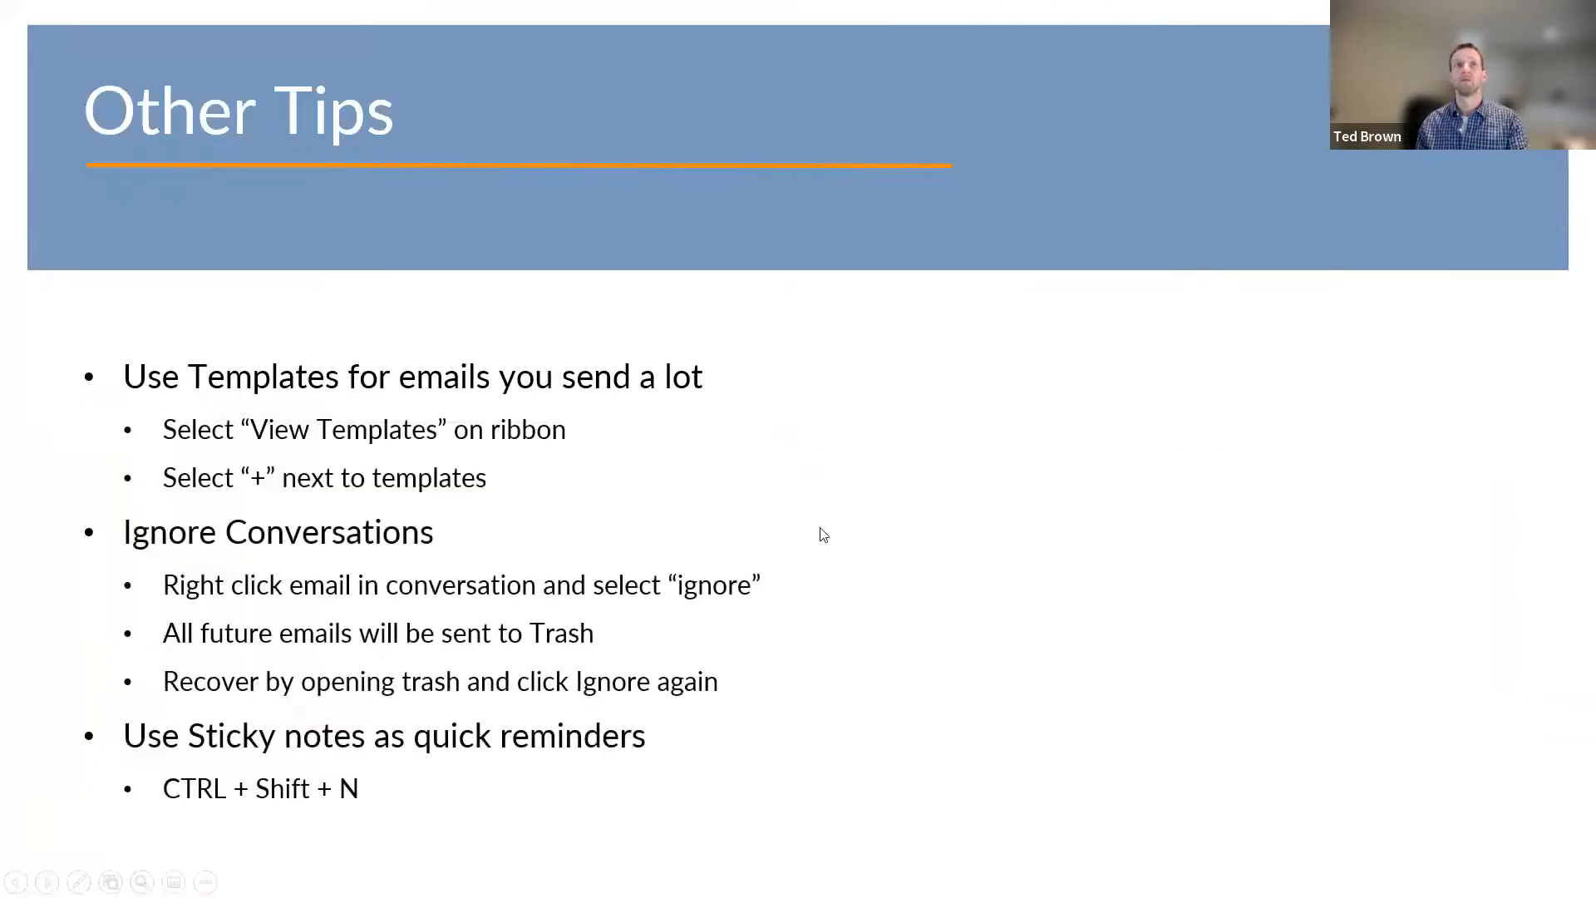
{"action": "left_click", "coordinate": [823, 534]}
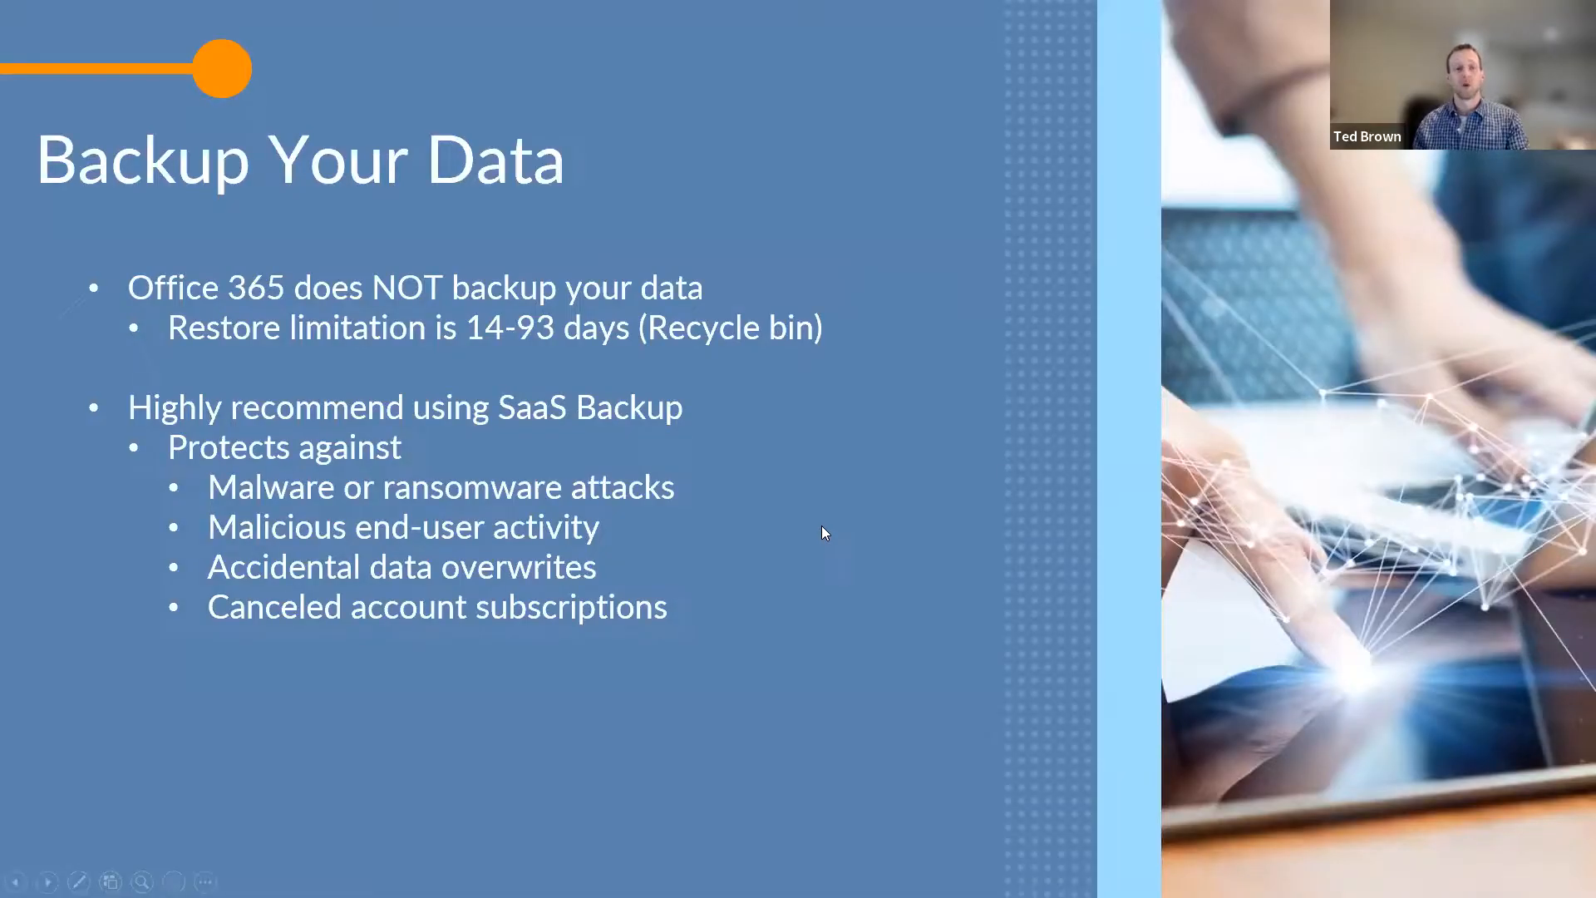
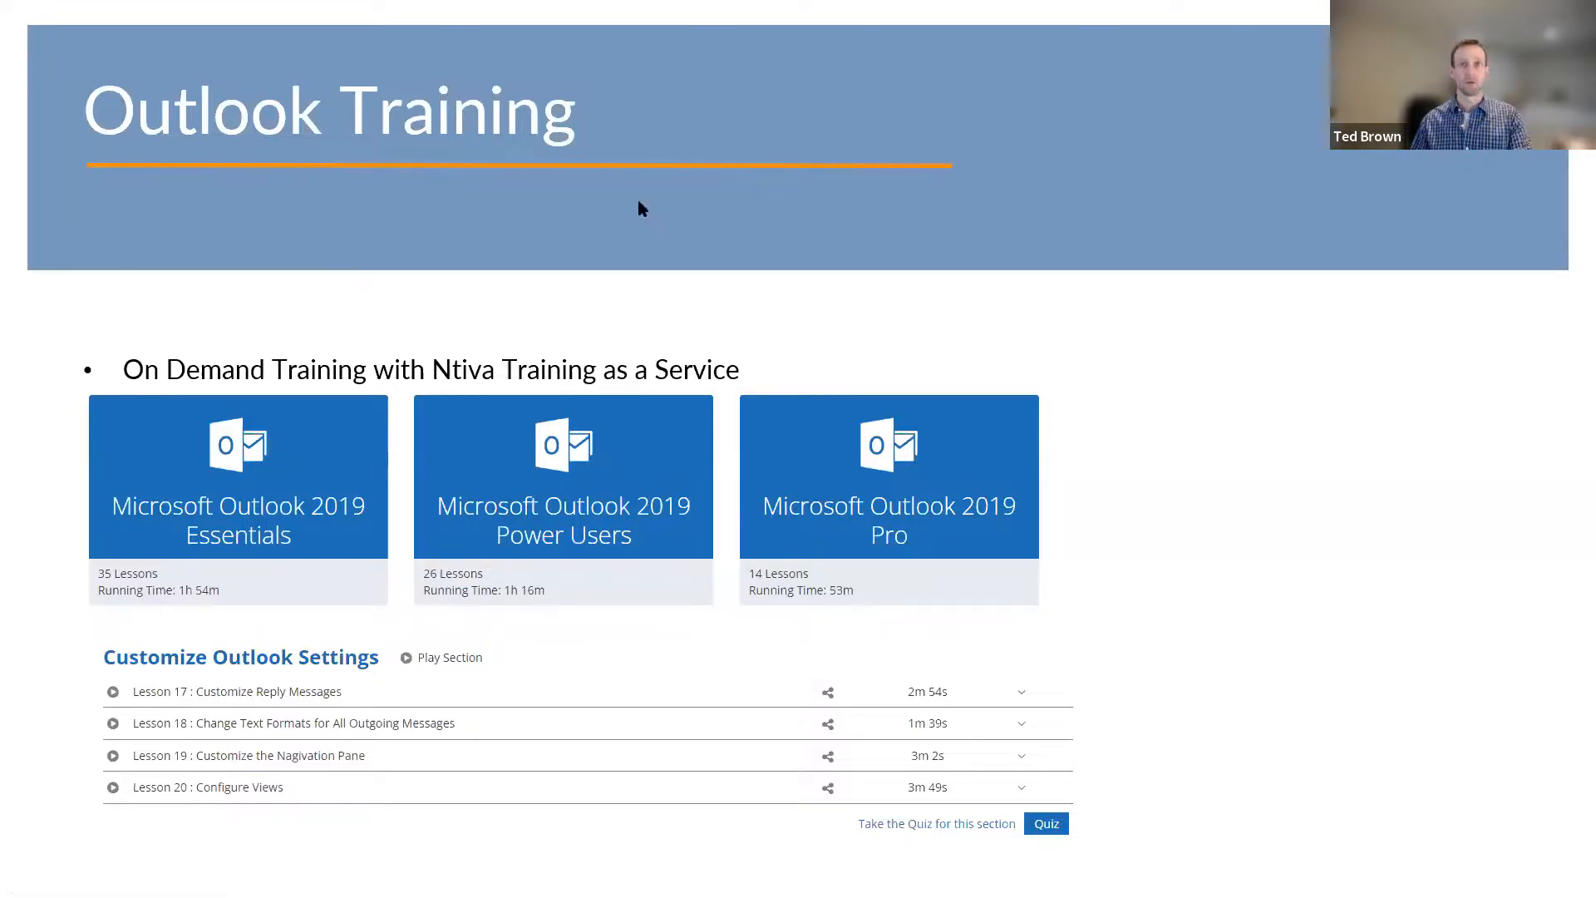
Switch to the eTraining Library portal in the browser and open the Office 2019 channel of the Course Library
{"action": "key", "text": "alt+Tab"}
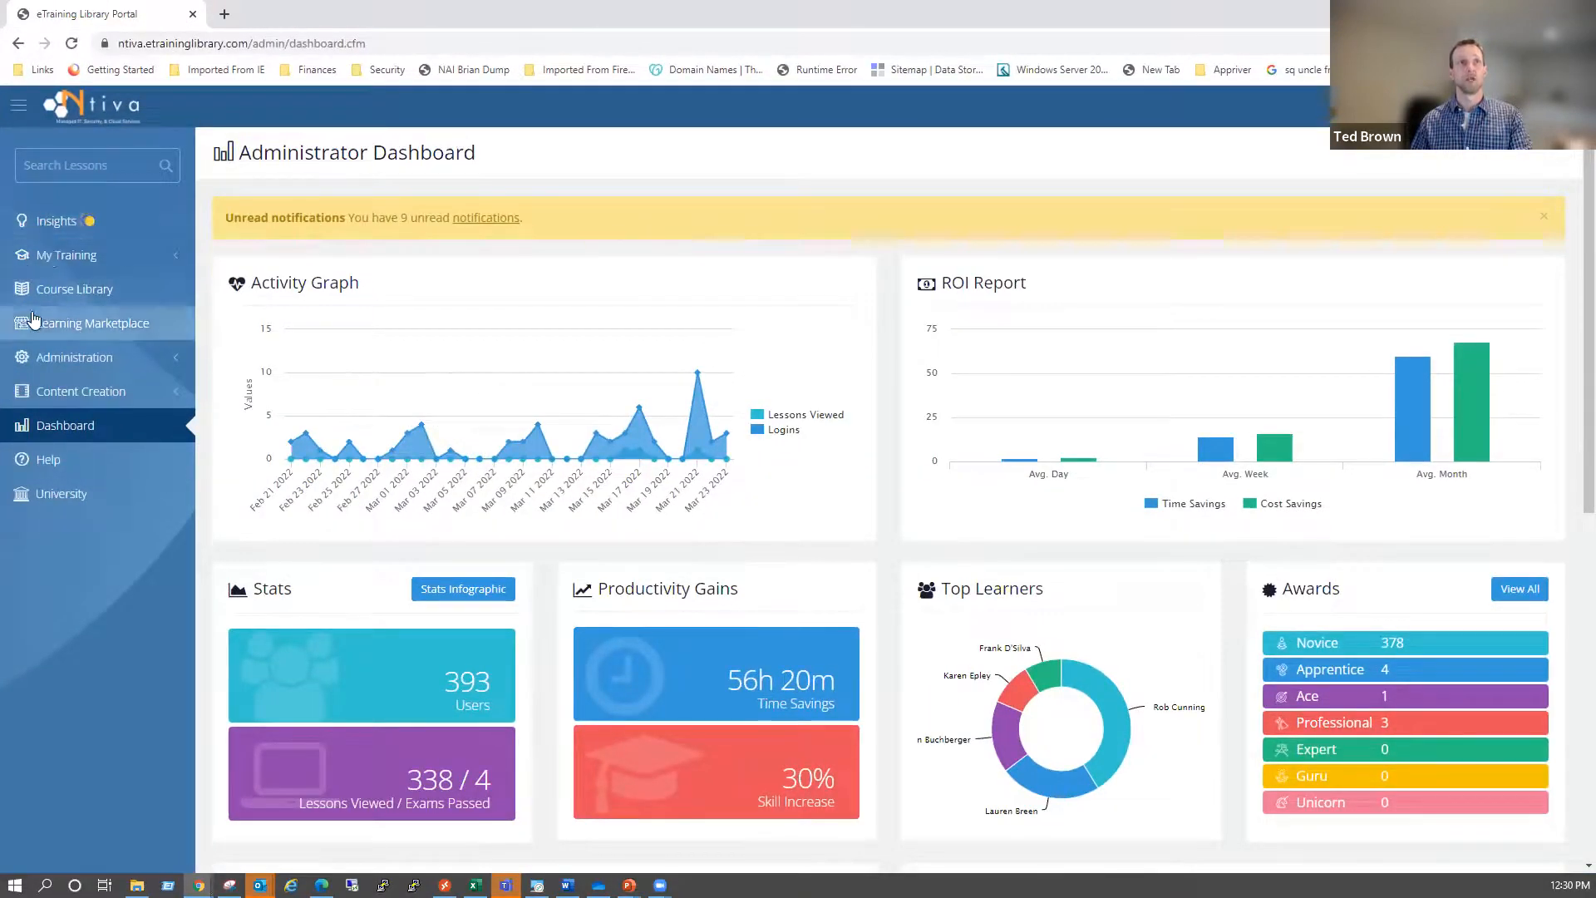
{"action": "left_click", "coordinate": [87, 296]}
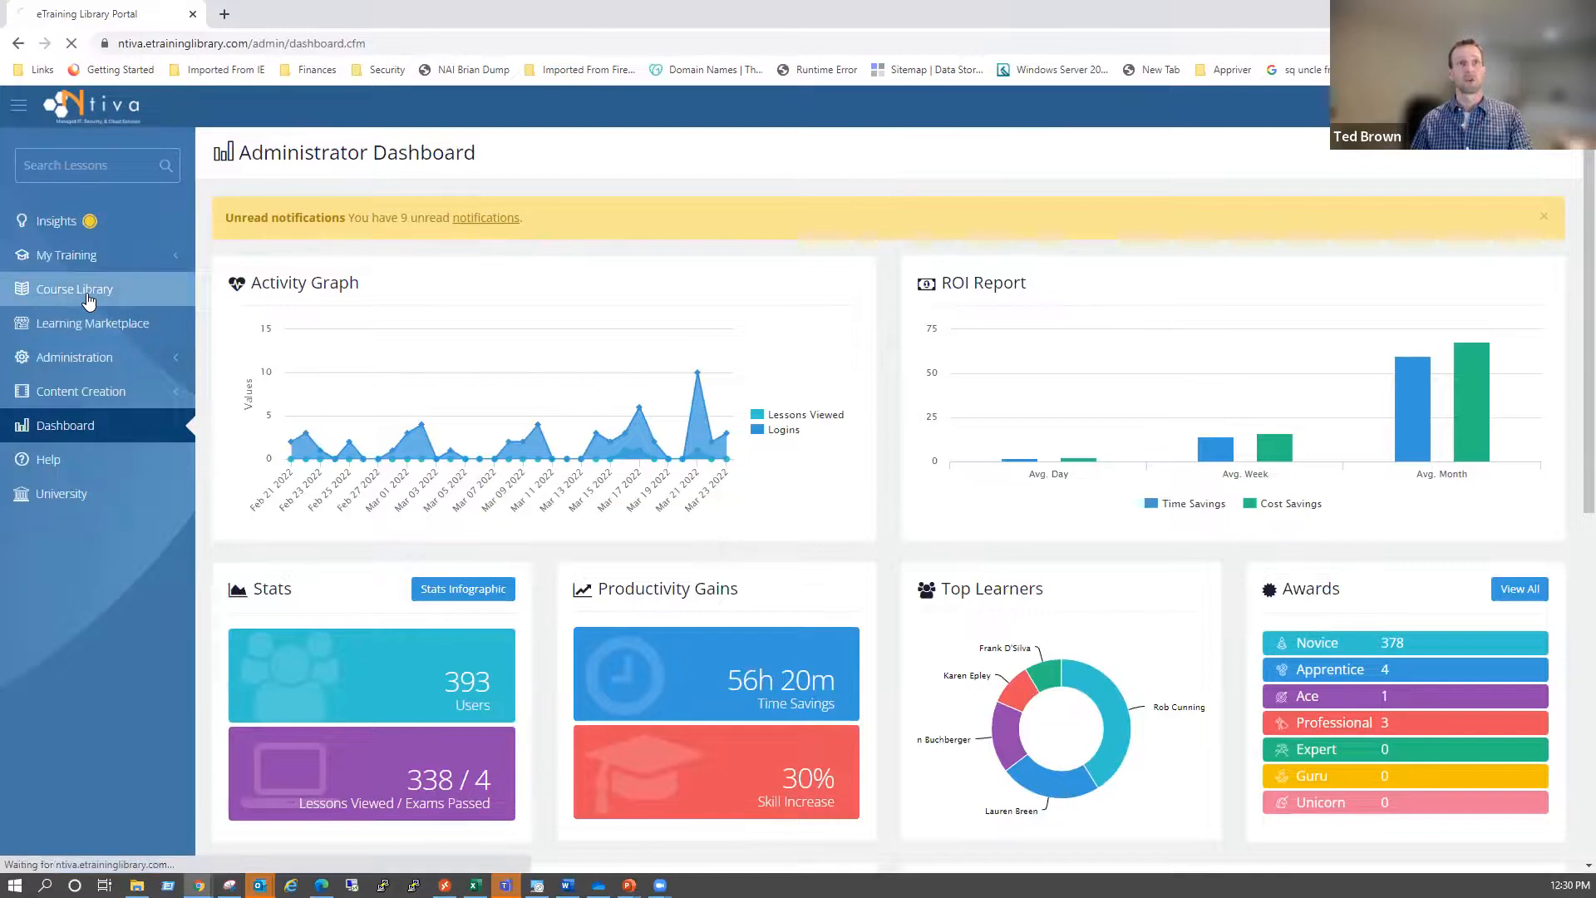
{"action": "scroll", "coordinate": [1144, 560], "scroll_direction": "down", "scroll_amount": 1}
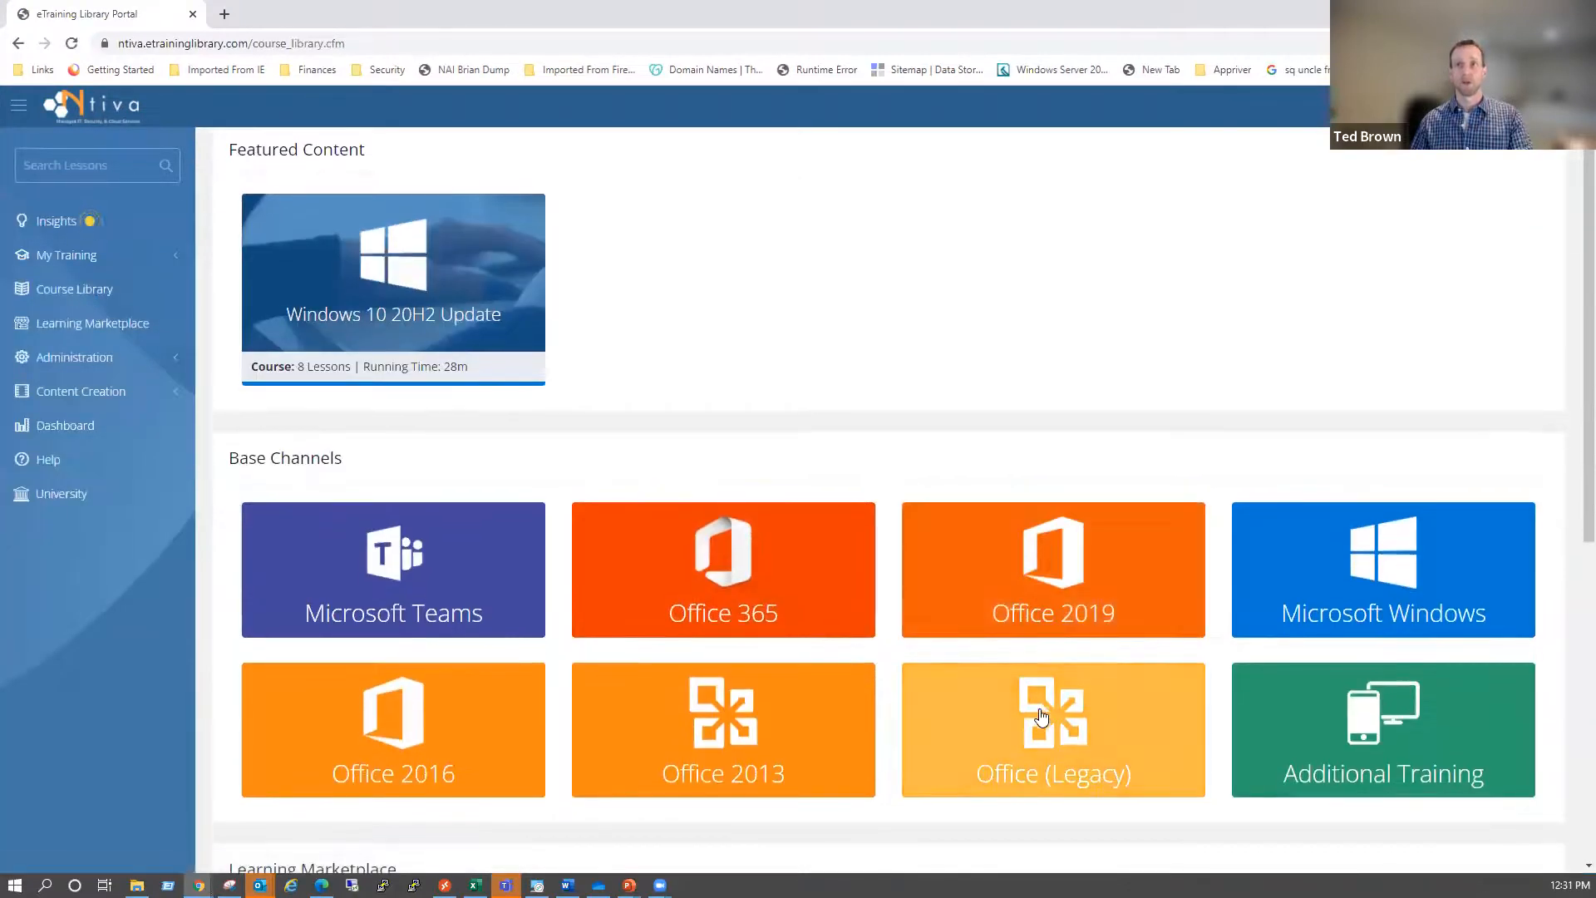
{"action": "scroll", "coordinate": [916, 510], "scroll_direction": "down", "scroll_amount": 1}
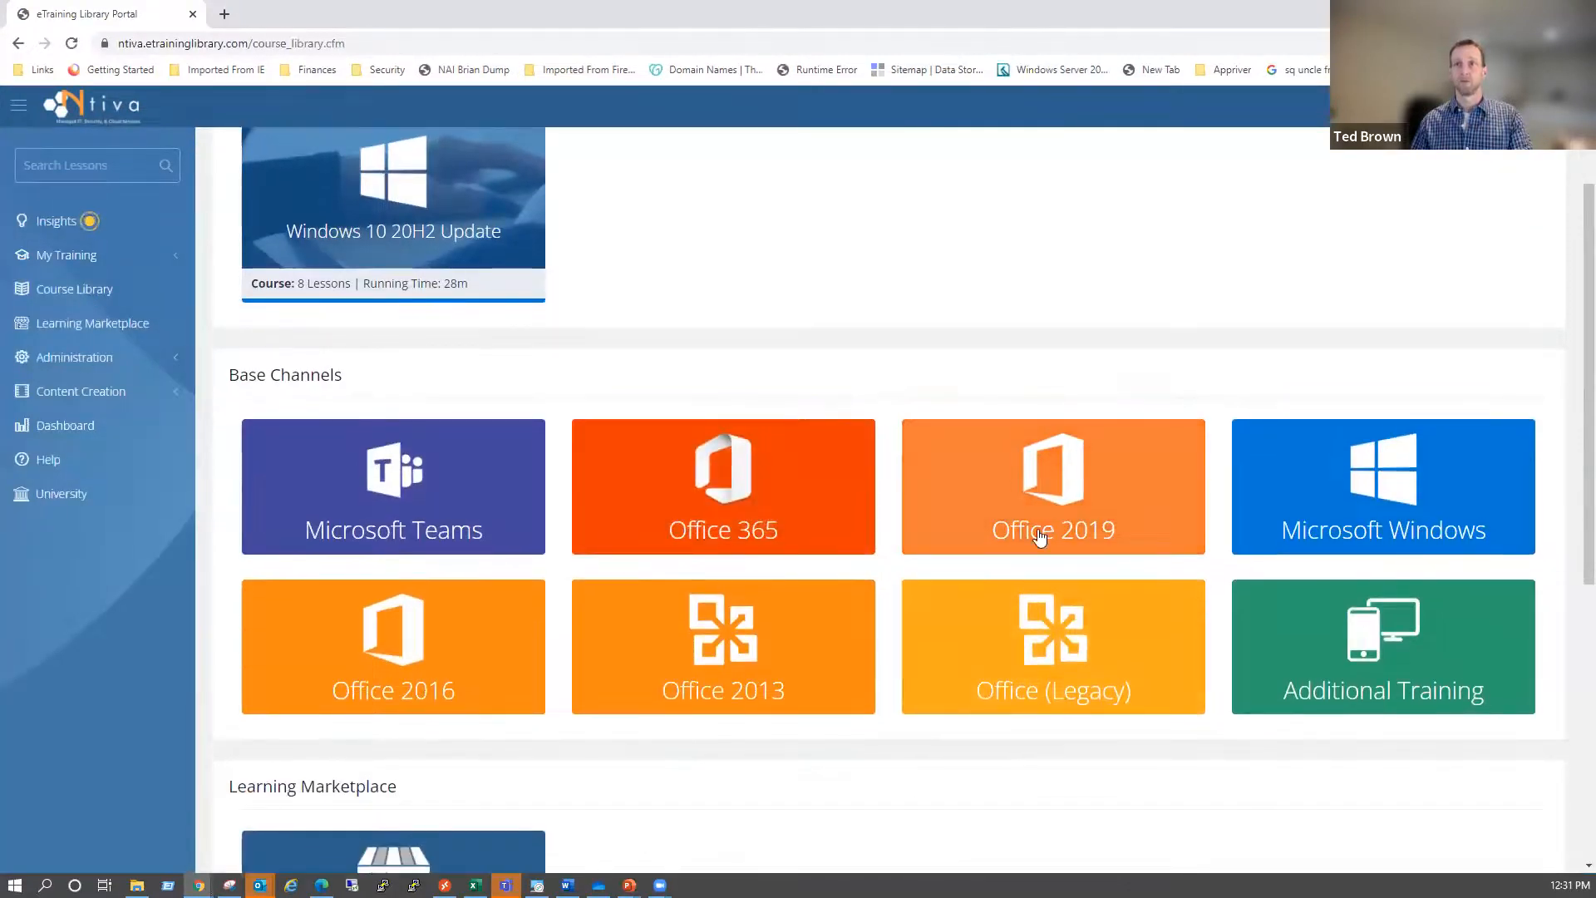
{"action": "left_click", "coordinate": [1039, 536]}
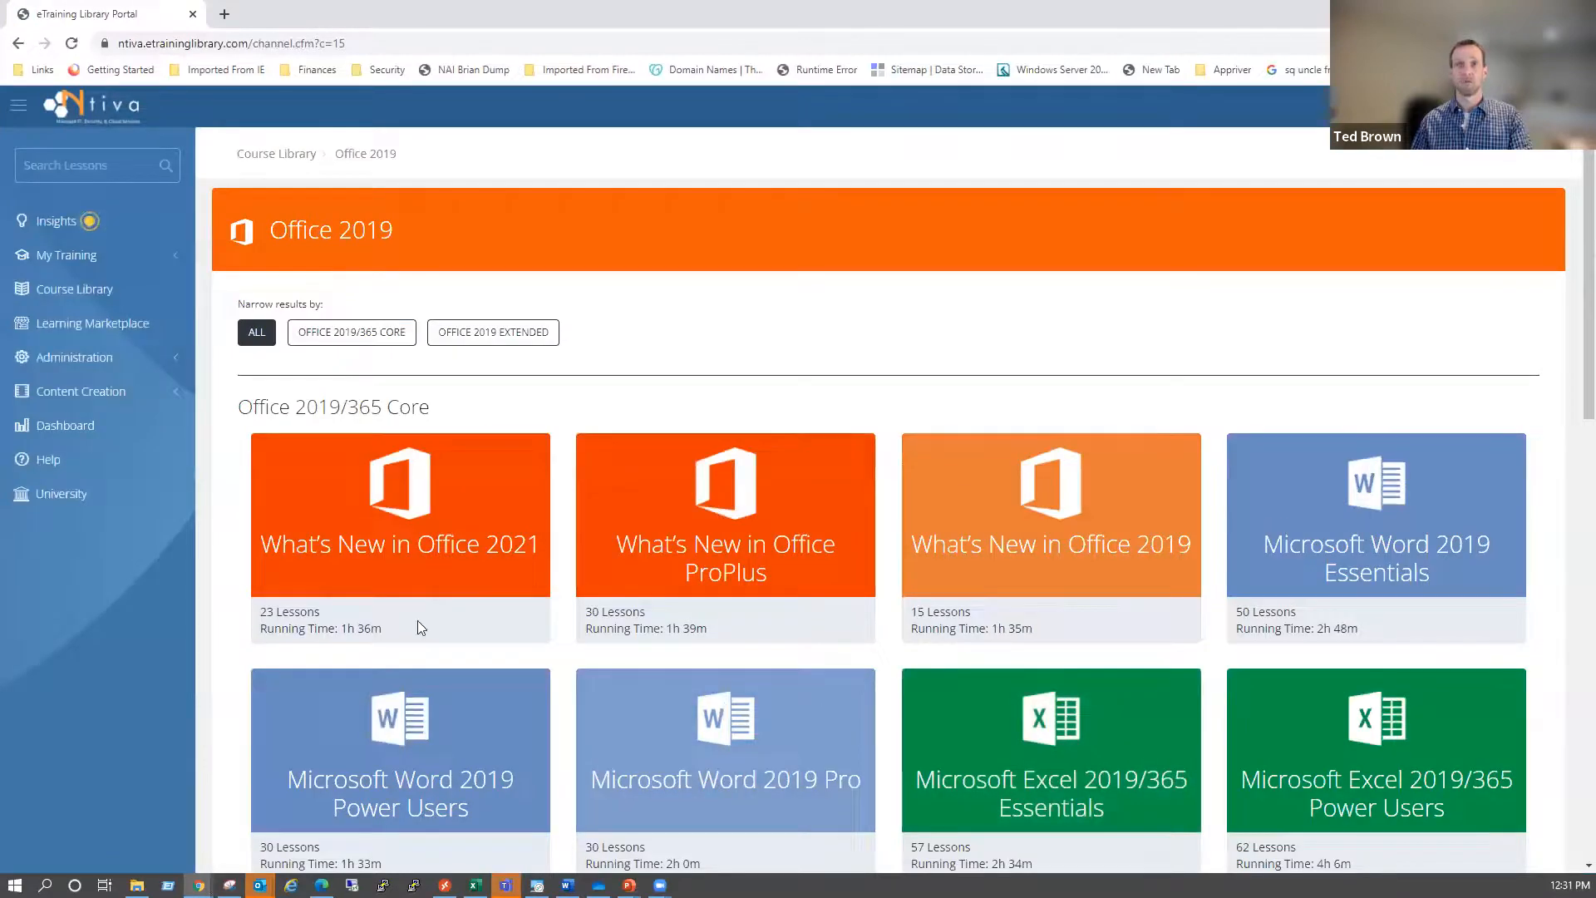
Browse the Office 2019/365 Core courses and open the Microsoft Outlook 2019 Pro course
{"action": "scroll", "coordinate": [606, 510], "scroll_direction": "down", "scroll_amount": 1}
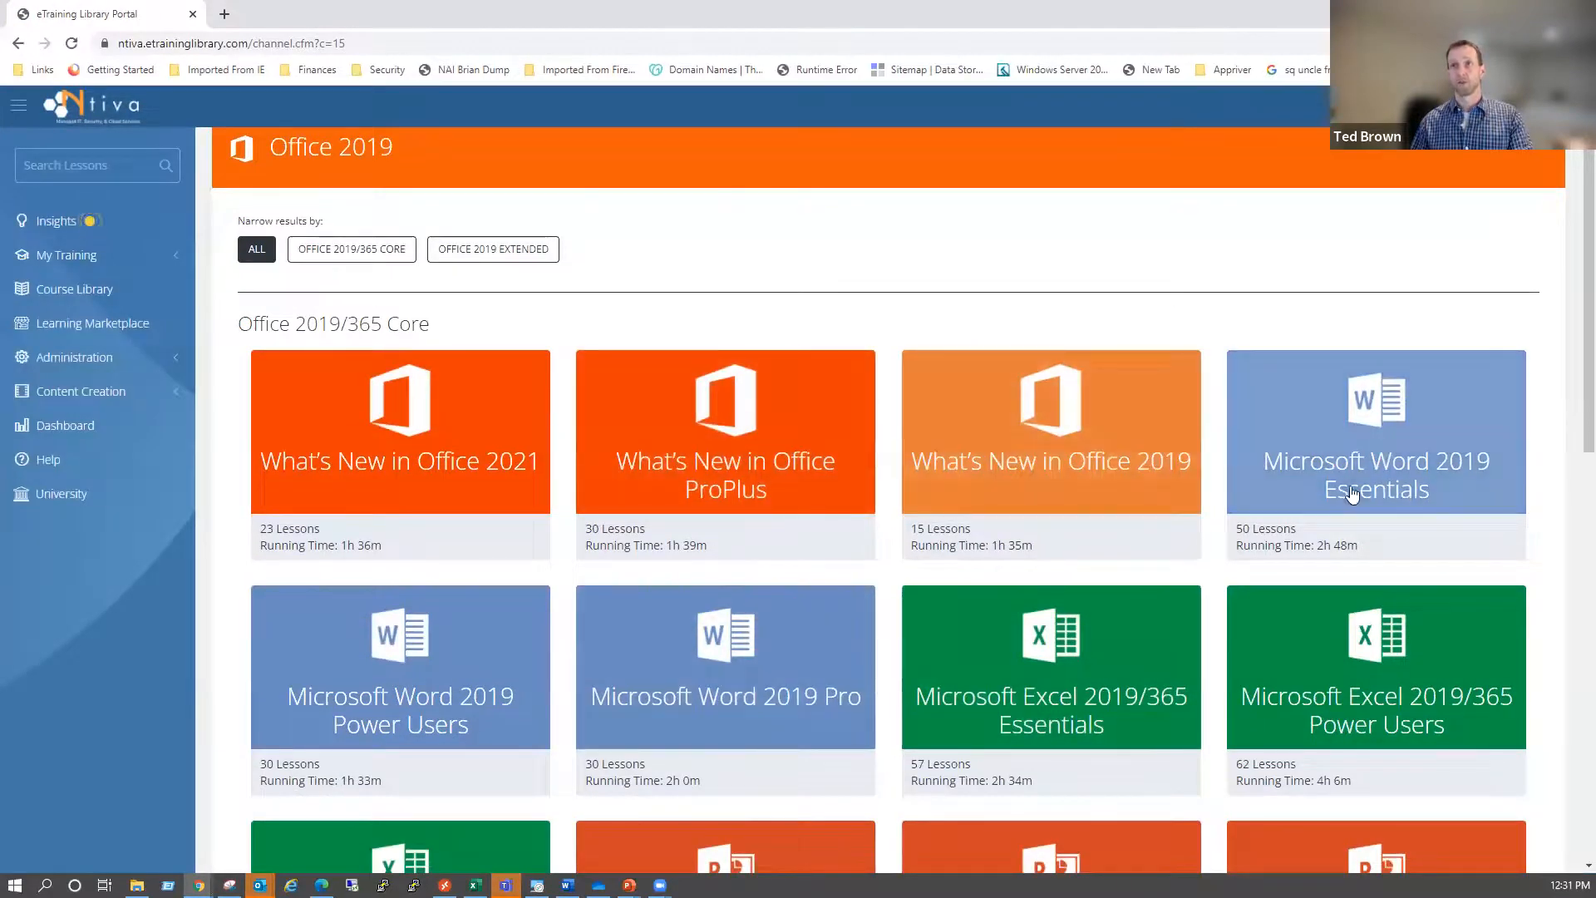
{"action": "scroll", "coordinate": [1351, 494], "scroll_direction": "down", "scroll_amount": 3}
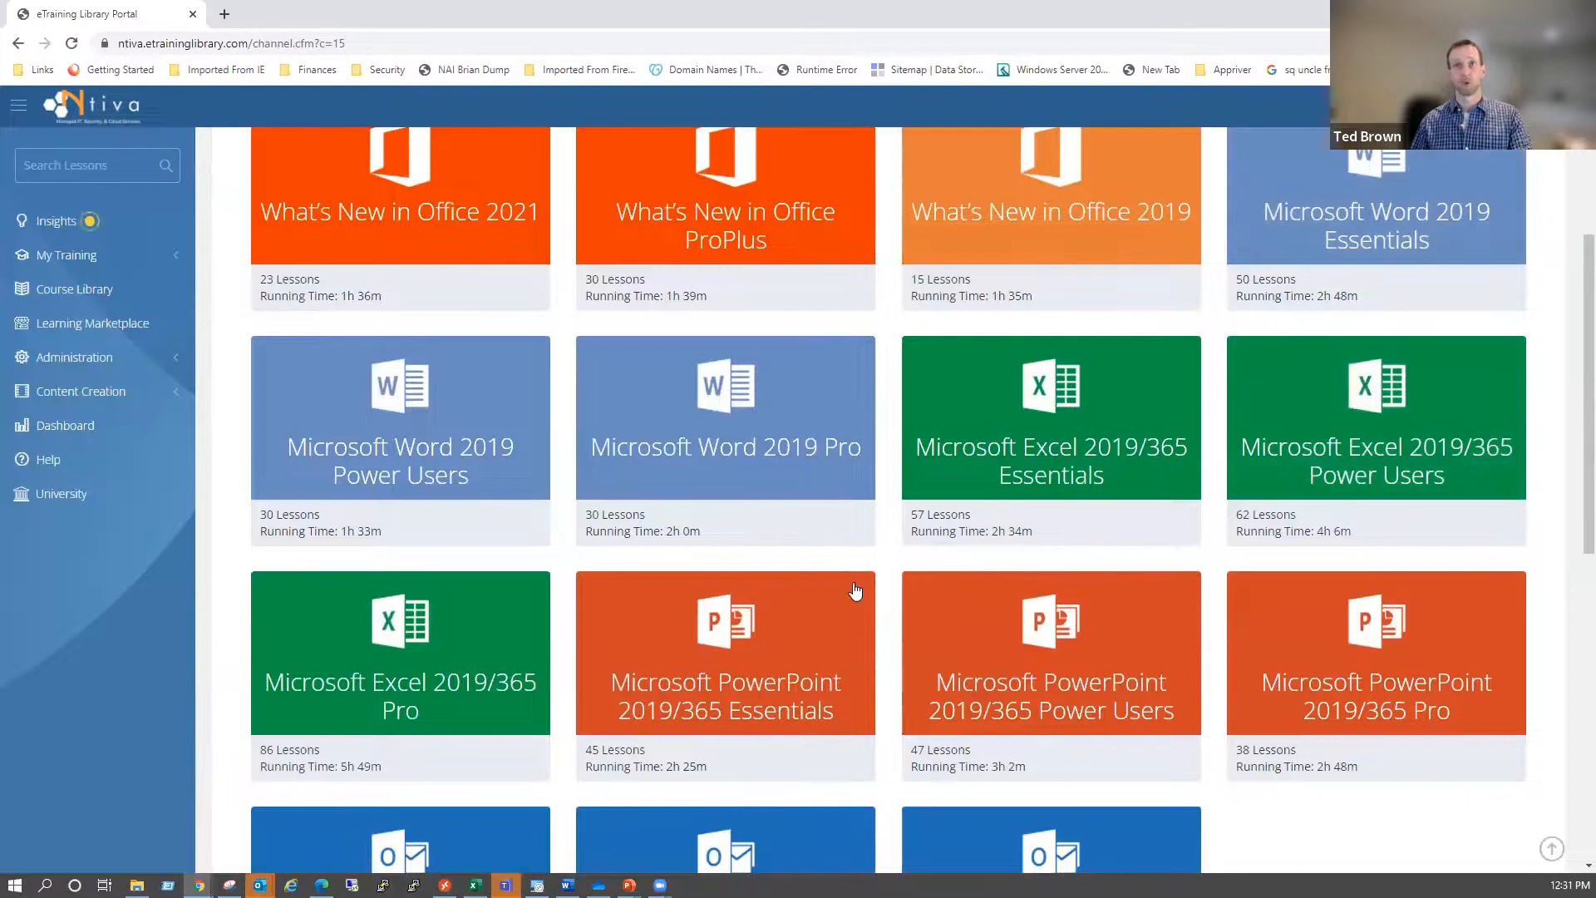
{"action": "scroll", "coordinate": [848, 703], "scroll_direction": "down", "scroll_amount": 1}
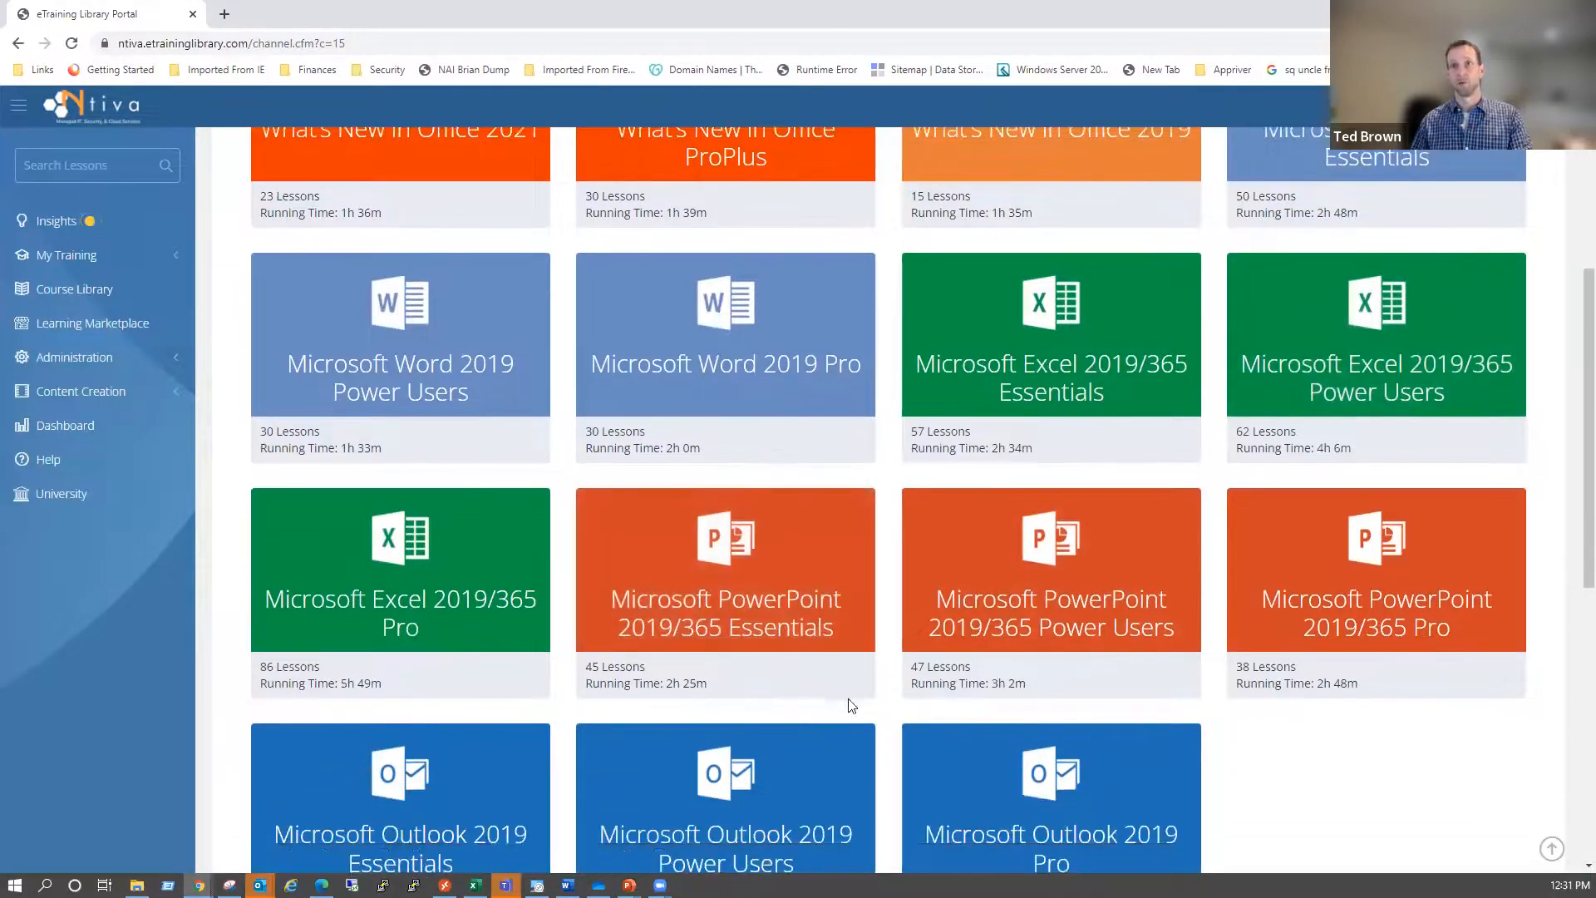
{"action": "scroll", "coordinate": [849, 705], "scroll_direction": "down", "scroll_amount": 1}
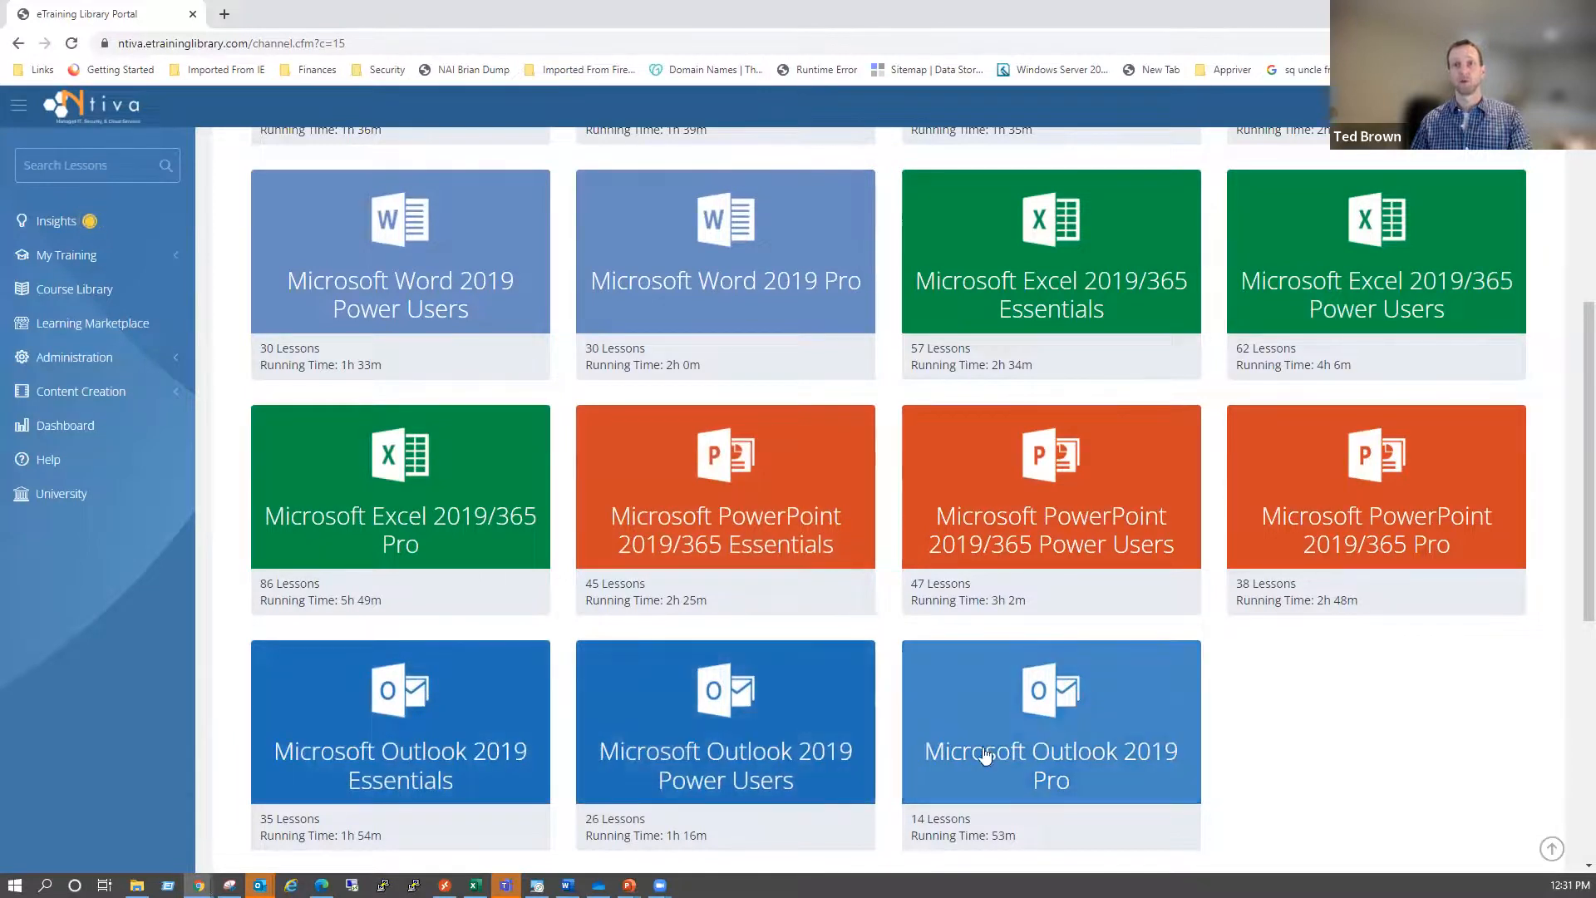
{"action": "left_click", "coordinate": [1012, 733]}
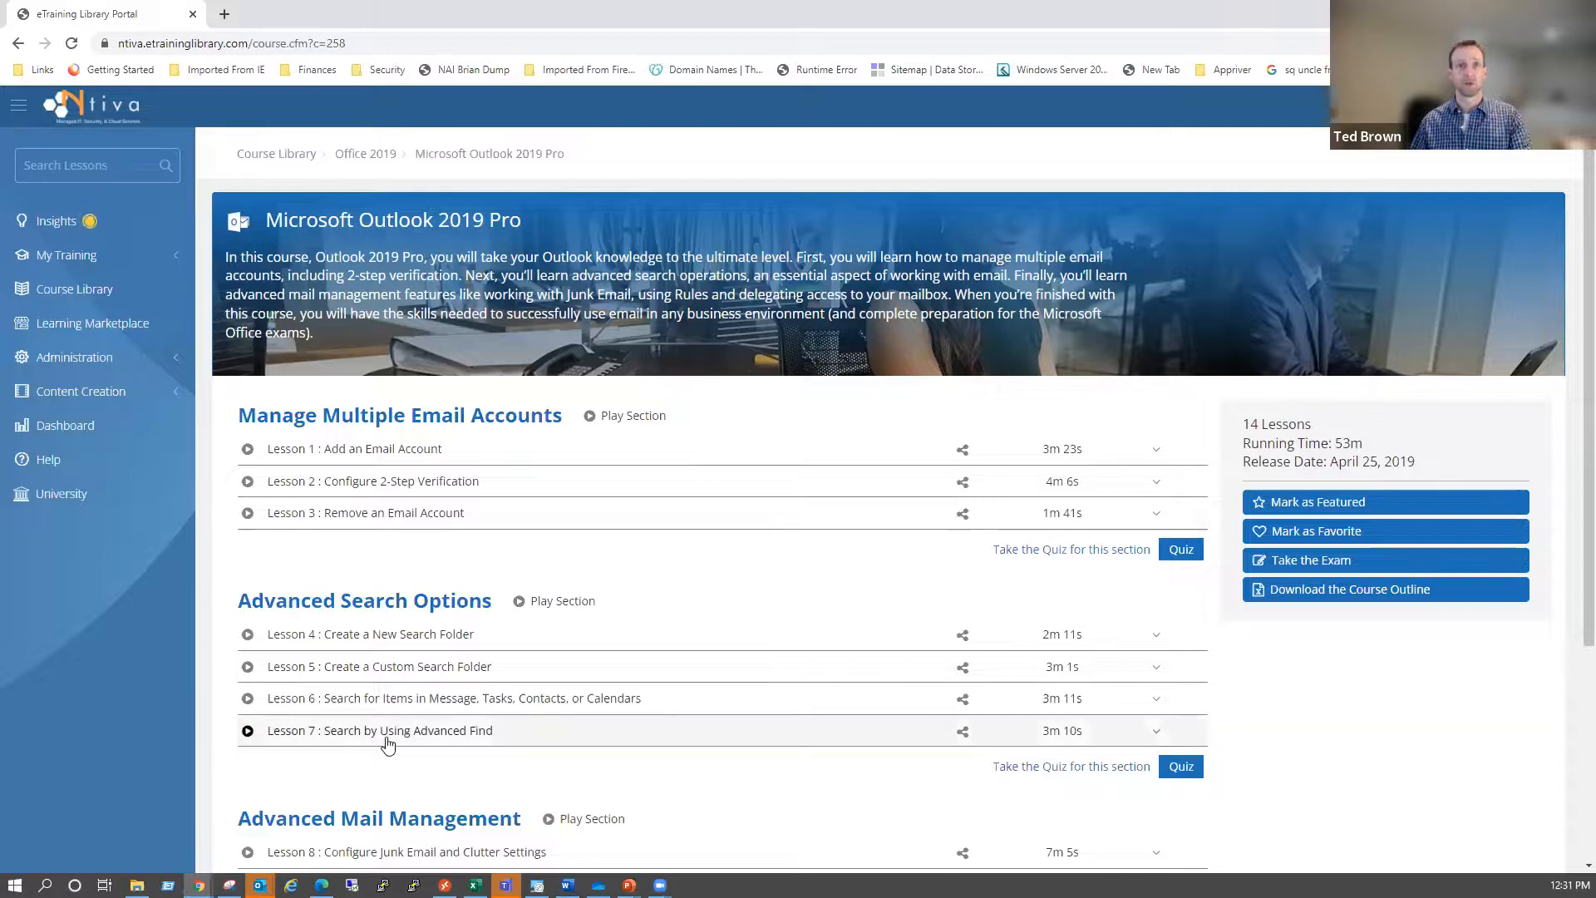
Play Lesson 7, Search by Using Advanced Find, and skip ahead in its video
{"action": "left_click", "coordinate": [425, 731]}
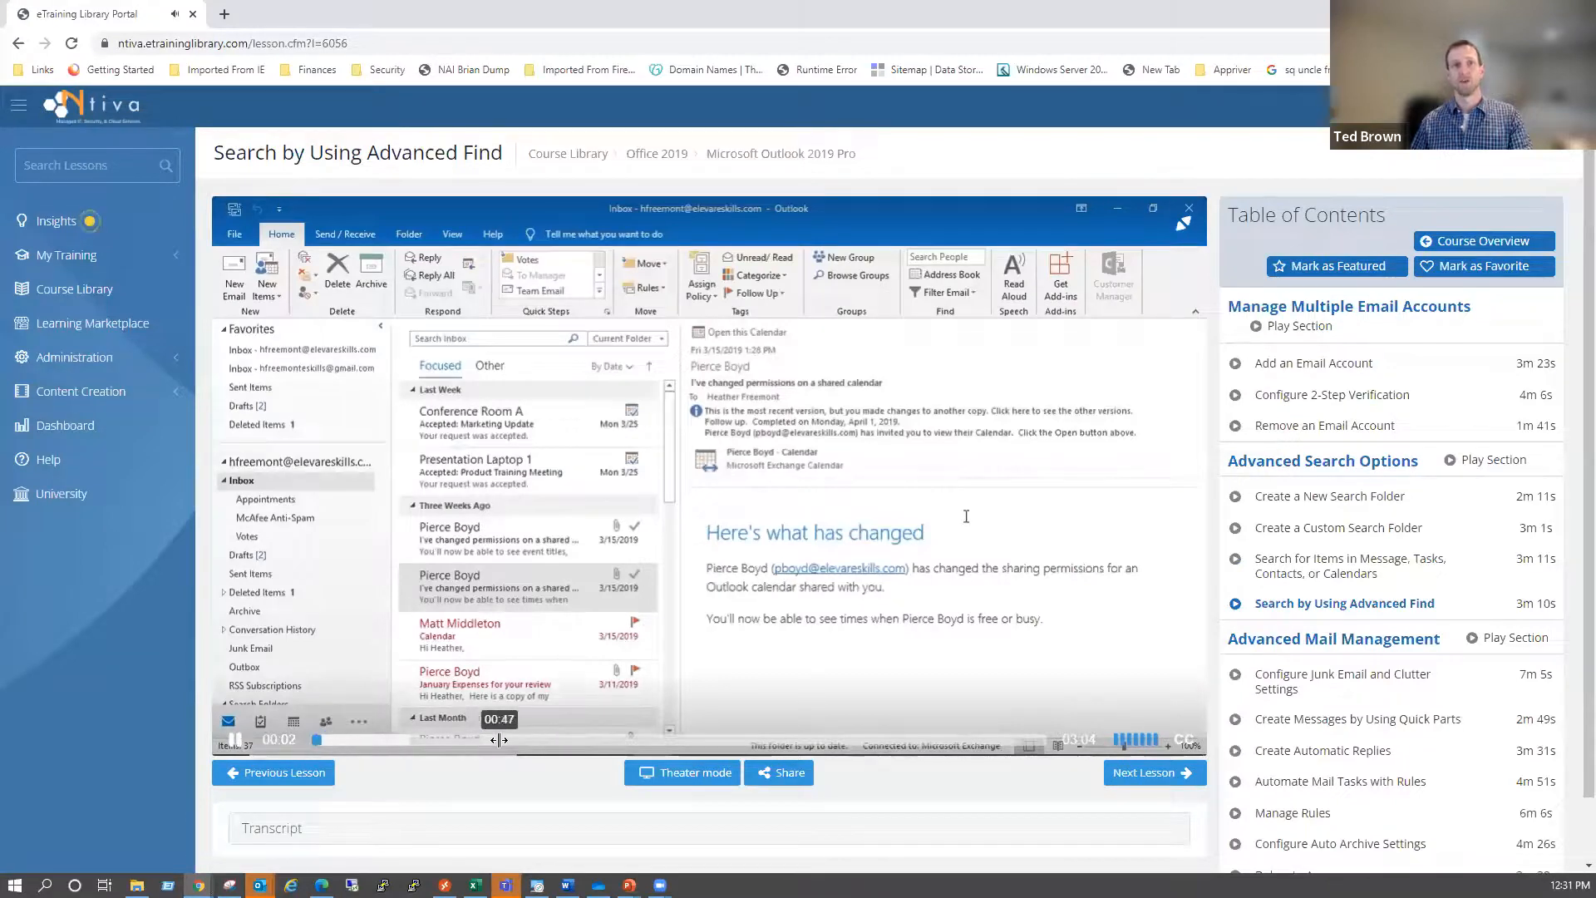
{"action": "left_click", "coordinate": [660, 745]}
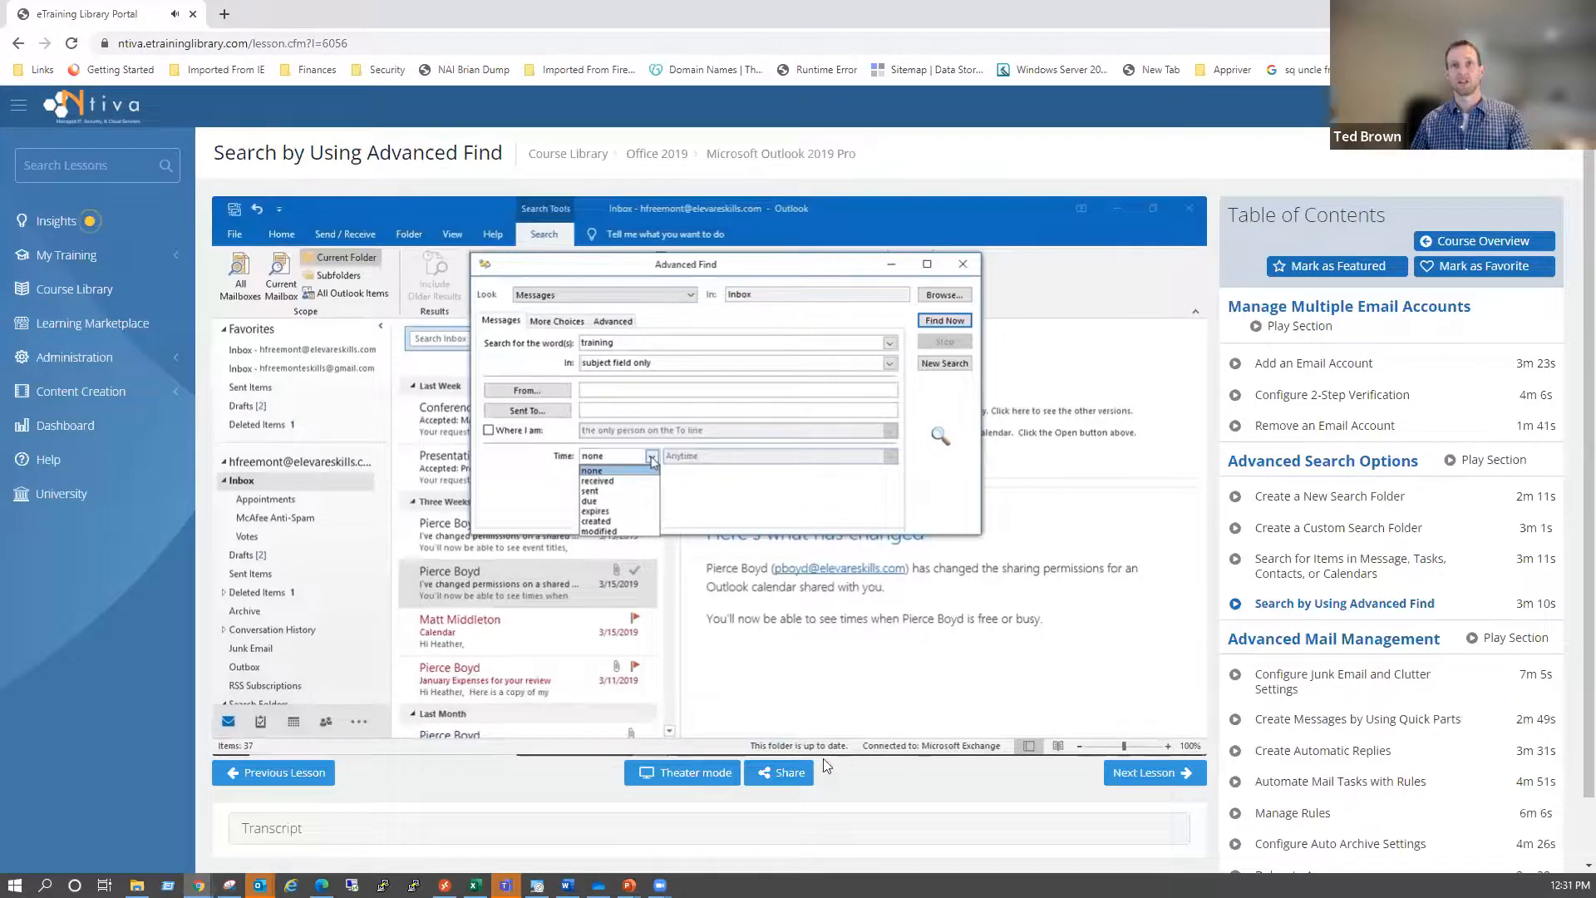
Skip through the Advanced Find video, return to 00:13, and play the Manage Rules lesson under Advanced Mail Management
{"action": "left_click", "coordinate": [853, 742]}
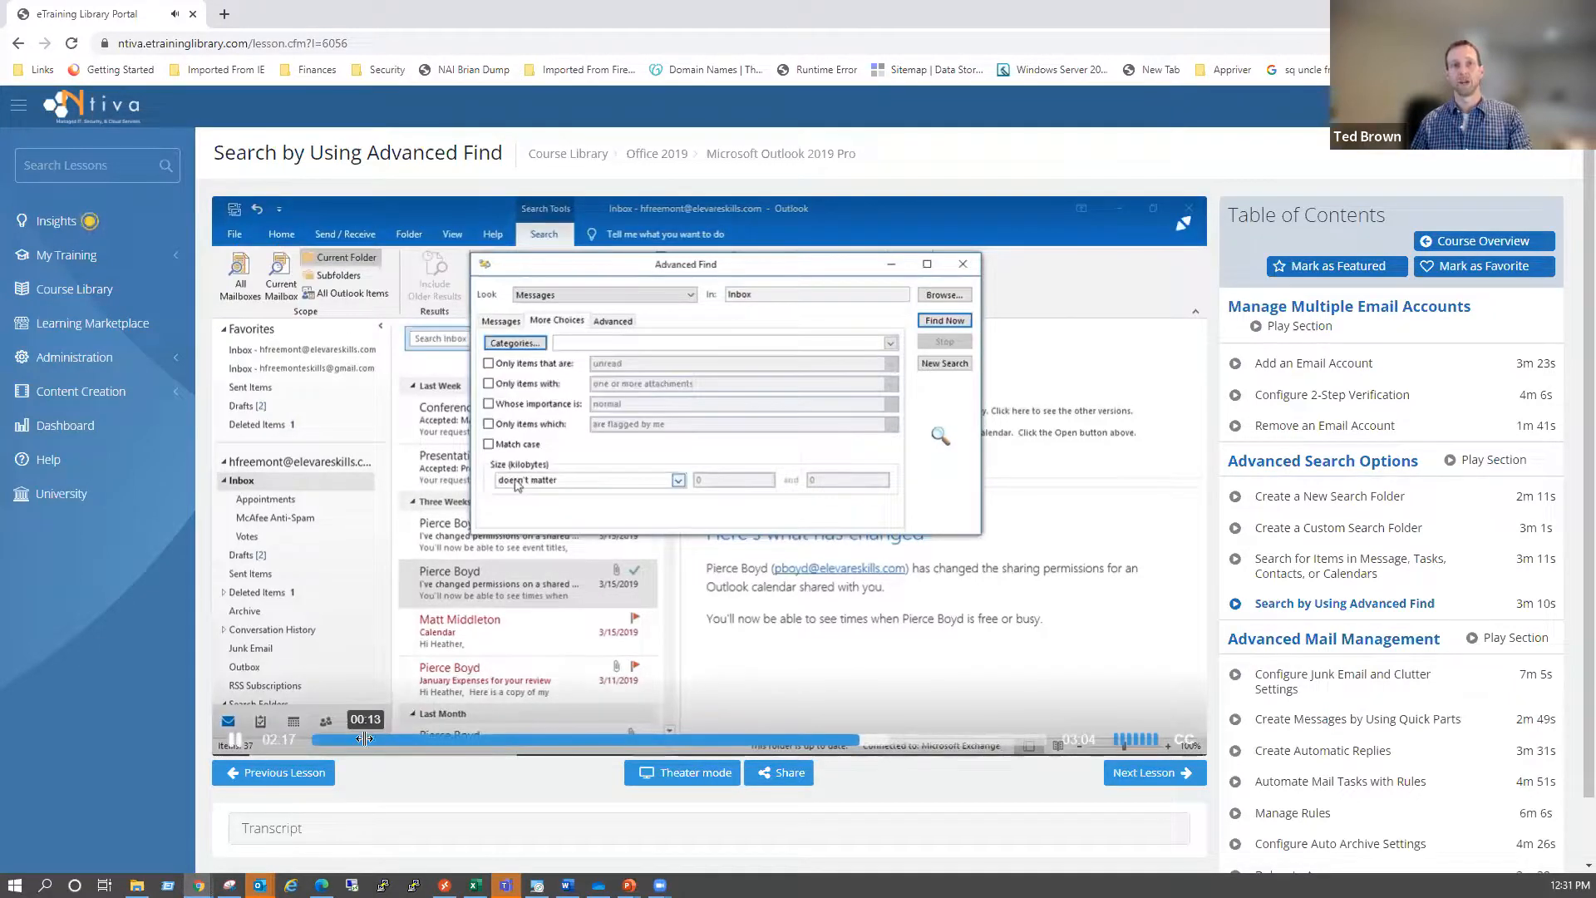
{"action": "left_click", "coordinate": [364, 743]}
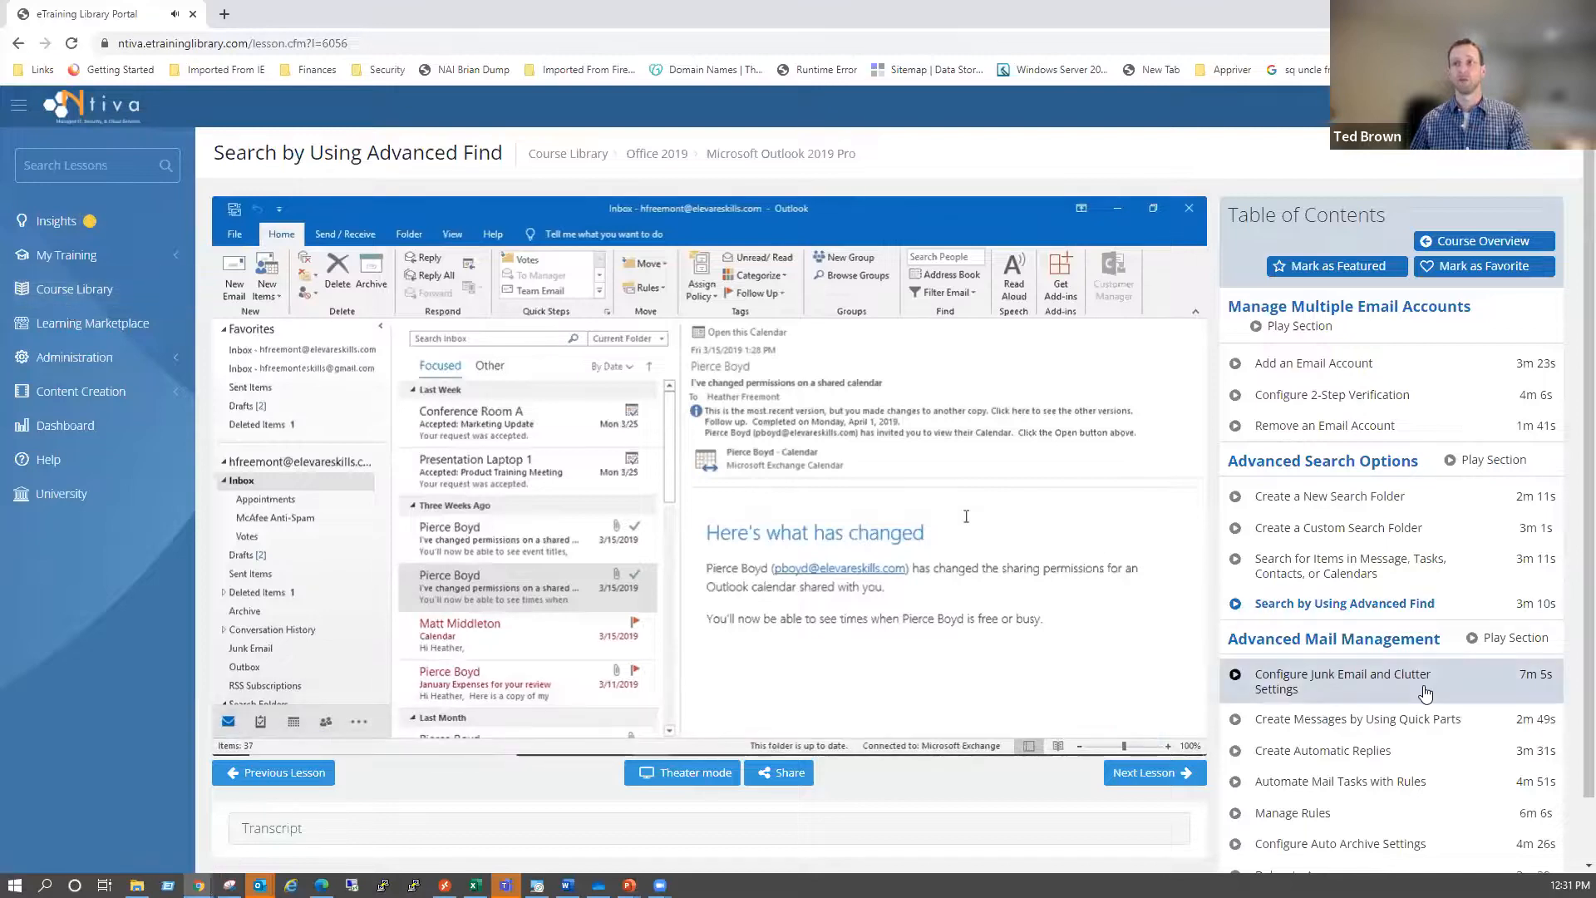
{"action": "scroll", "coordinate": [1424, 692], "scroll_direction": "down", "scroll_amount": 1}
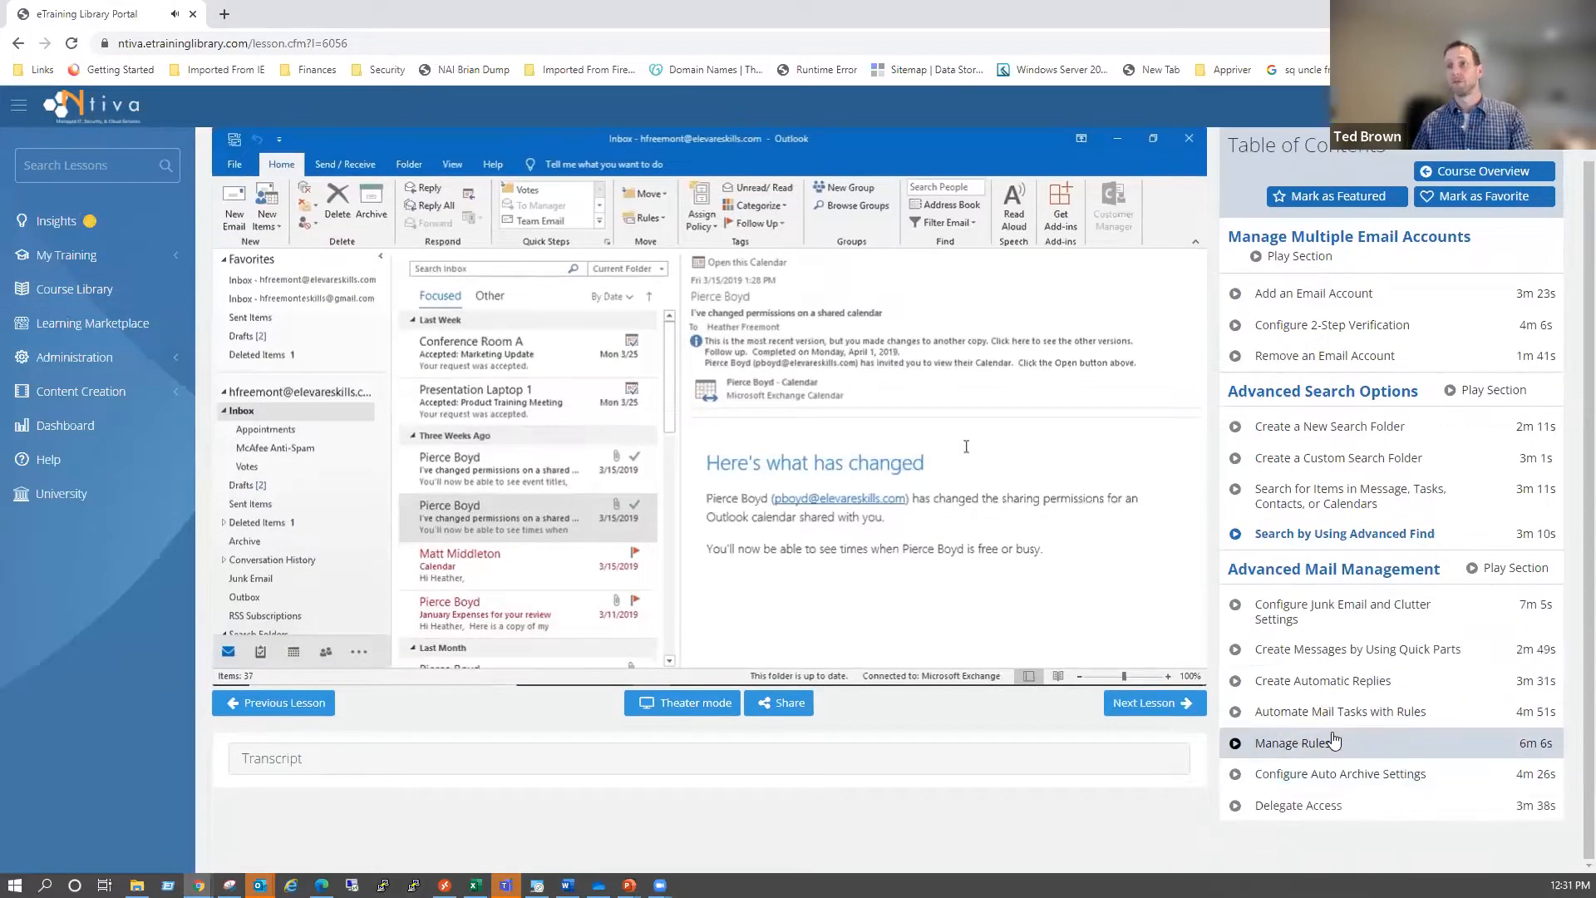
{"action": "left_click", "coordinate": [1291, 743]}
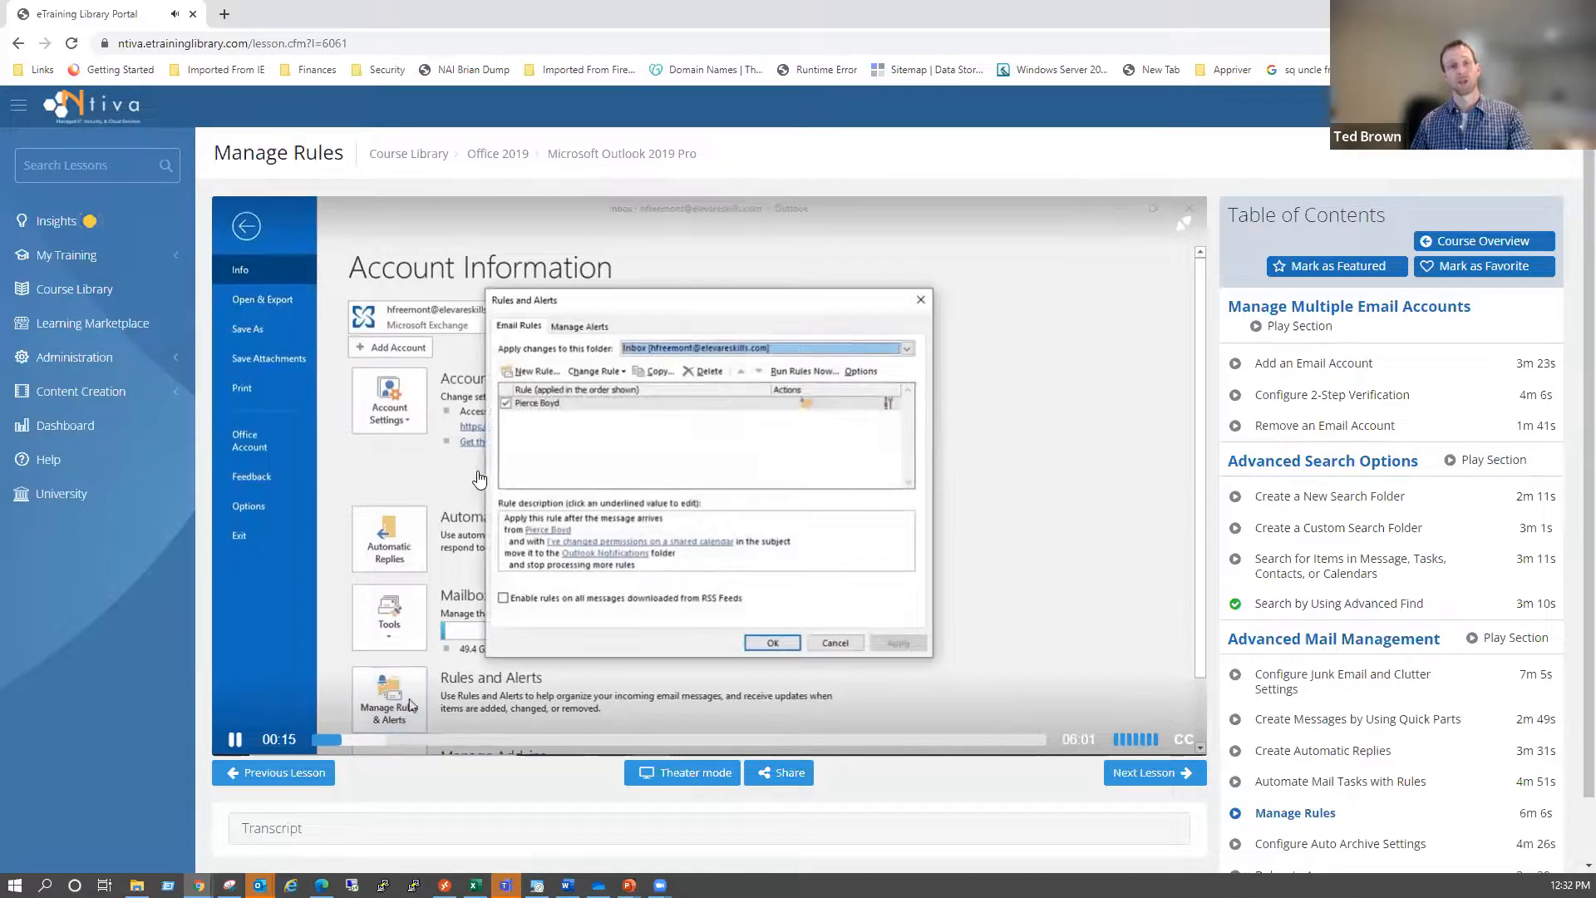
Close the eTraining Library portal, switch to Outlook and open the mailbox's Inbox folder
{"action": "left_click", "coordinate": [192, 15]}
{"action": "left_click", "coordinate": [677, 625]}
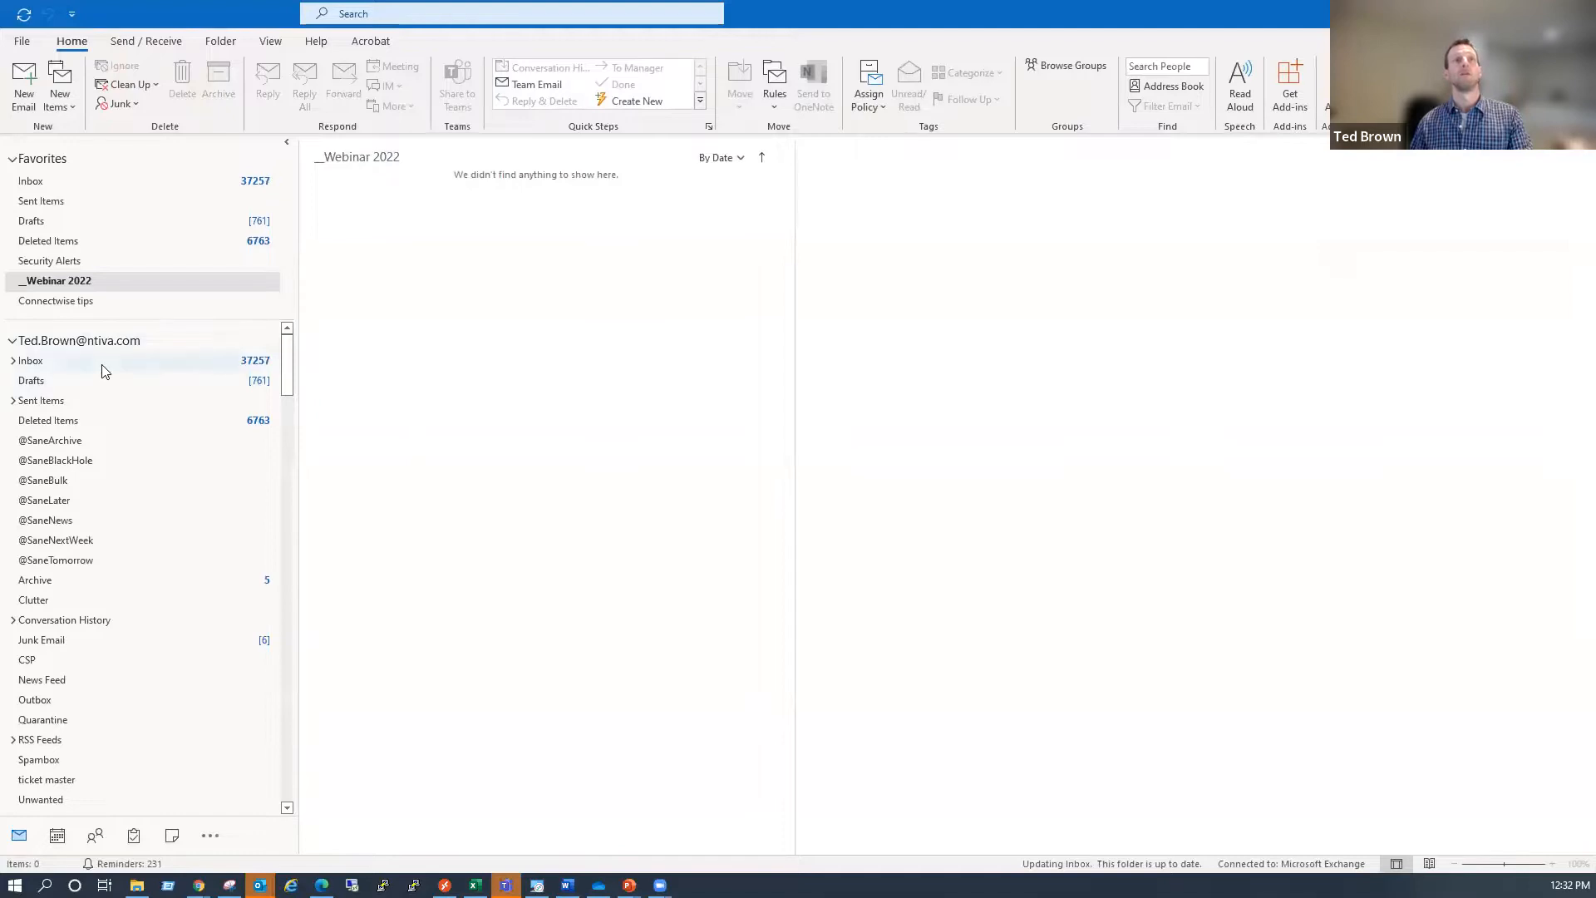
{"action": "left_click", "coordinate": [102, 364]}
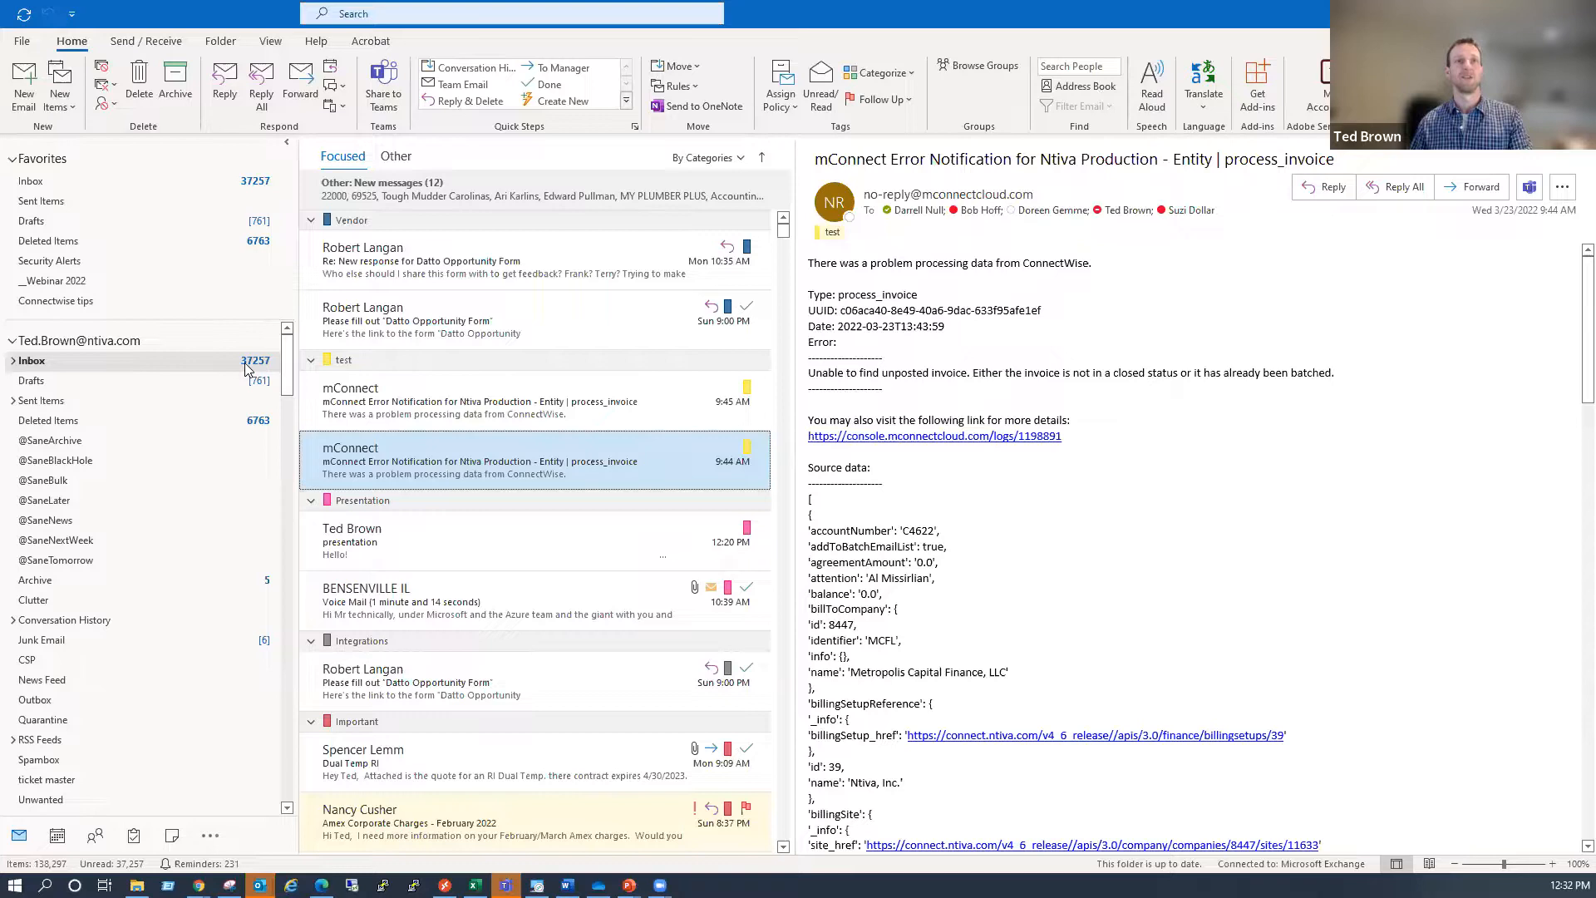
Browse the Inbox's Other messages back to early February 2022
{"action": "left_click", "coordinate": [396, 158]}
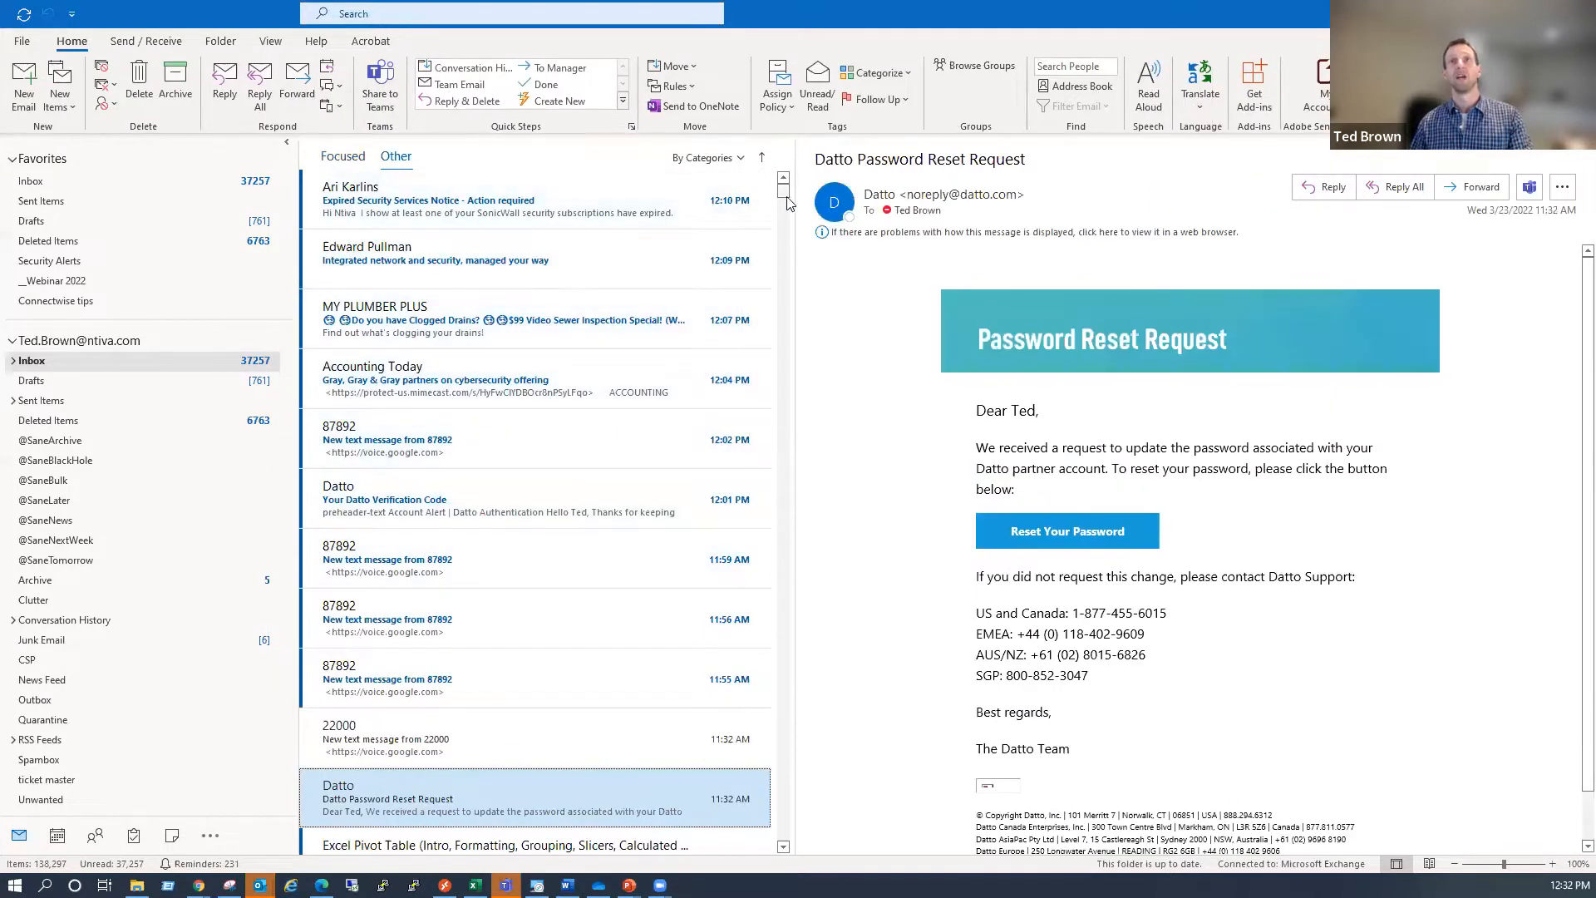
{"action": "scroll", "coordinate": [532, 619], "scroll_direction": "down", "scroll_amount": 20}
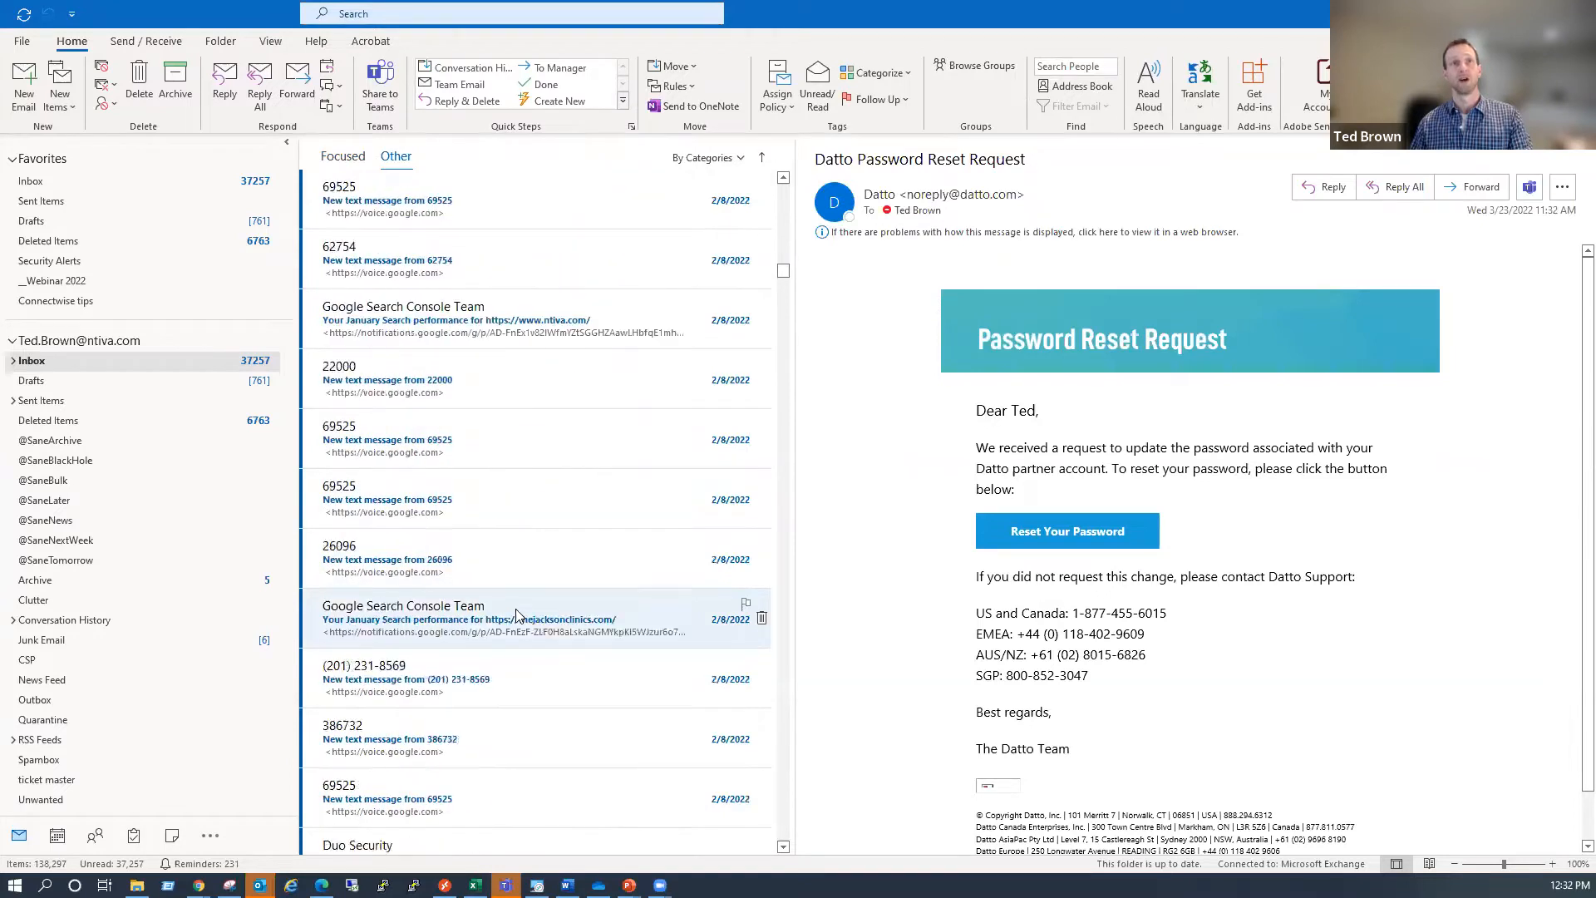
{"action": "scroll", "coordinate": [532, 624], "scroll_direction": "down", "scroll_amount": 15}
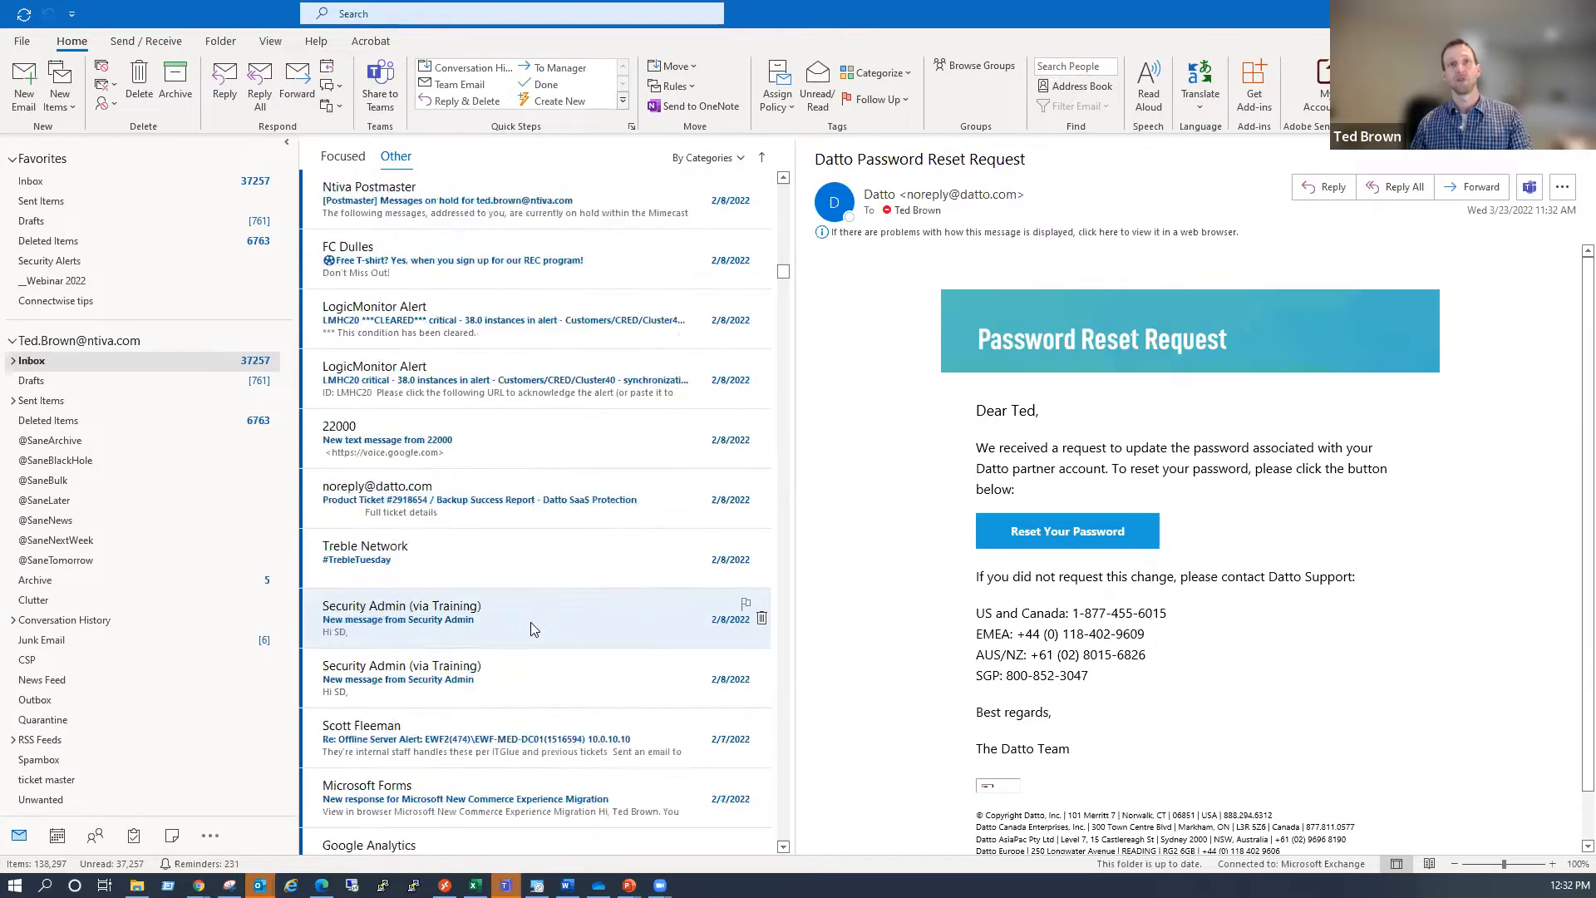
{"action": "scroll", "coordinate": [530, 620], "scroll_direction": "down", "scroll_amount": 10}
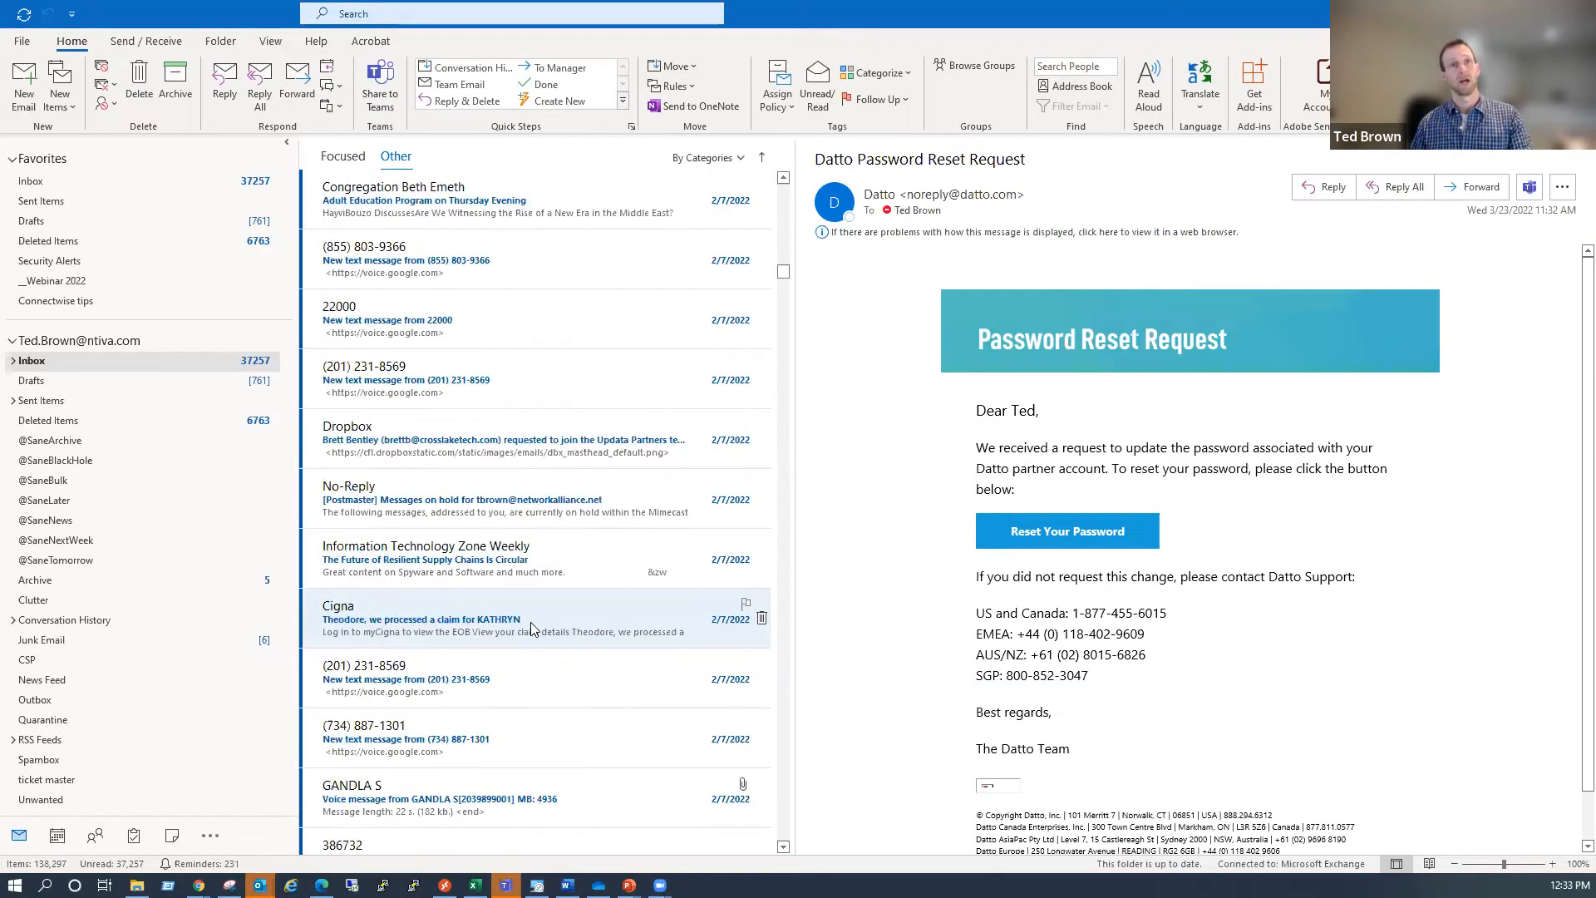
{"action": "scroll", "coordinate": [530, 615], "scroll_direction": "up", "scroll_amount": 10}
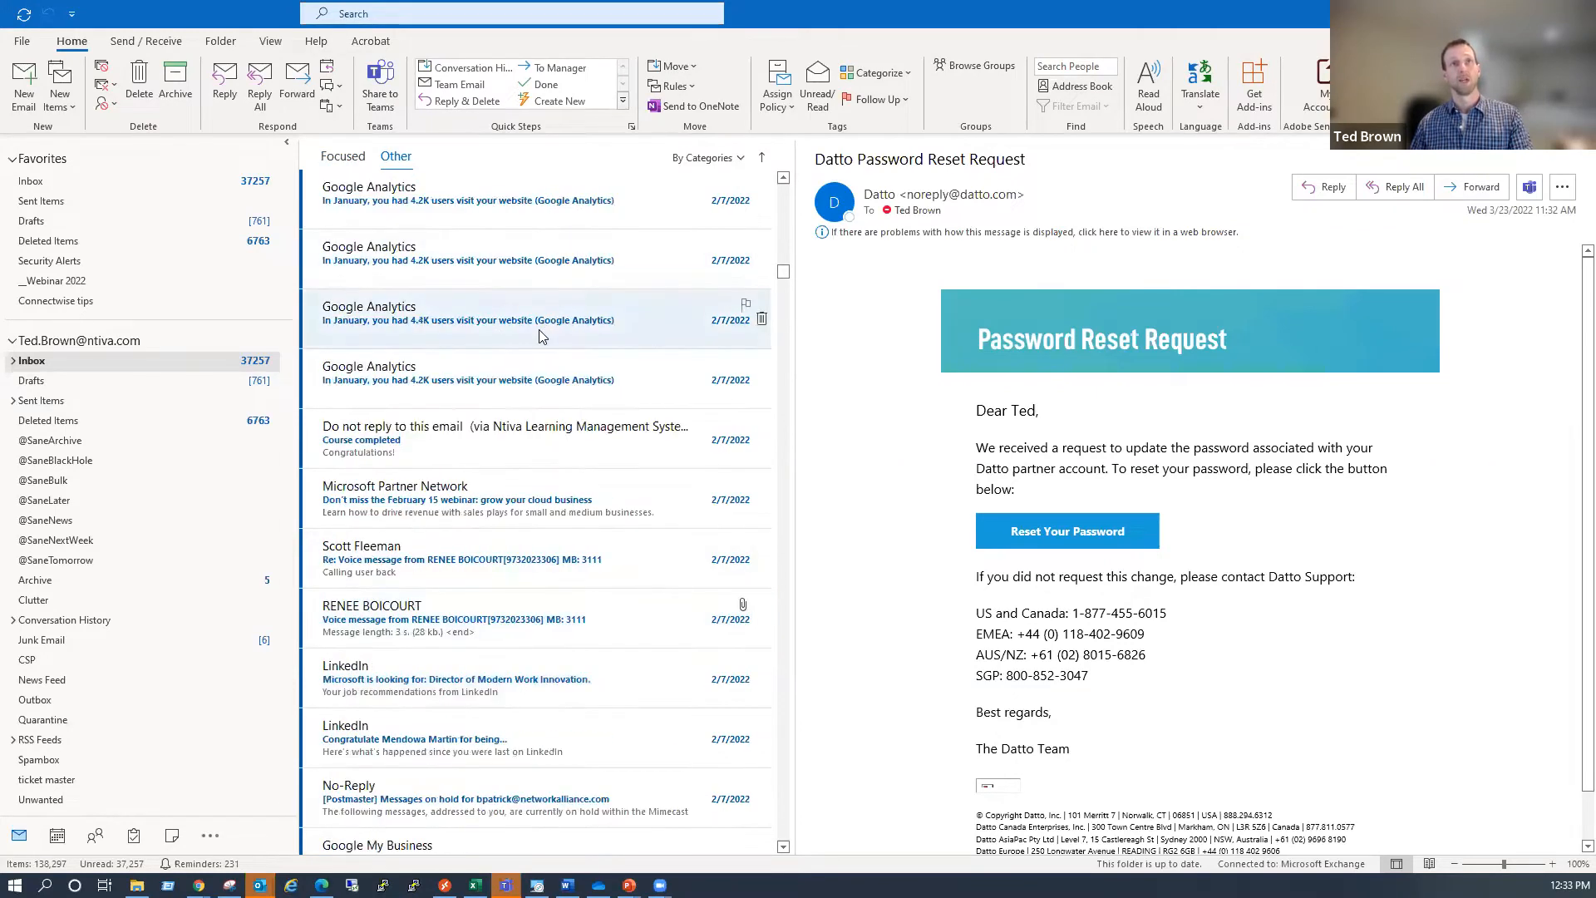
{"action": "scroll", "coordinate": [458, 308], "scroll_direction": "up", "scroll_amount": 8}
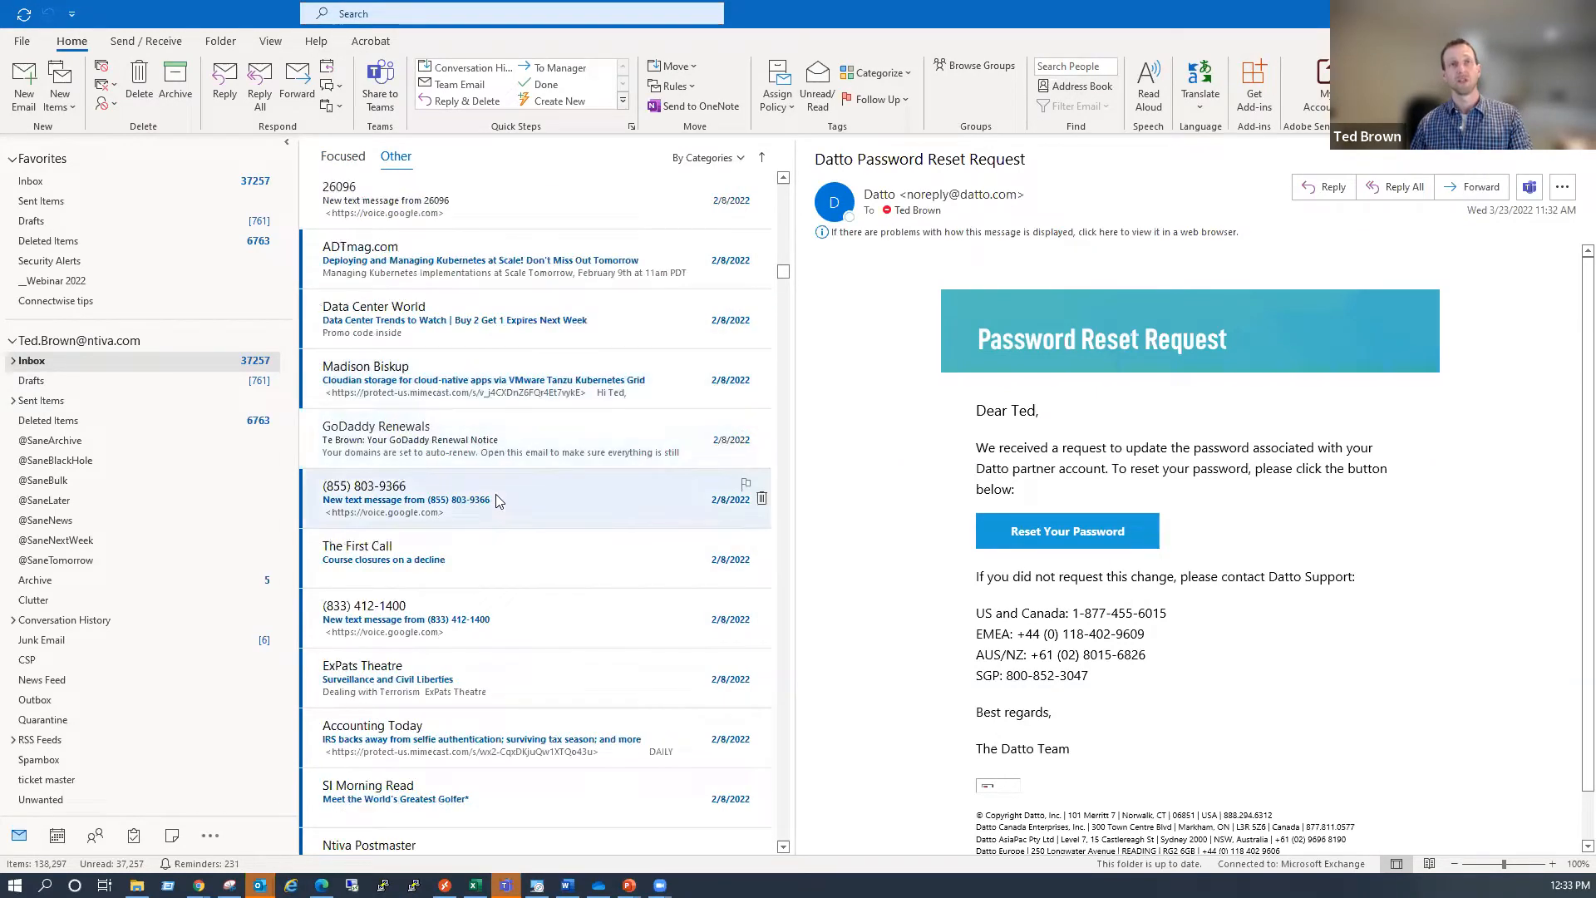
{"action": "scroll", "coordinate": [465, 494], "scroll_direction": "up", "scroll_amount": 3}
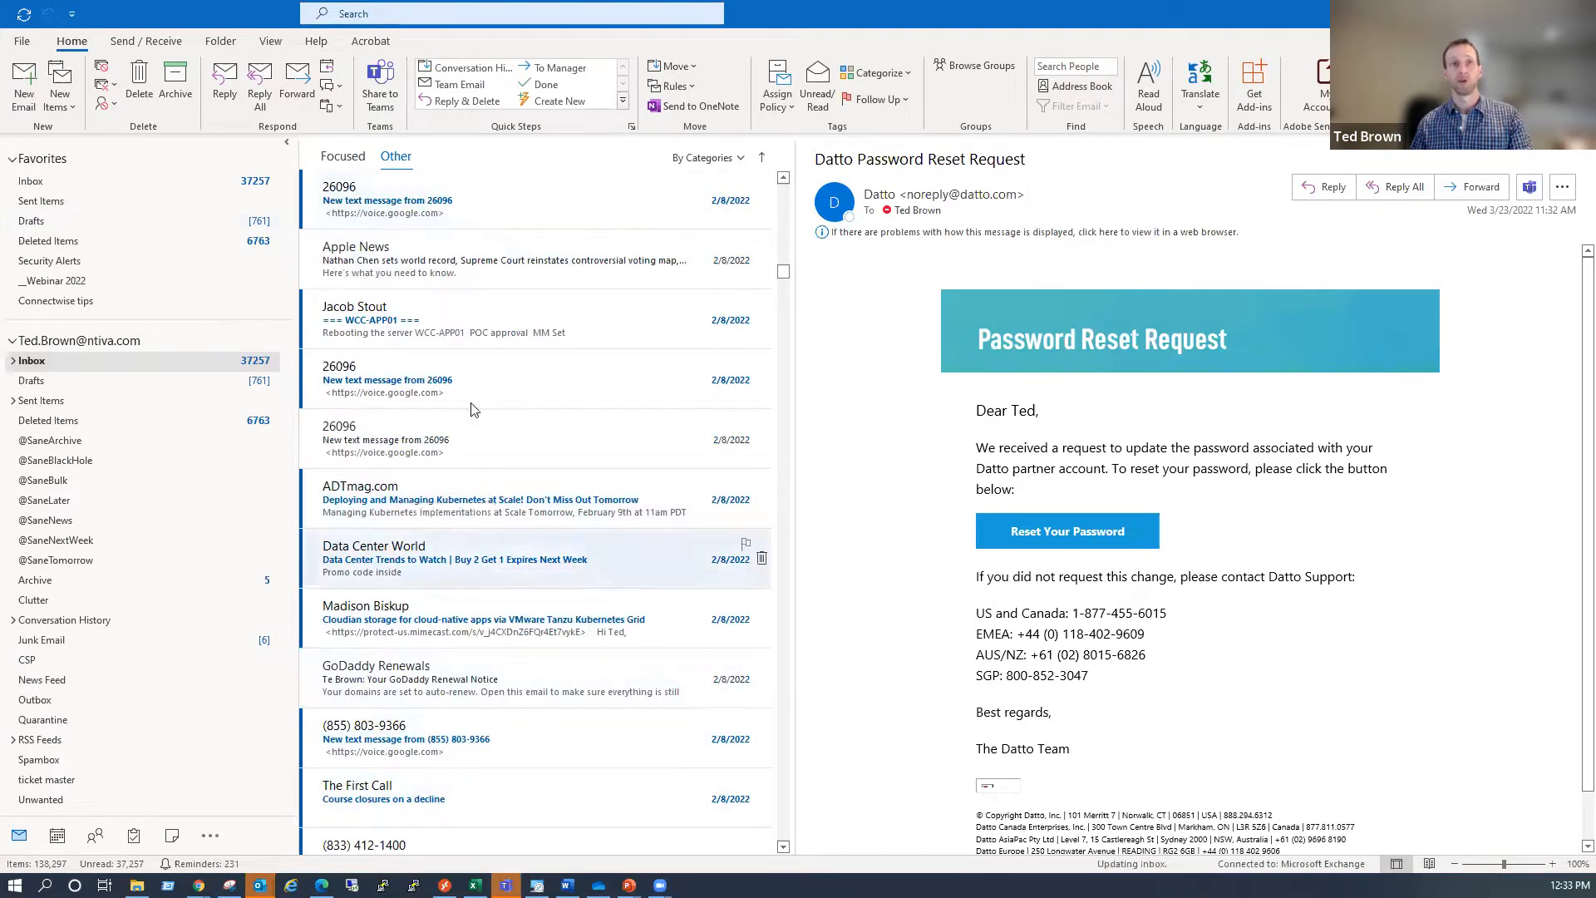
View the available actions for a read text-message notification, and switch to the Questions slide in the PowerPoint slide show
{"action": "right_click", "coordinate": [412, 440]}
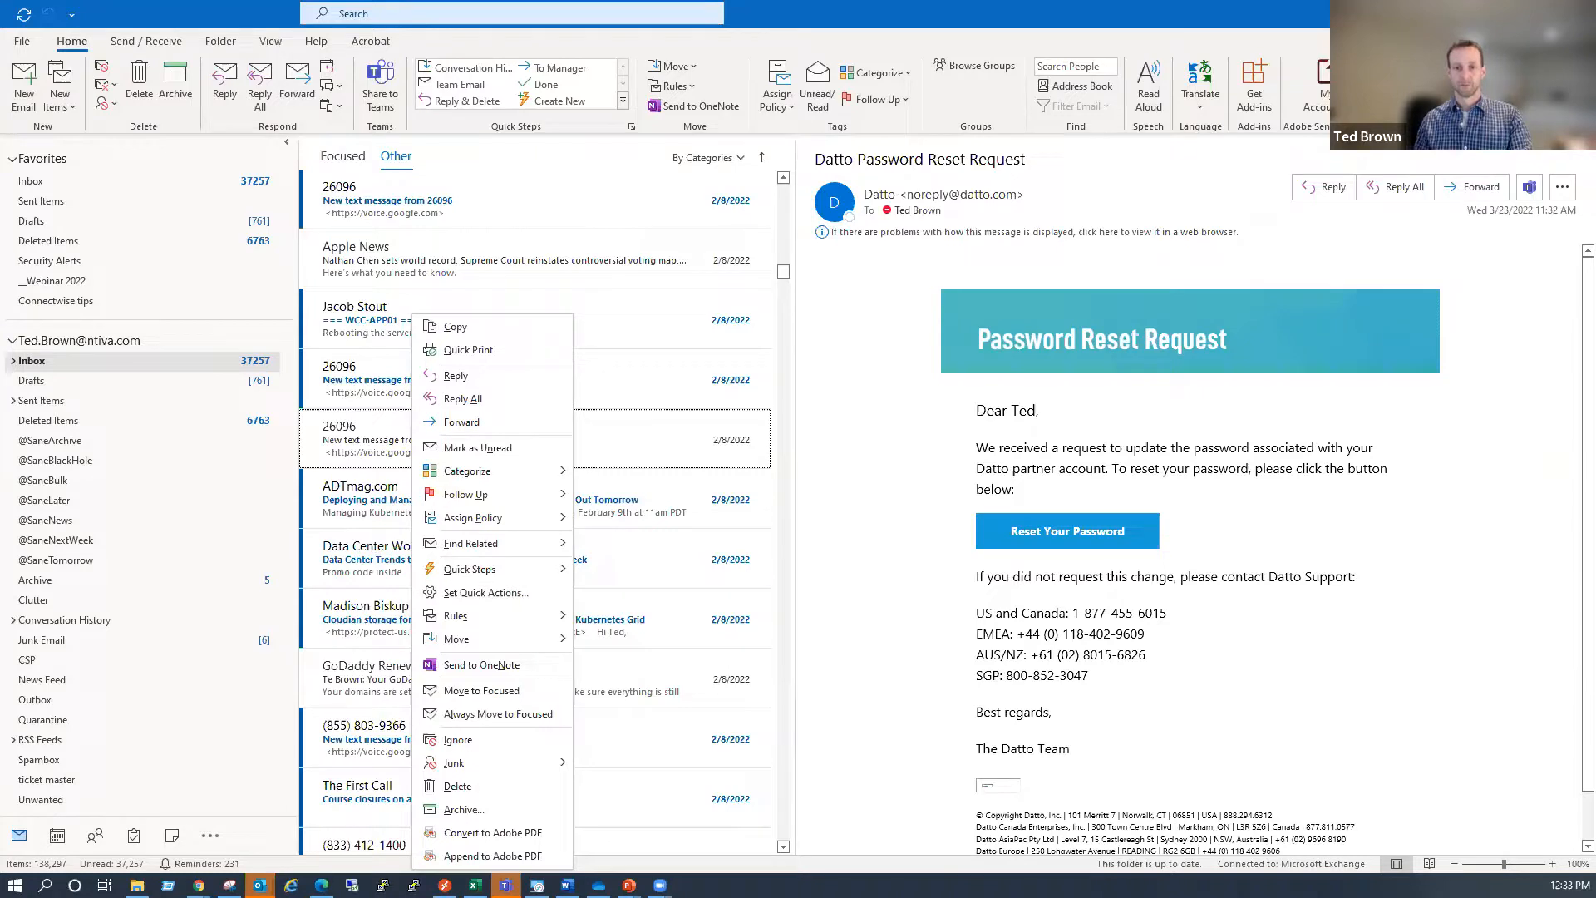
{"action": "key", "text": "Escape"}
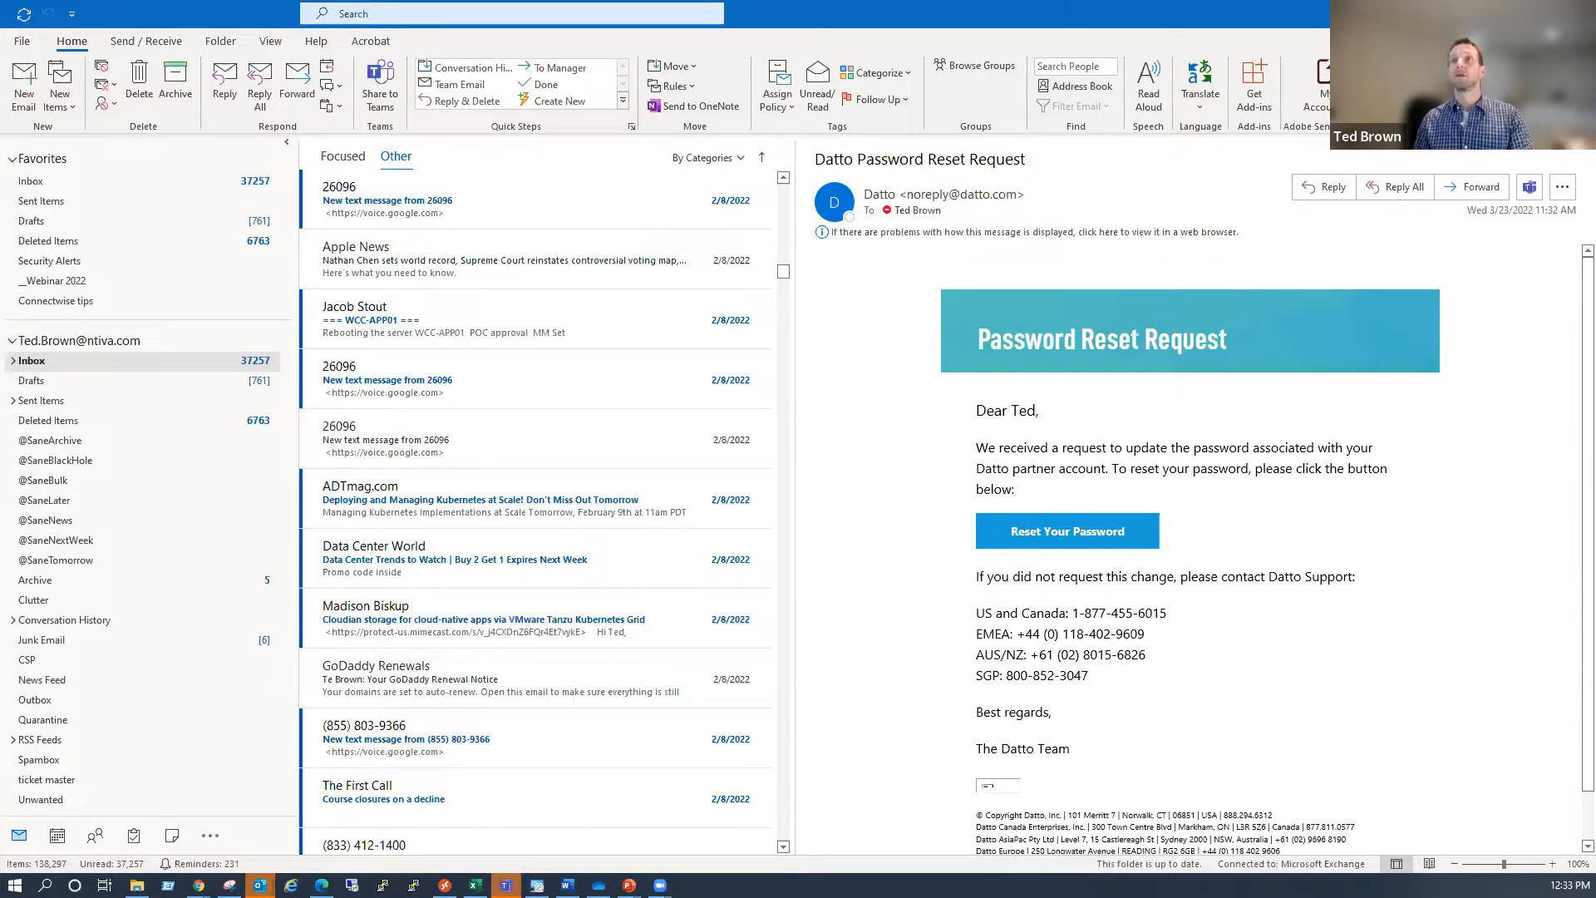
{"action": "key", "text": "alt+Tab"}
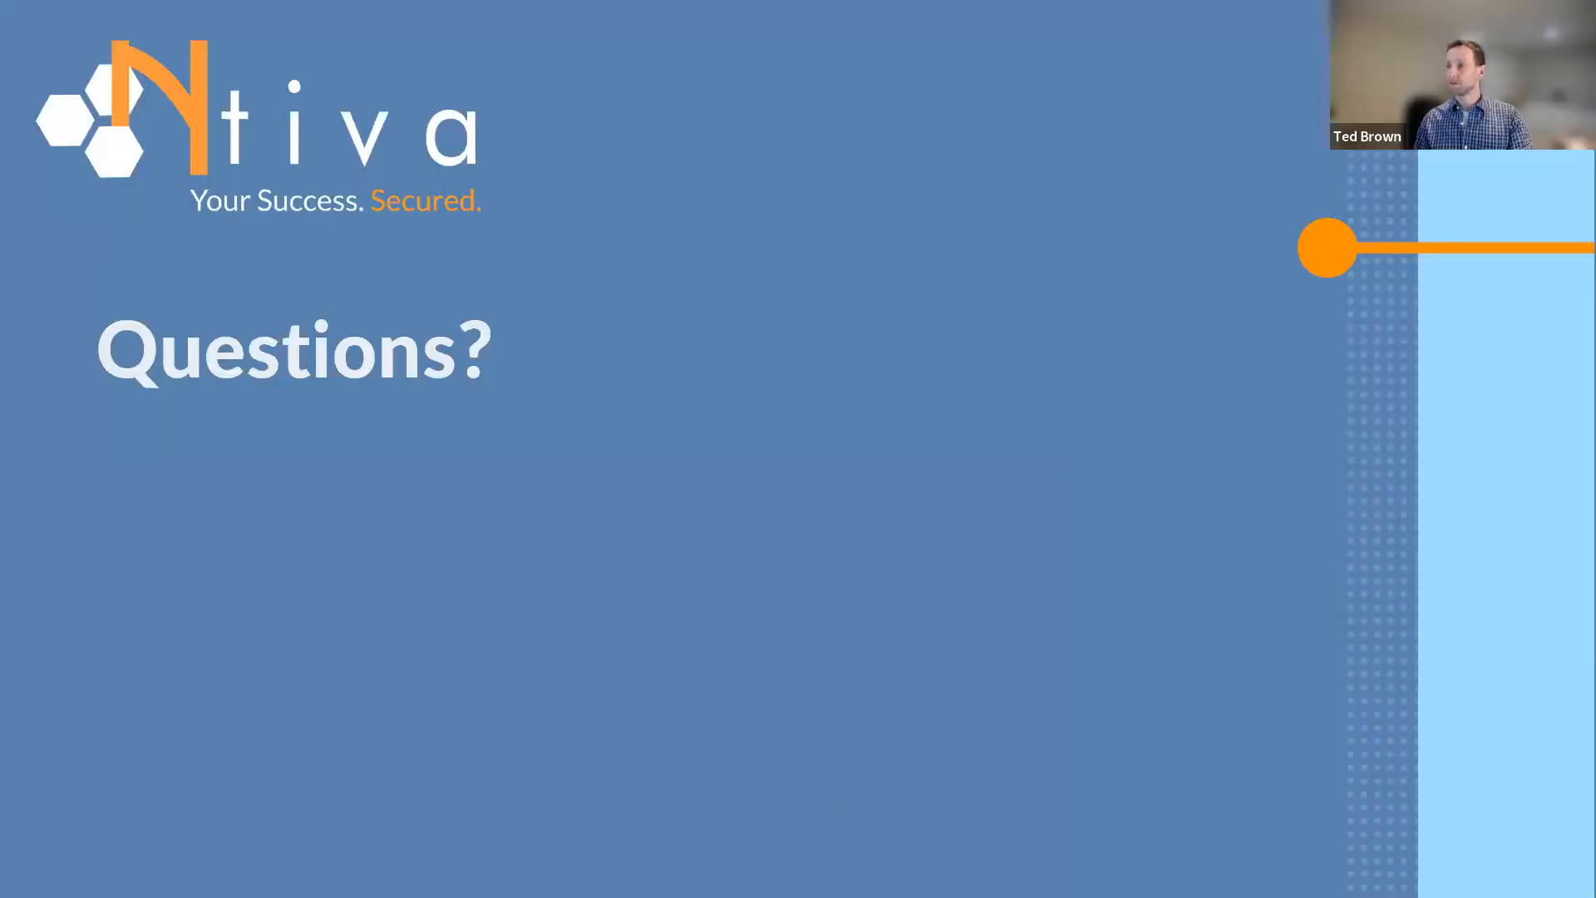